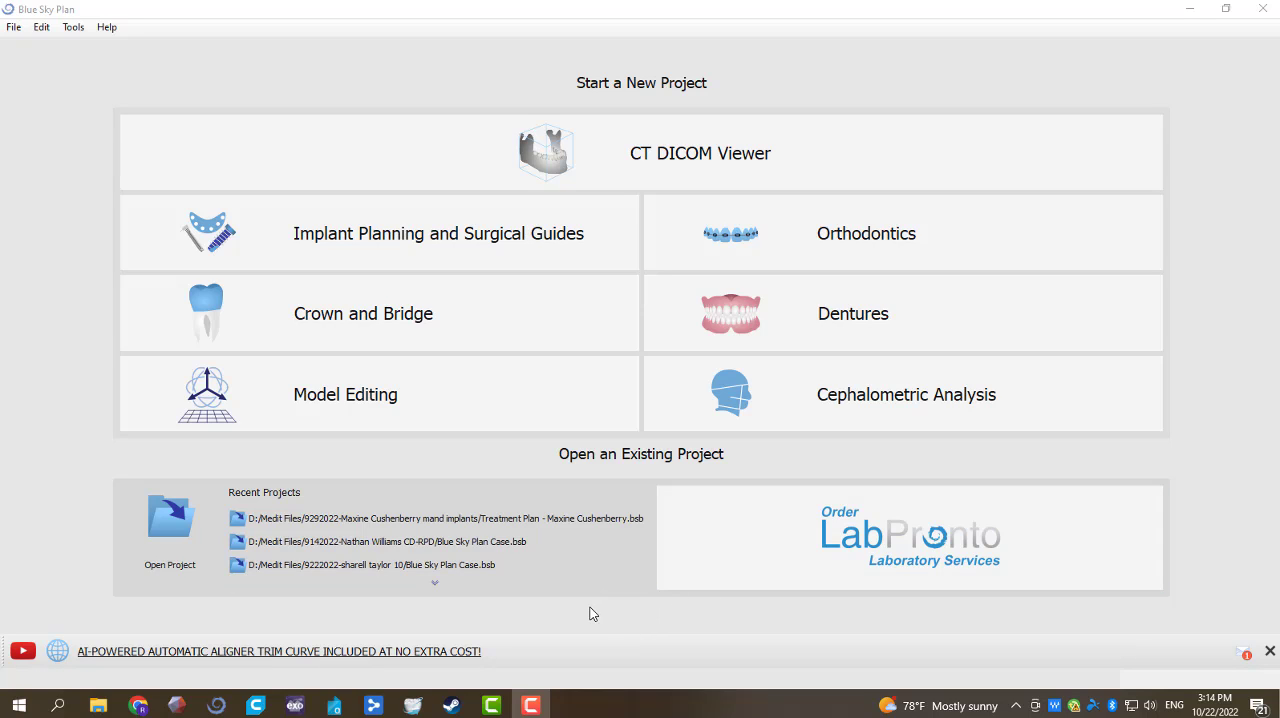
Step: Start a new Crown and Bridge project for a bridge and load the 2022-10-06_001_005 LowerJaw.obj and UpperJaw.obj scans
click(511, 338)
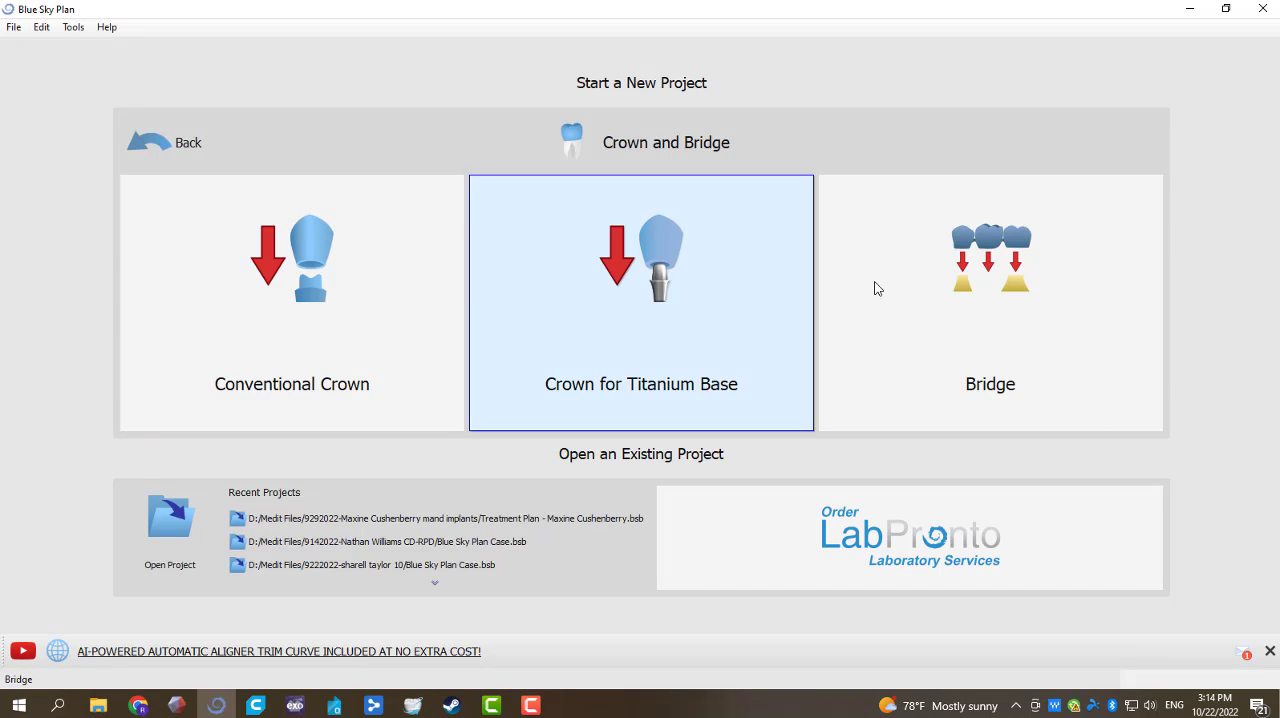
click(908, 342)
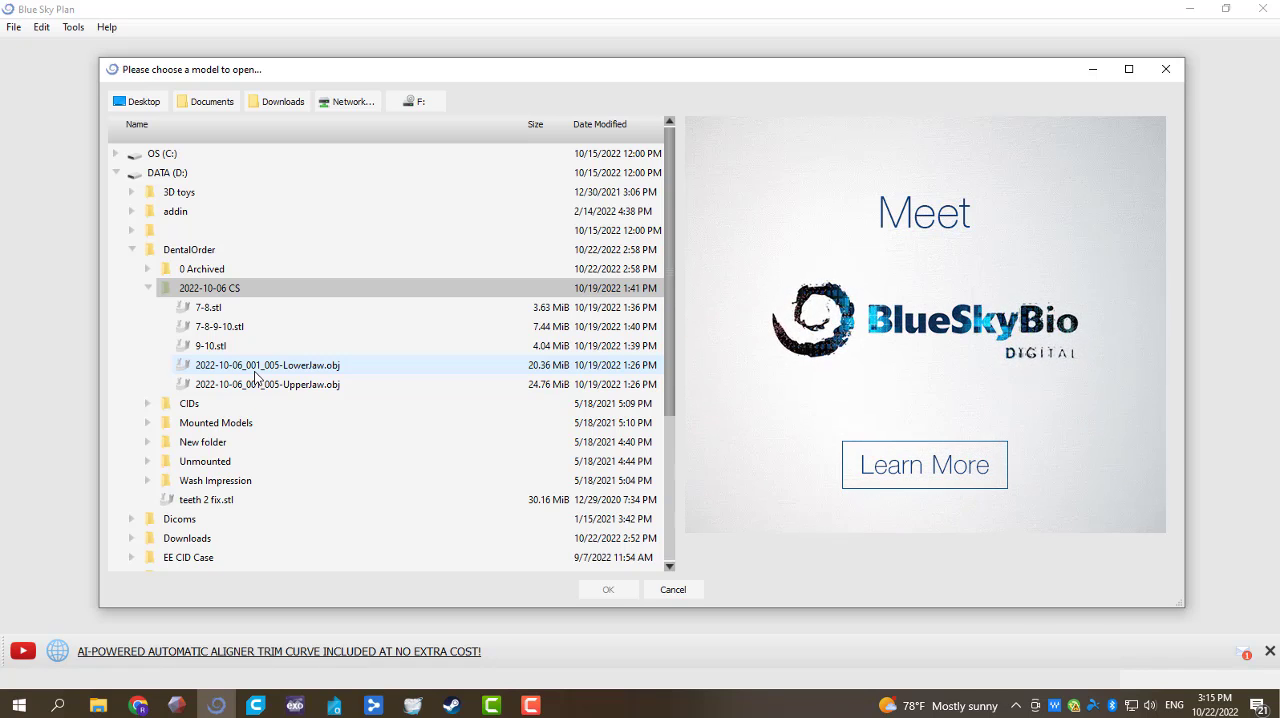
click(255, 368)
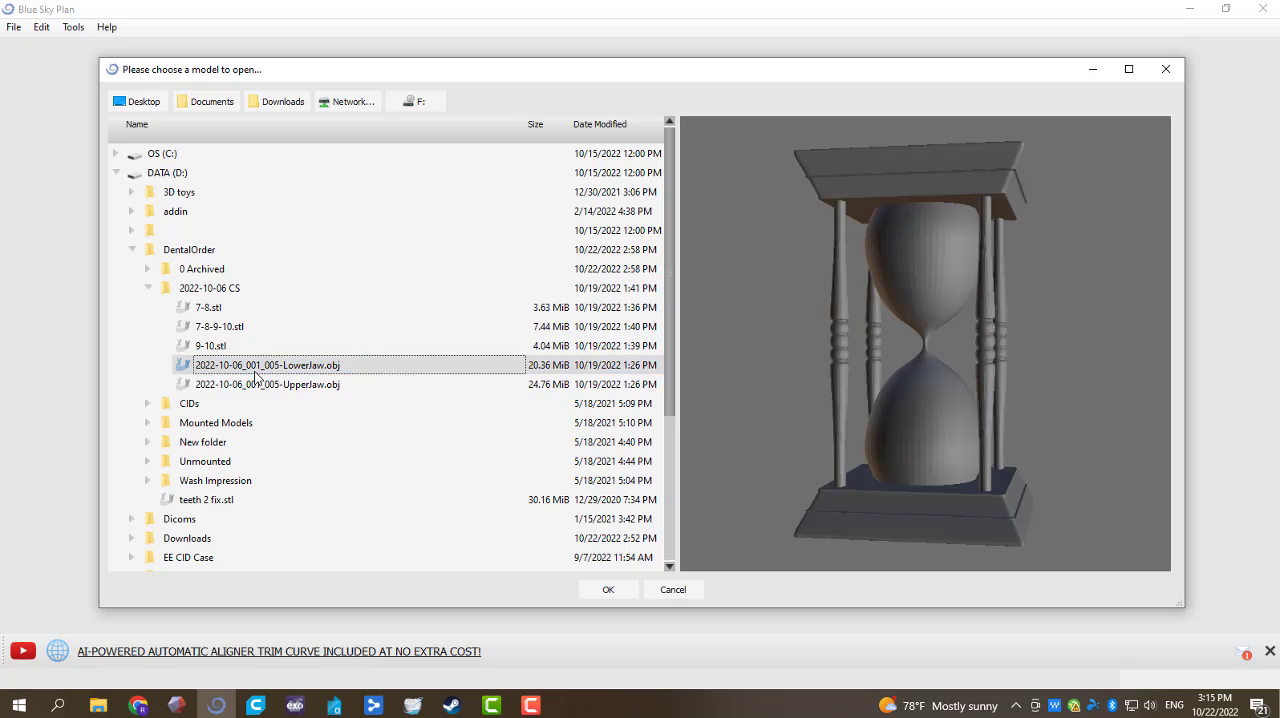
ctrl+click(314, 386)
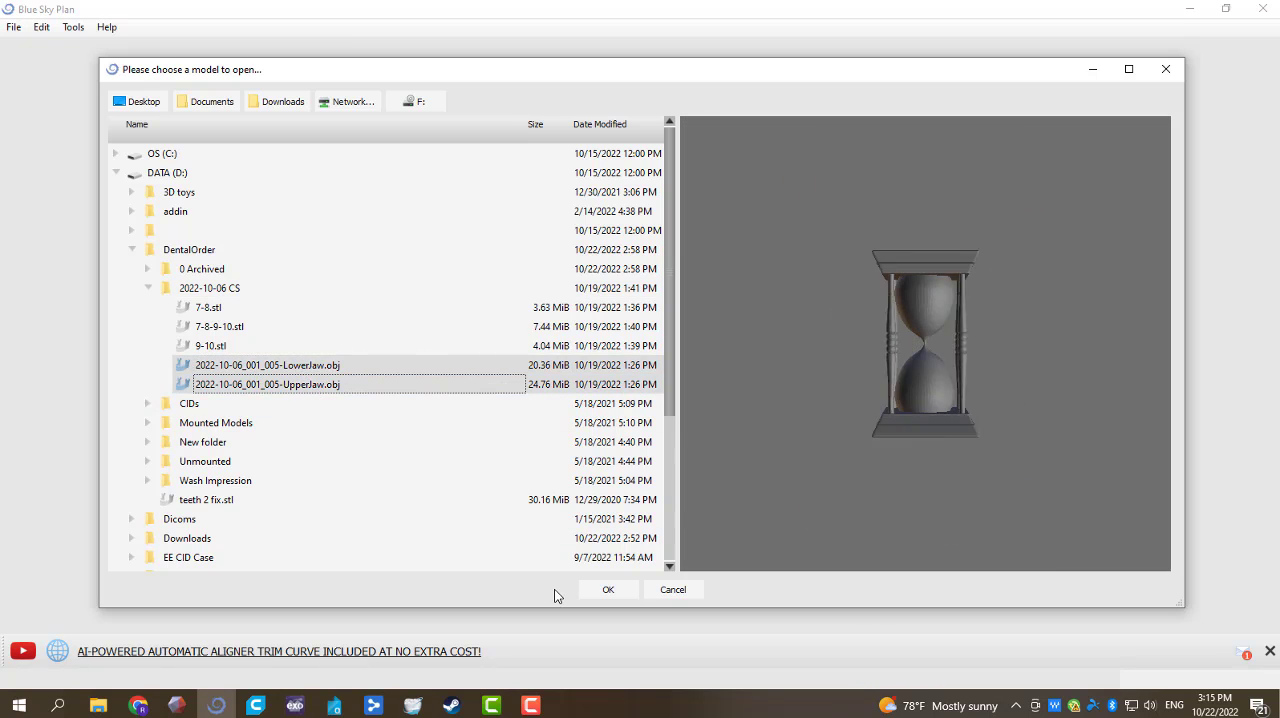
click(606, 589)
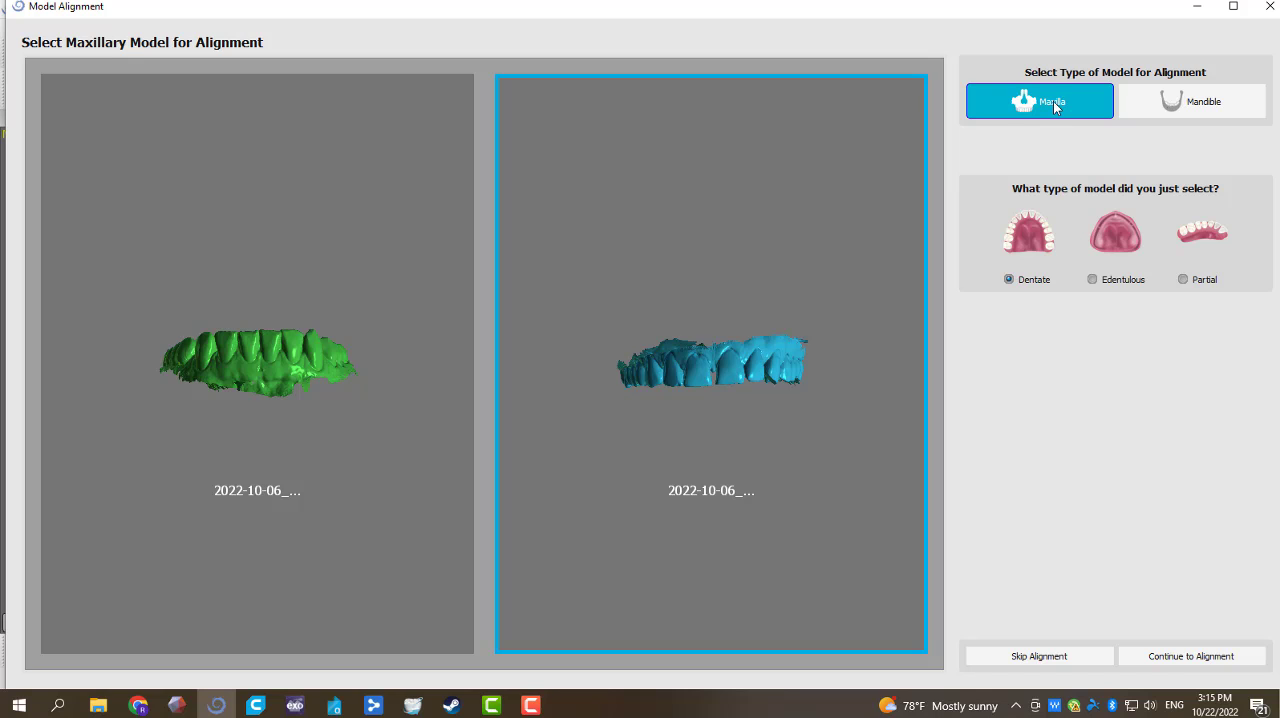
Step: Align the dentate maxillary model with three occlusal points, two on the posterior molars and one at the incisal midline, and continue to bridge design
click(1229, 660)
drag(551, 318, 509, 402)
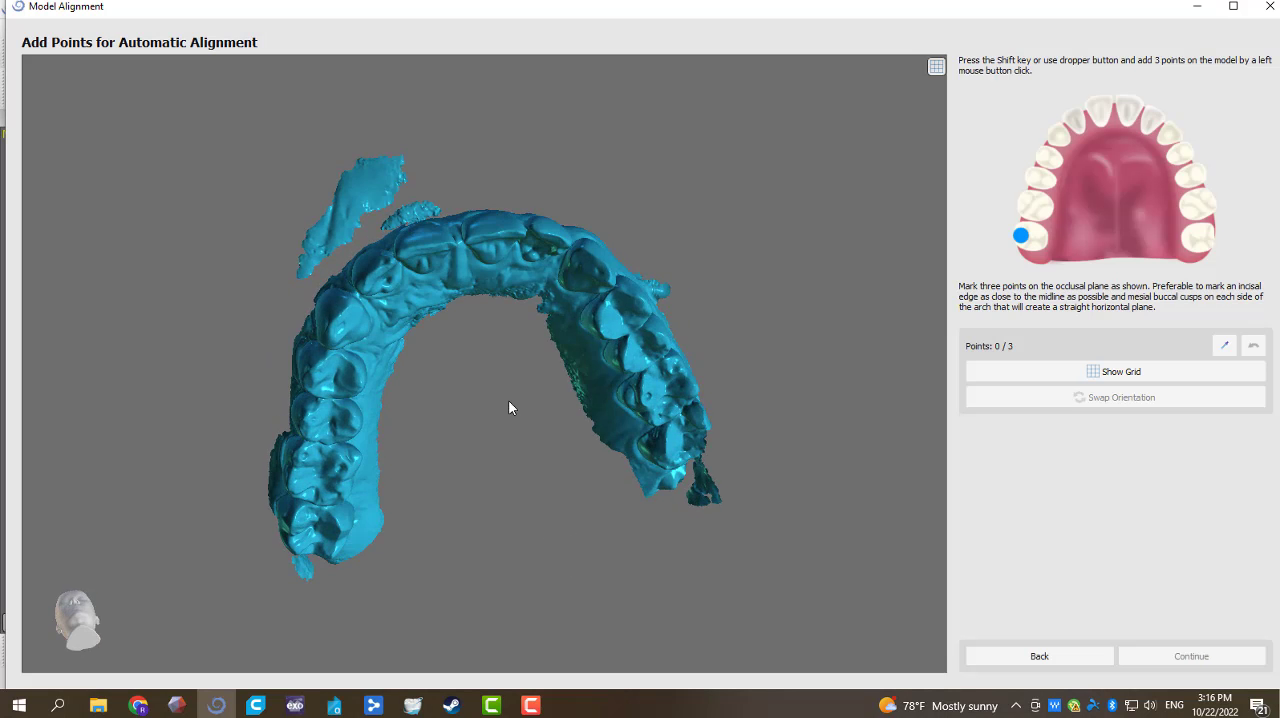
drag(503, 327, 509, 501)
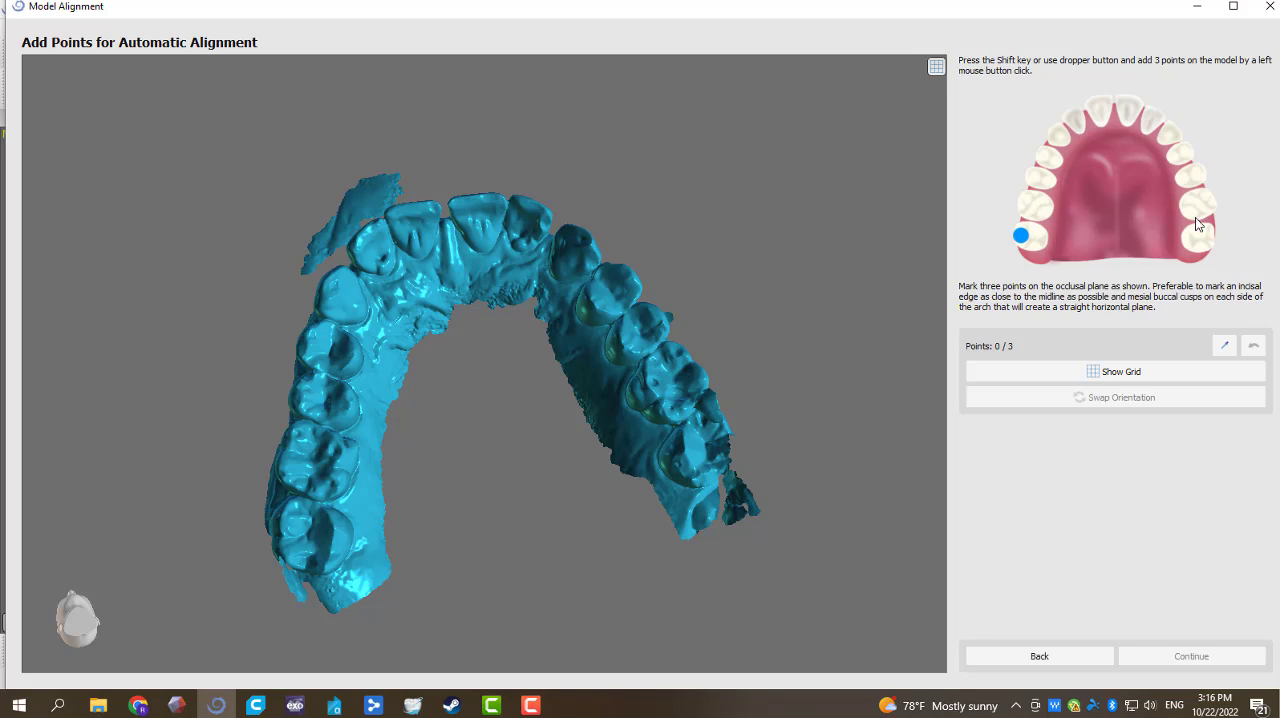
key(shift)
click(306, 542)
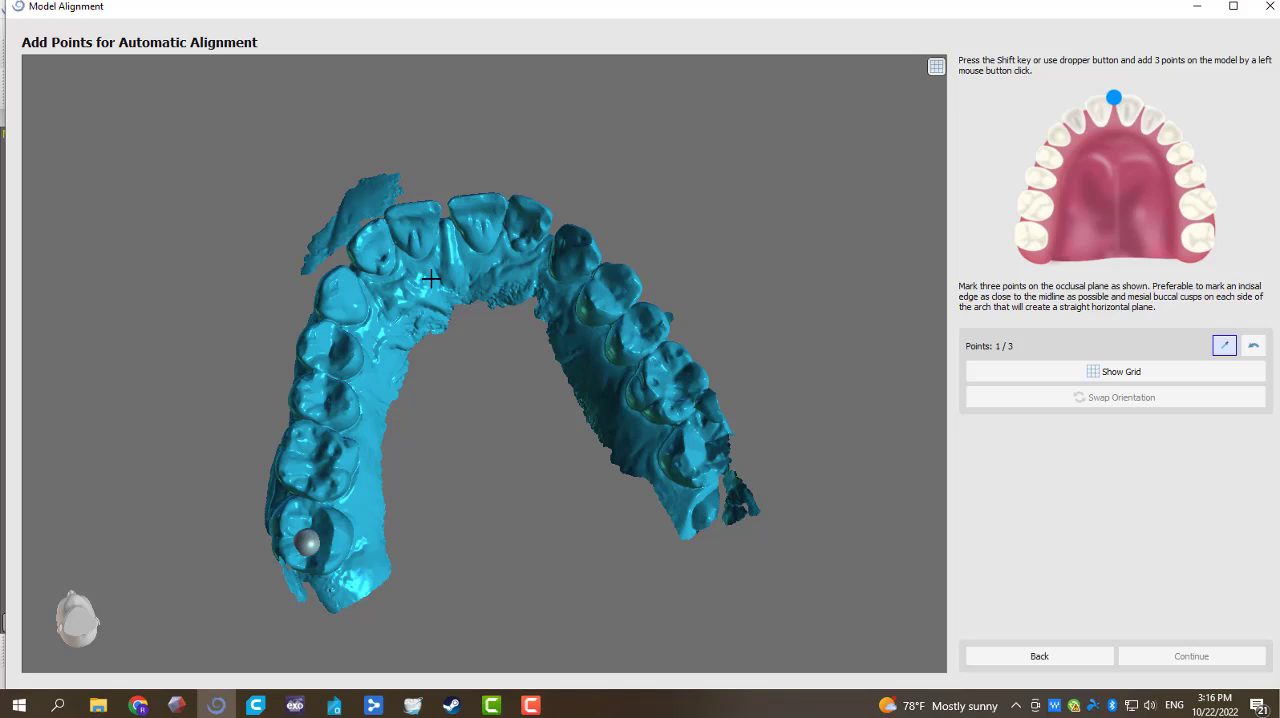
click(437, 206)
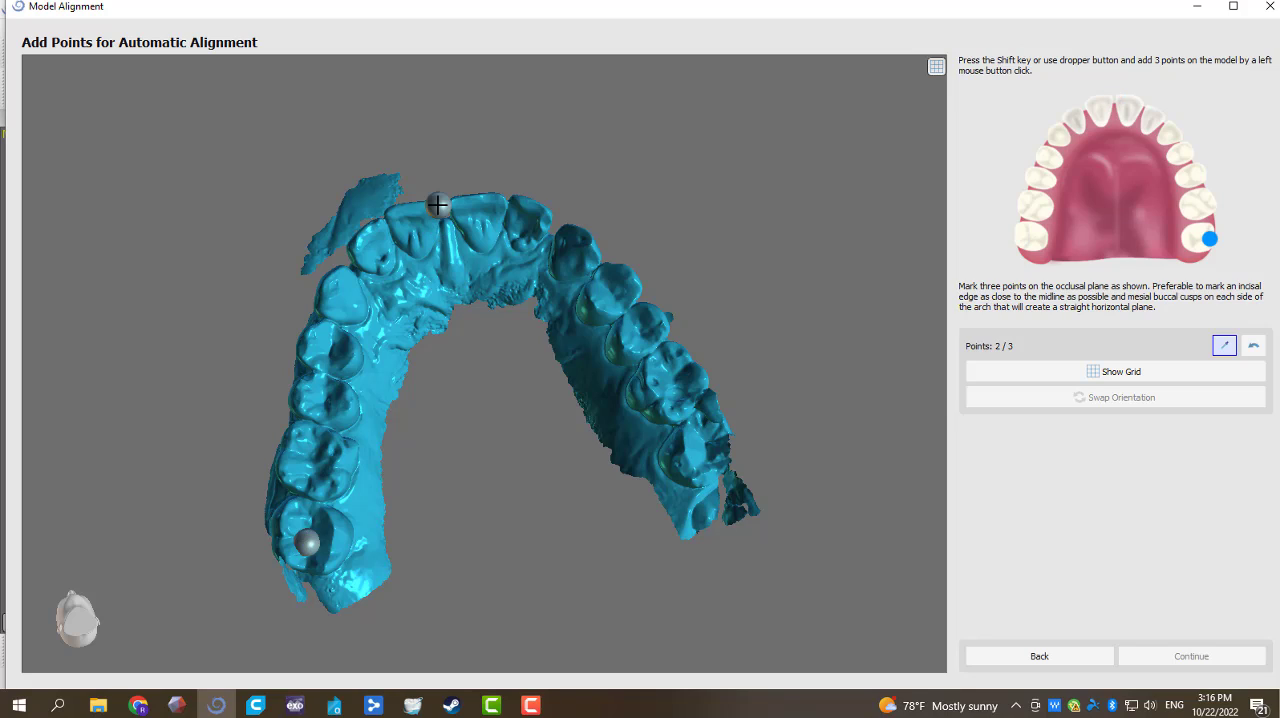
key(shift)
click(707, 441)
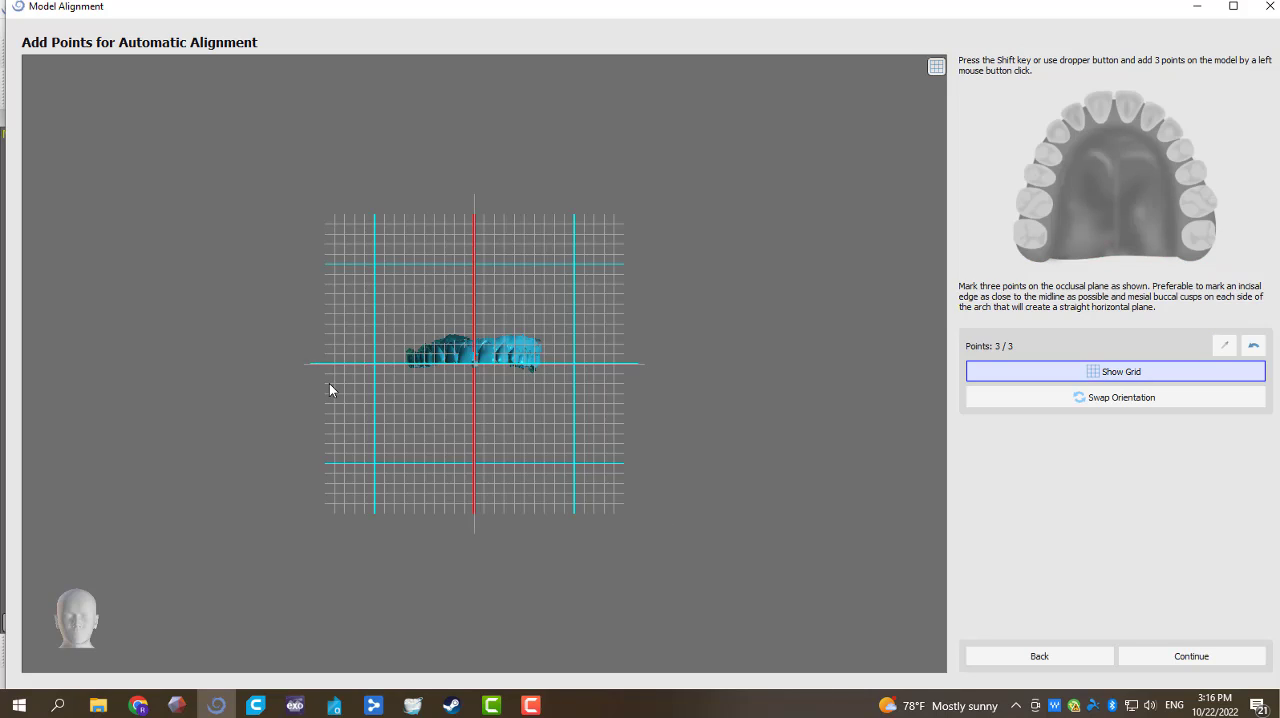
click(1204, 661)
click(1204, 661)
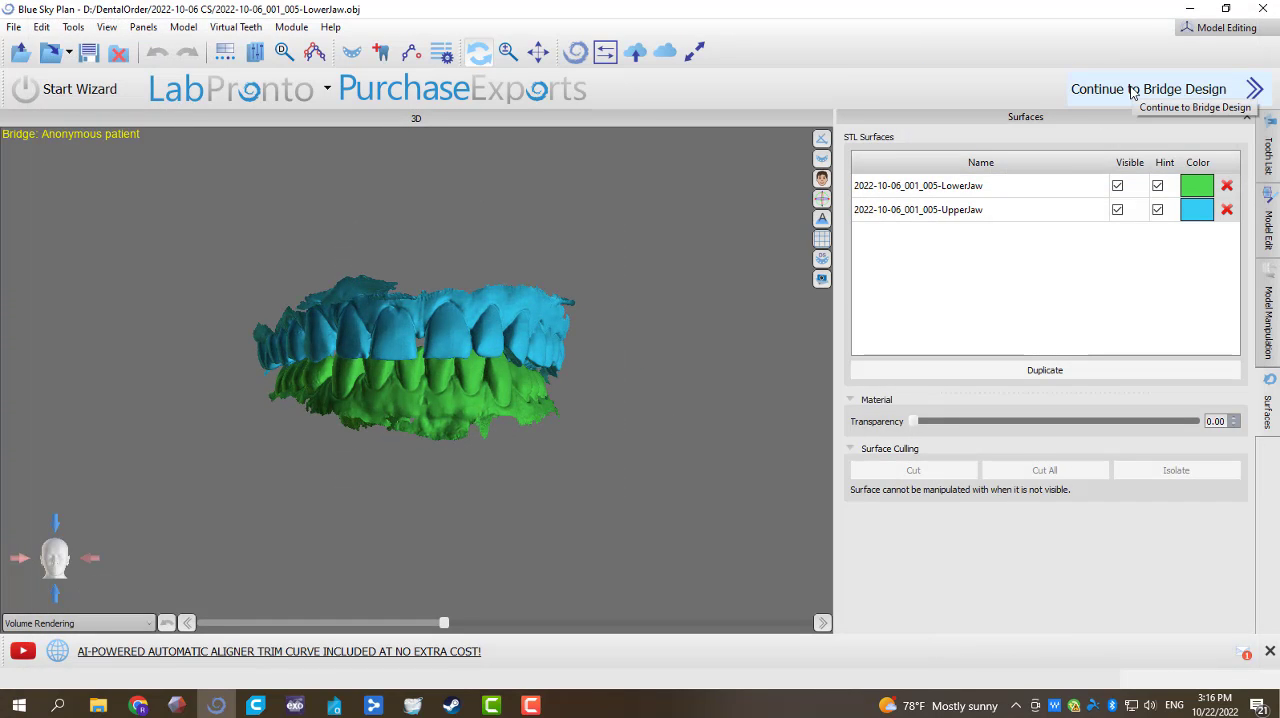
click(1130, 90)
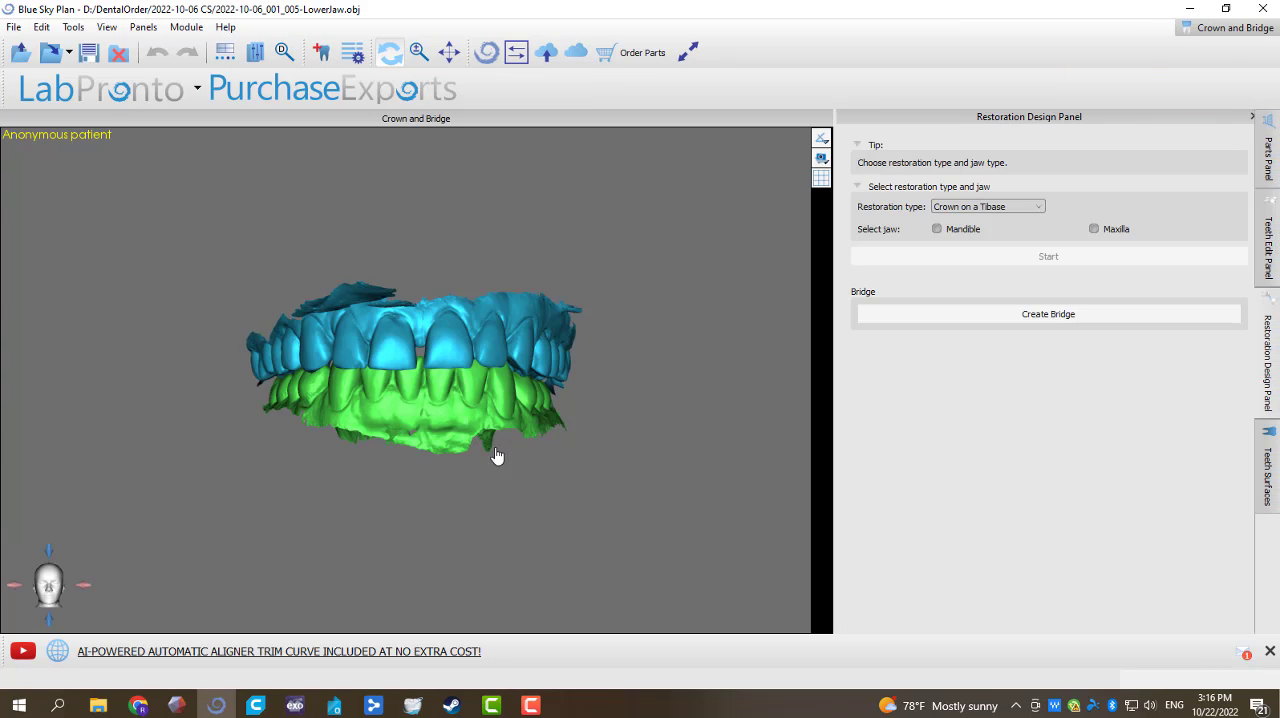
Step: Hide the green lower jaw scan so that only the upper arch is displayed
right_click(434, 423)
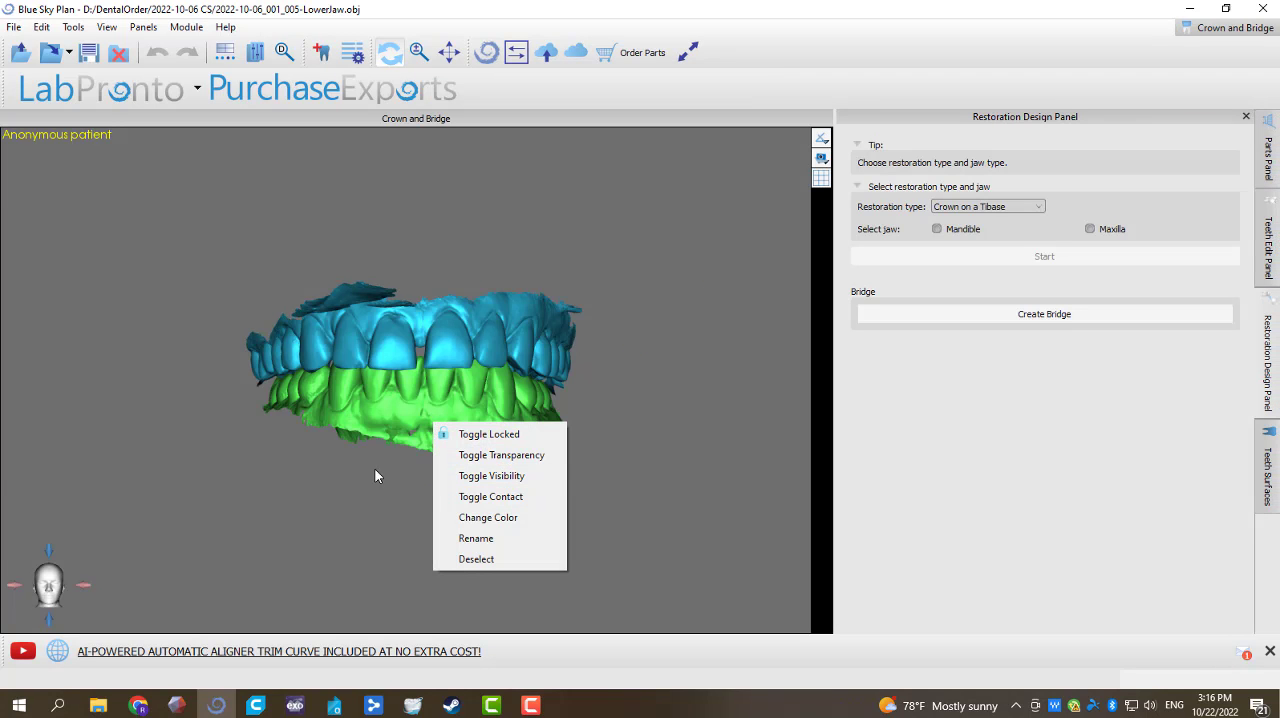
click(340, 481)
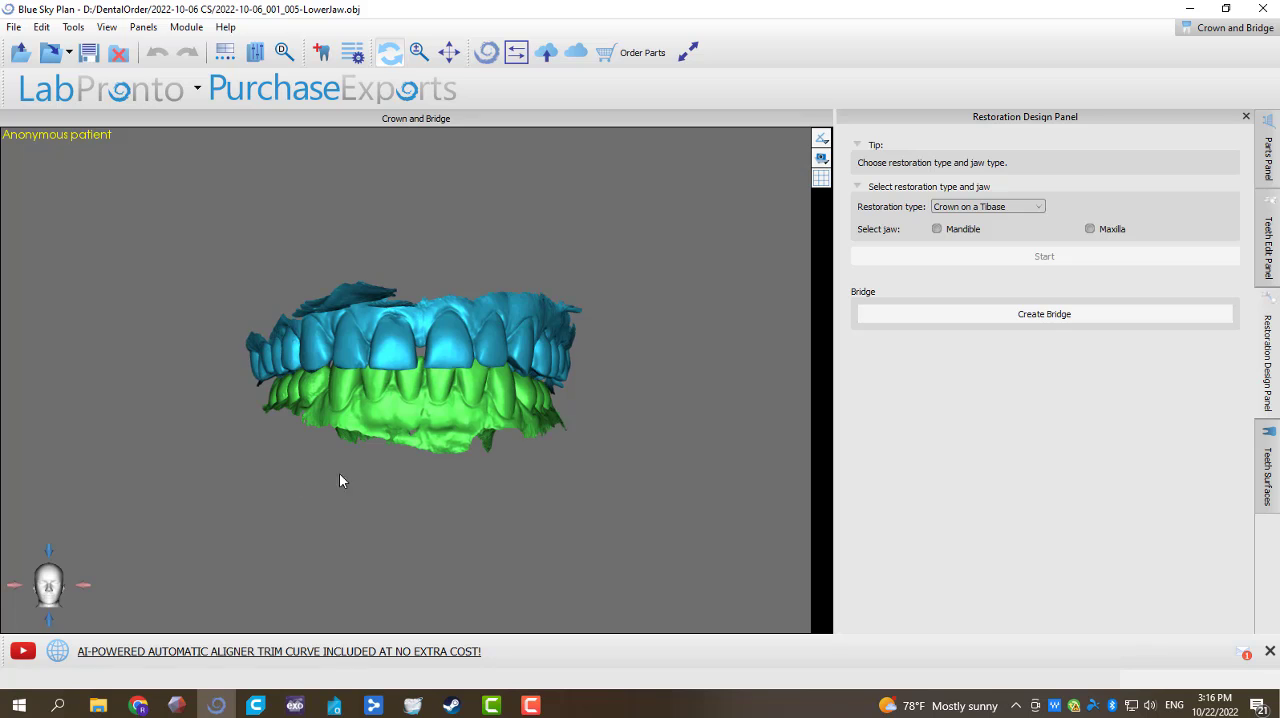
drag(475, 411, 488, 444)
scroll(561, 473, up, 3)
drag(561, 473, 464, 455)
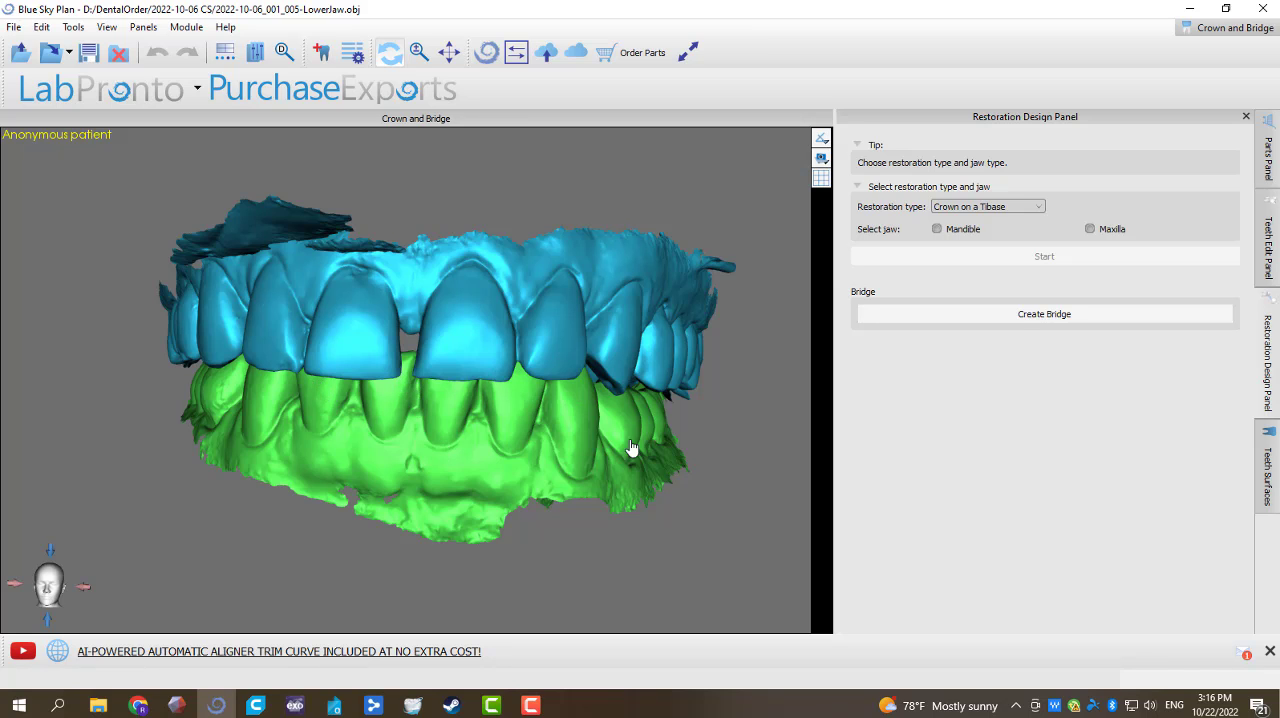
drag(631, 447, 370, 416)
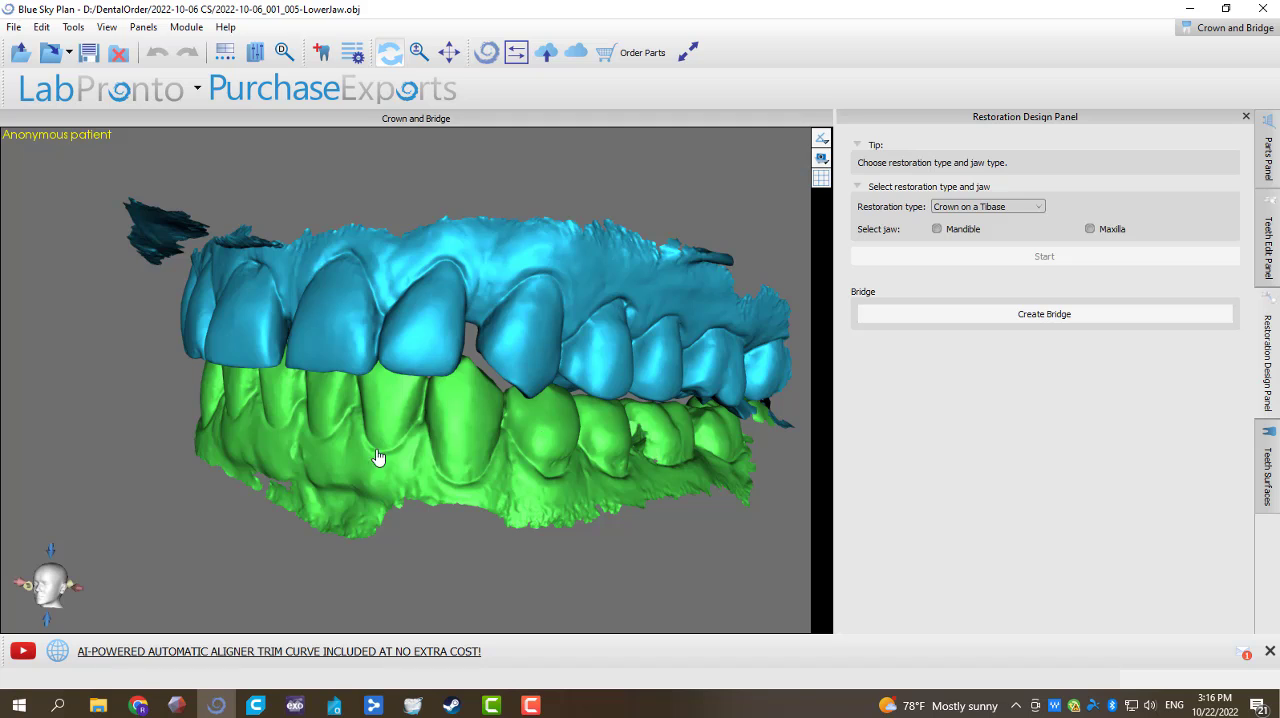
mouse_move(374, 457)
mouse_down()
mouse_move(209, 391)
mouse_move(246, 354)
mouse_move(386, 455)
mouse_up()
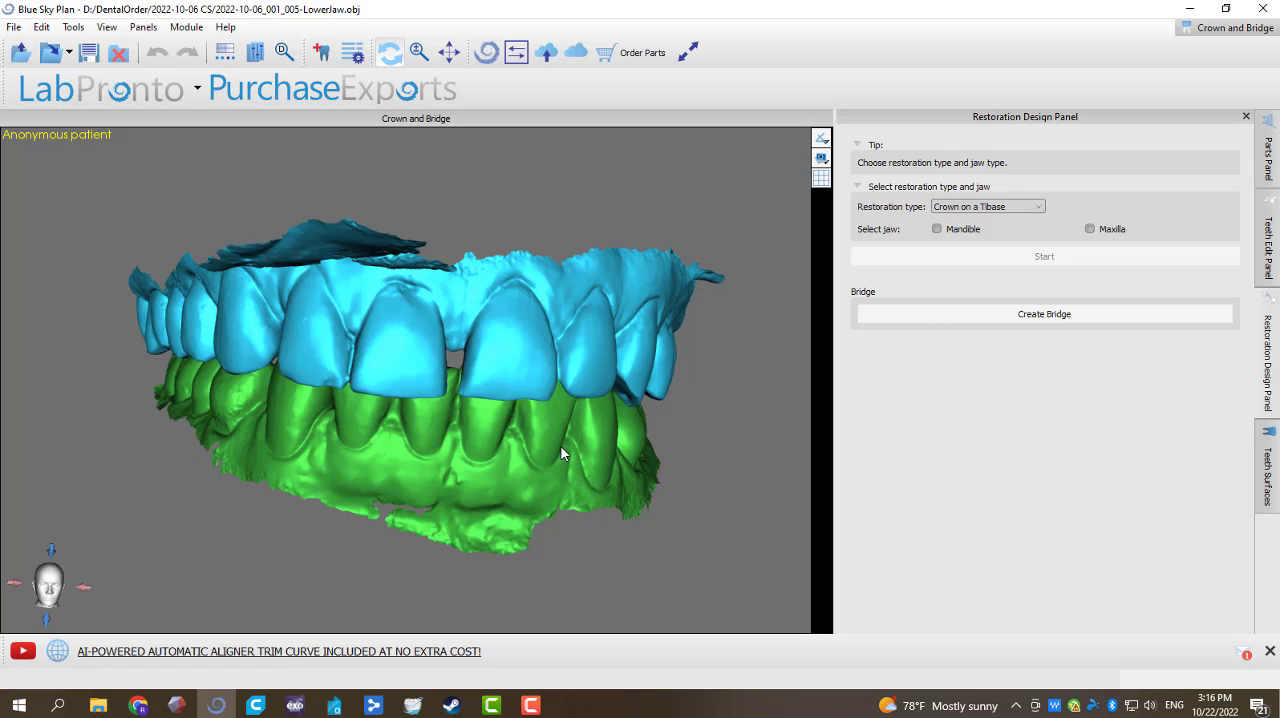
drag(697, 470, 523, 463)
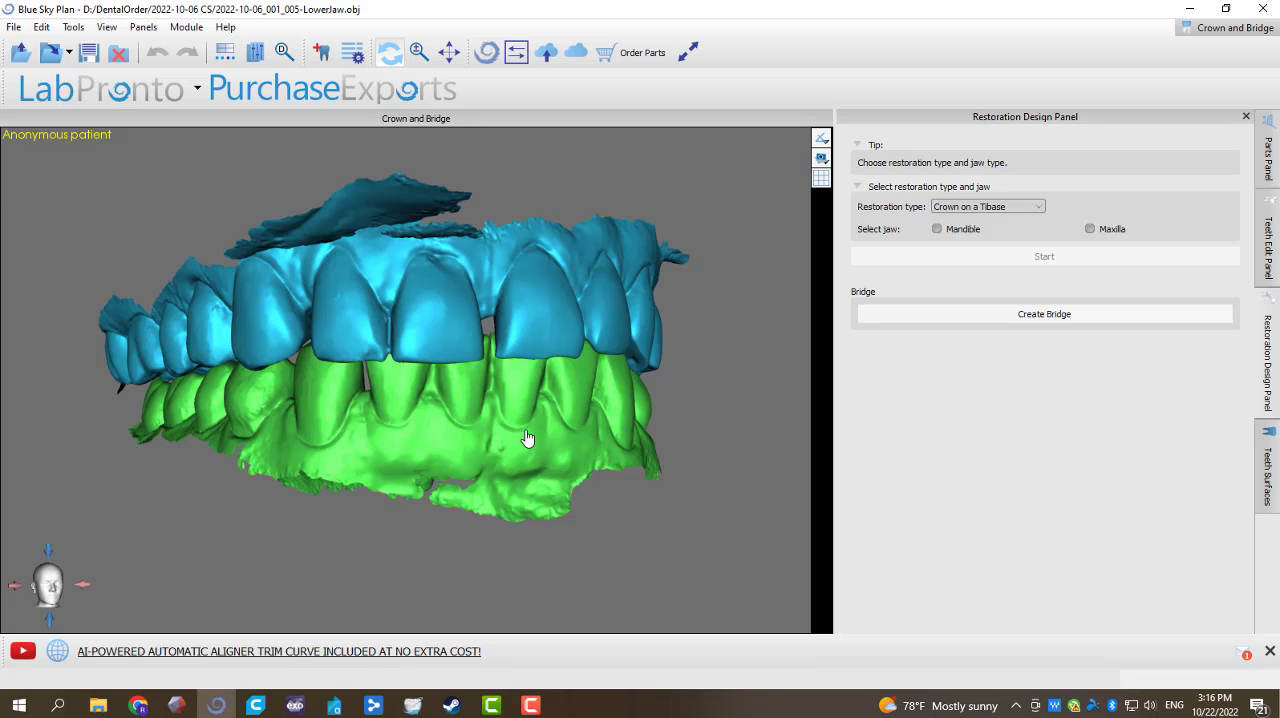
right_click(519, 437)
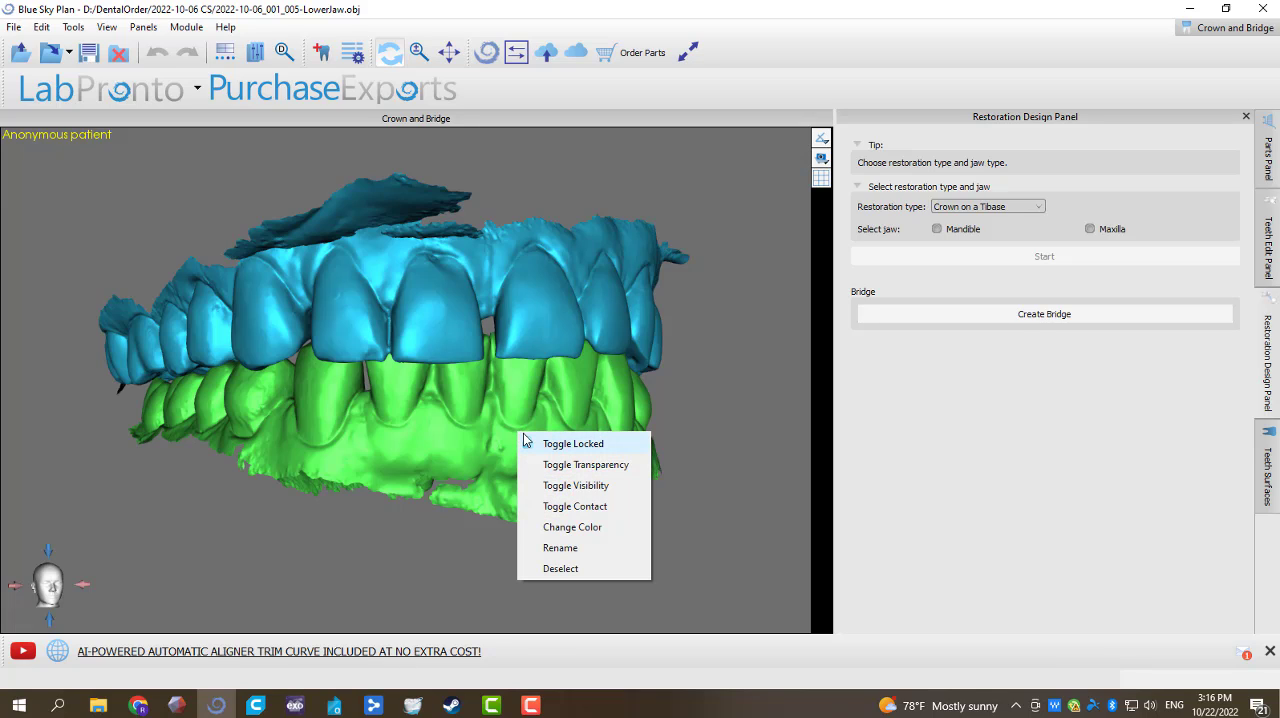
click(565, 487)
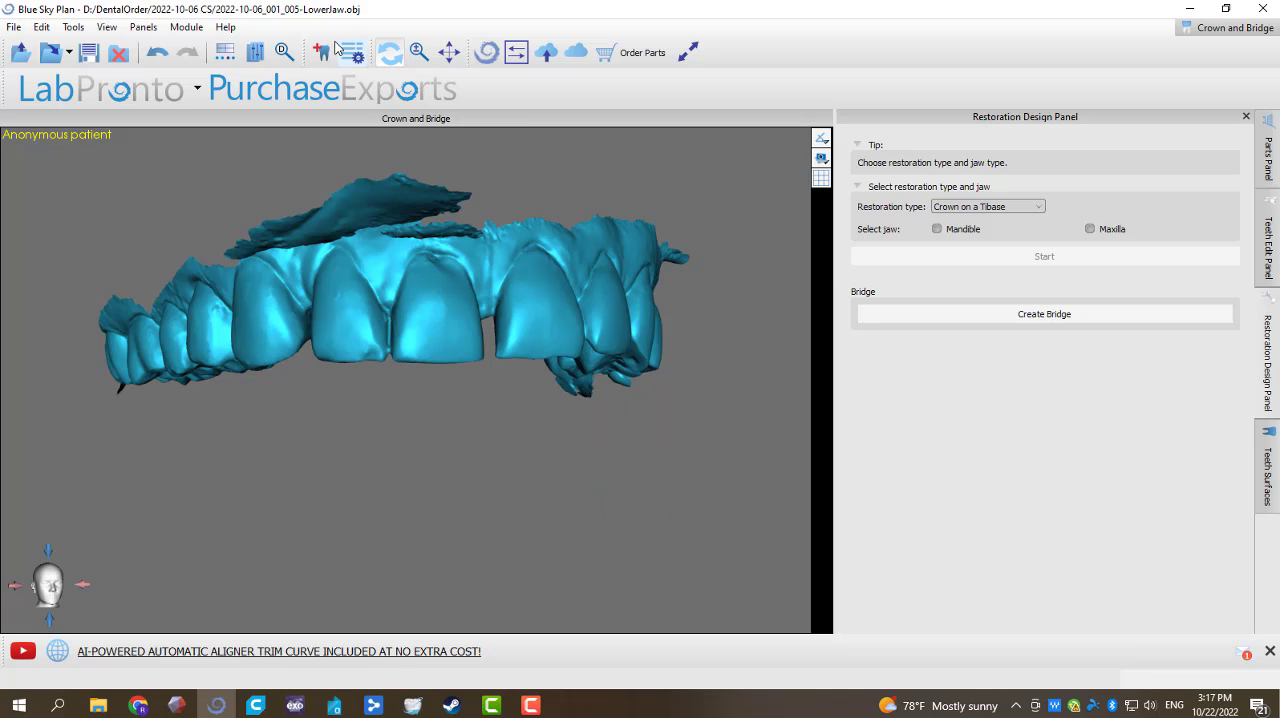
Step: Add medium maxillary teeth from the Mitch Hurst Pontic Library: both lateral incisors and both central incisors
click(323, 51)
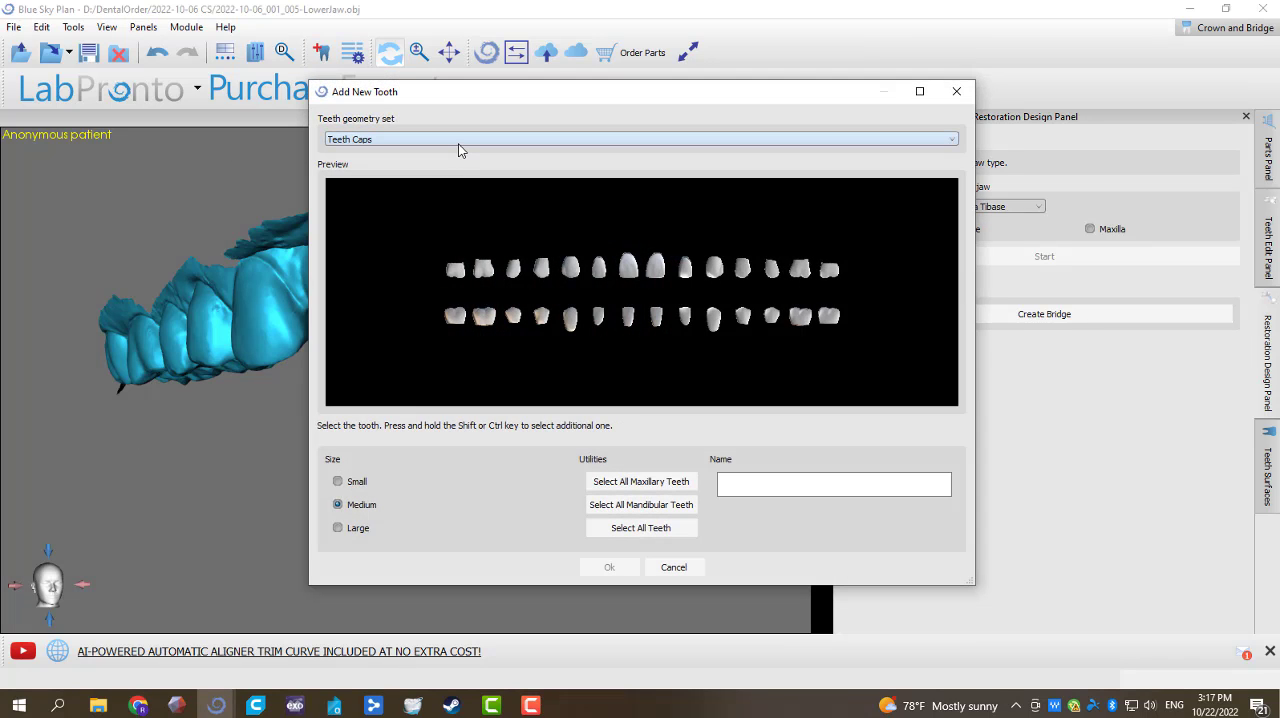
click(458, 143)
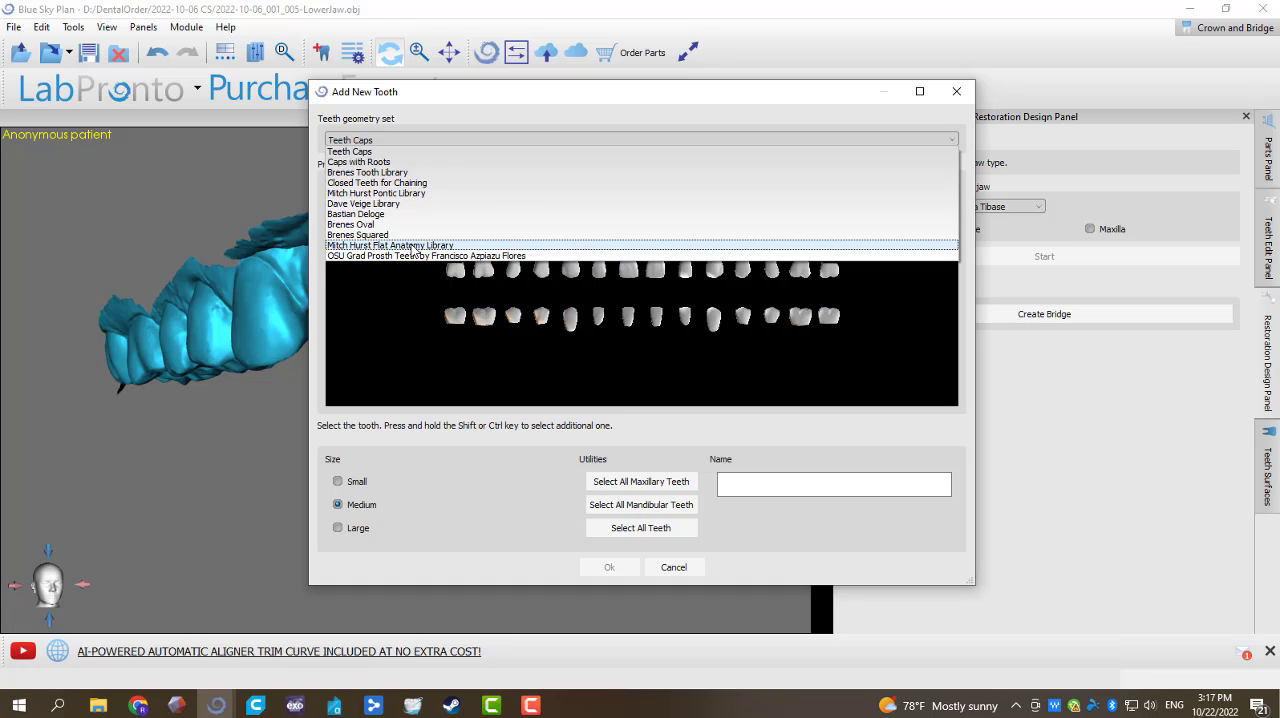
click(416, 193)
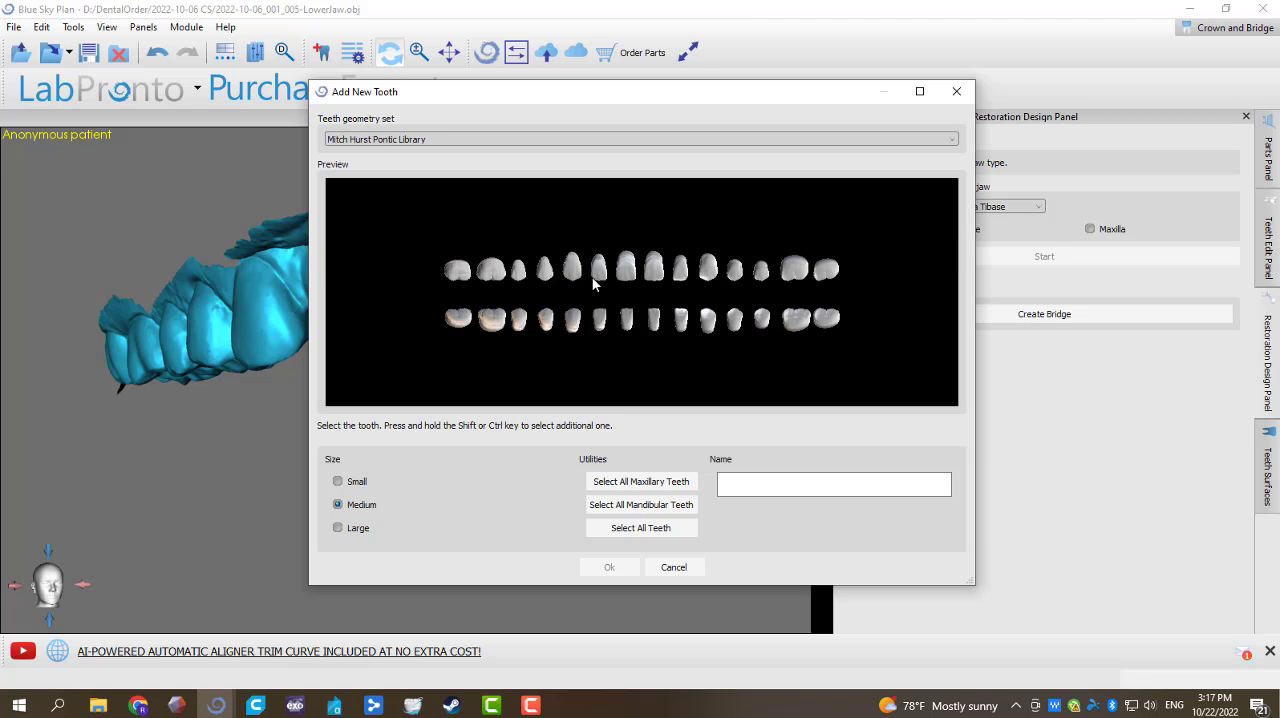
click(597, 268)
ctrl+click(625, 267)
ctrl+click(652, 267)
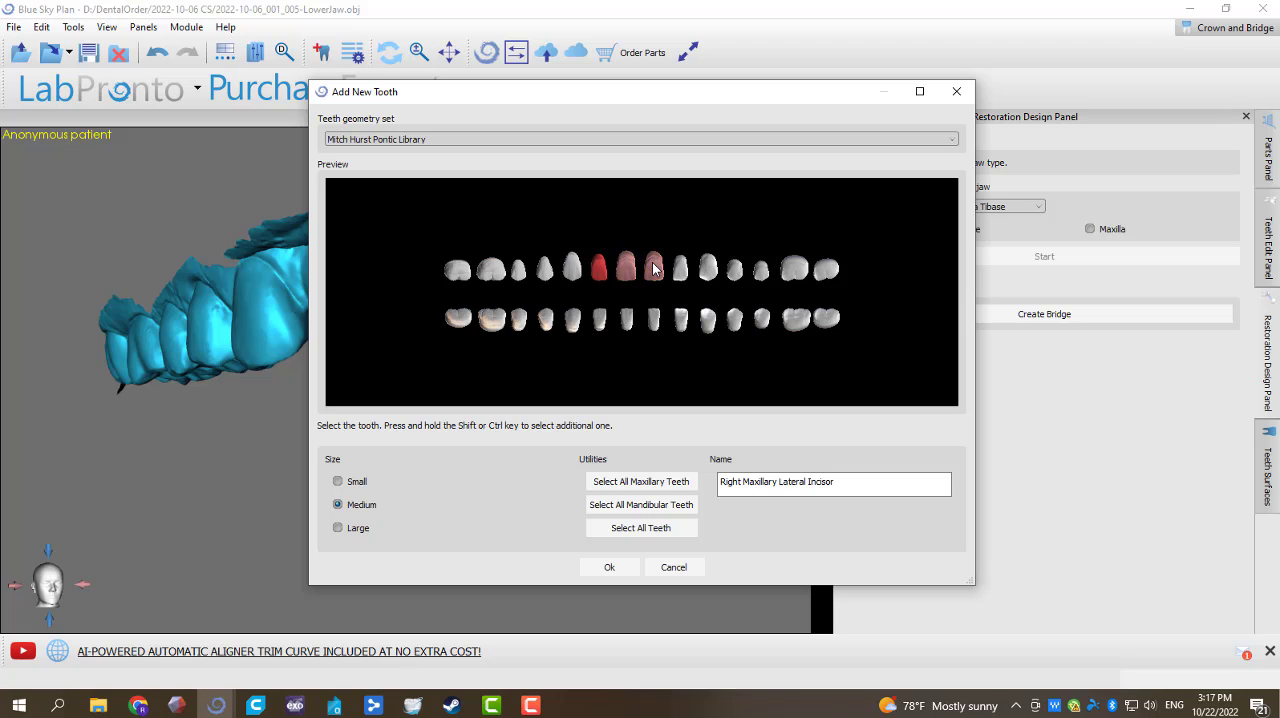
ctrl+click(680, 268)
click(609, 567)
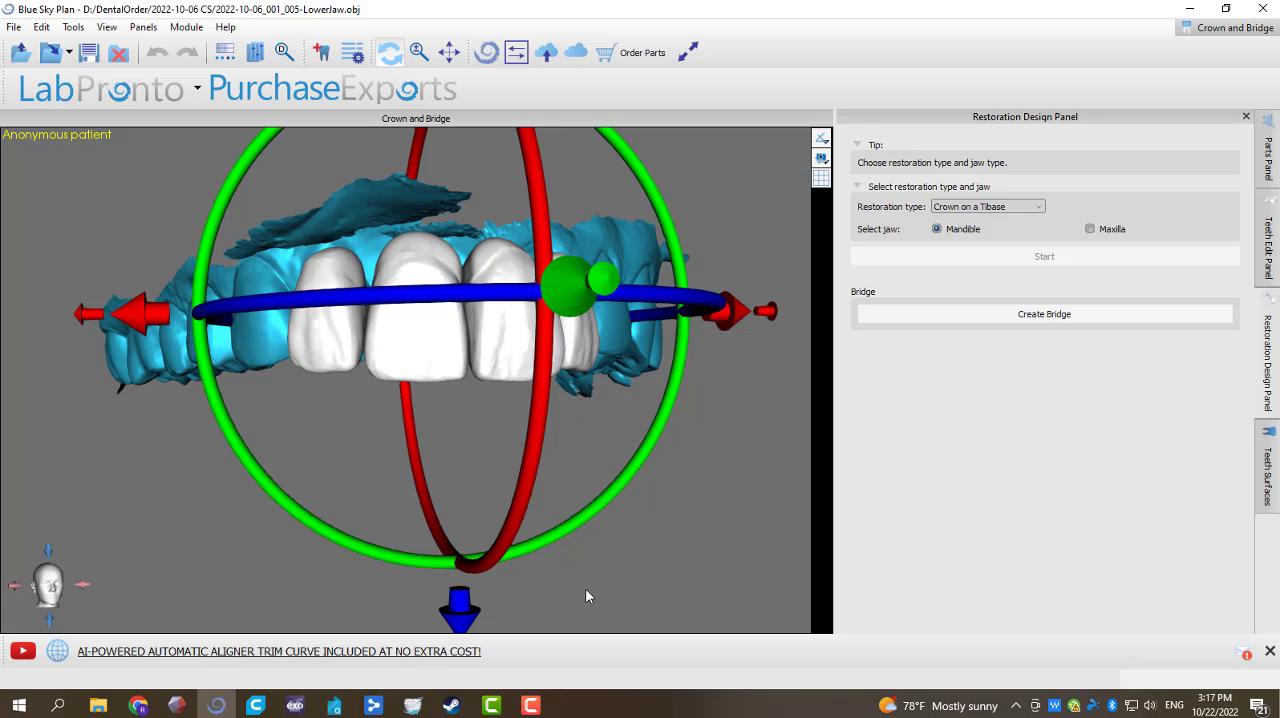
Step: Move the four added incisors as a group over the upper front teeth, fitting them to the arch from the occlusal and frontal sides
drag(583, 590, 506, 577)
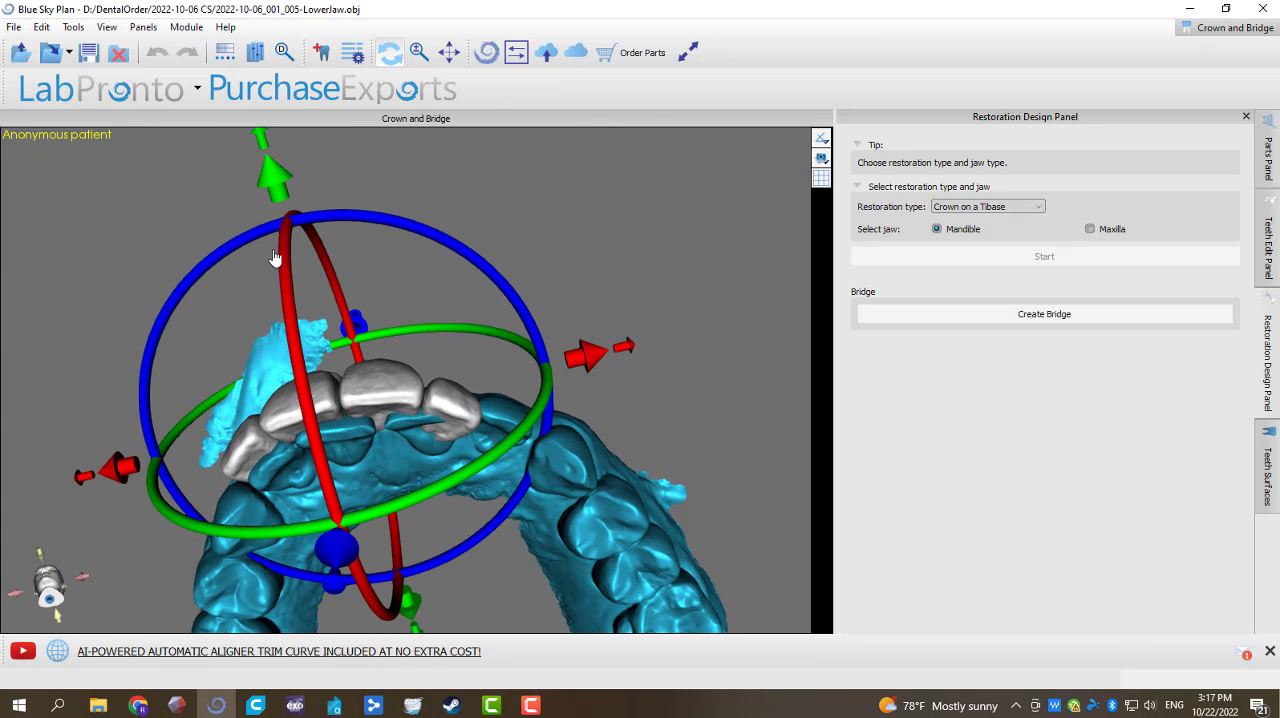
drag(600, 364, 641, 349)
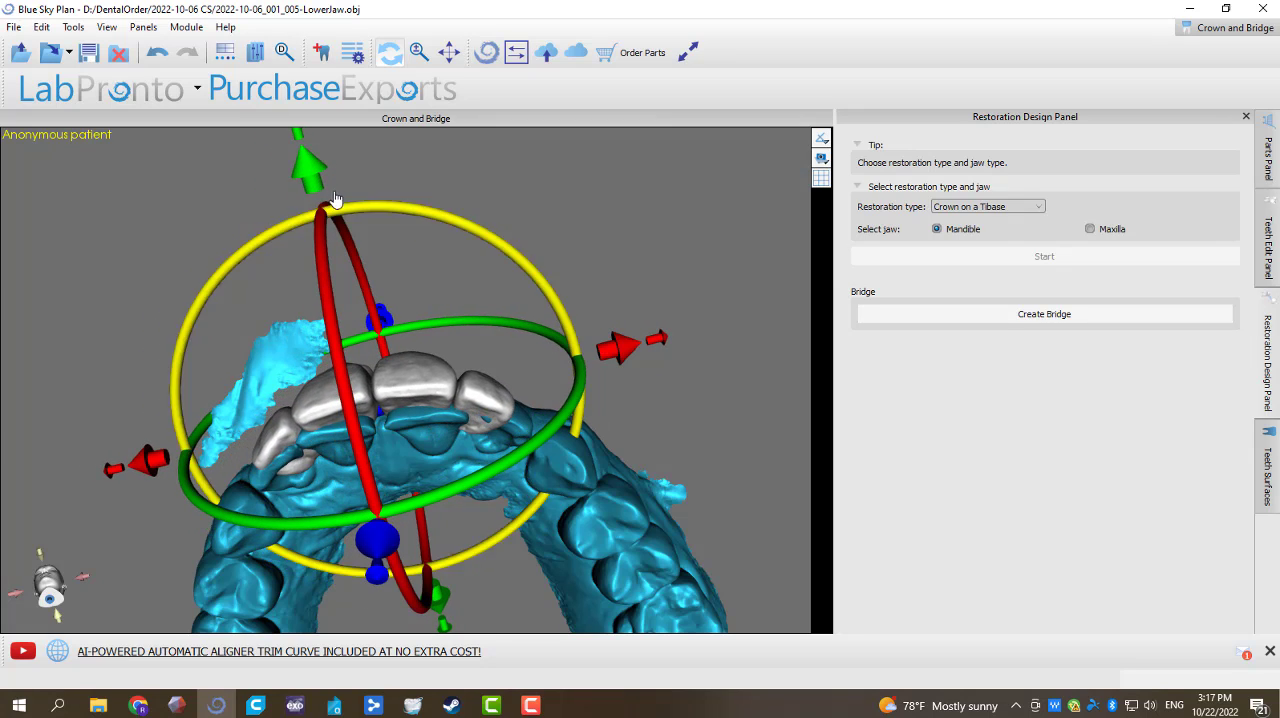
drag(313, 185, 583, 593)
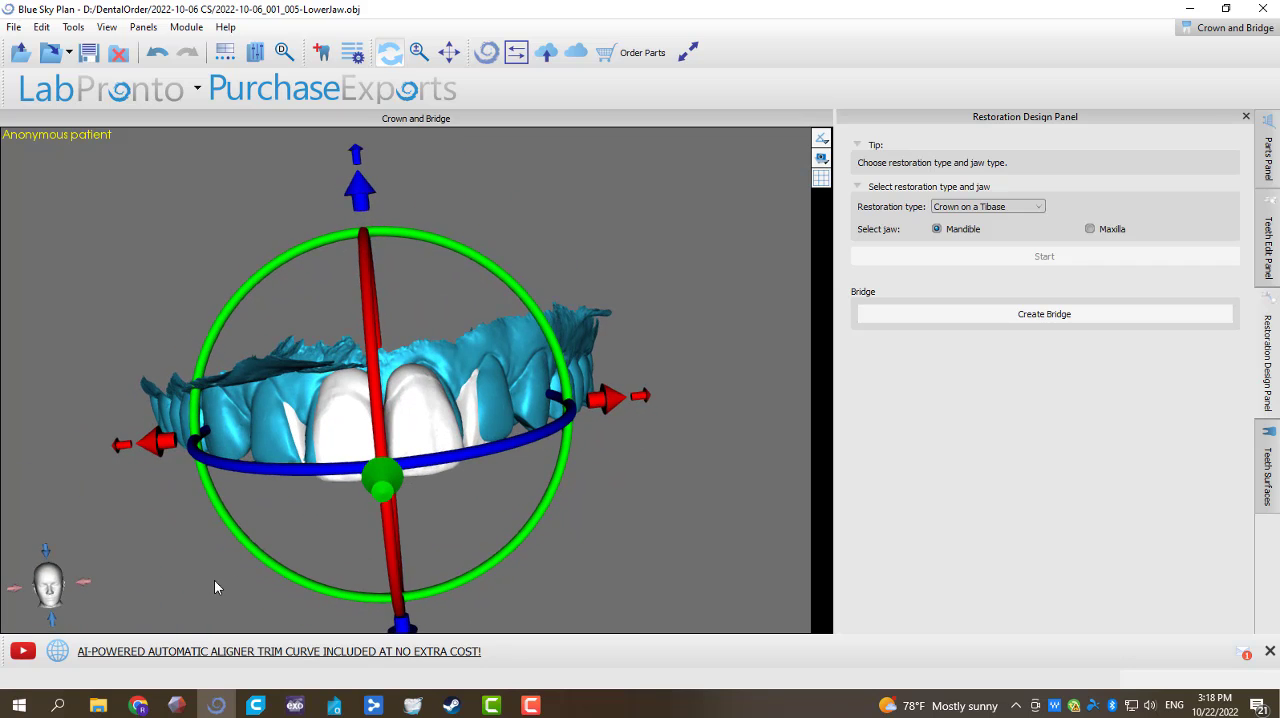
drag(214, 587, 518, 254)
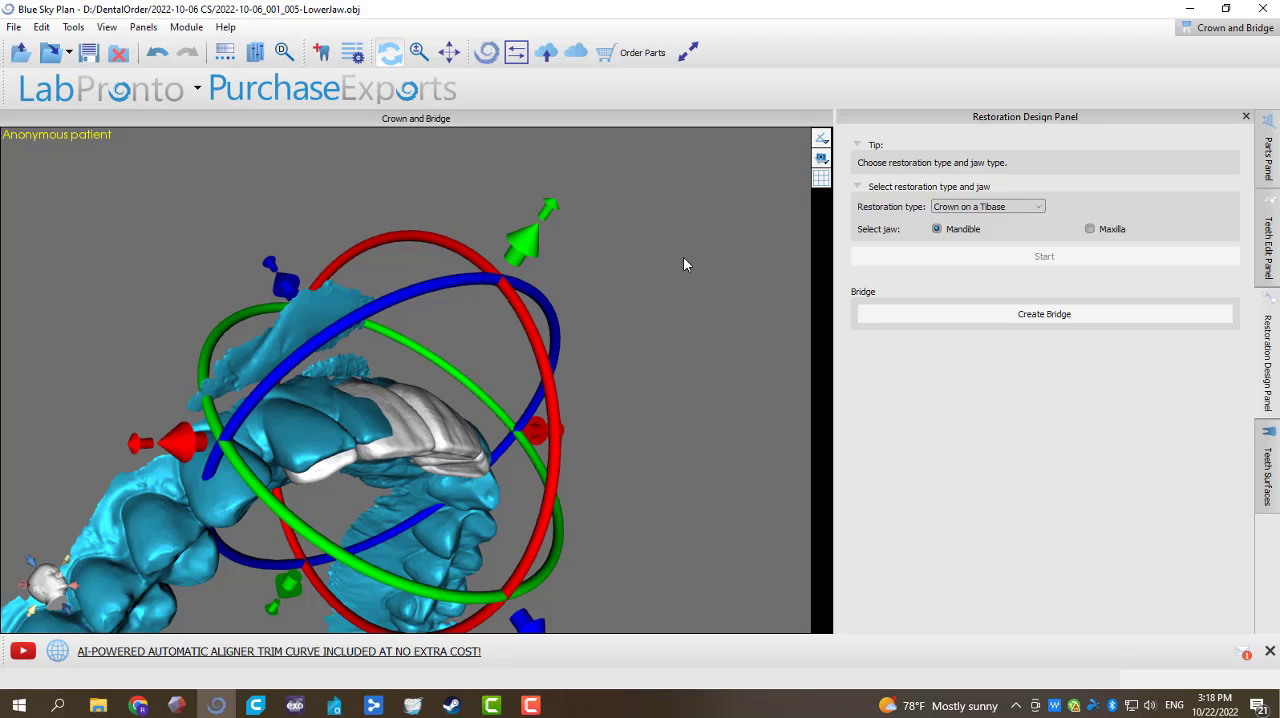
drag(683, 264, 493, 545)
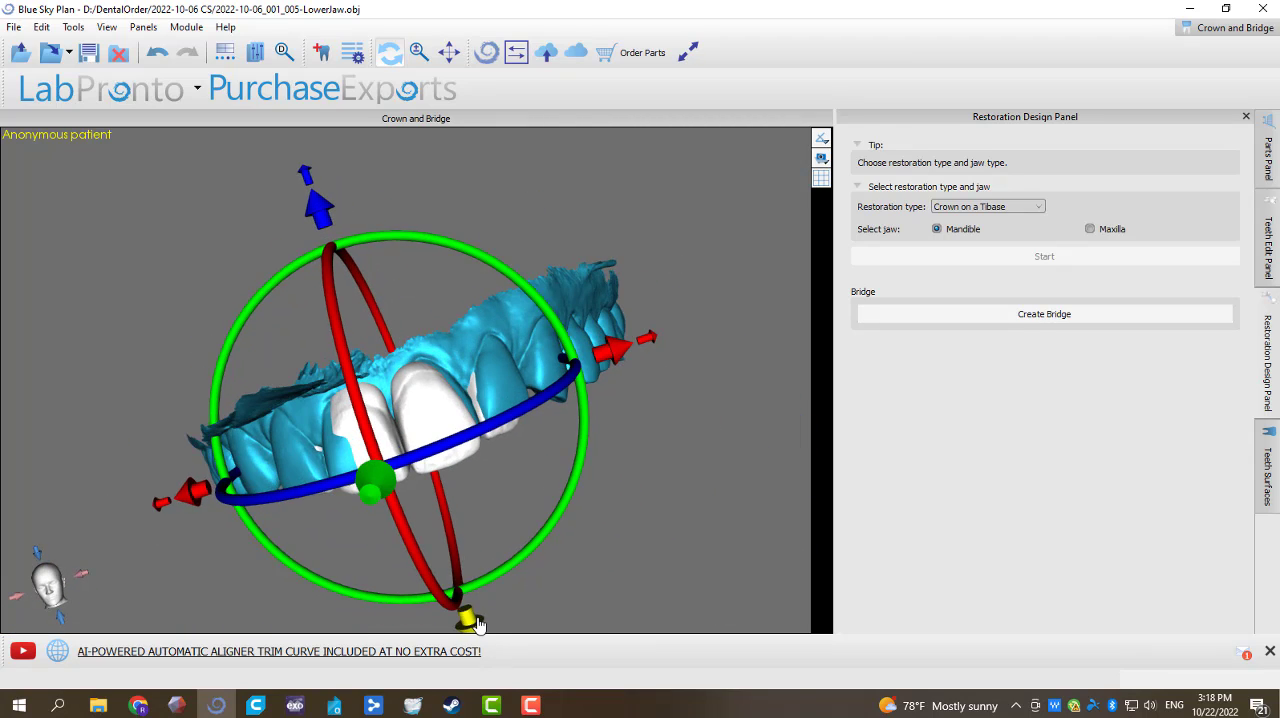
drag(478, 624, 441, 283)
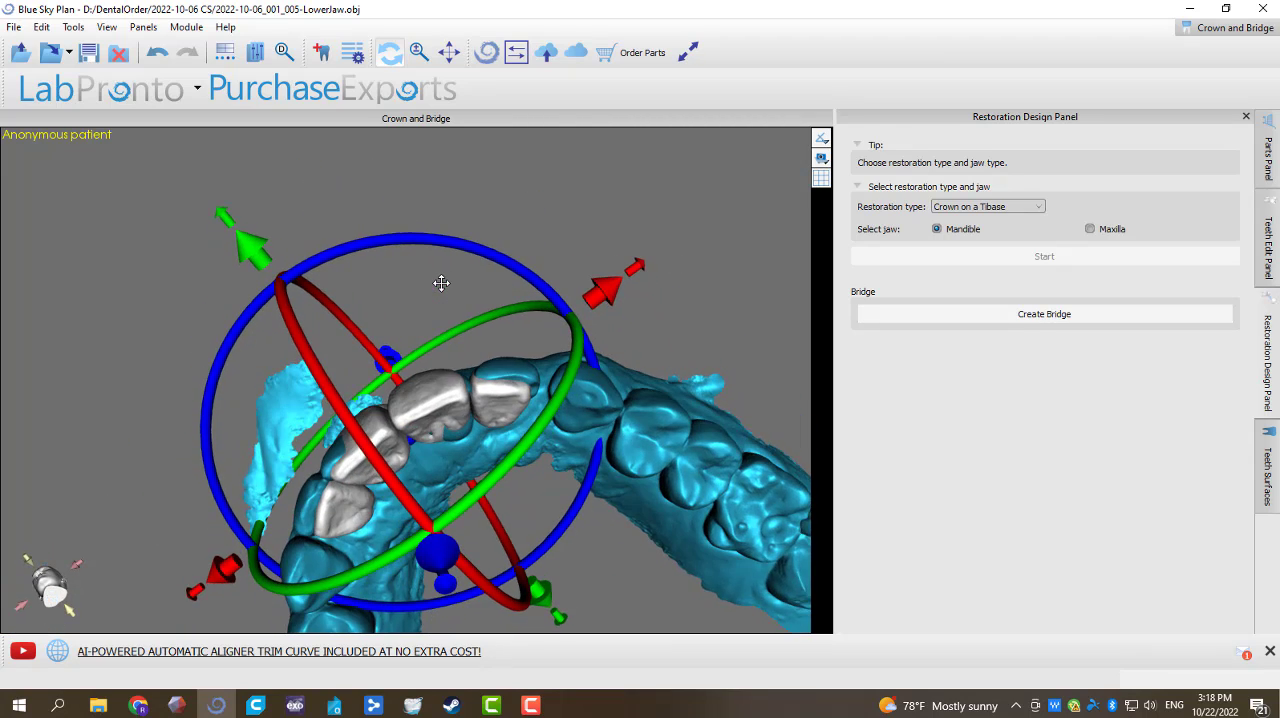
drag(147, 454, 213, 296)
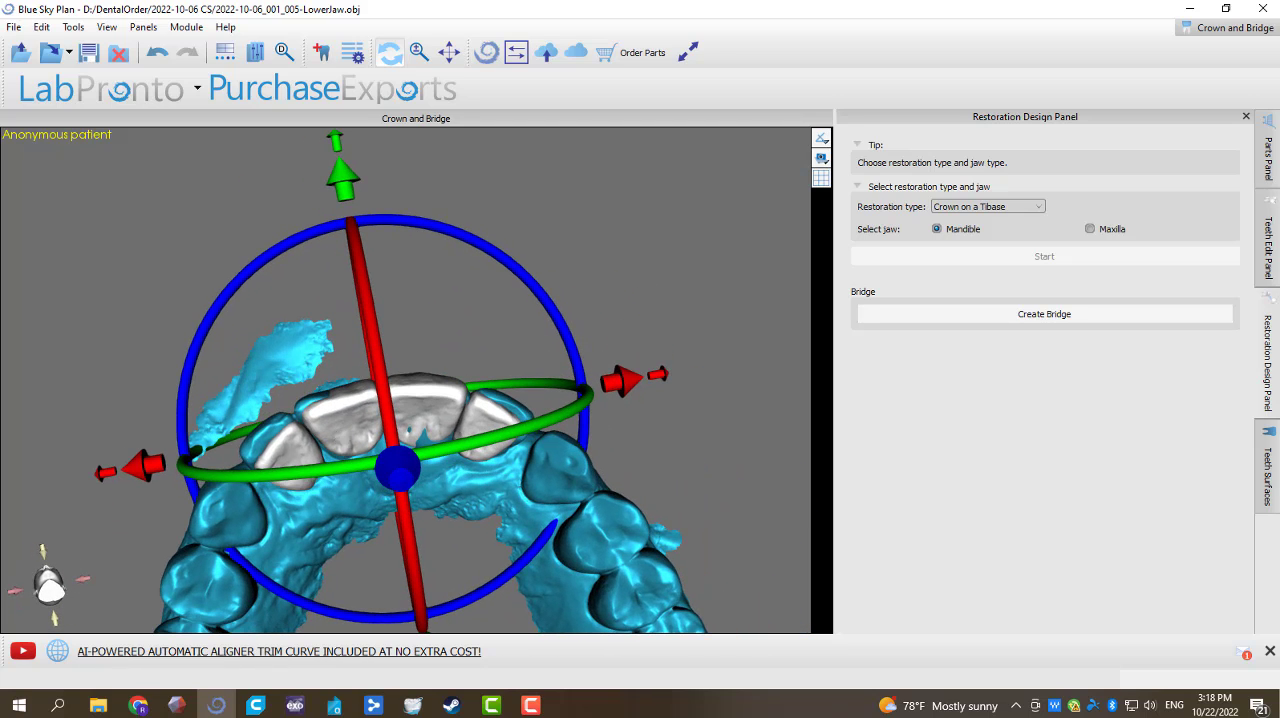
Step: Switch from moving all visible teeth to manipulating single models, and lock the left and right maxillary lateral incisors
click(1268, 245)
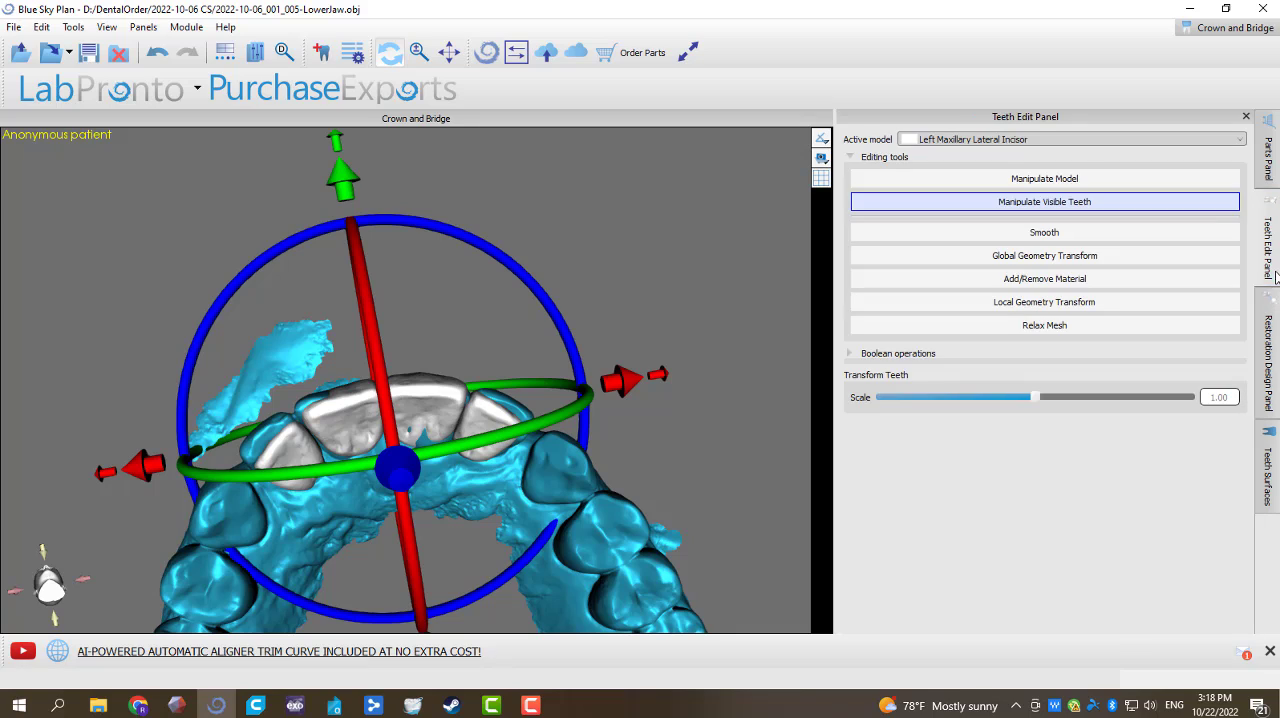
click(1090, 179)
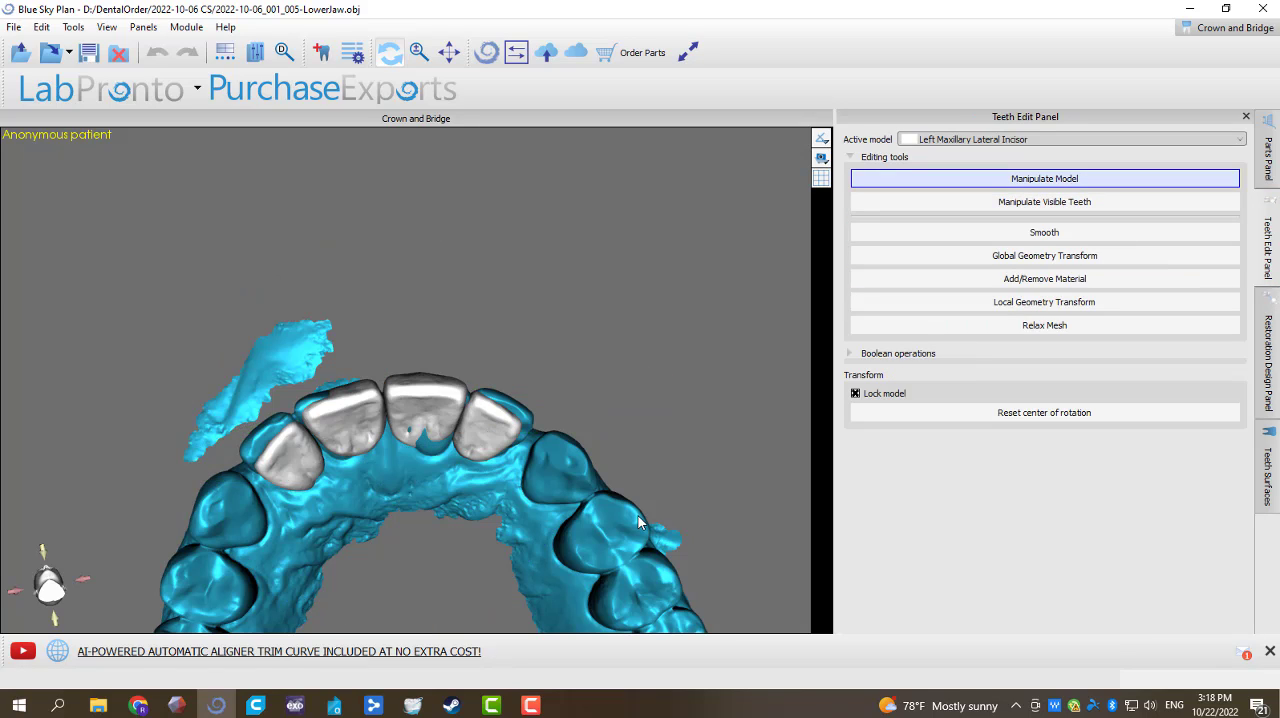
click(488, 442)
right_click(490, 442)
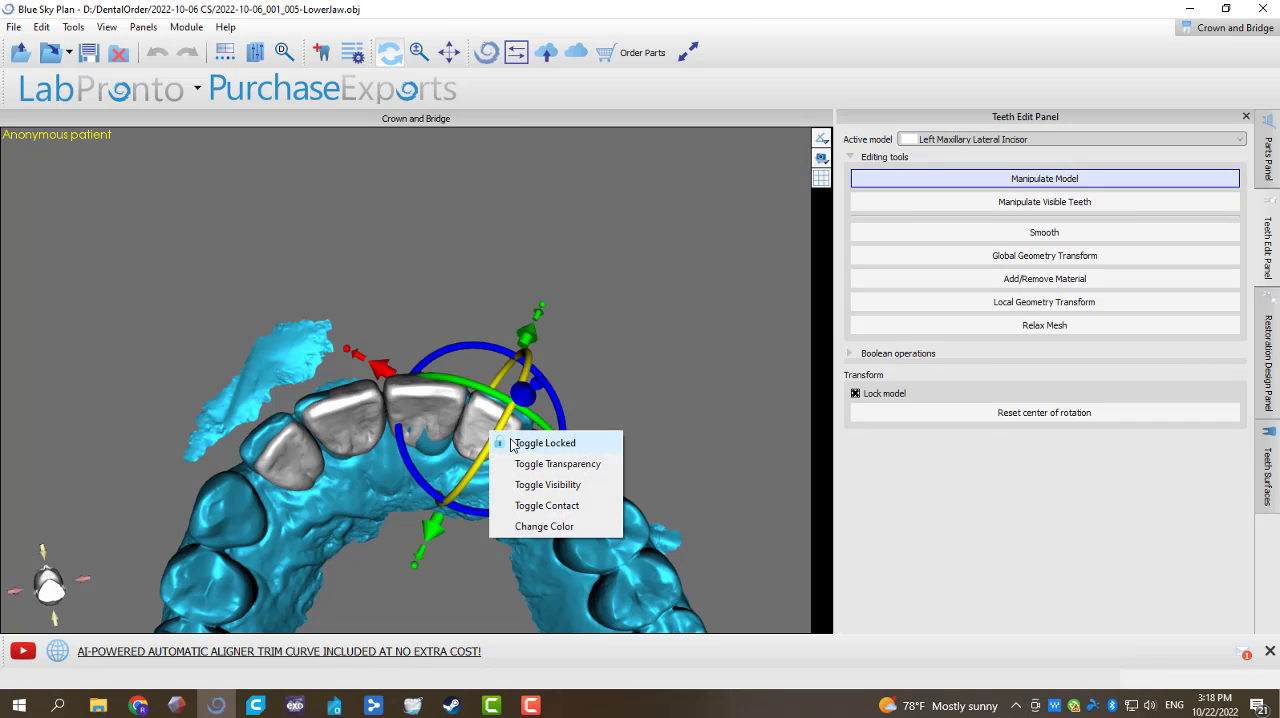
click(510, 438)
click(280, 461)
right_click(284, 452)
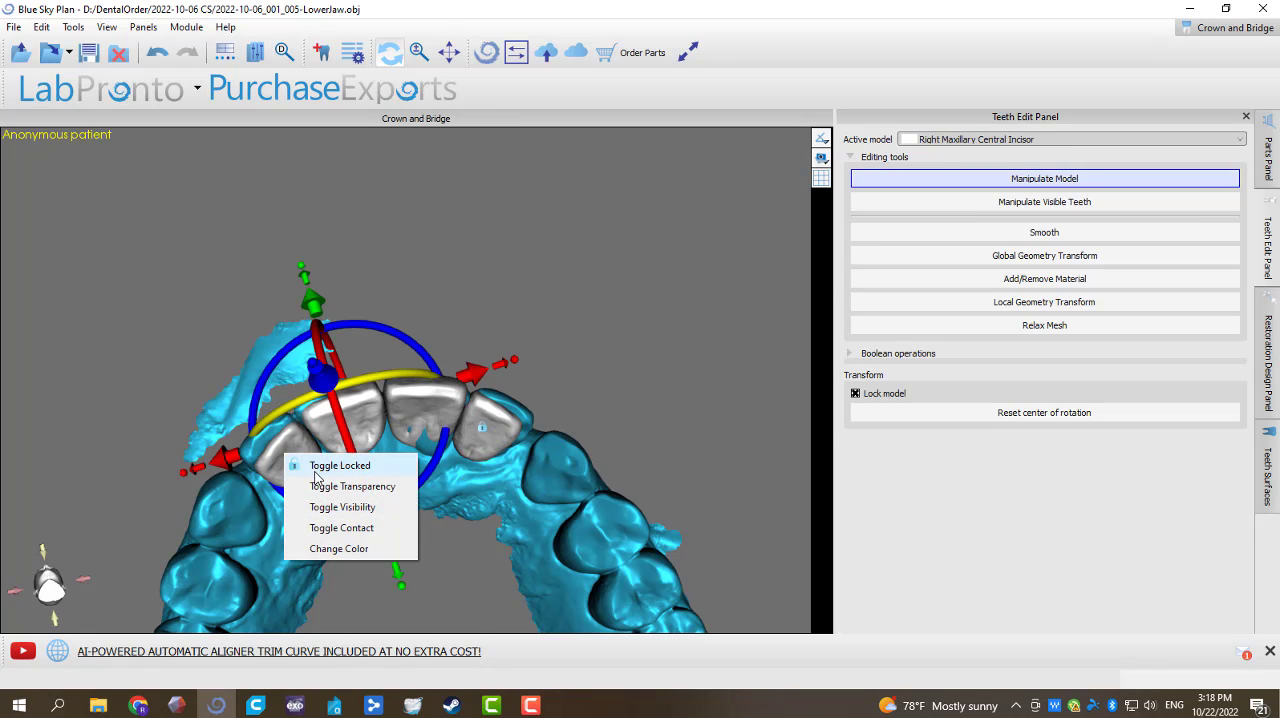
click(294, 466)
Step: Hide both maxillary lateral incisors so that only the two central incisors remain over the upper arch
right_click(295, 465)
click(340, 519)
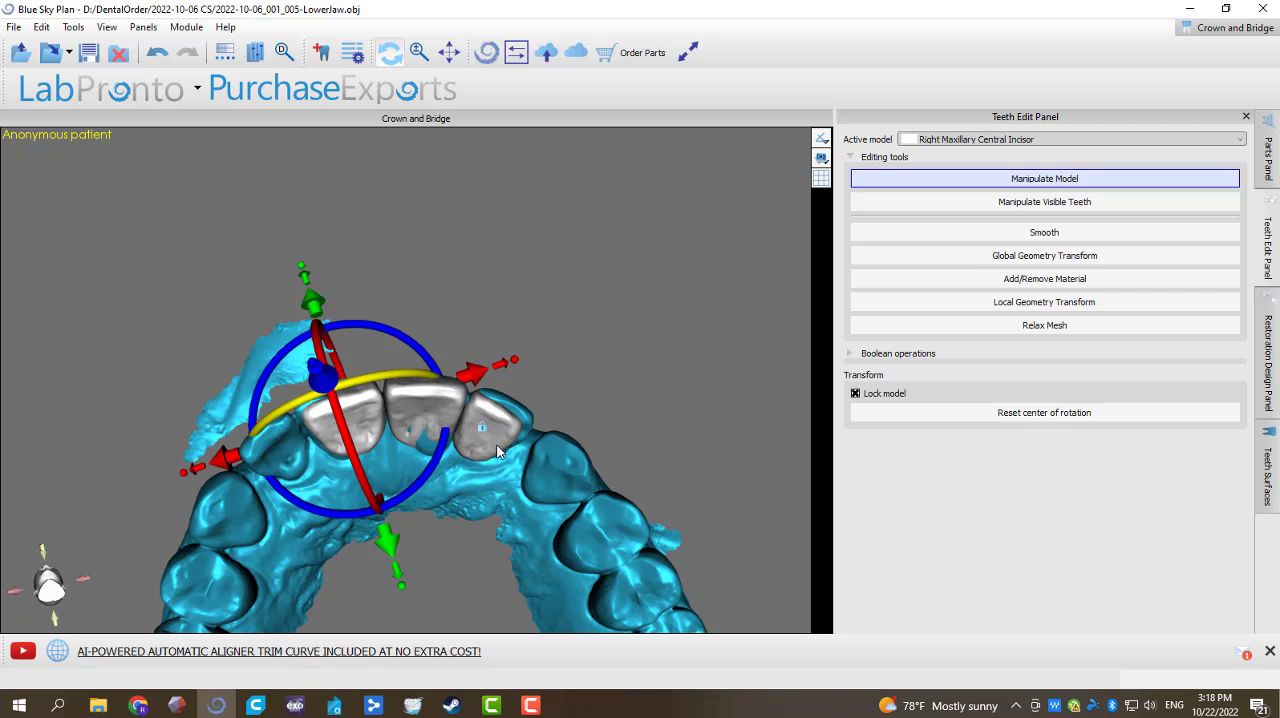
right_click(485, 451)
click(537, 507)
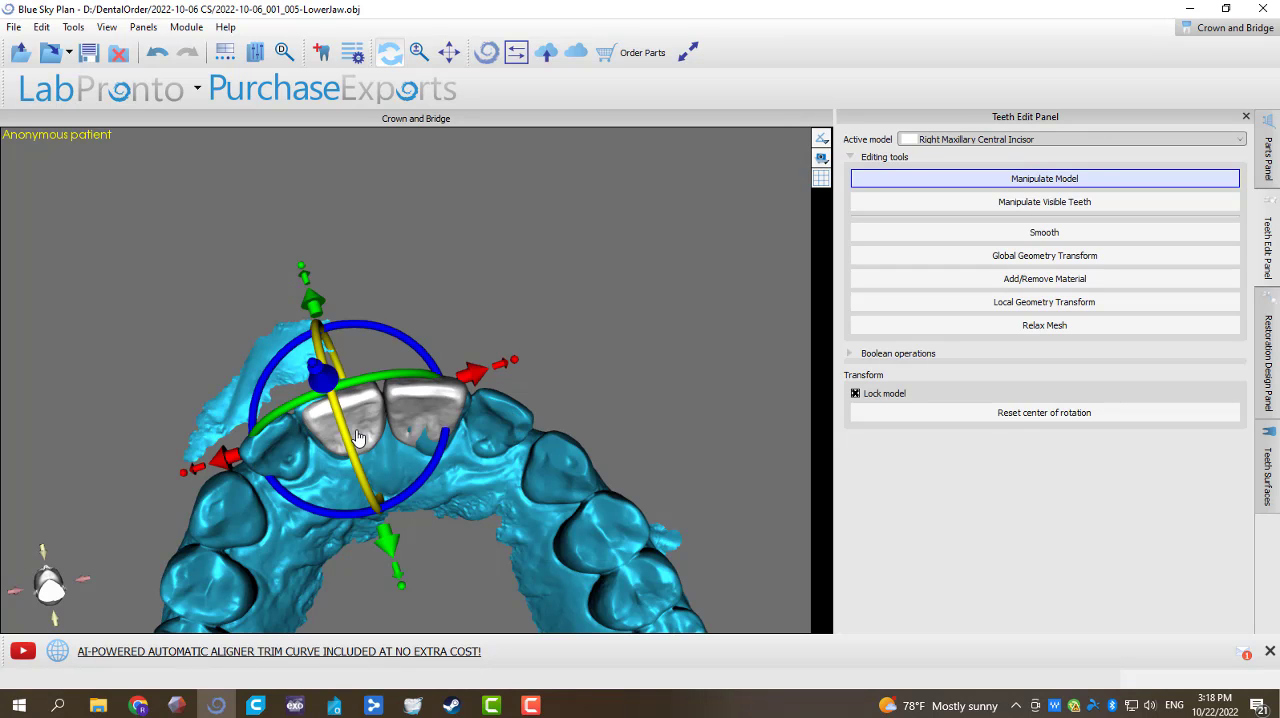
Step: Lock the left maxillary central incisor, then rotate, shift and slightly enlarge the right central incisor from the occlusal side
right_click(425, 427)
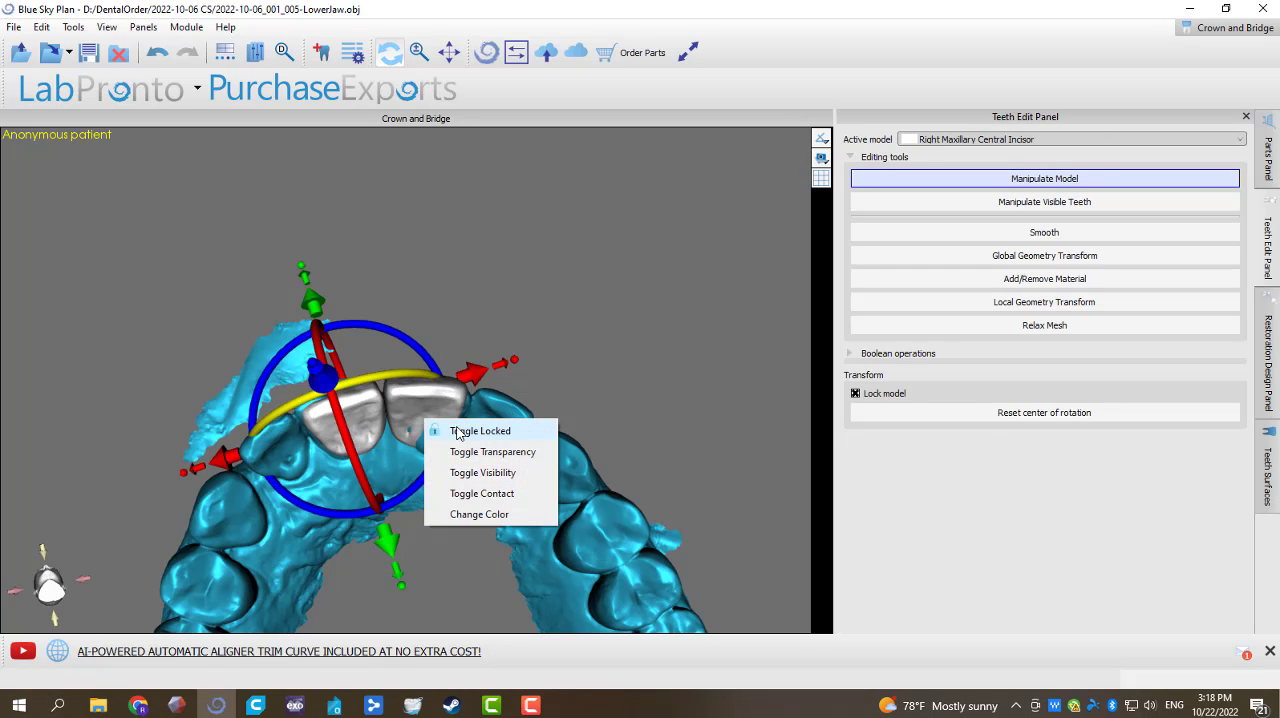
click(460, 431)
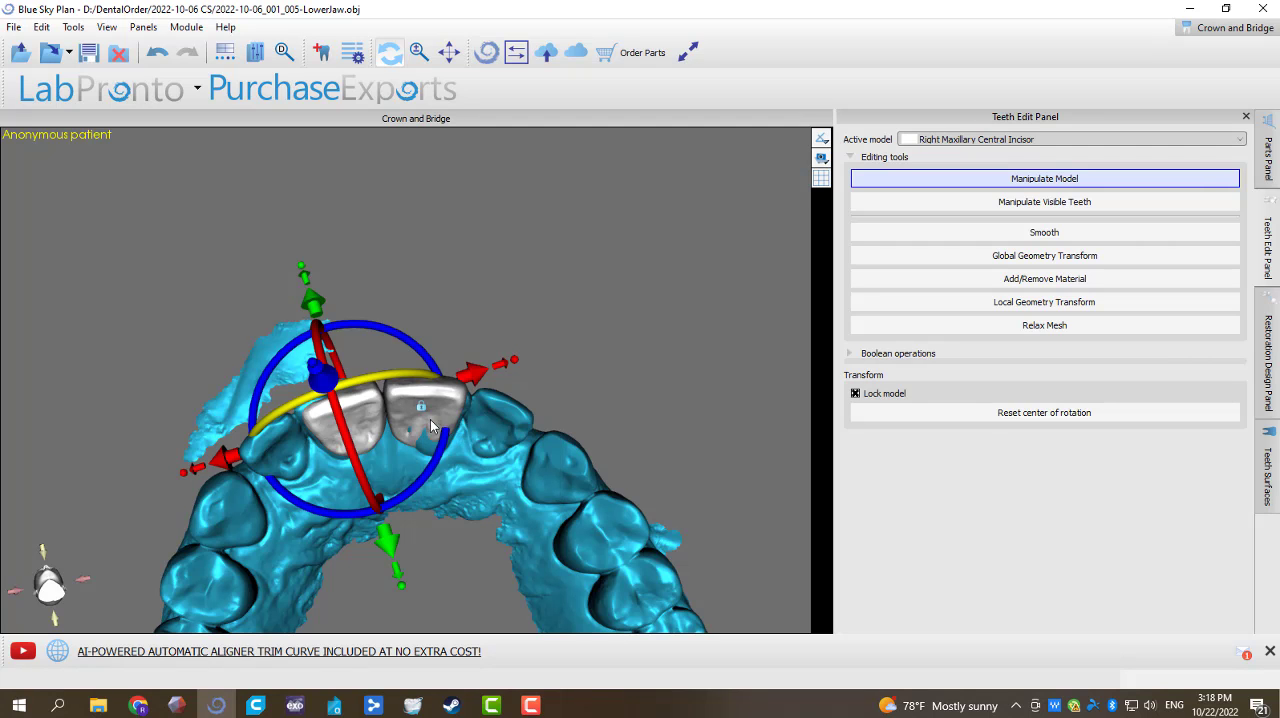
drag(388, 241, 320, 238)
drag(511, 616, 449, 557)
click(358, 416)
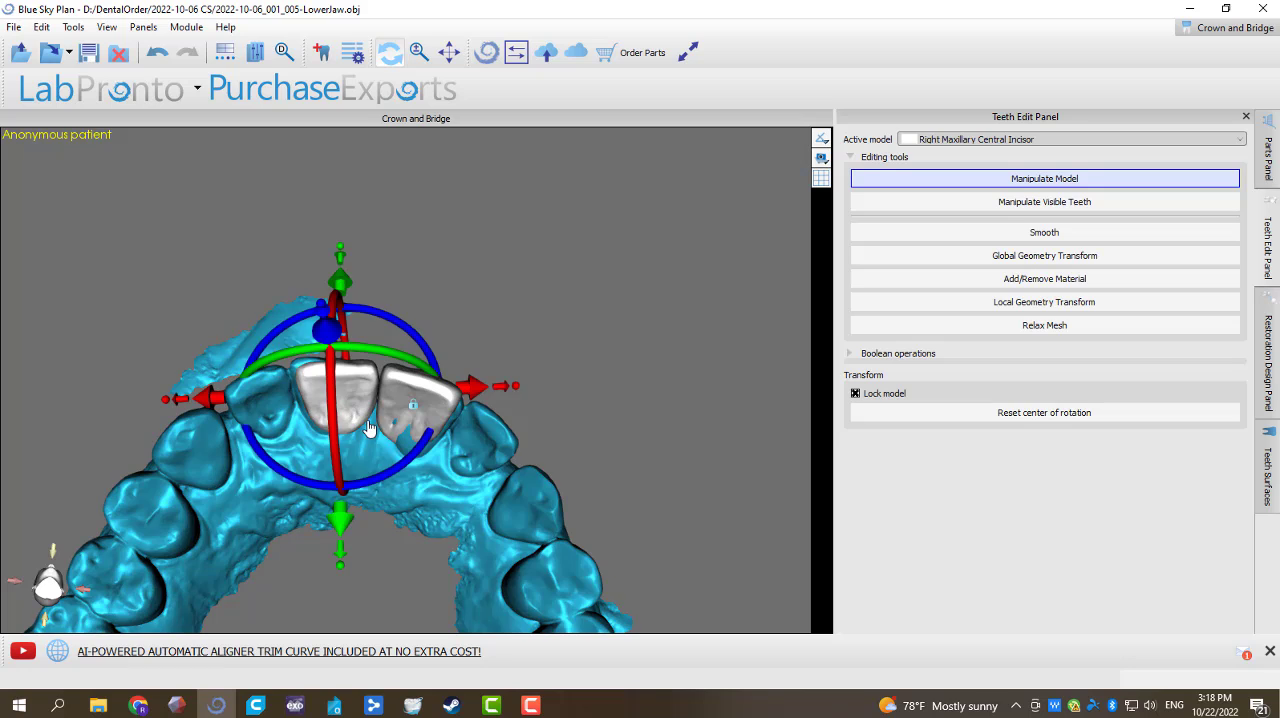
drag(393, 469, 389, 472)
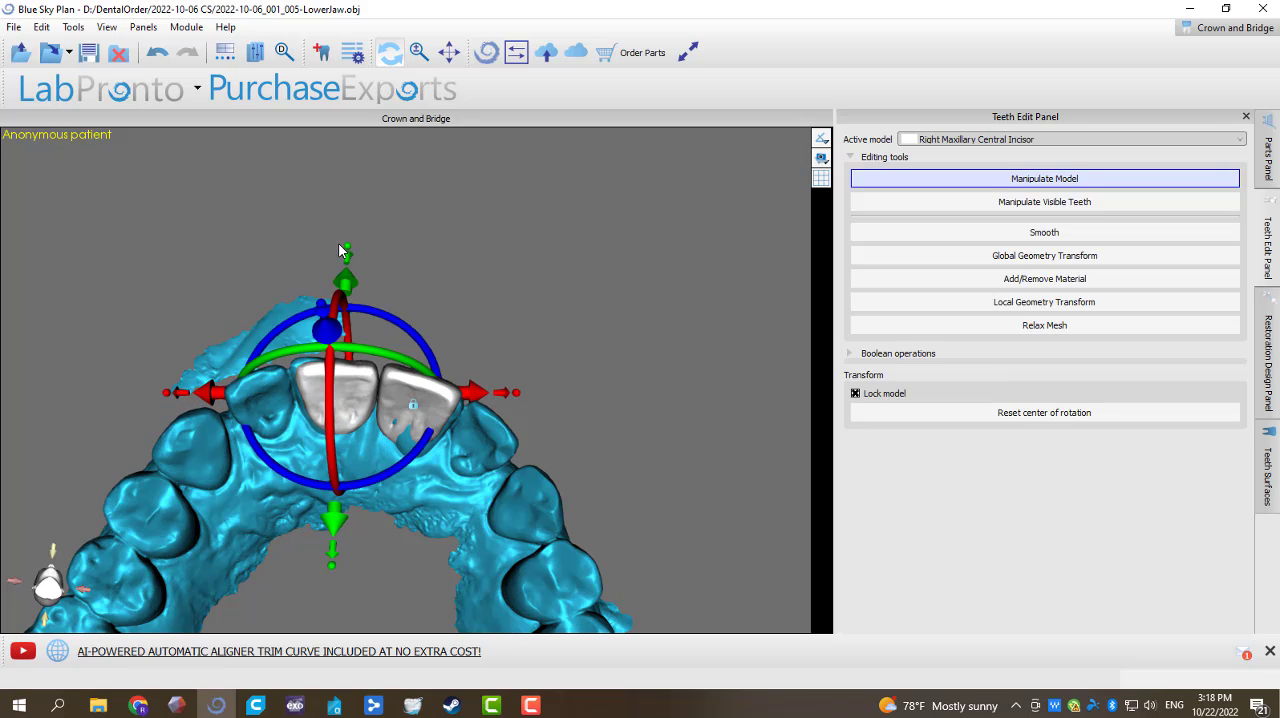
drag(347, 249, 348, 243)
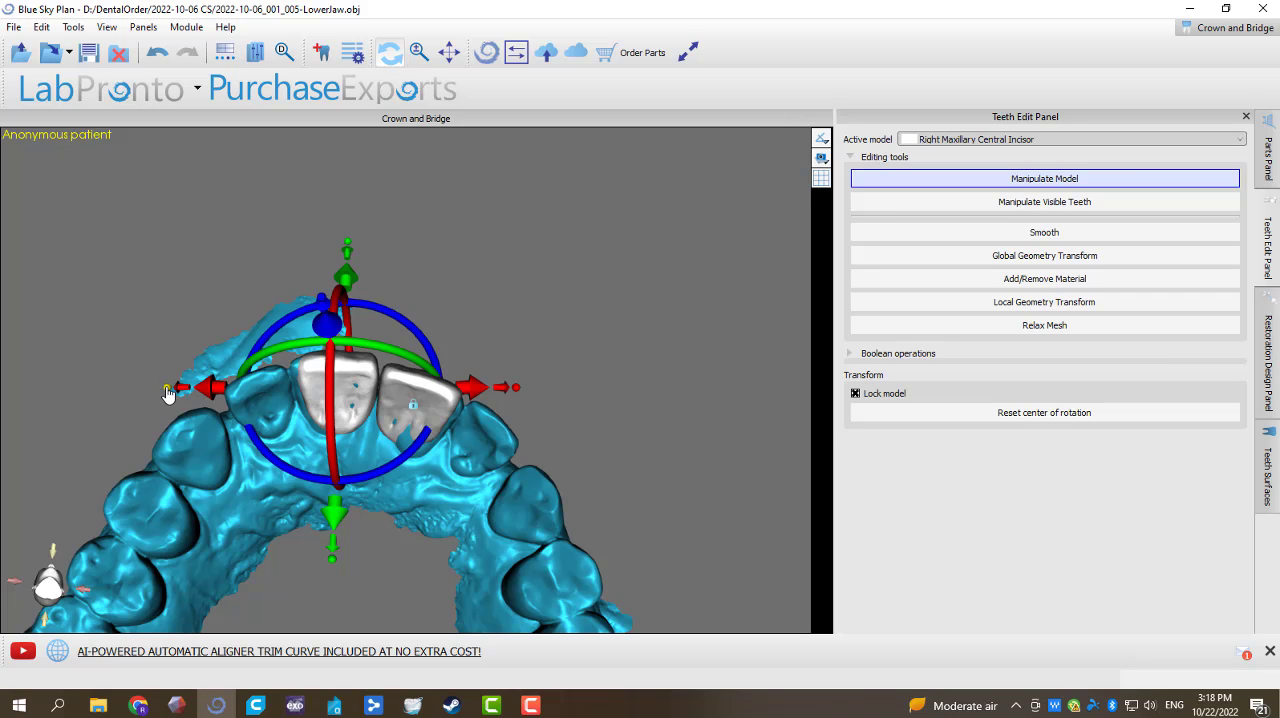
drag(167, 391, 157, 390)
Step: Refine the right maxillary central incisor's fit over the natural tooth from the frontal side, and lock it
drag(301, 229, 546, 364)
mouse_move(421, 416)
mouse_down()
mouse_move(417, 443)
mouse_move(420, 412)
mouse_move(408, 415)
mouse_up()
drag(500, 391, 480, 388)
drag(448, 340, 454, 348)
drag(525, 378, 468, 349)
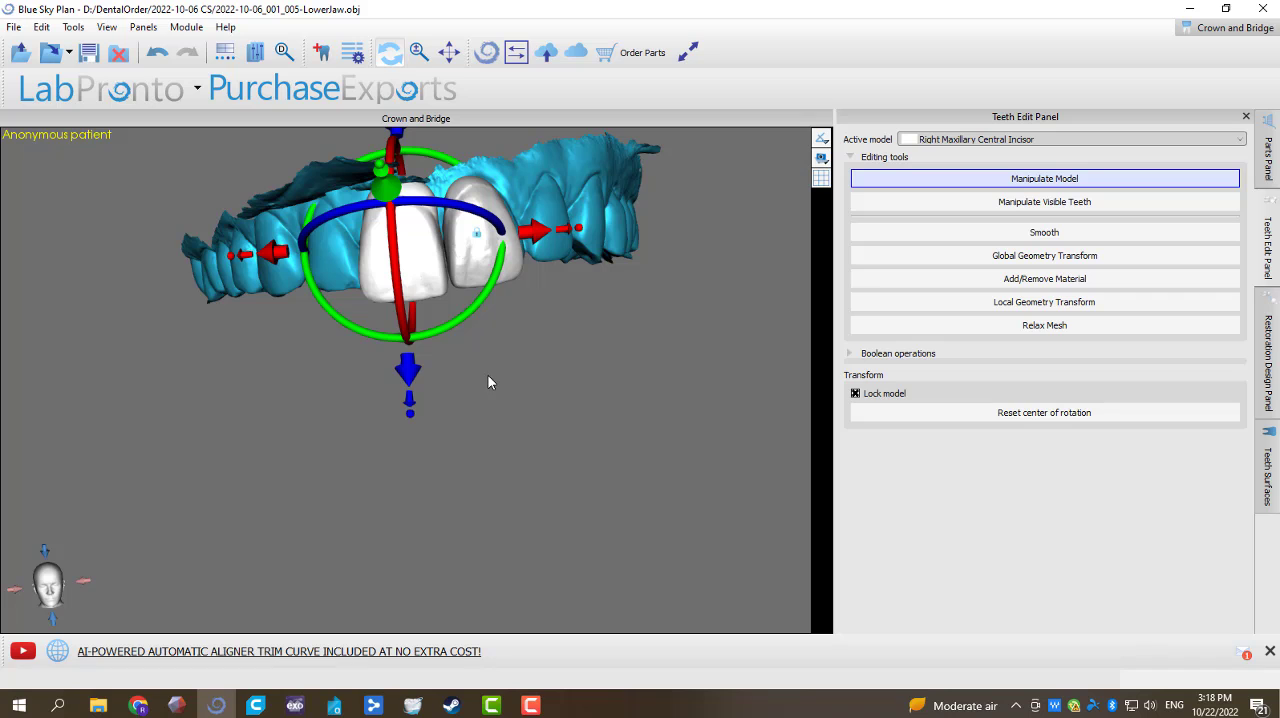
drag(429, 552, 338, 366)
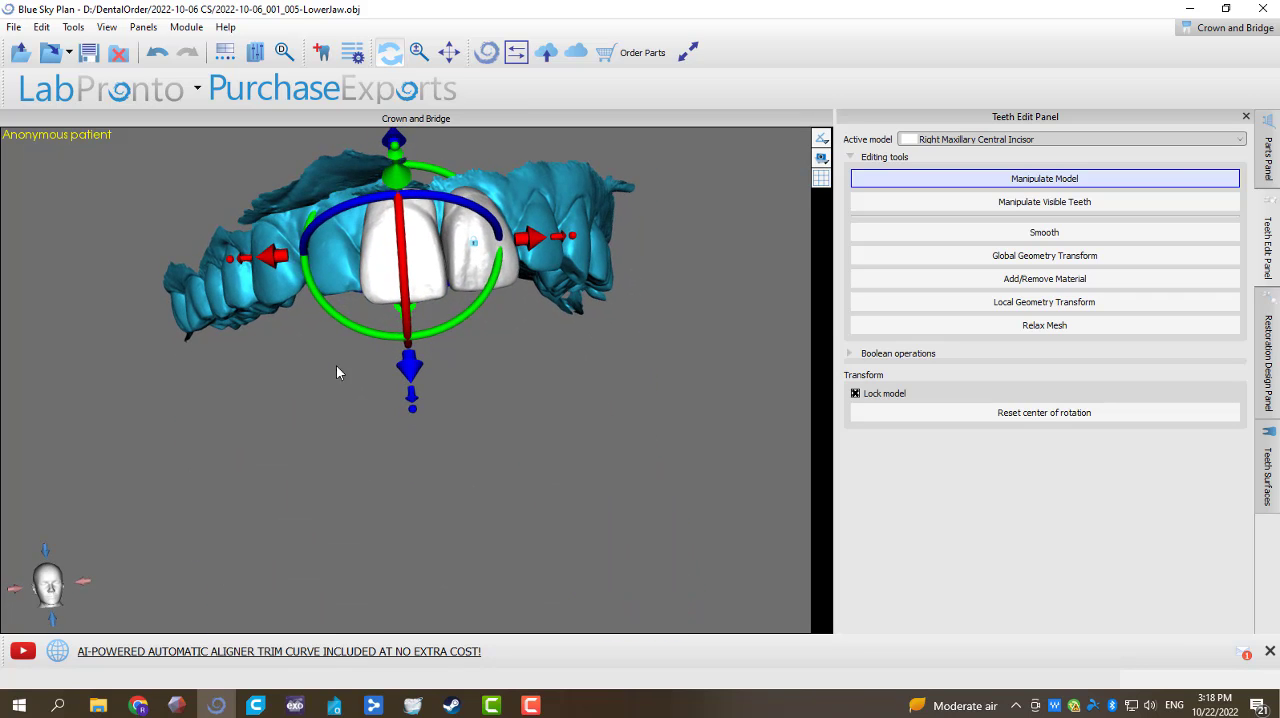
right_click(390, 290)
click(420, 291)
Step: Unlock the left maxillary central incisor, widen and reposition it beside the right central incisor, and lock it again
drag(398, 297, 484, 264)
right_click(484, 264)
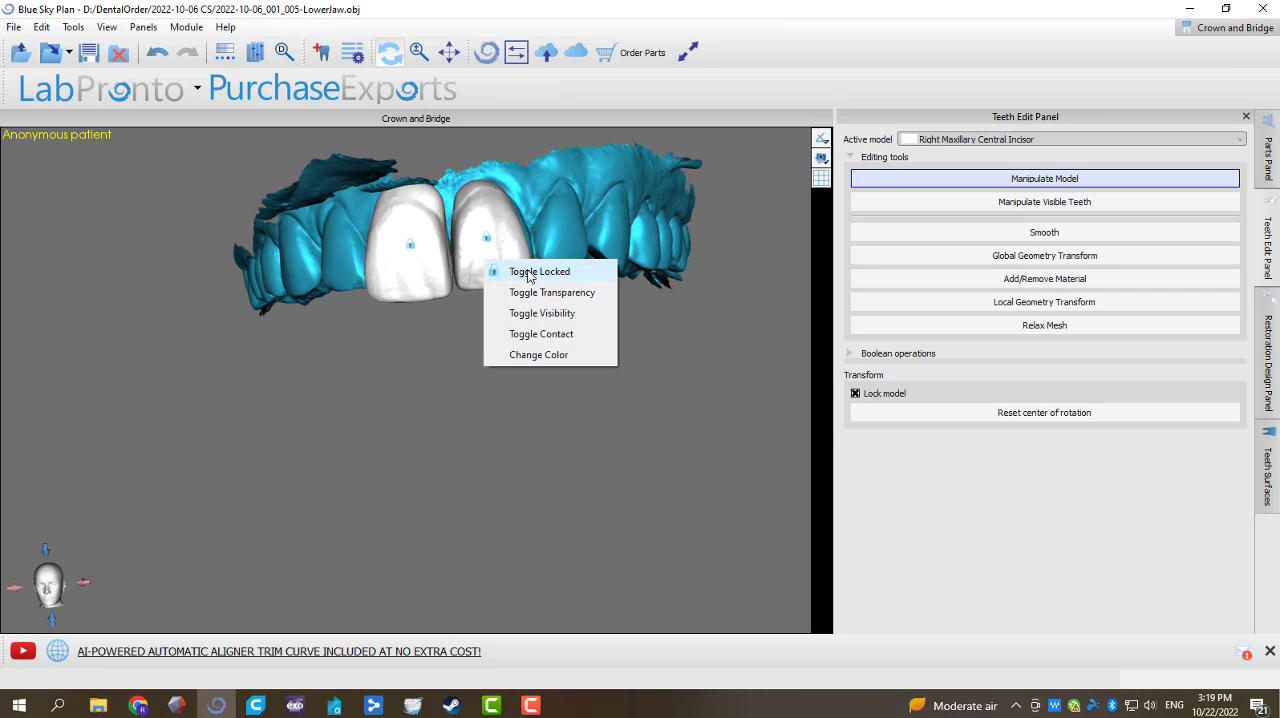
click(515, 274)
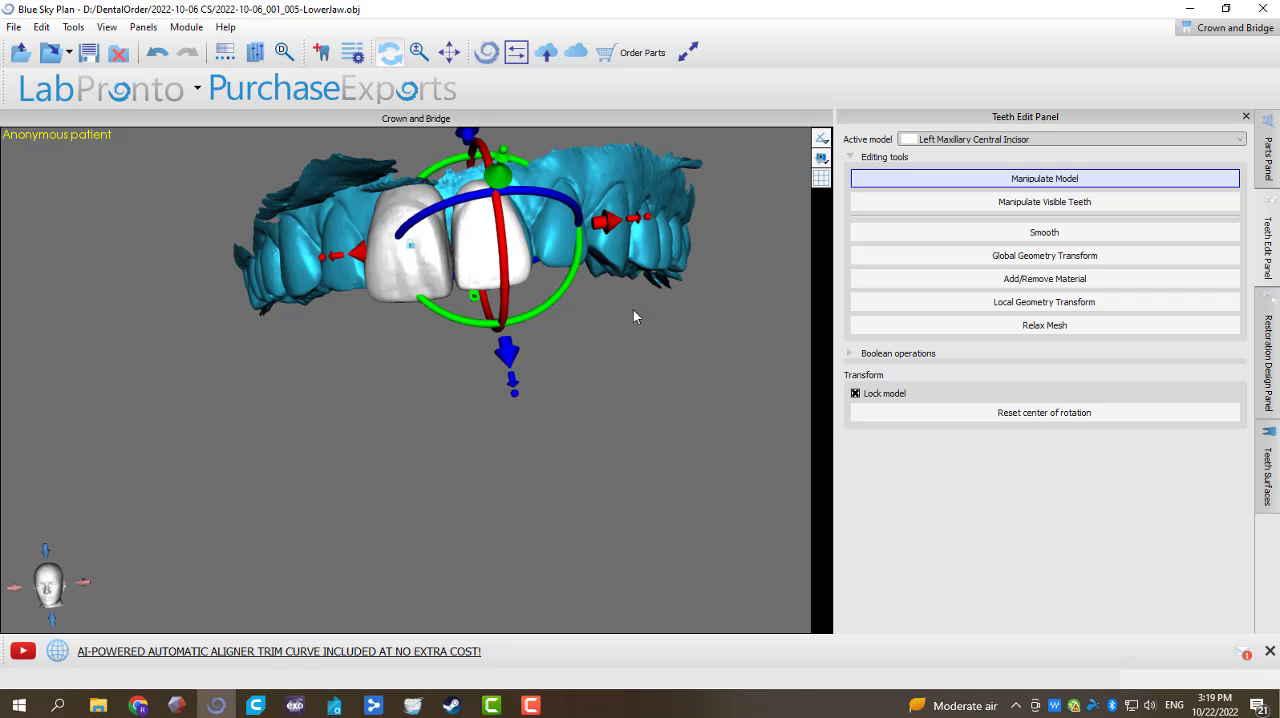
drag(650, 218, 658, 224)
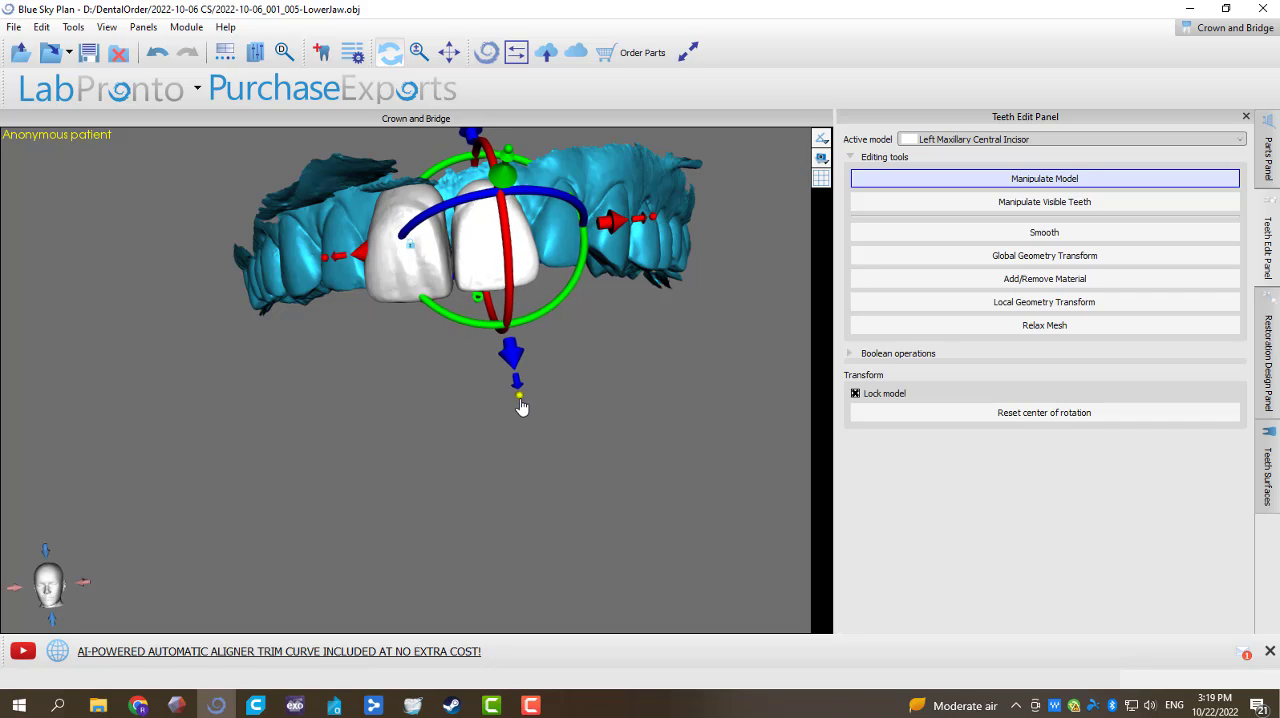
drag(449, 523, 380, 223)
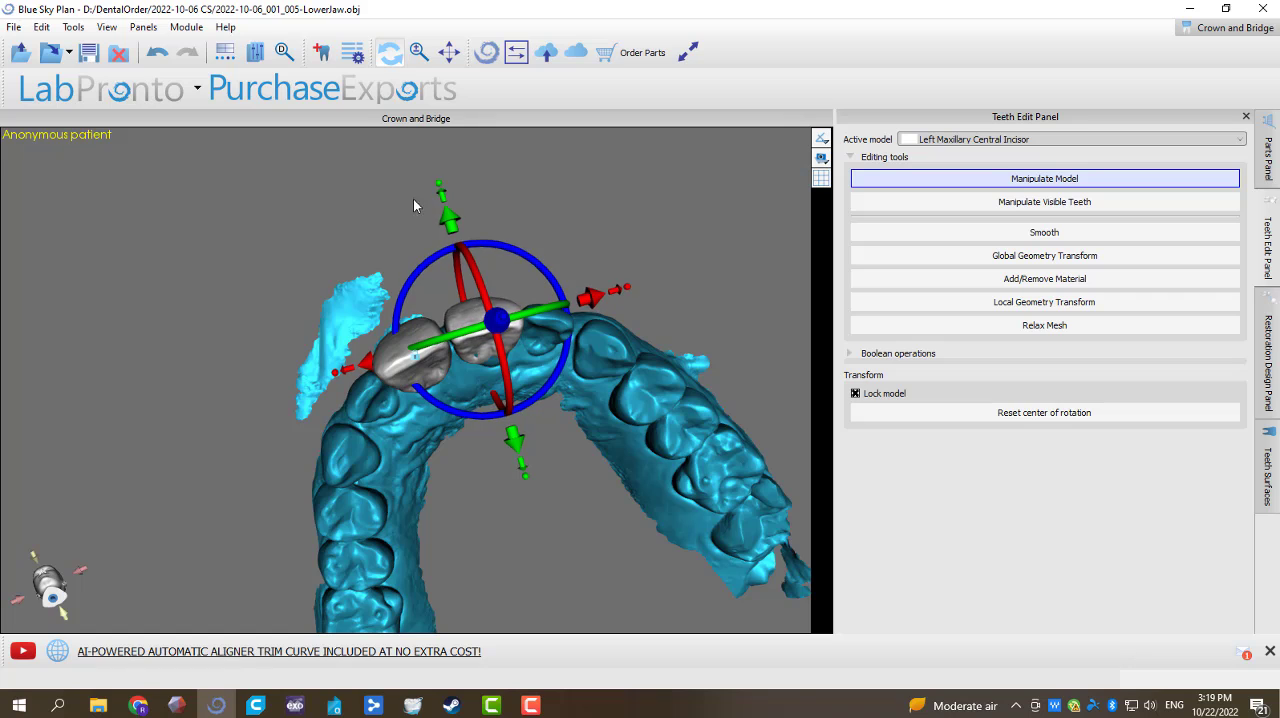
drag(413, 199, 404, 396)
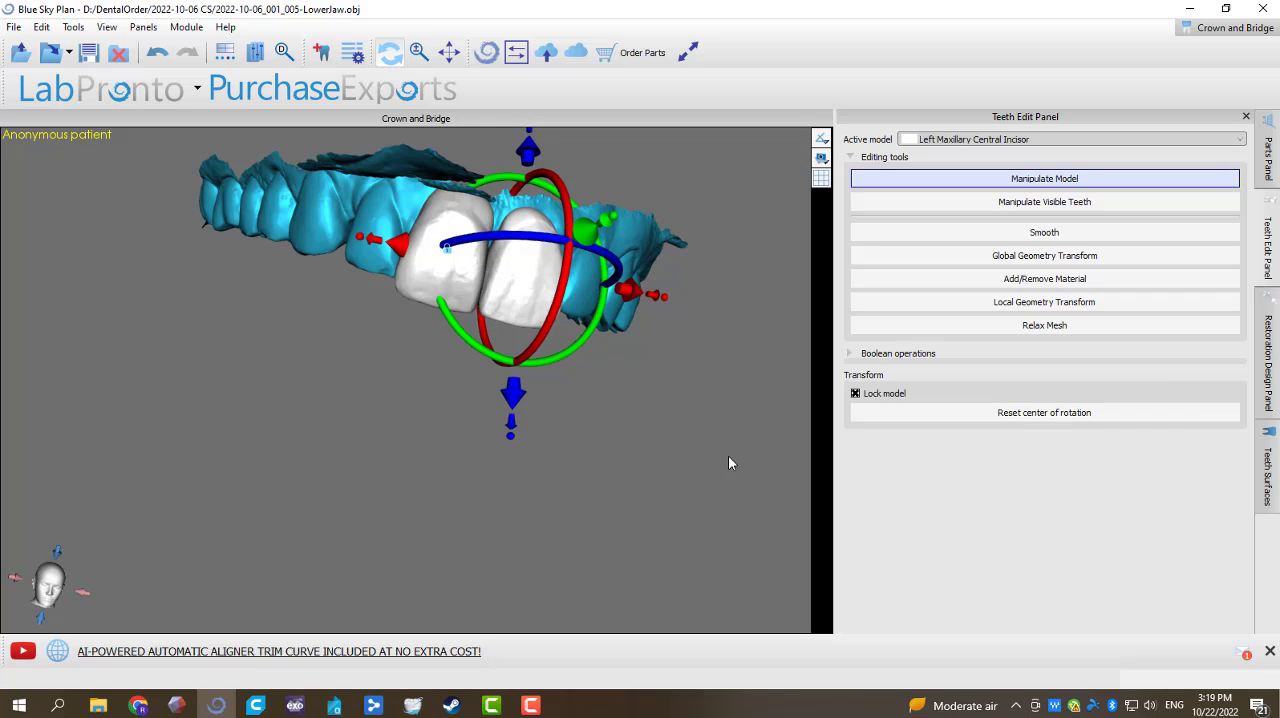
right_drag(728, 455, 641, 419)
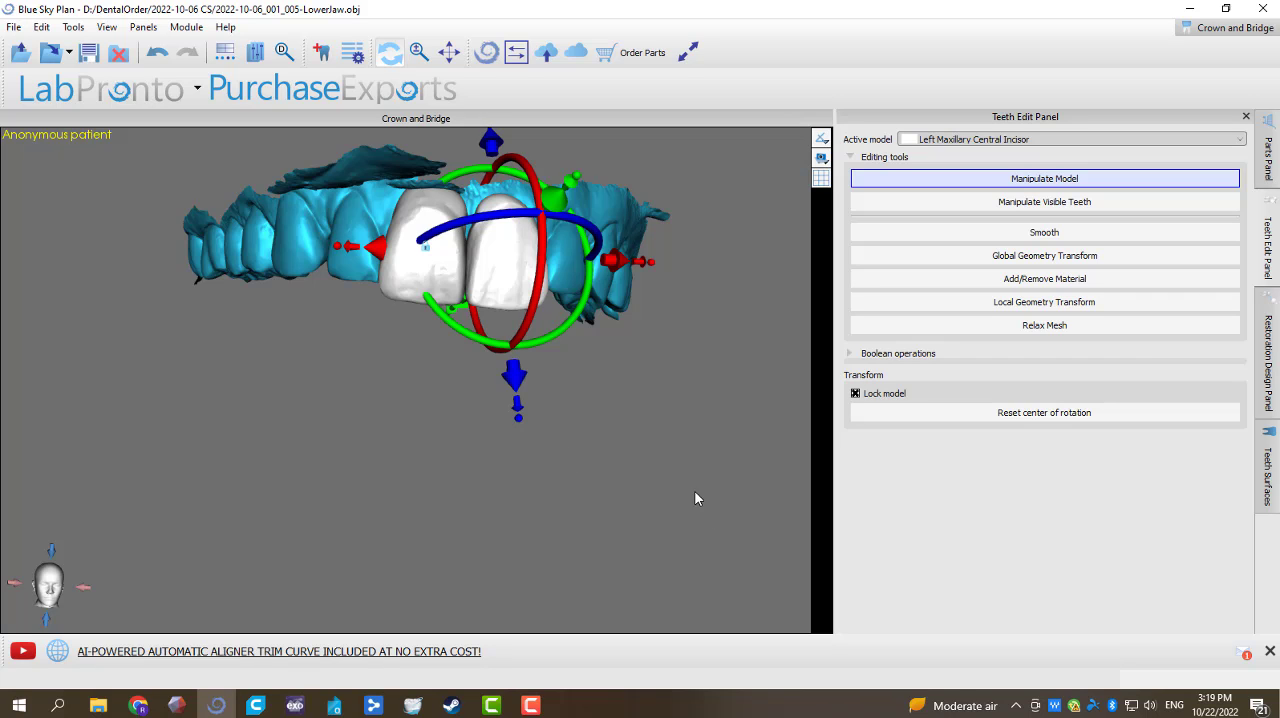
drag(697, 498, 346, 372)
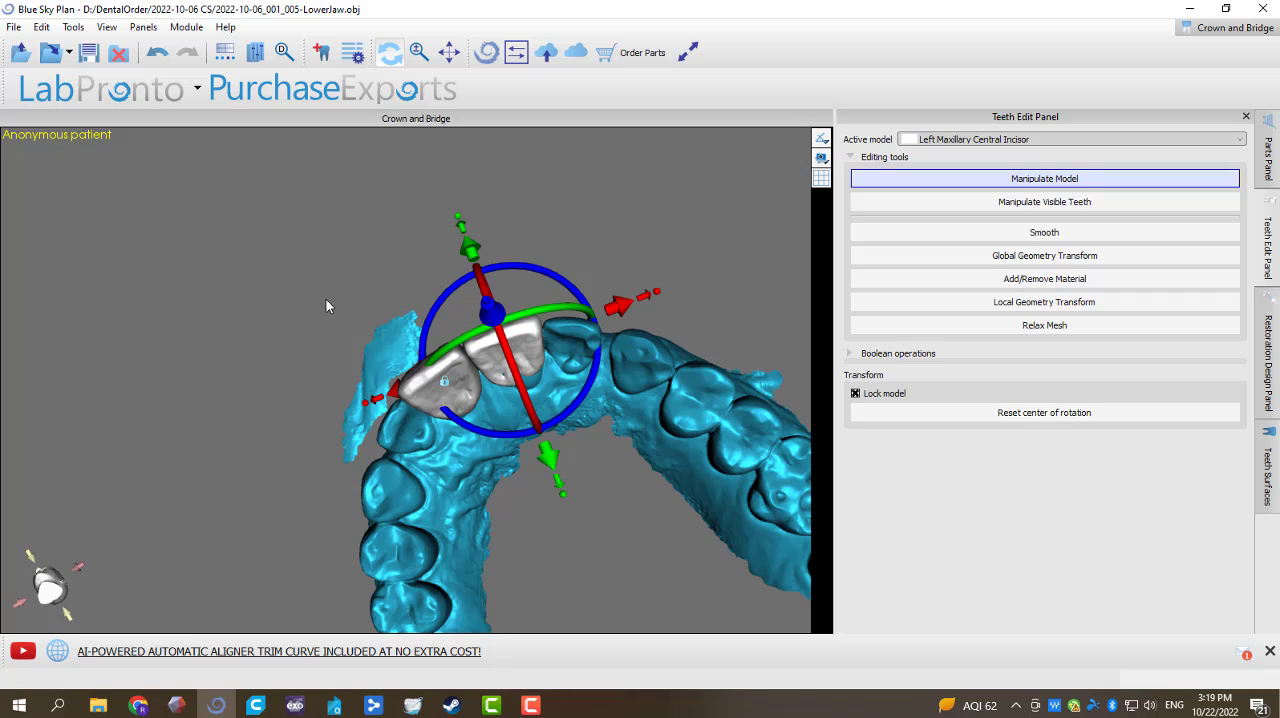
middle_drag(341, 352, 374, 238)
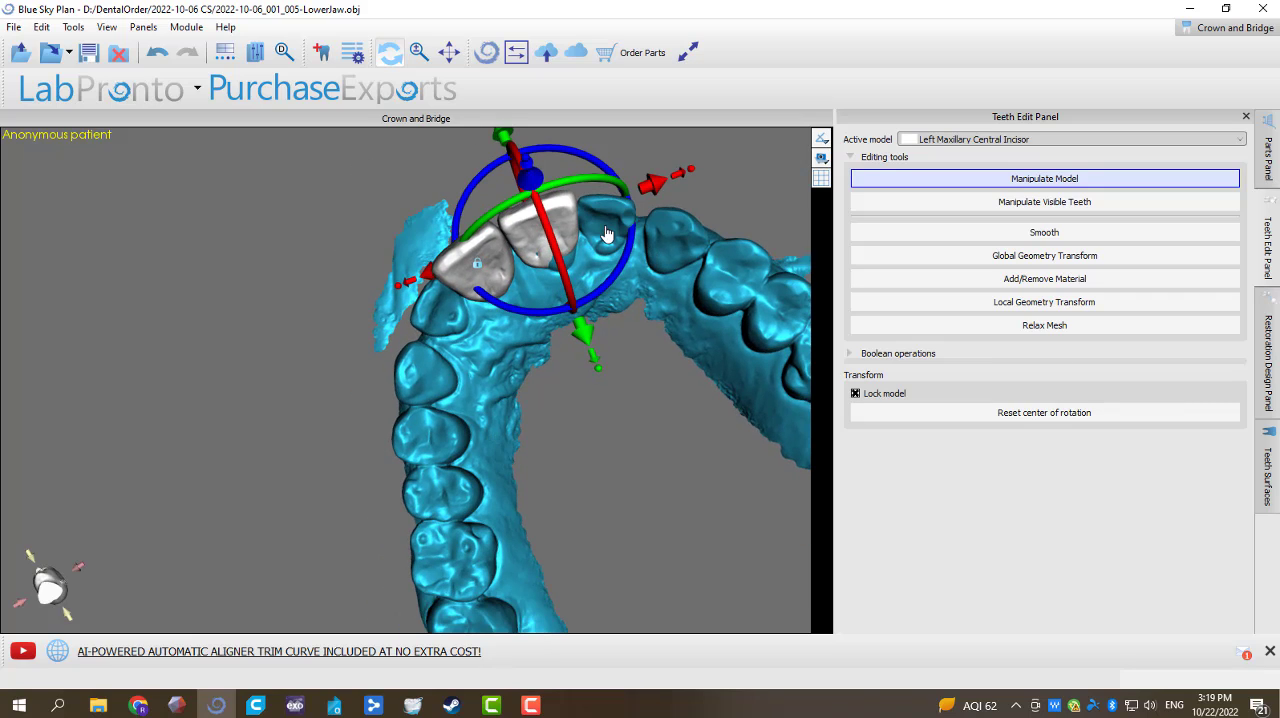
right_click(535, 237)
click(553, 250)
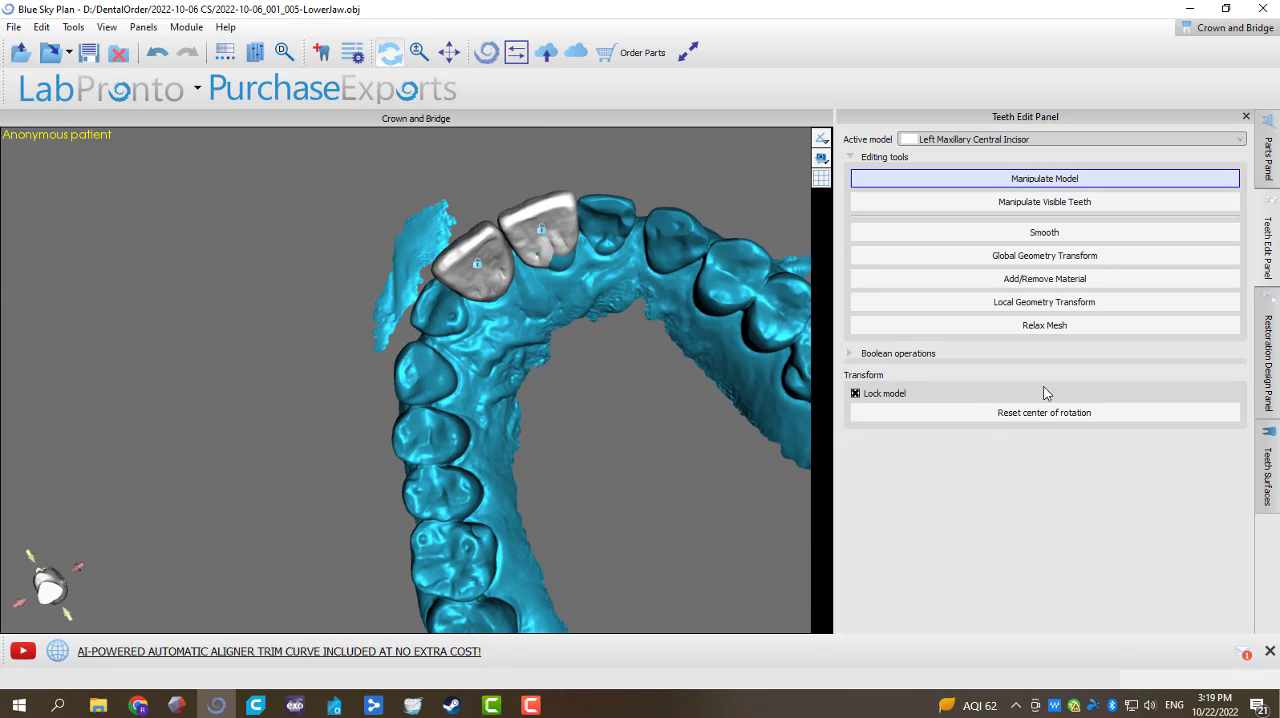
Step: Show the right maxillary lateral incisor again and unlock it for editing
click(1264, 445)
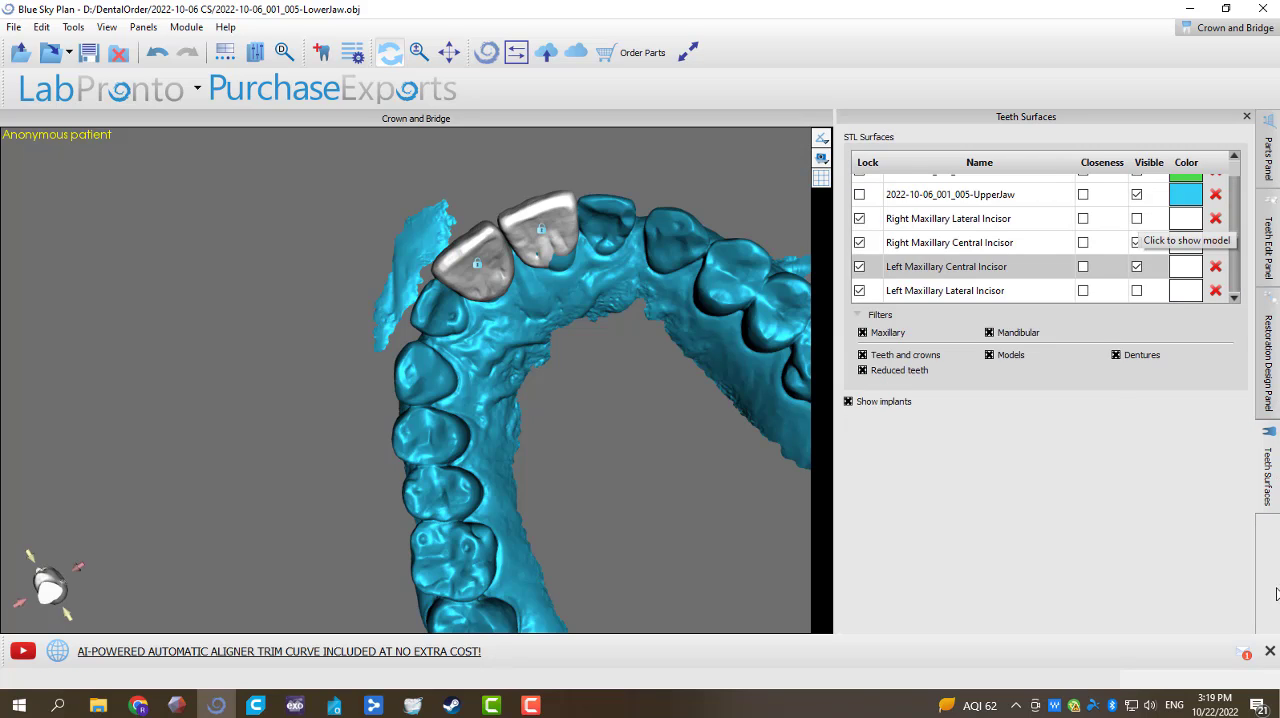
click(1137, 224)
drag(609, 485, 626, 440)
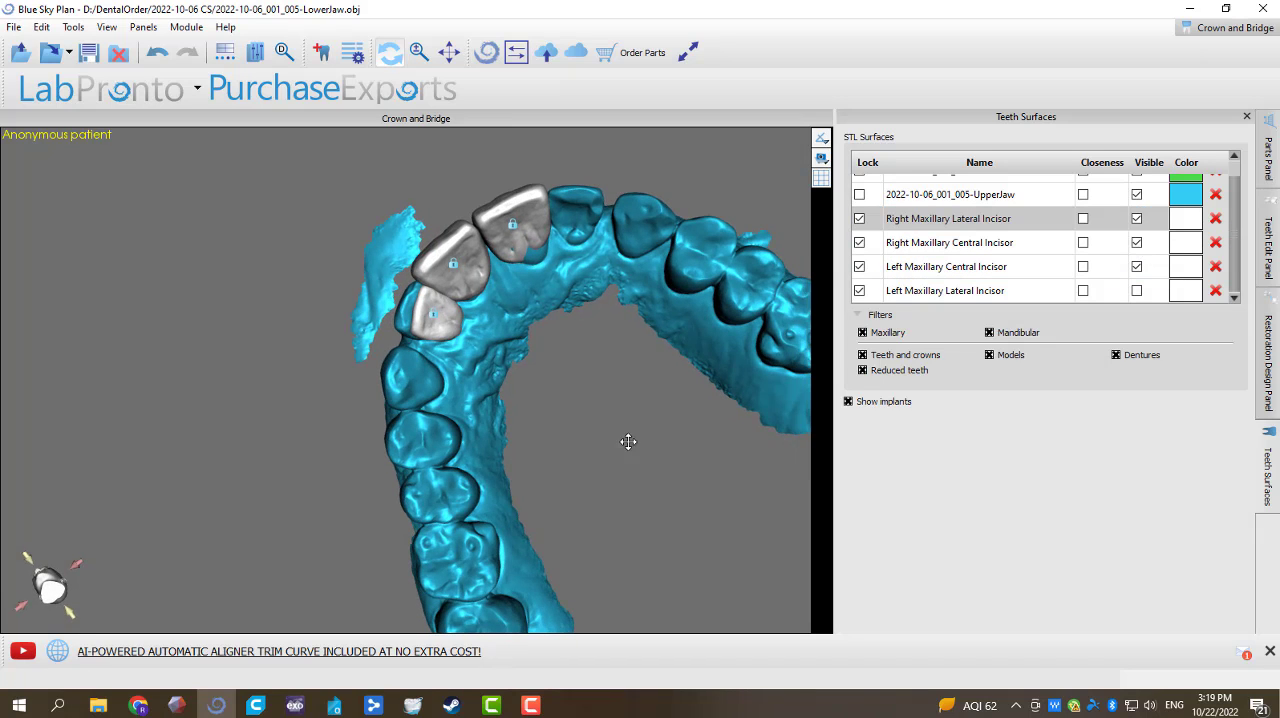
right_click(458, 331)
click(498, 340)
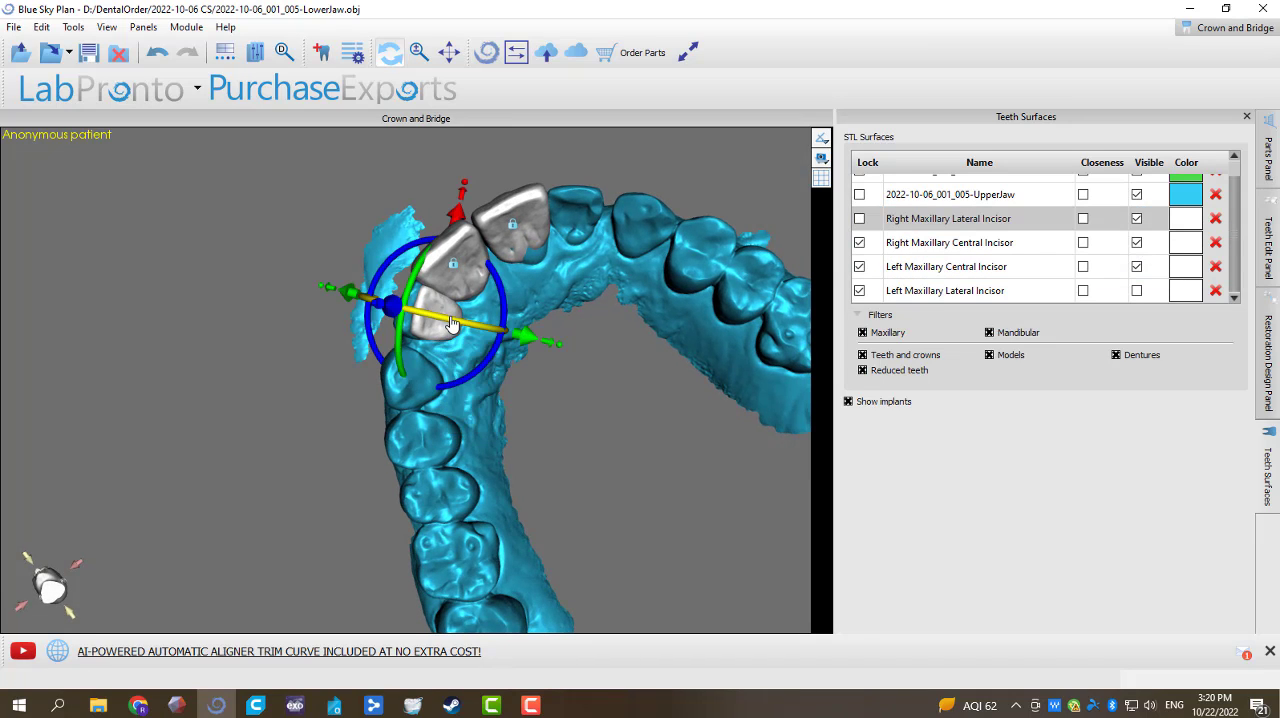
Step: Rotate the right maxillary lateral incisor, move it outward and down, and adjust its width to cover the natural tooth
click(1268, 247)
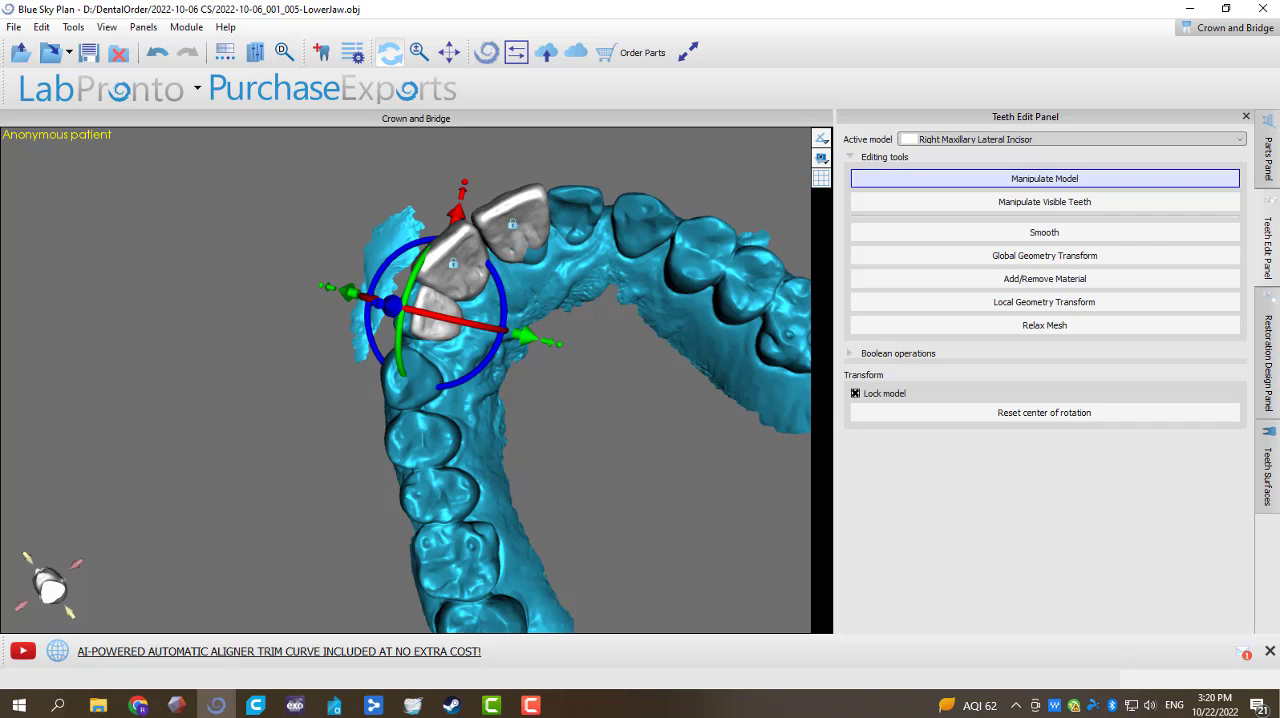
drag(531, 342, 485, 369)
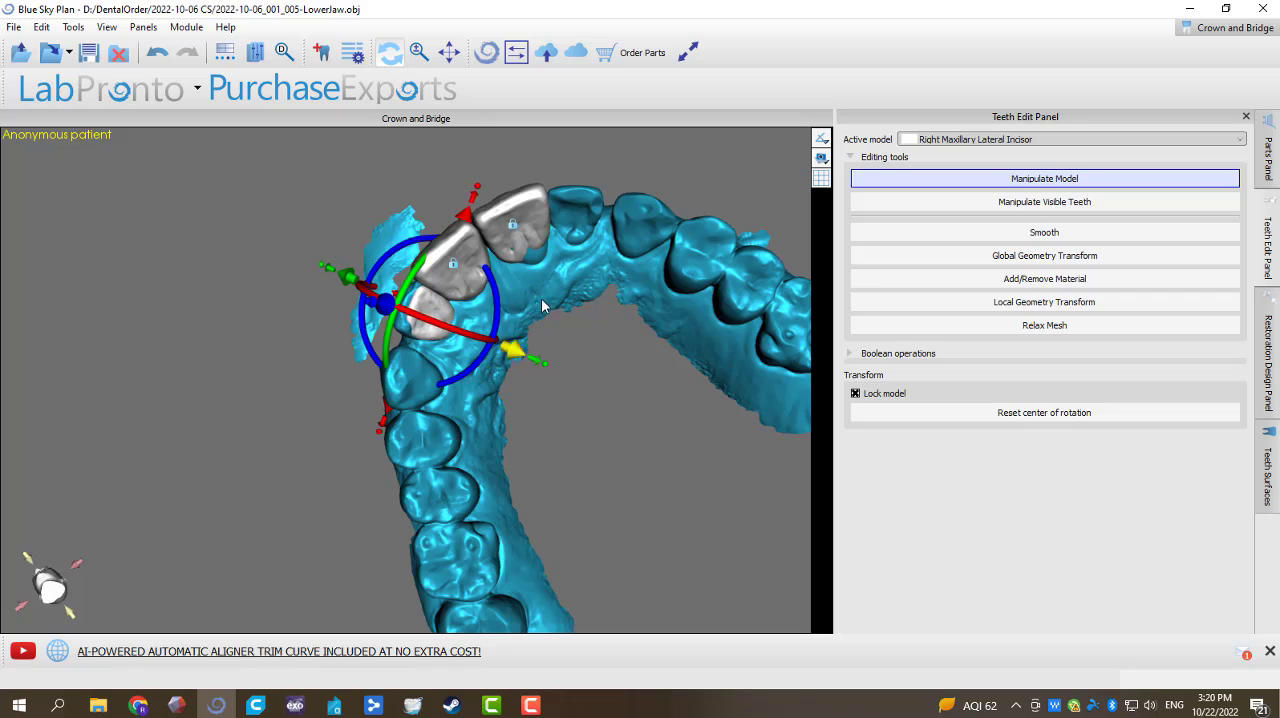
drag(562, 304, 476, 208)
click(514, 205)
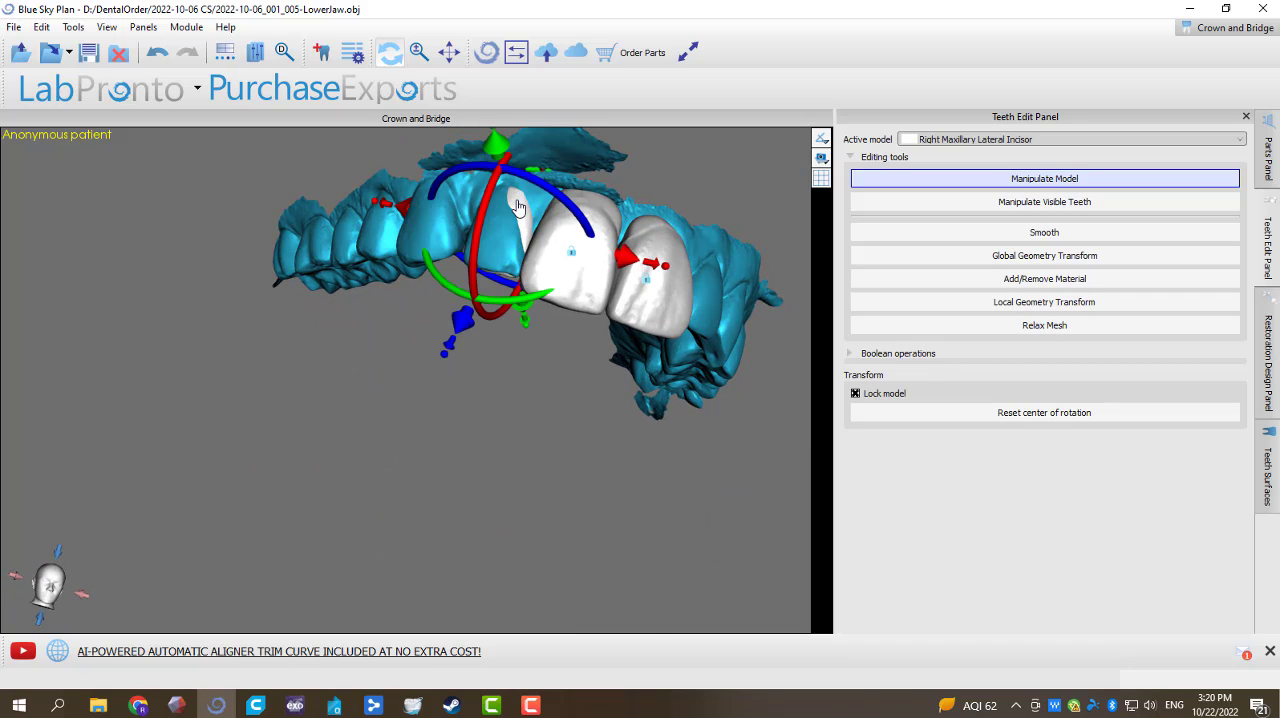
drag(497, 155, 495, 147)
drag(440, 448, 536, 470)
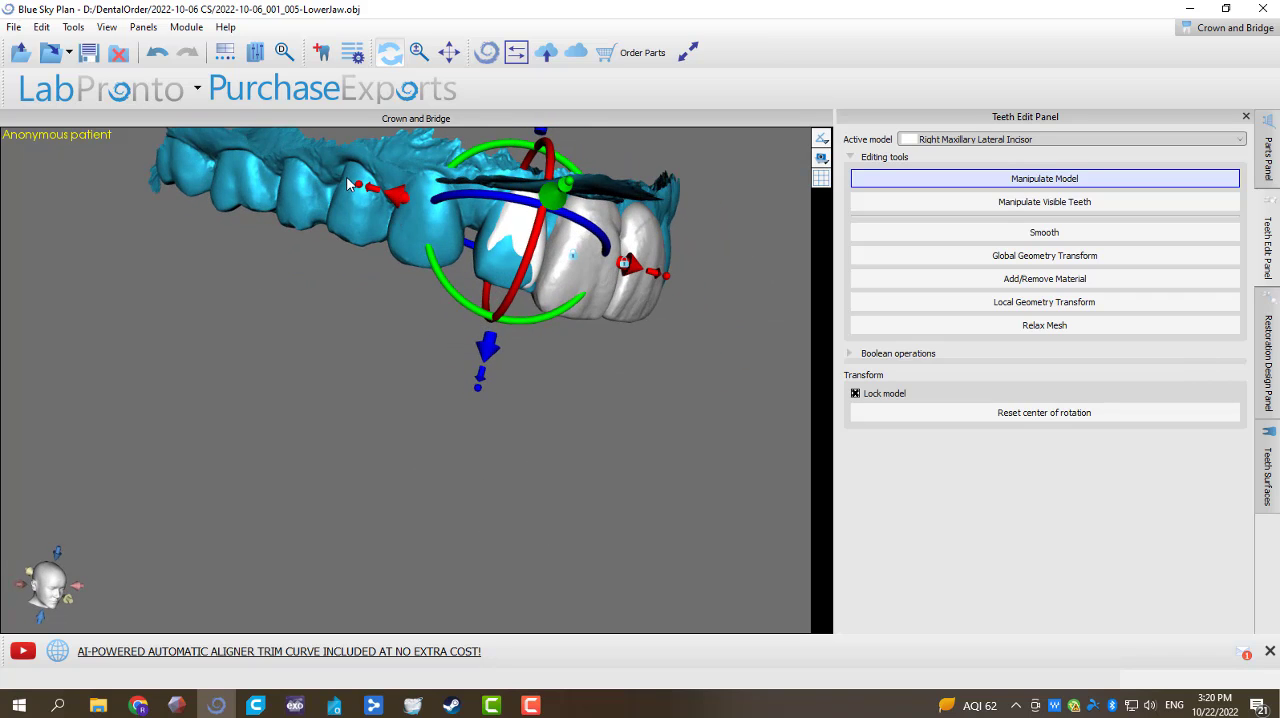
drag(357, 190, 346, 195)
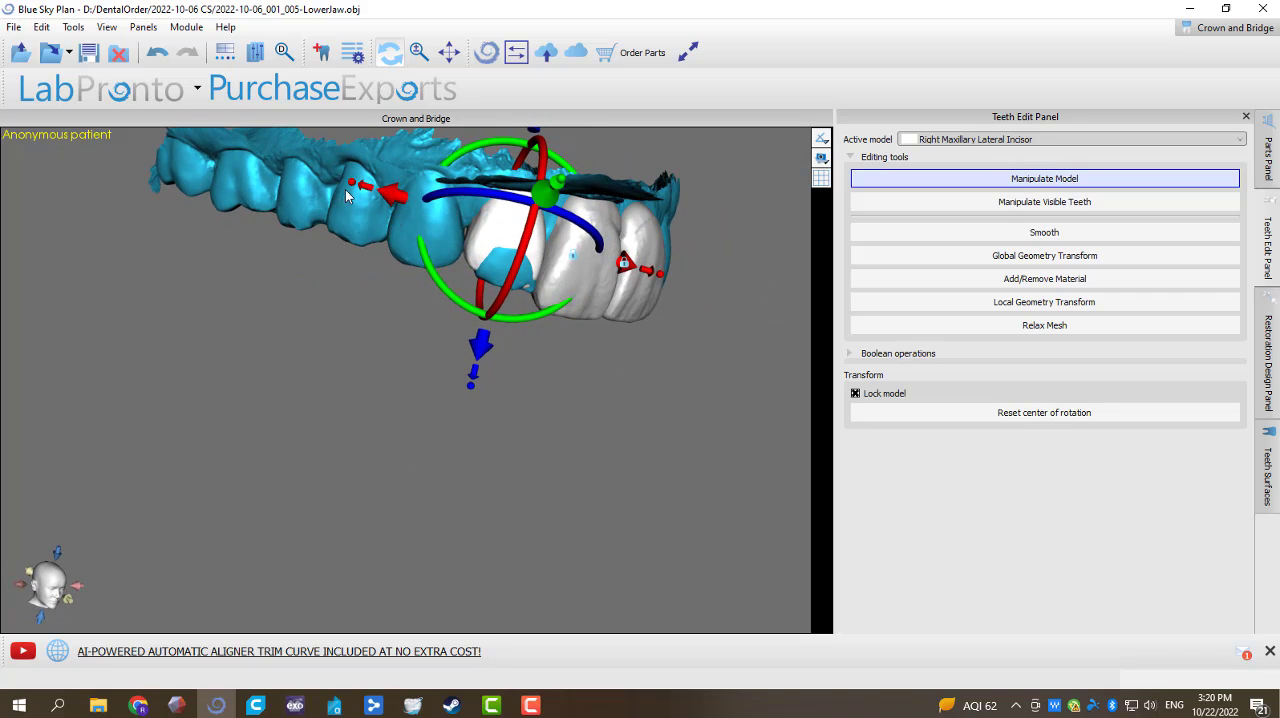
drag(475, 355, 472, 366)
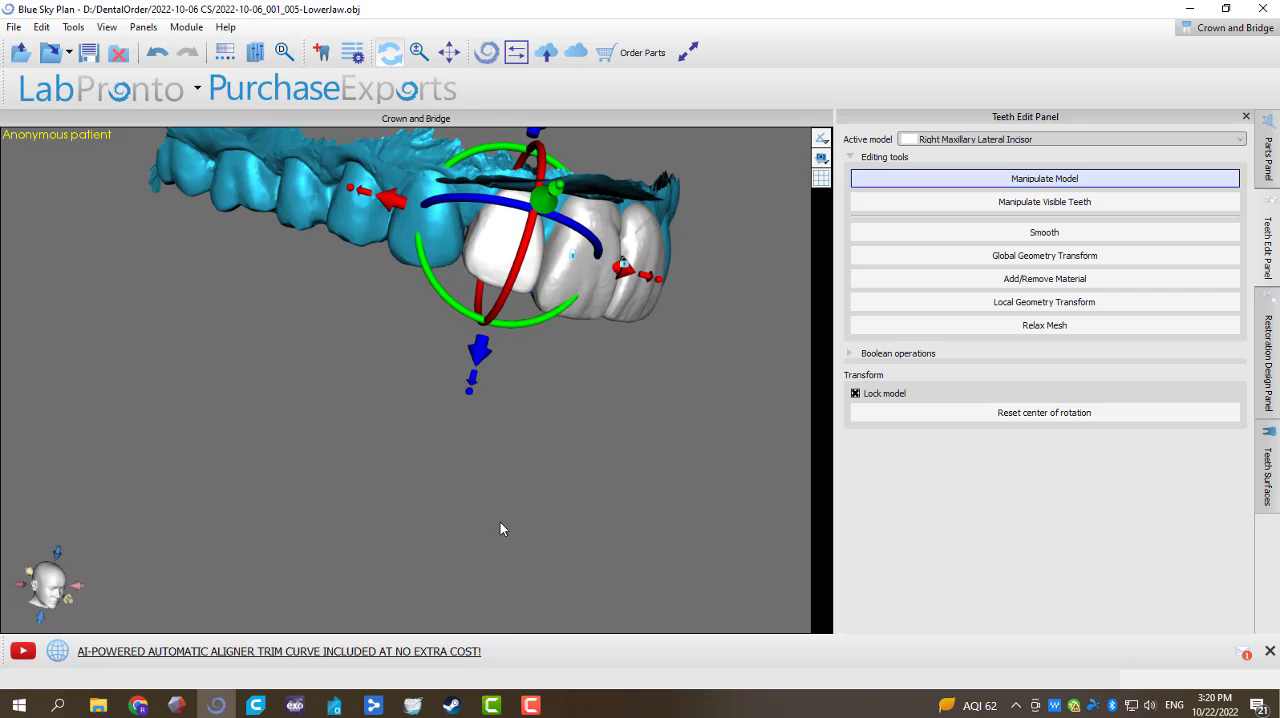
Step: Refine the right maxillary lateral incisor's position beside the central incisor from the occlusal and frontal sides, and lock it
drag(500, 523, 294, 204)
drag(425, 522, 500, 248)
drag(514, 157, 447, 325)
click(444, 240)
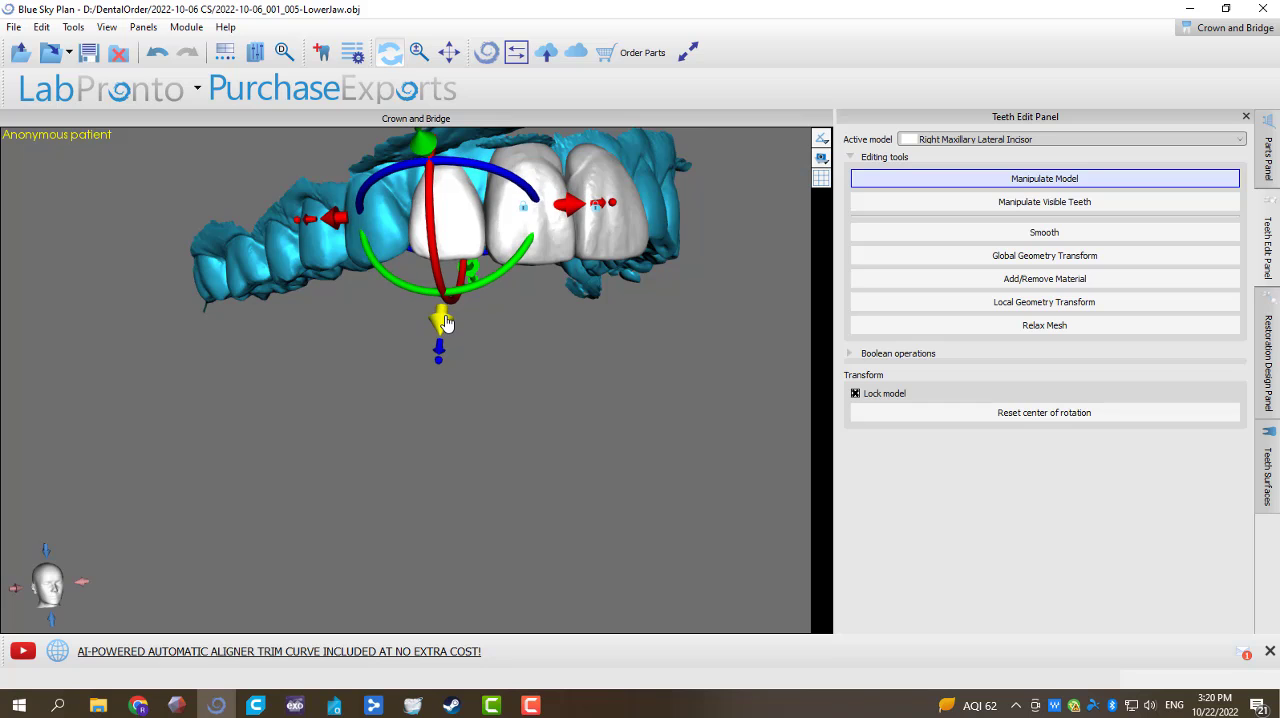
drag(497, 470, 419, 486)
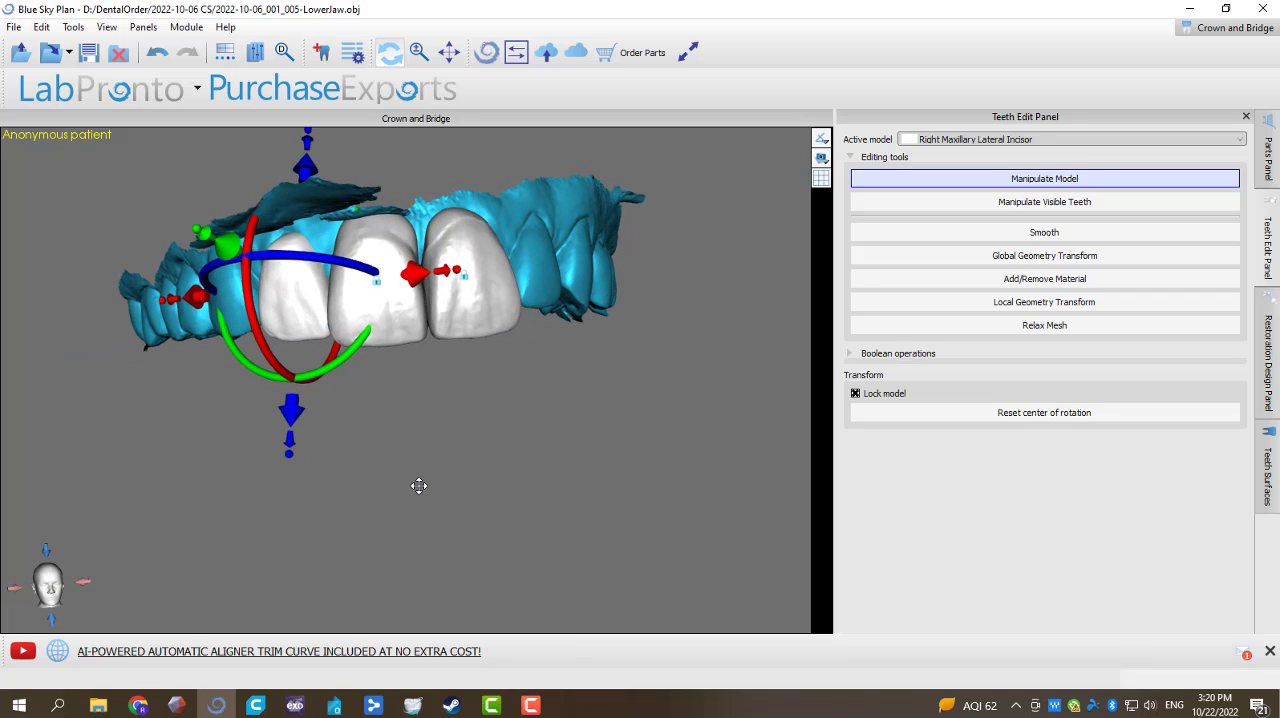
right_click(318, 308)
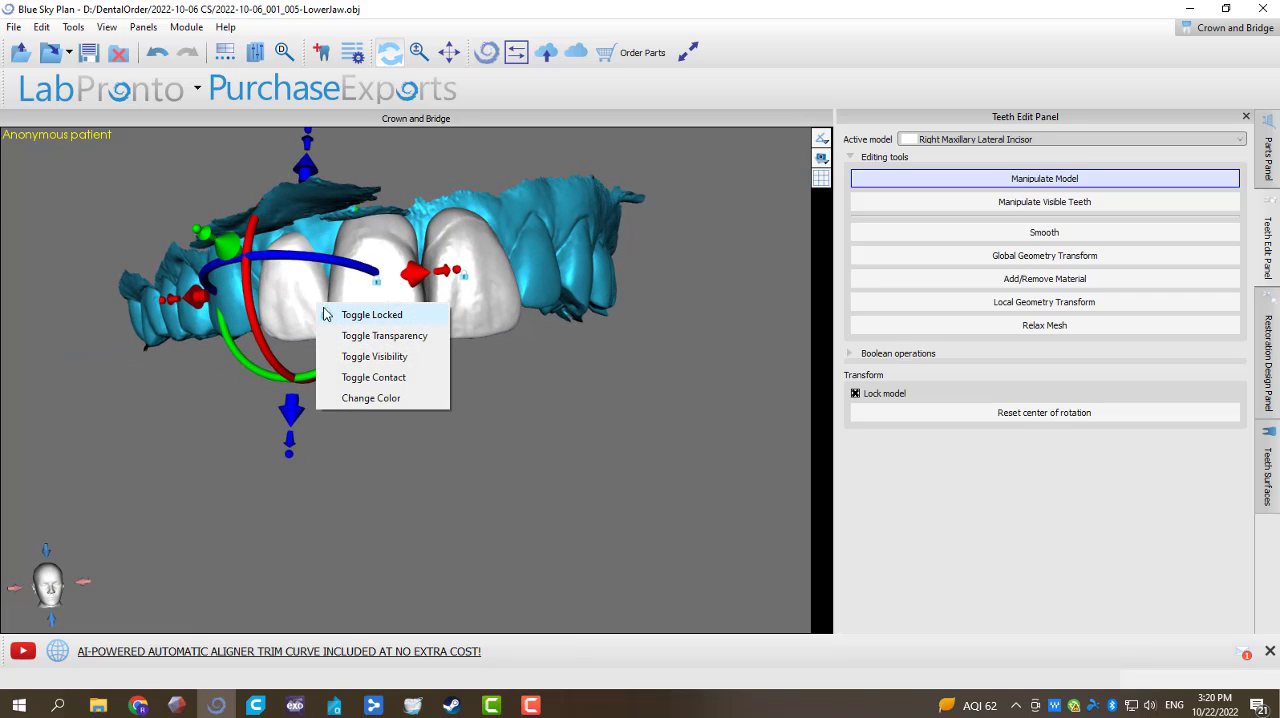
click(335, 315)
drag(480, 463, 562, 457)
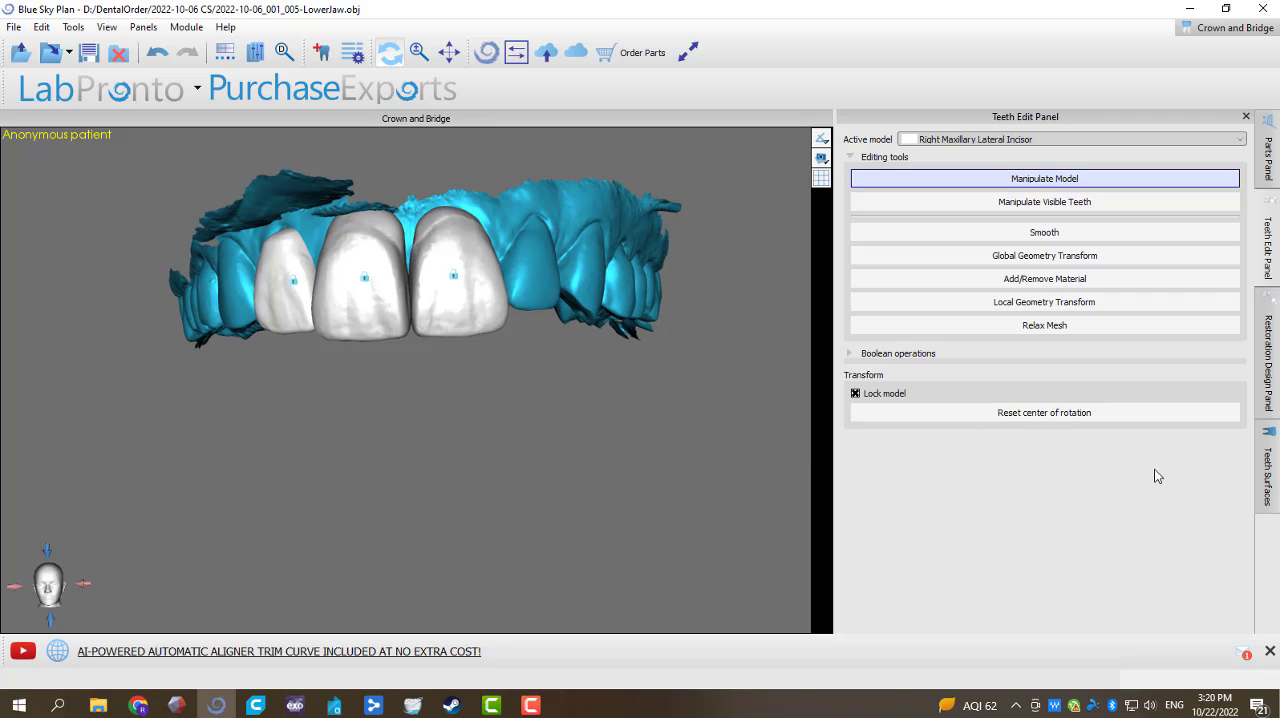
Step: Show the left maxillary lateral incisor again and unlock it for editing
click(1262, 455)
click(1136, 290)
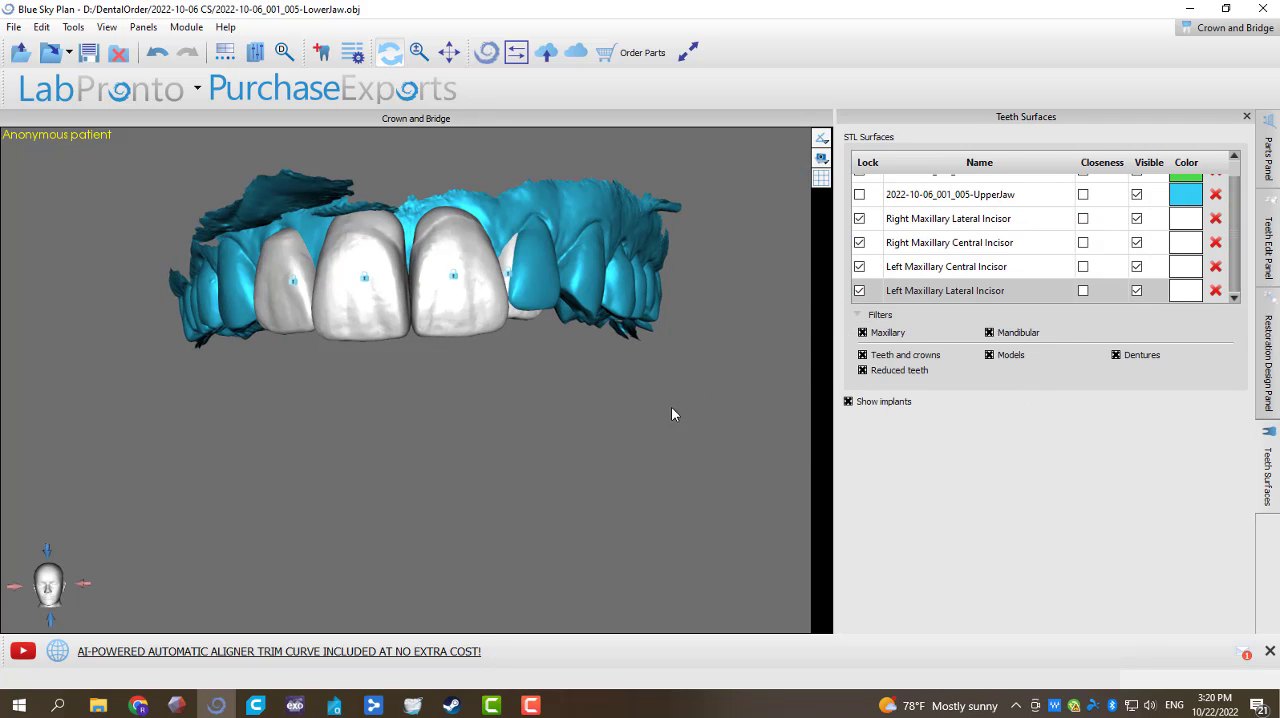
drag(671, 406, 455, 268)
right_click(455, 268)
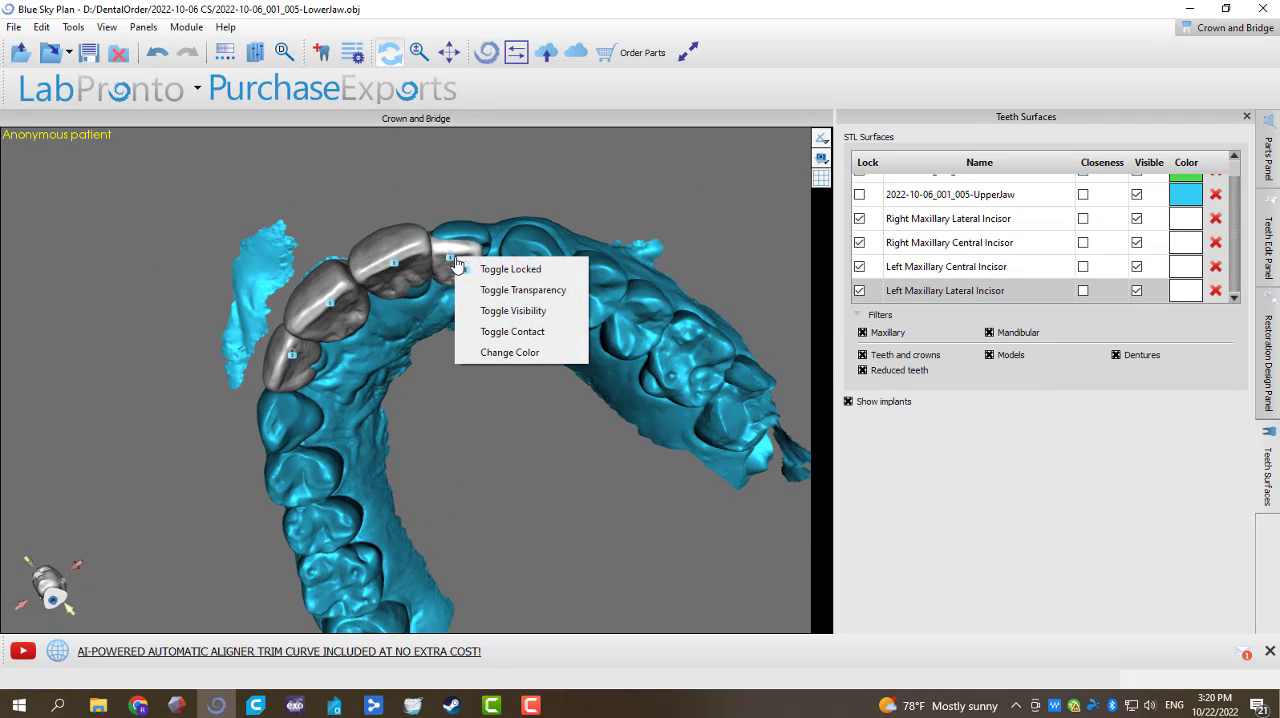
click(468, 272)
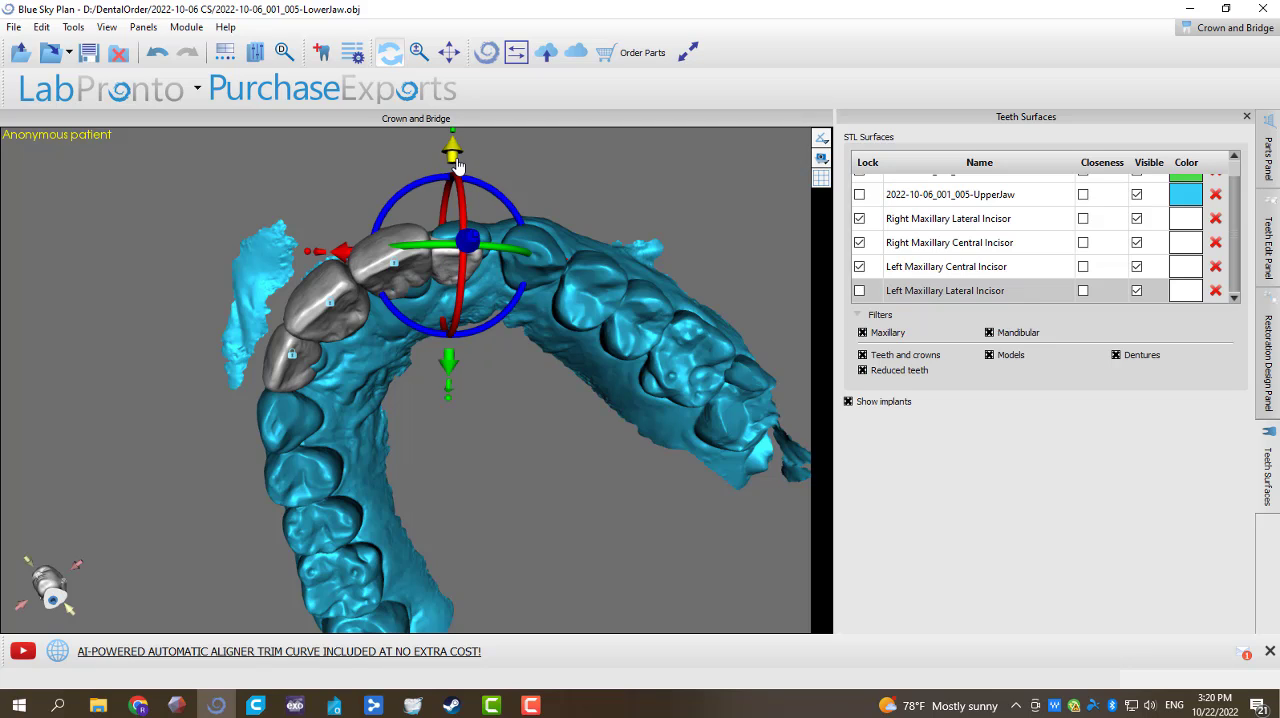
Step: Move the left maxillary lateral incisor outward, away from the central incisor and down, and widen it to cover the natural tooth
drag(453, 160, 477, 177)
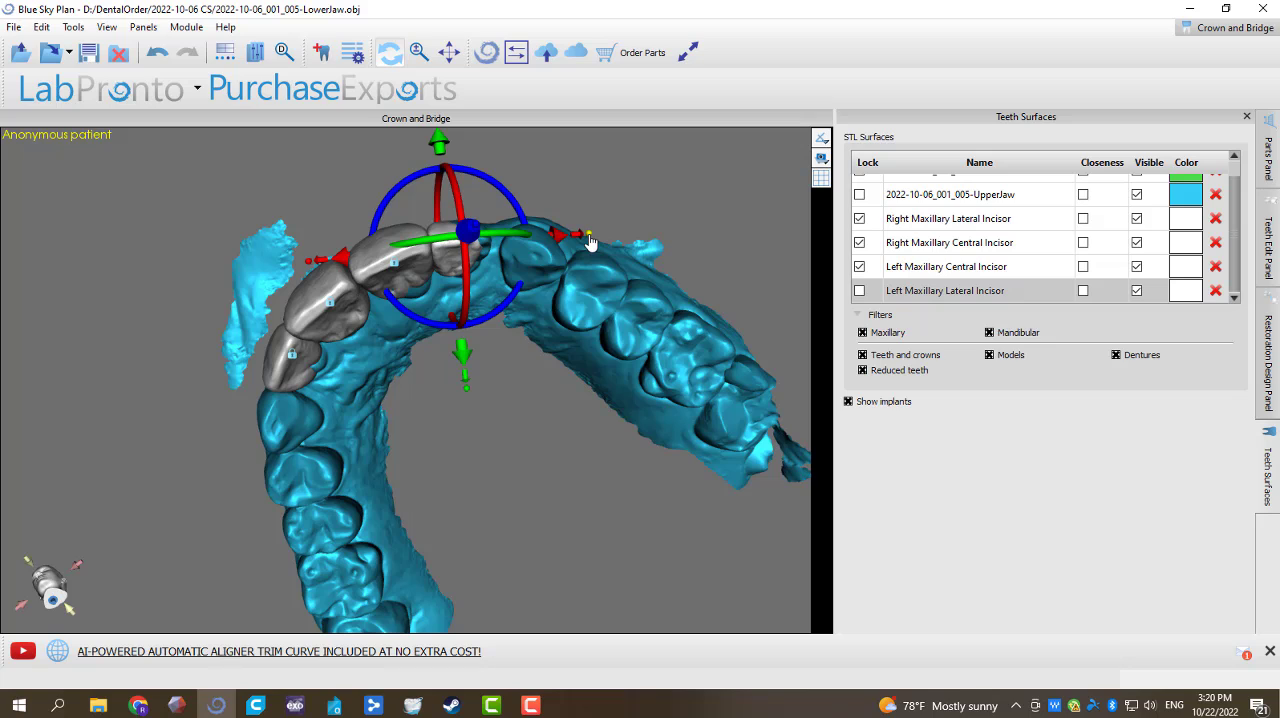
drag(590, 243, 573, 245)
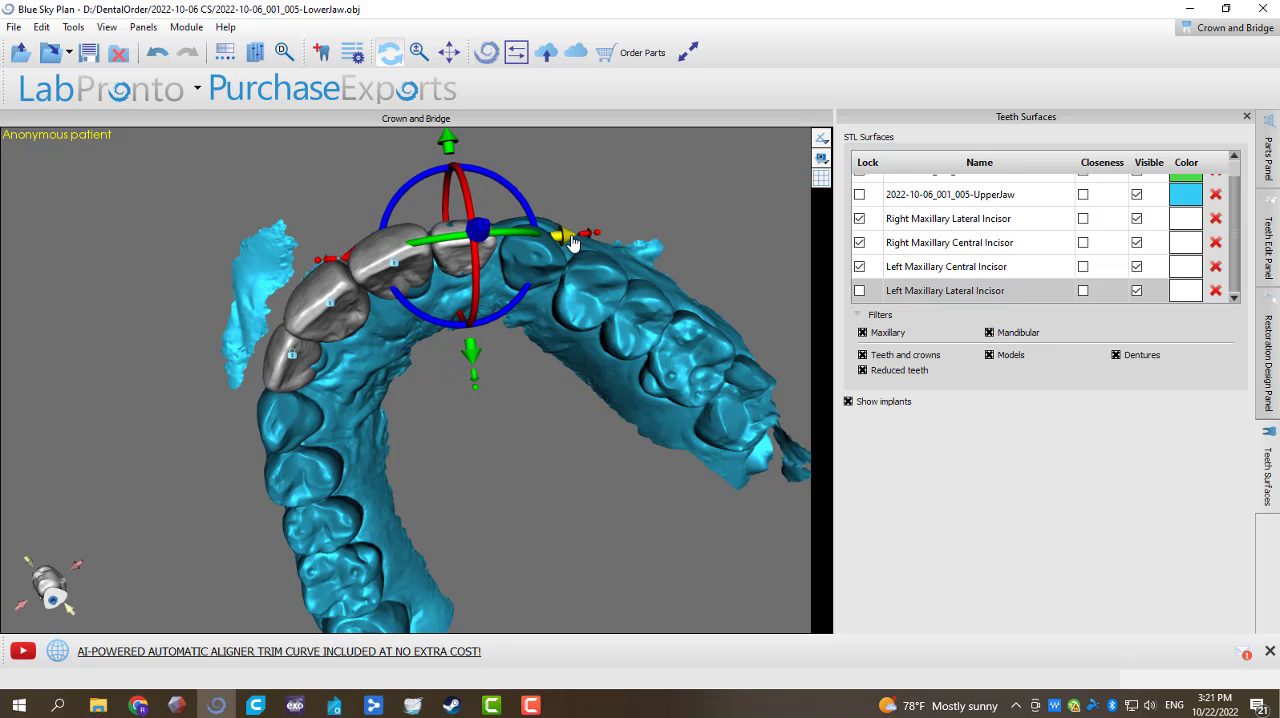
drag(482, 154, 491, 474)
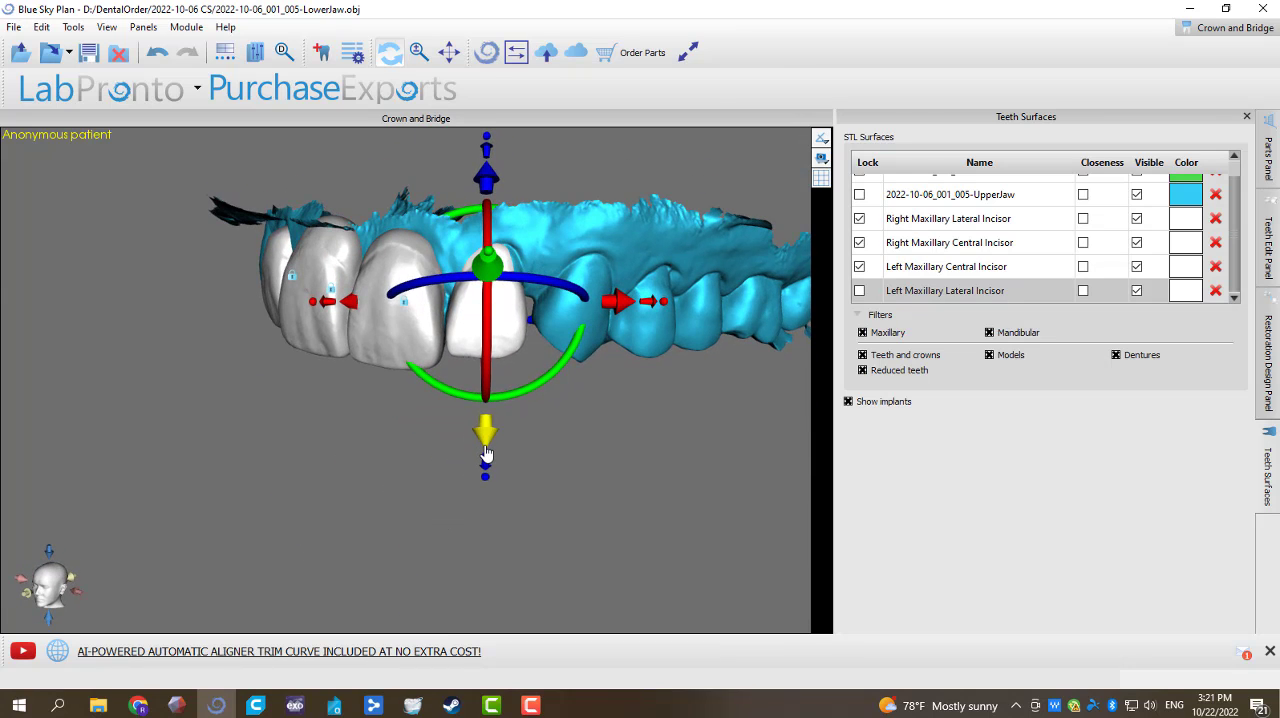
drag(669, 309, 673, 309)
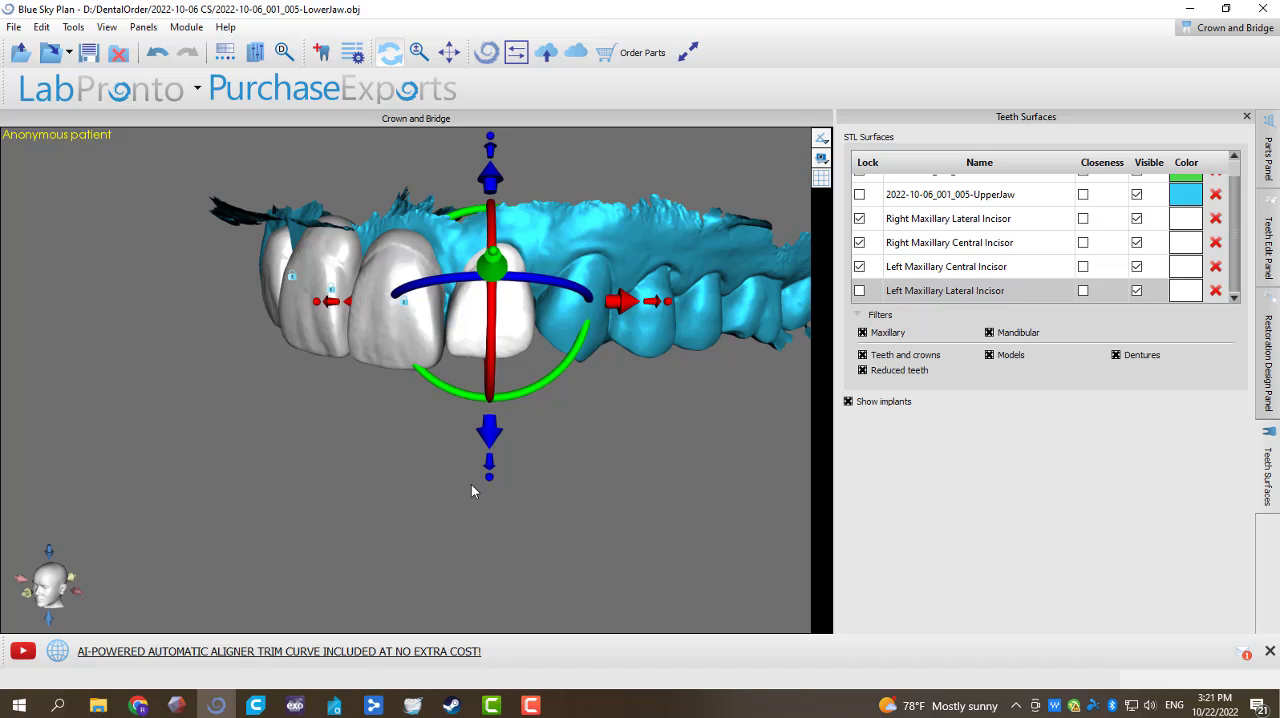
drag(489, 438, 489, 492)
Step: Refine the left maxillary lateral incisor's placement along the arch, checking it from the frontal and occlusal sides
drag(395, 535, 362, 172)
drag(416, 436, 544, 457)
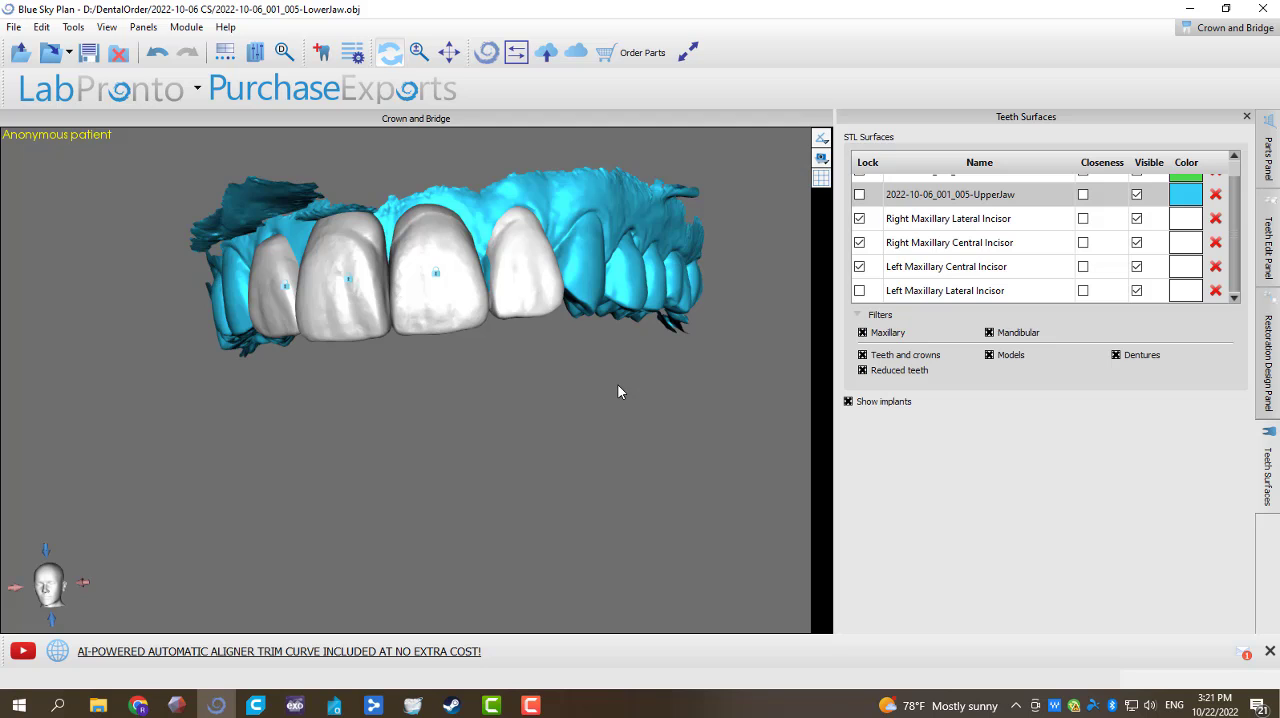
drag(591, 407, 545, 433)
click(513, 292)
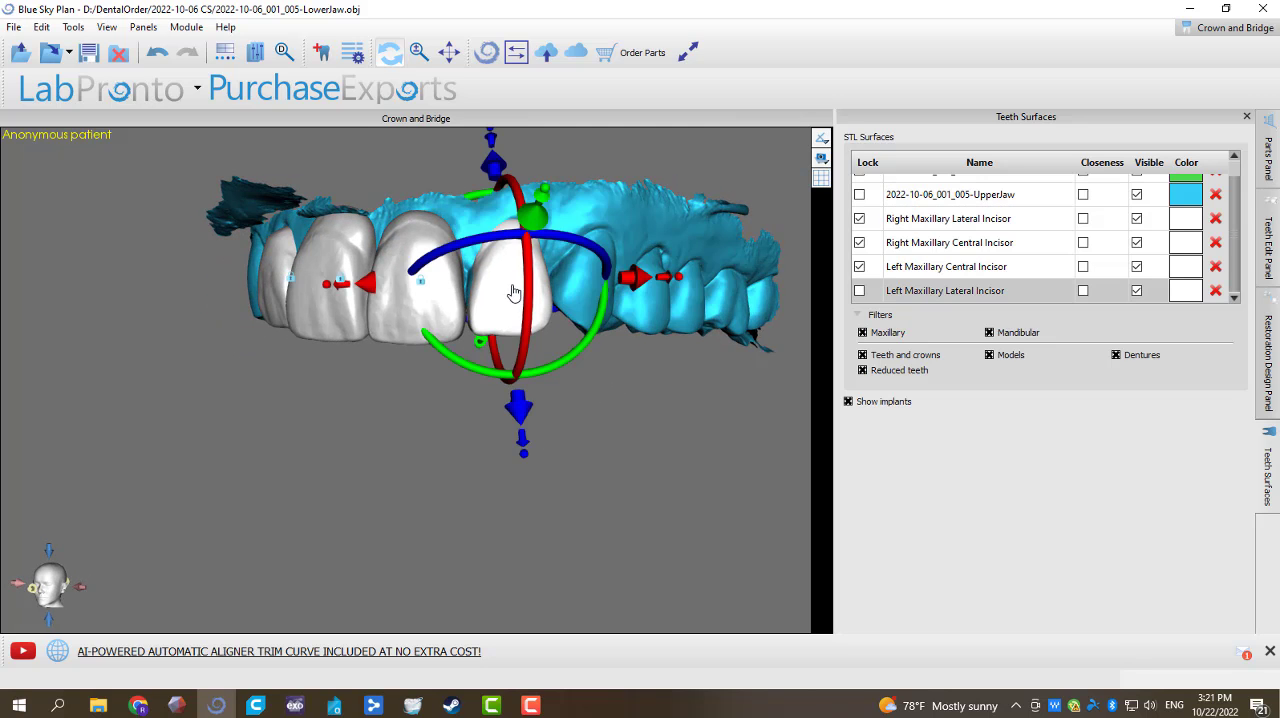
drag(465, 451, 563, 295)
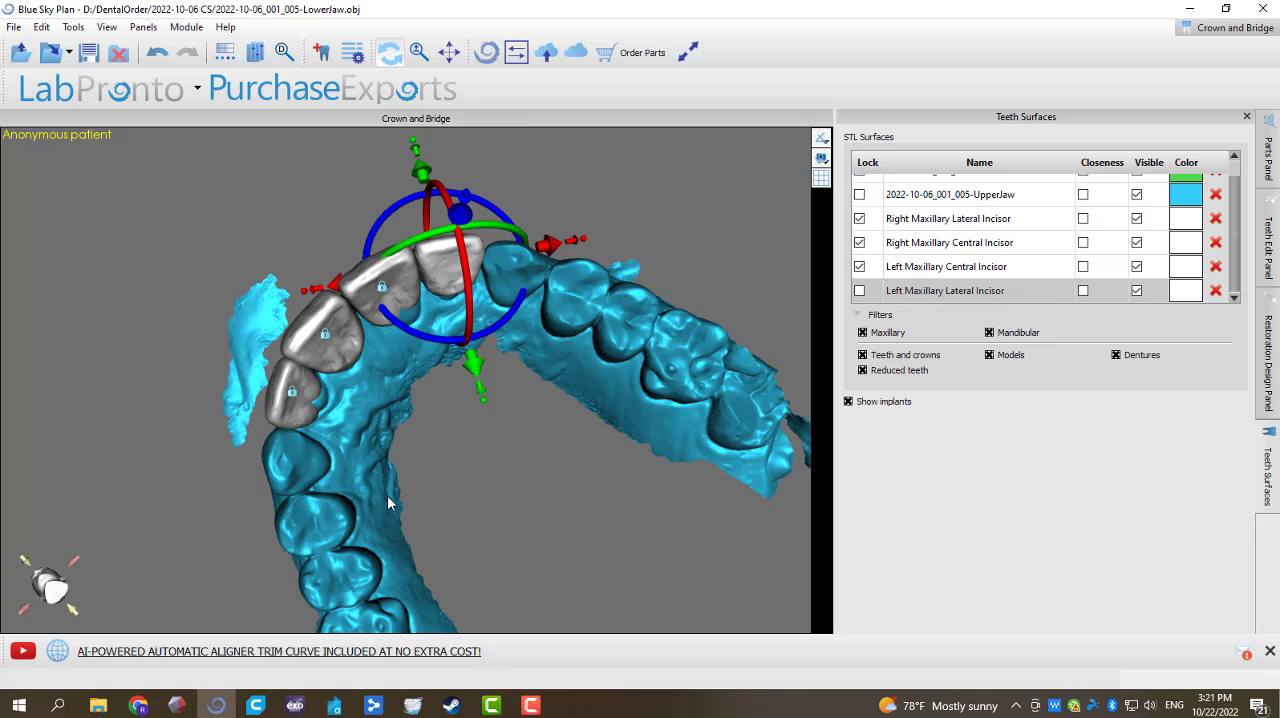
drag(445, 522, 420, 397)
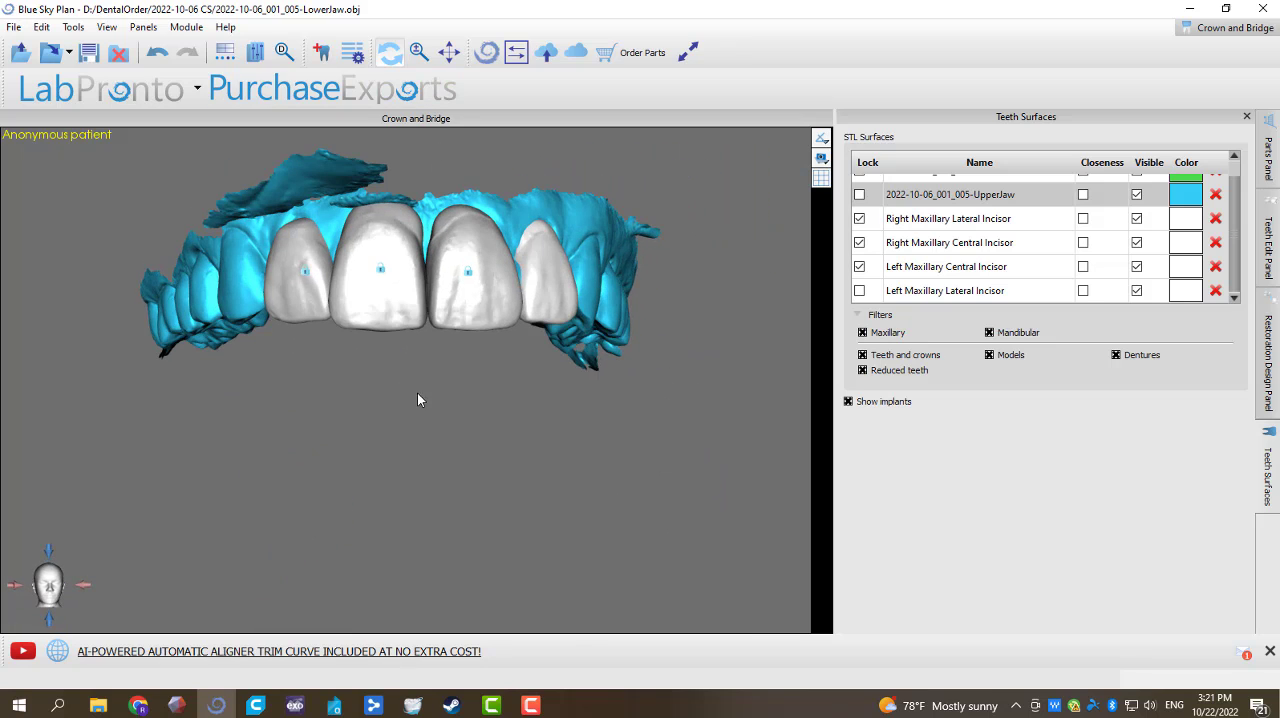
Step: Show the LowerJaw scan and examine how the incisors meet the lower teeth from the frontal and occlusal sides
scroll(1142, 210, up, 1)
click(1137, 186)
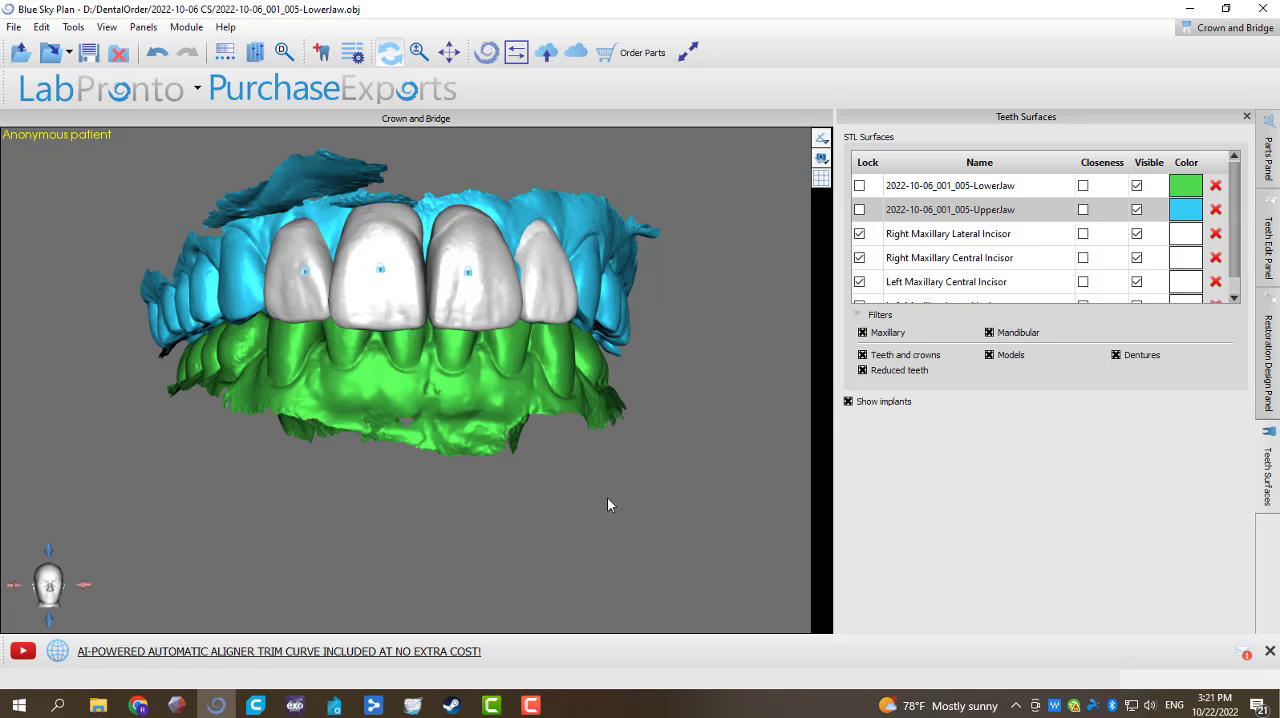
drag(508, 513, 428, 380)
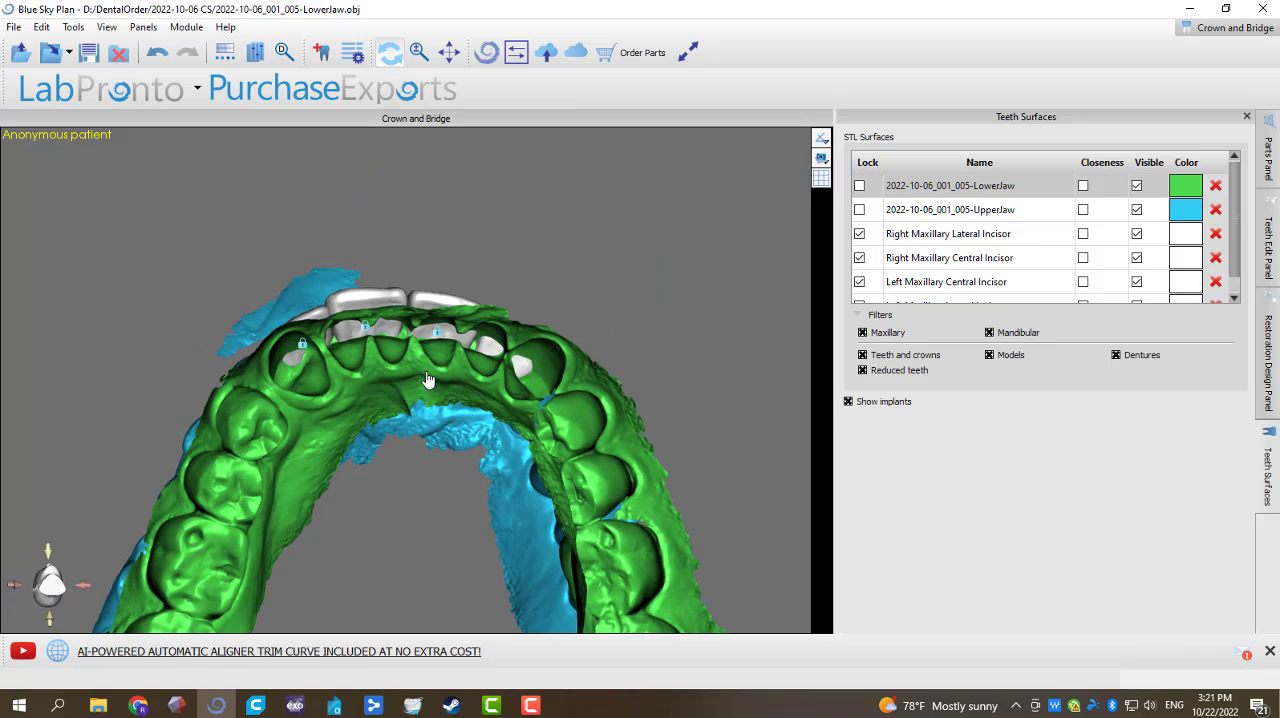
drag(352, 434, 503, 521)
Step: Widen the left maxillary lateral incisor slightly to close the gap to the central incisor, and lock it
click(546, 307)
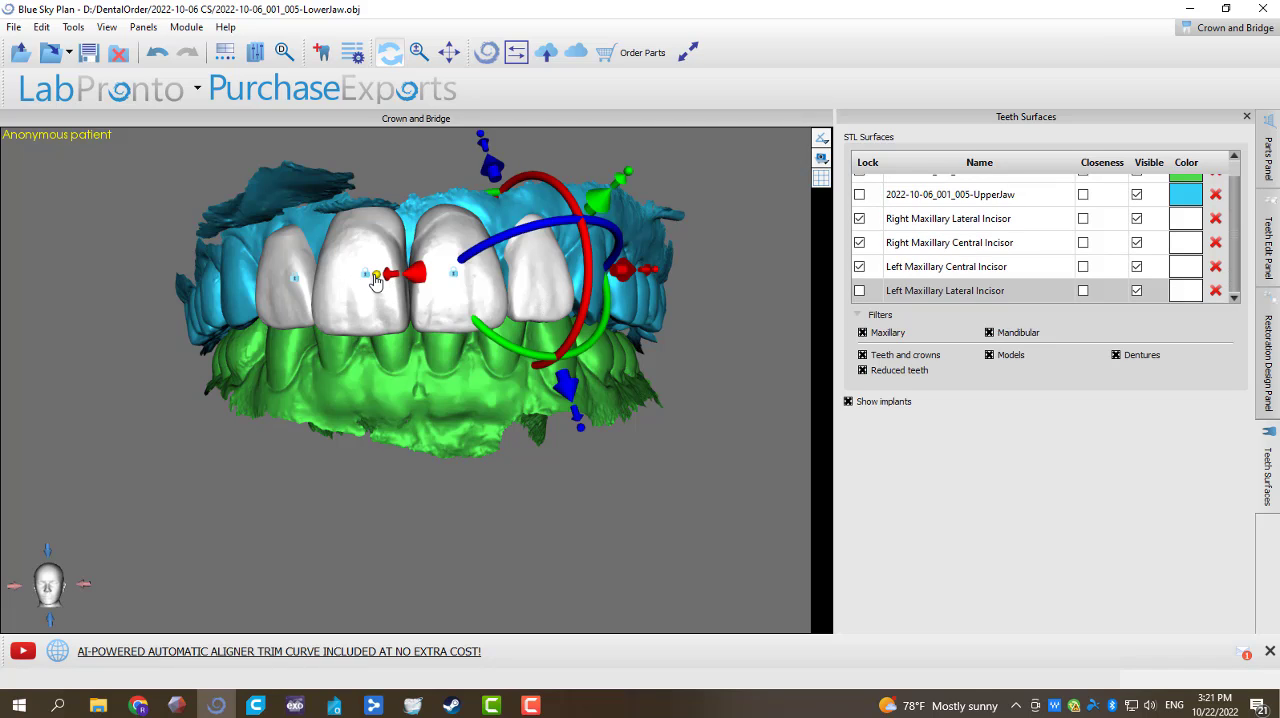
drag(375, 276, 373, 275)
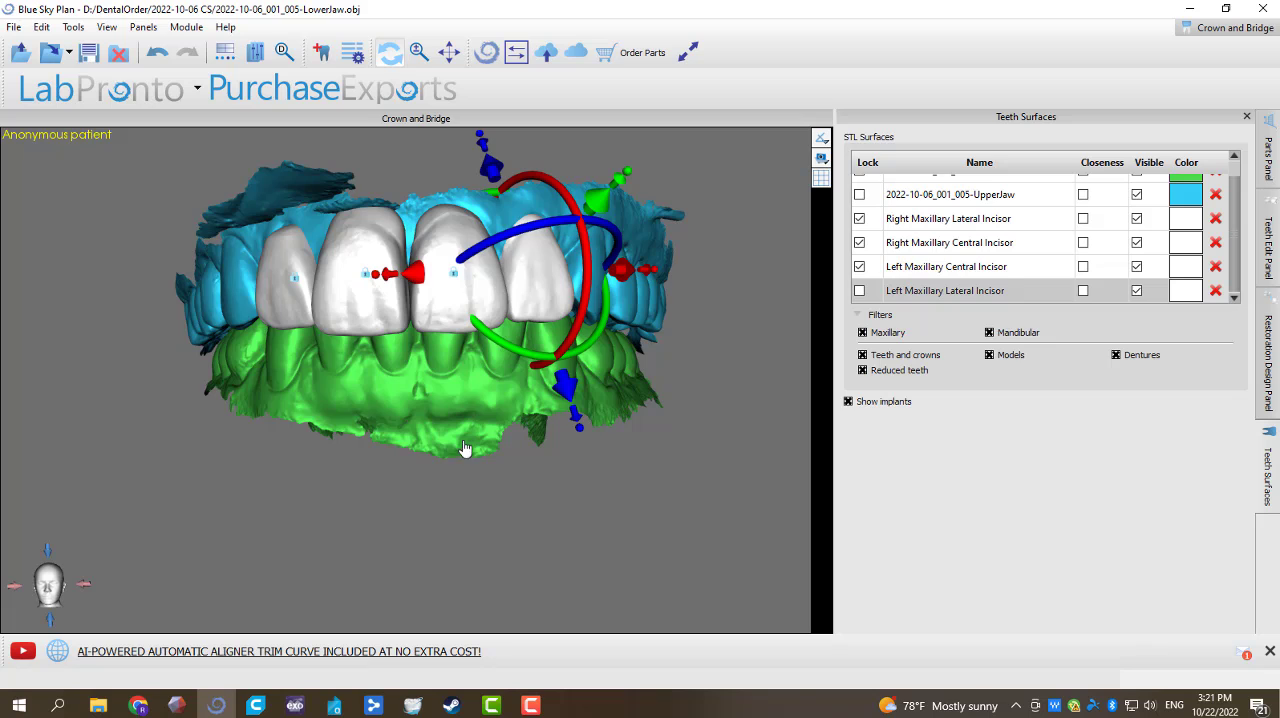
drag(464, 449, 513, 301)
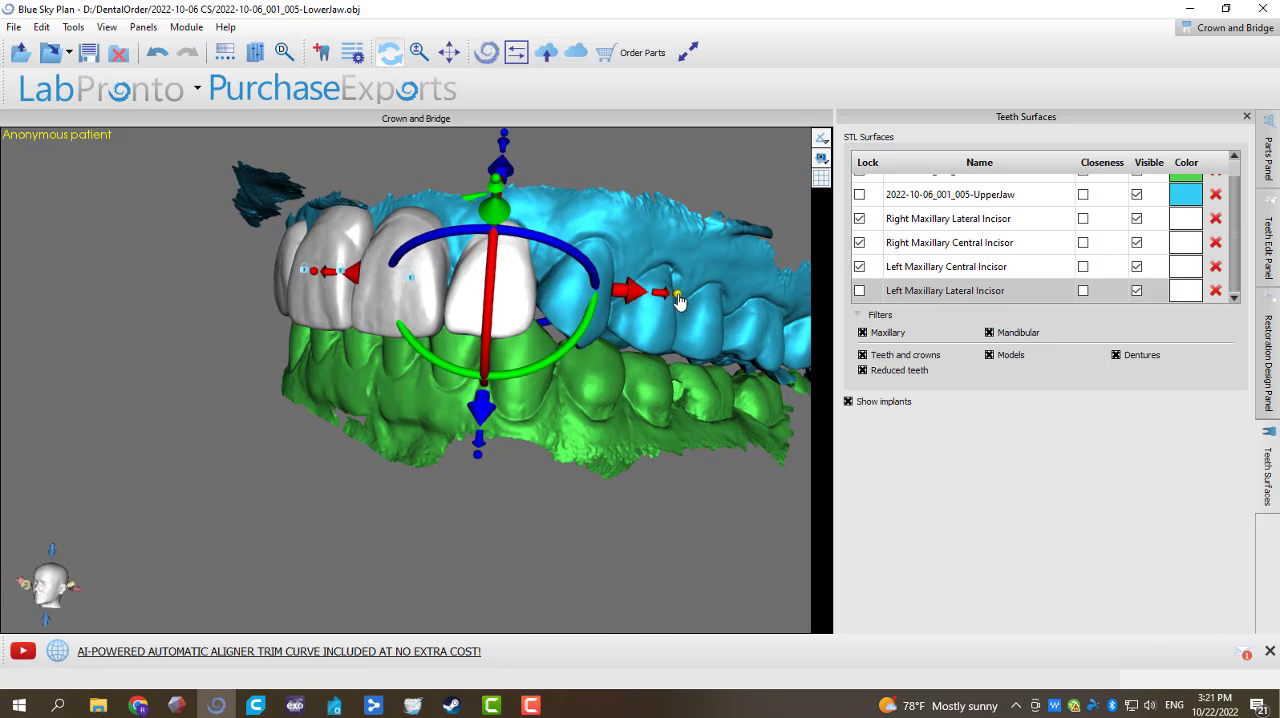
drag(251, 569, 388, 504)
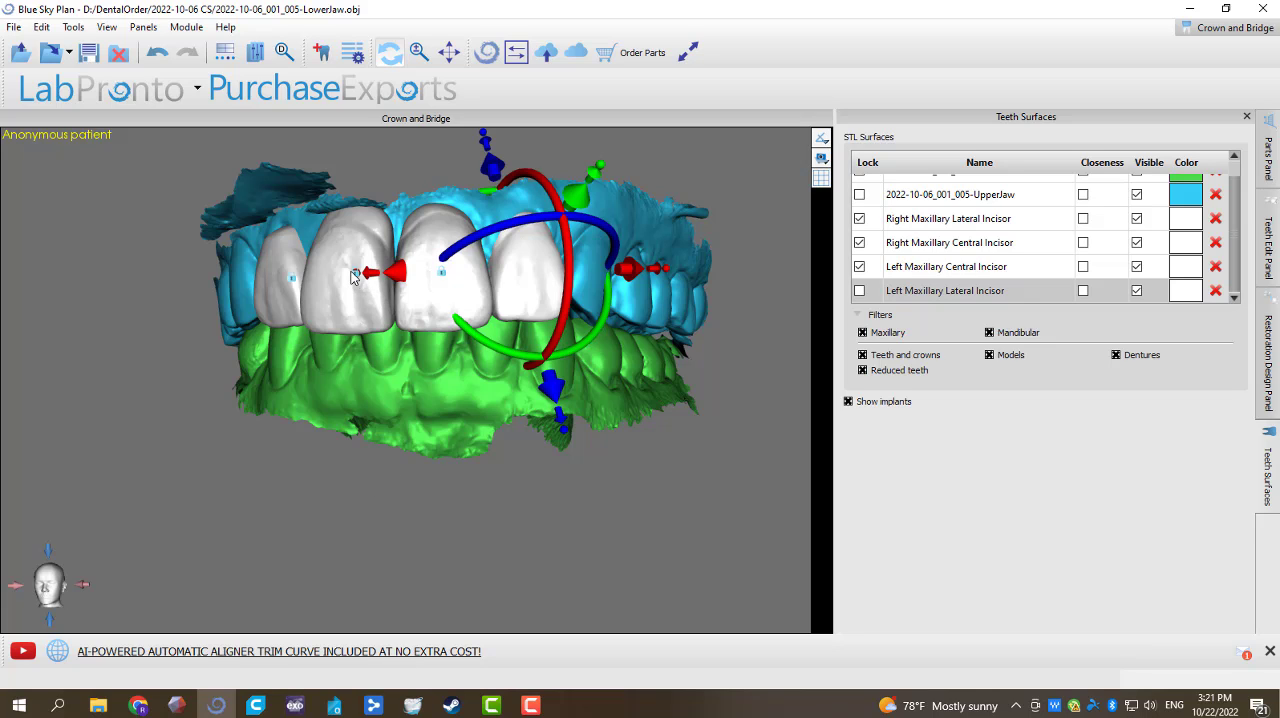
right_click(538, 306)
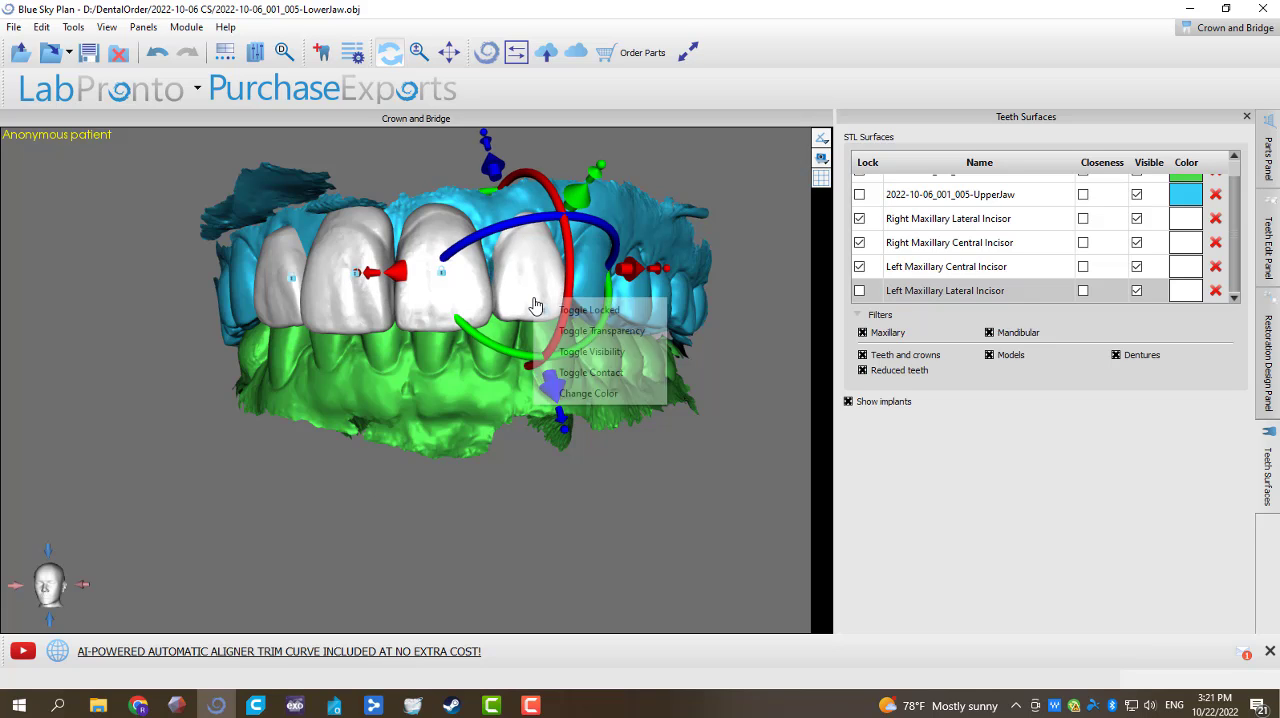
click(545, 310)
Step: Unlock the left maxillary central incisor, widen it slightly toward the neighbouring lateral incisor, and lock it again
right_click(457, 316)
click(505, 318)
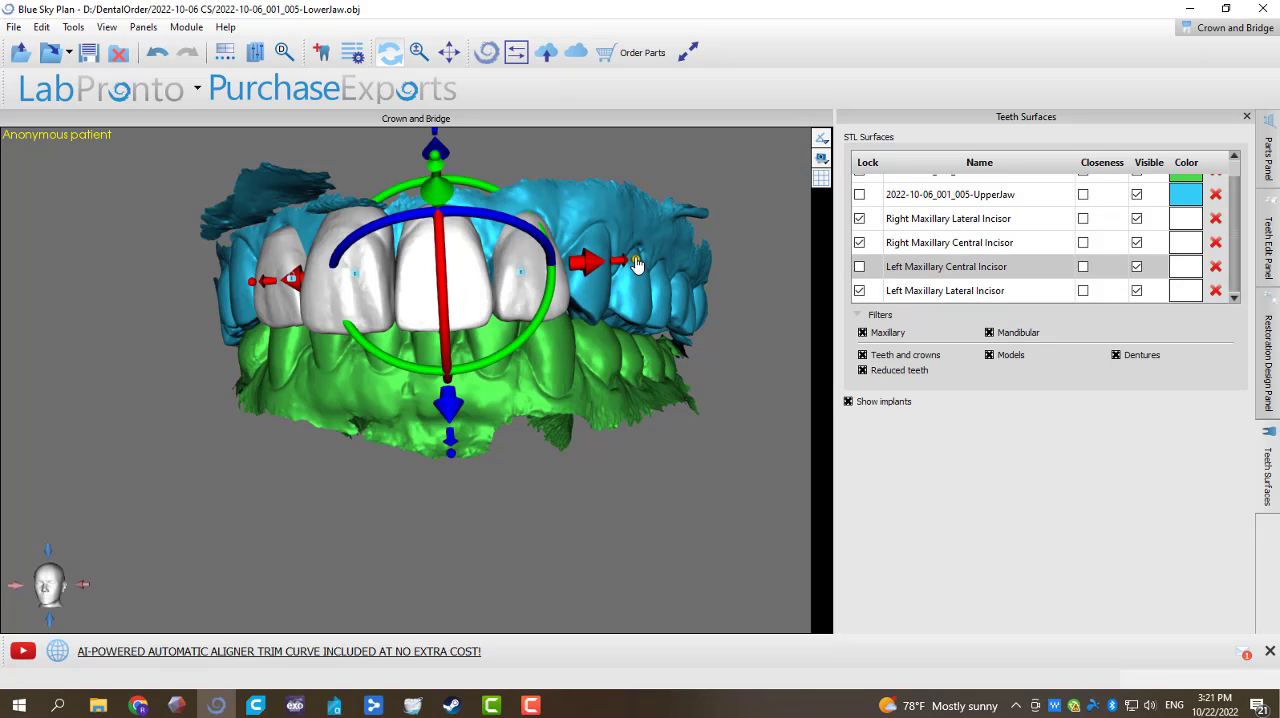
drag(637, 262, 640, 262)
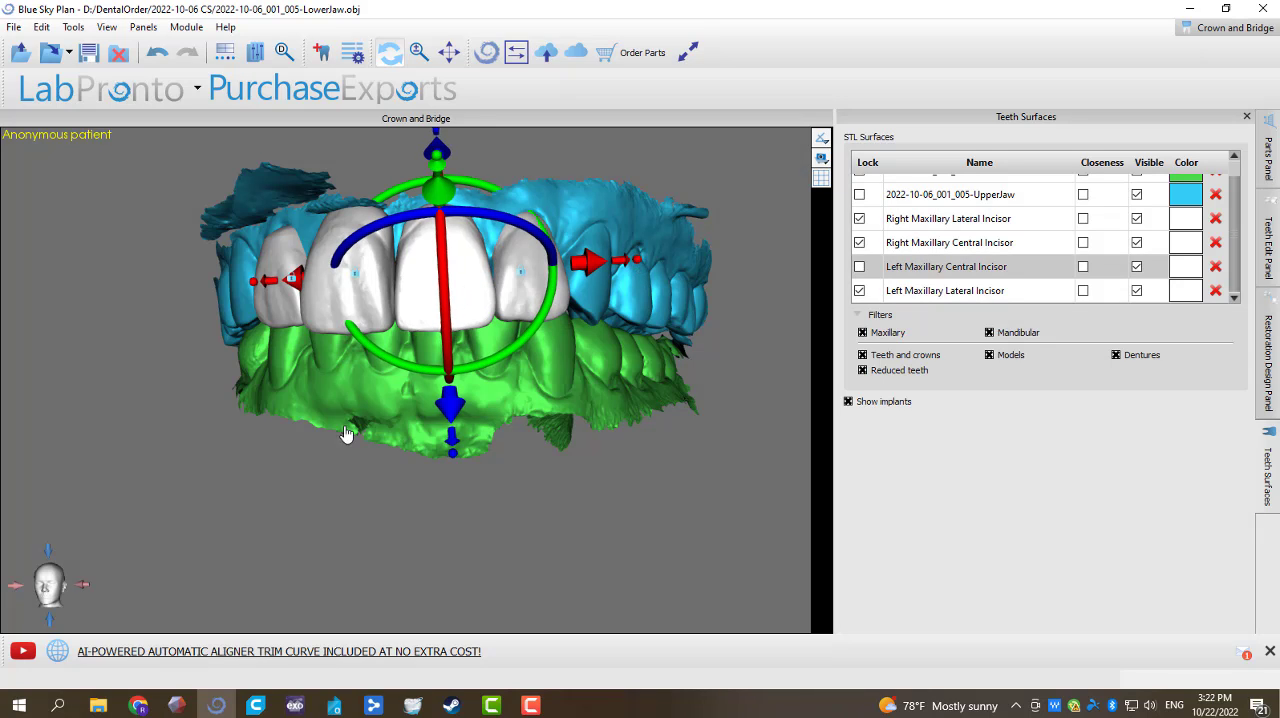
drag(346, 432, 407, 428)
right_click(461, 285)
click(515, 296)
Step: Unlock the right maxillary central incisor, fine-tune its width from the frontal and occlusal sides, and lock it again
drag(450, 330, 383, 333)
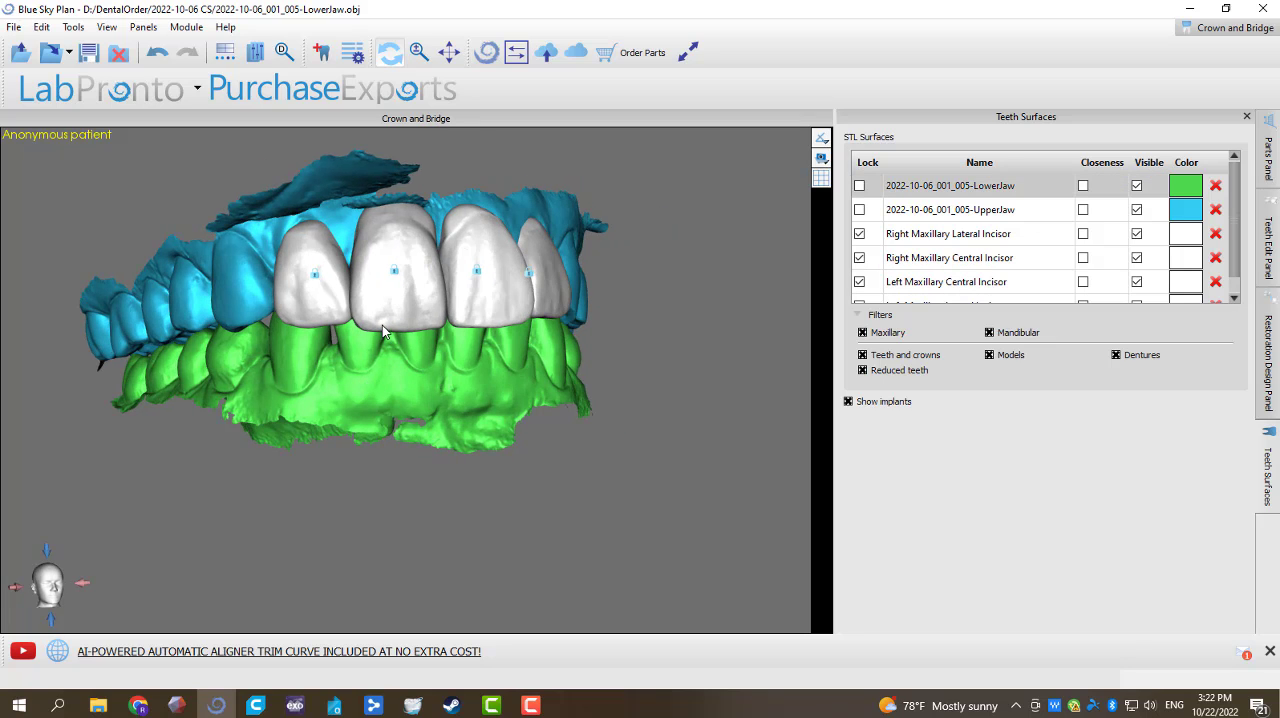
right_click(418, 291)
click(436, 296)
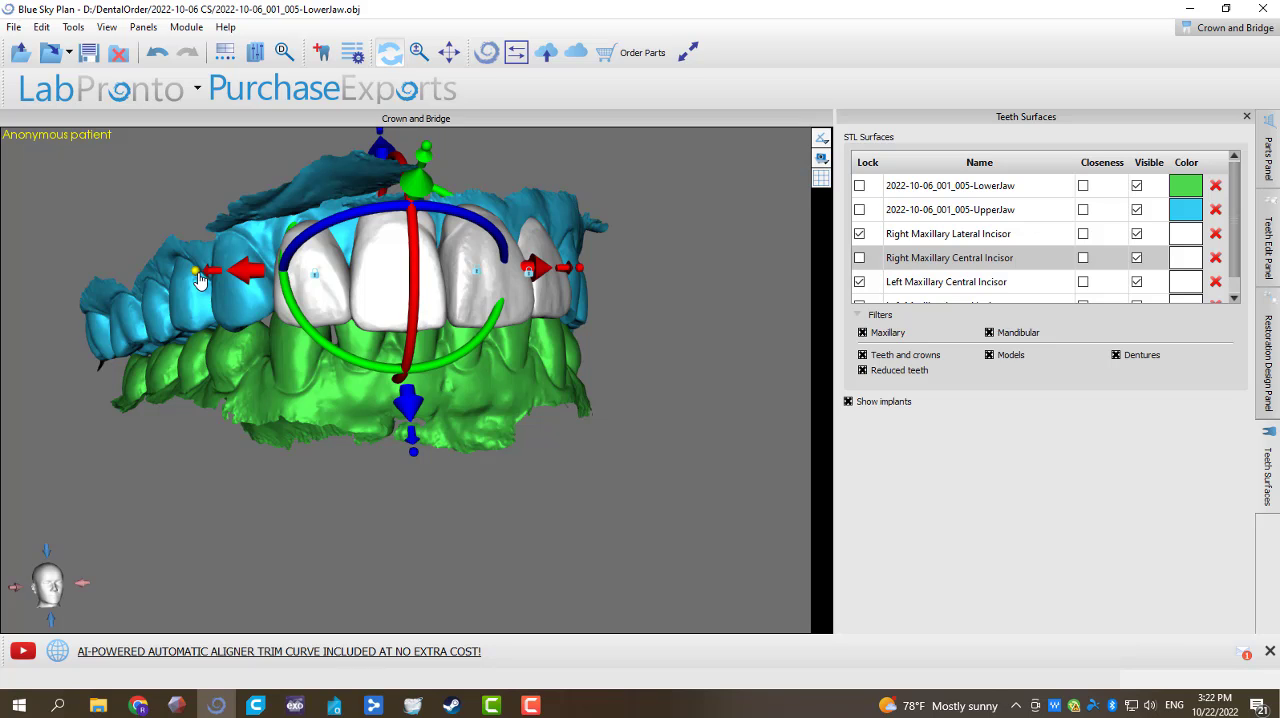
drag(200, 280, 196, 279)
drag(314, 414, 393, 204)
drag(259, 210, 262, 213)
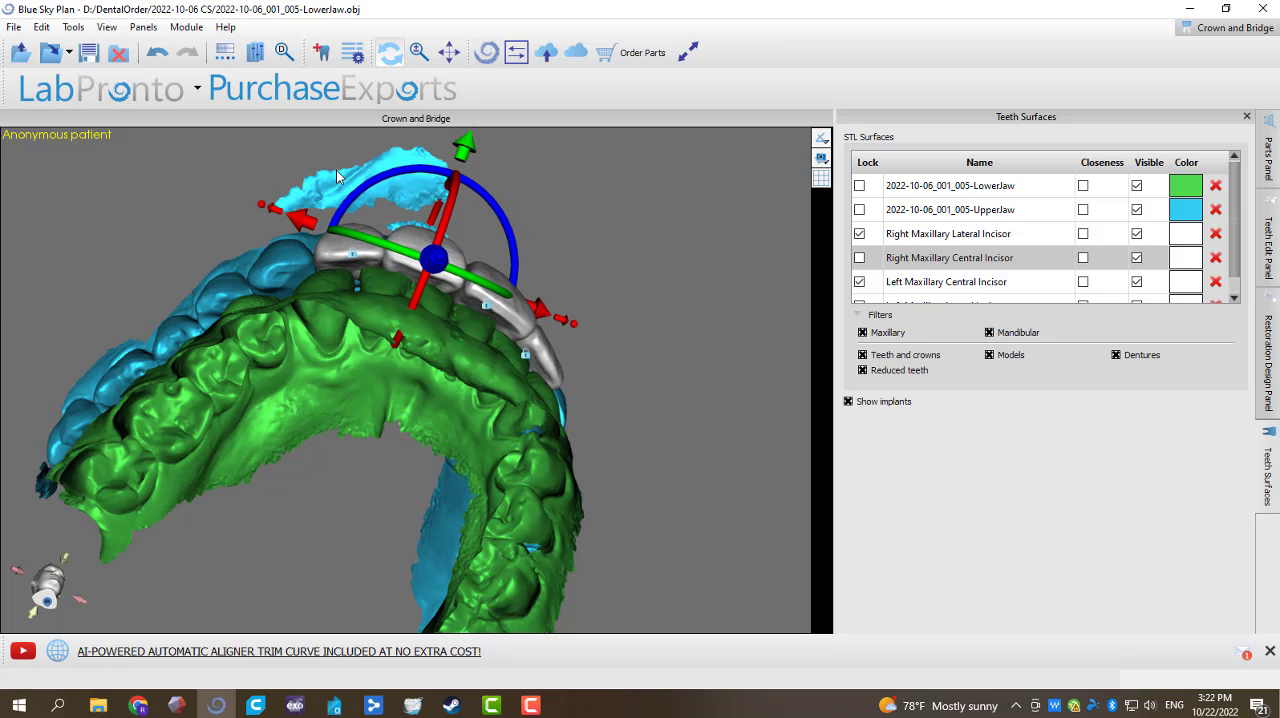
right_click(414, 236)
click(440, 246)
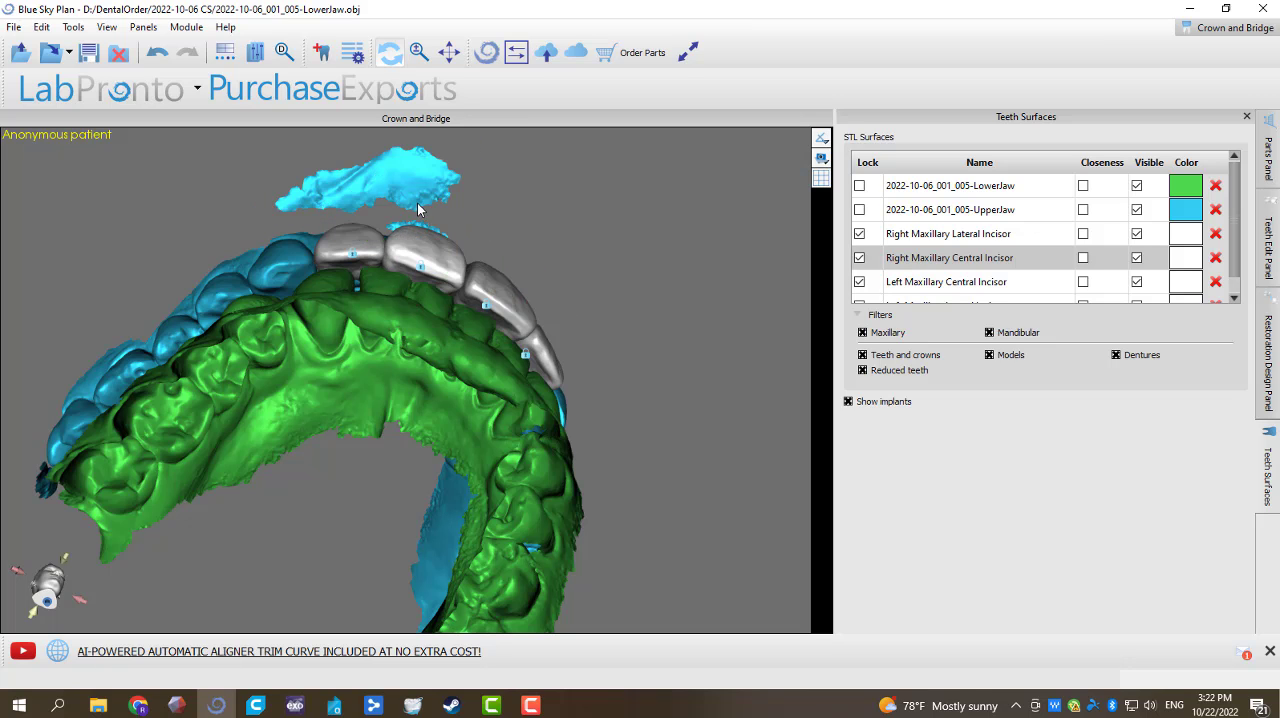
Step: Check the four incisors against the lower teeth from the front, and hide the LowerJaw scan
drag(418, 210, 387, 515)
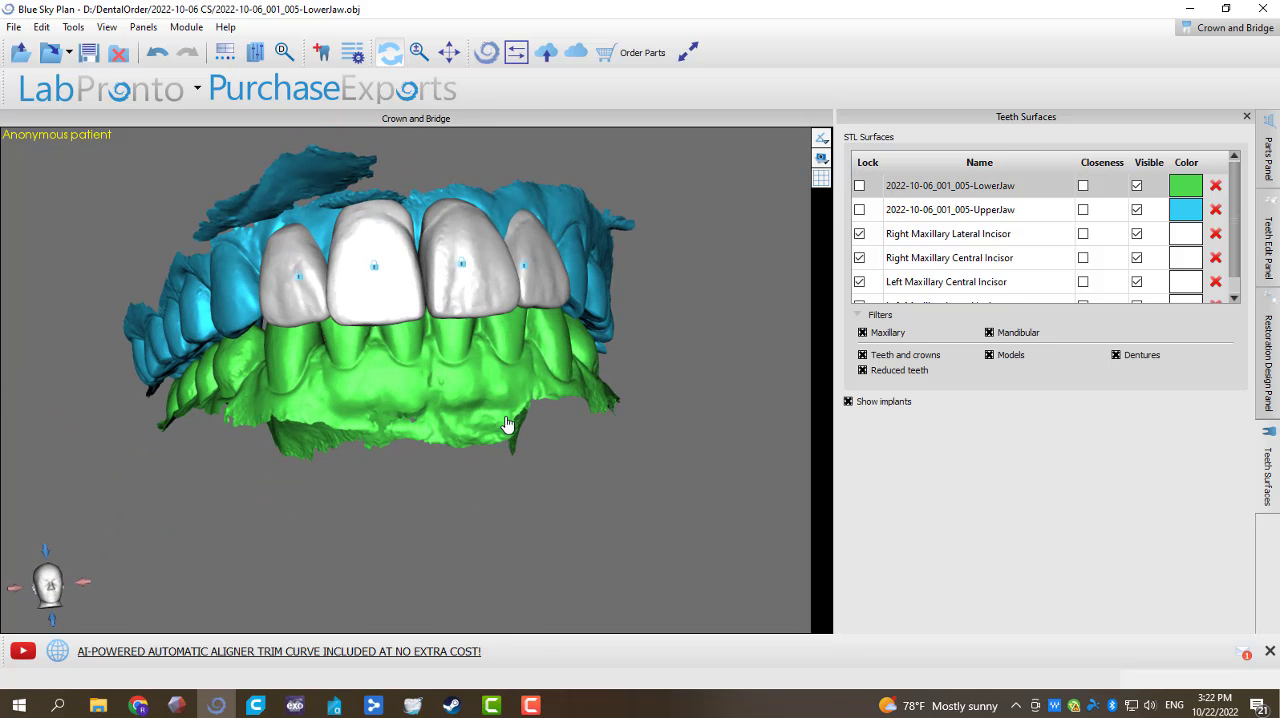
drag(508, 426, 464, 463)
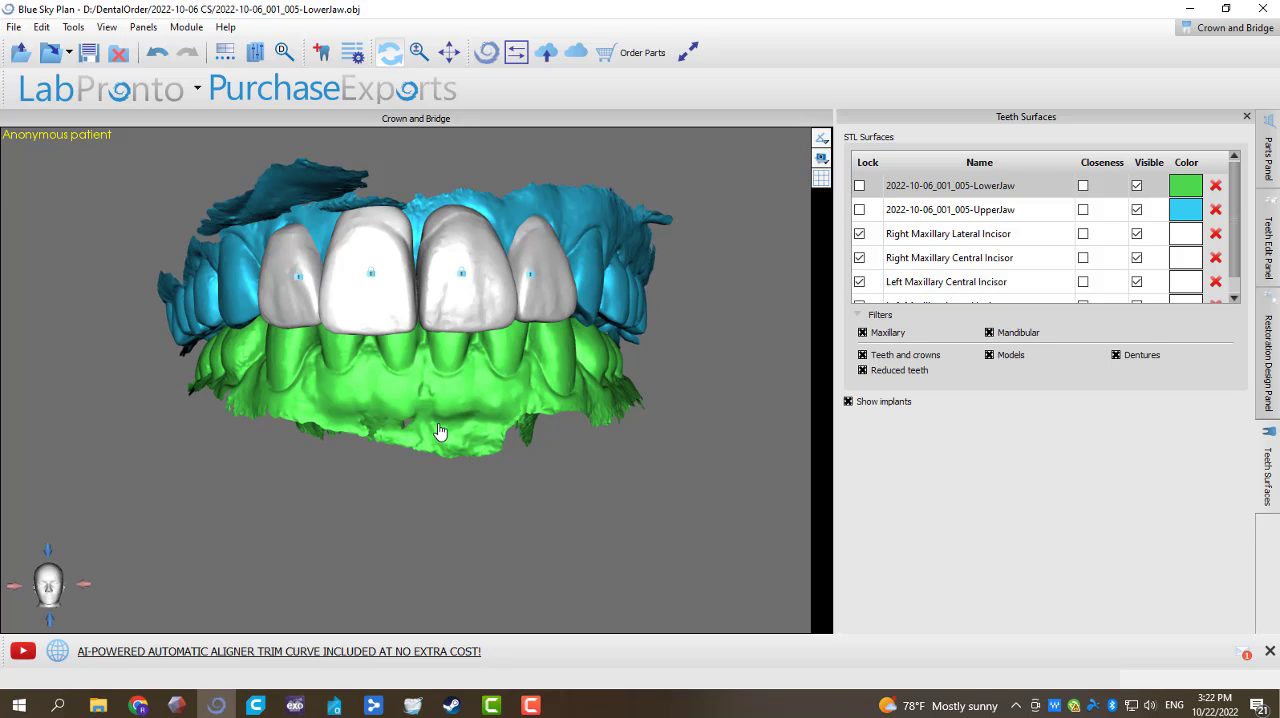
right_click(441, 419)
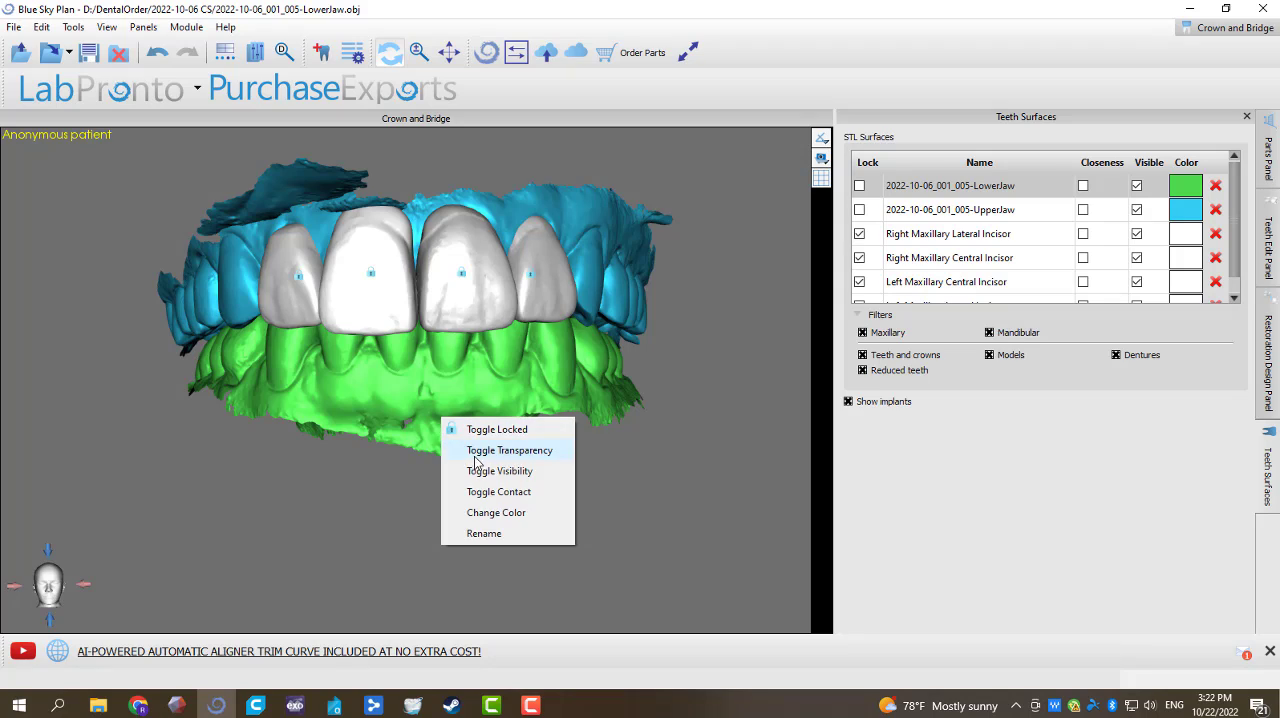
click(499, 471)
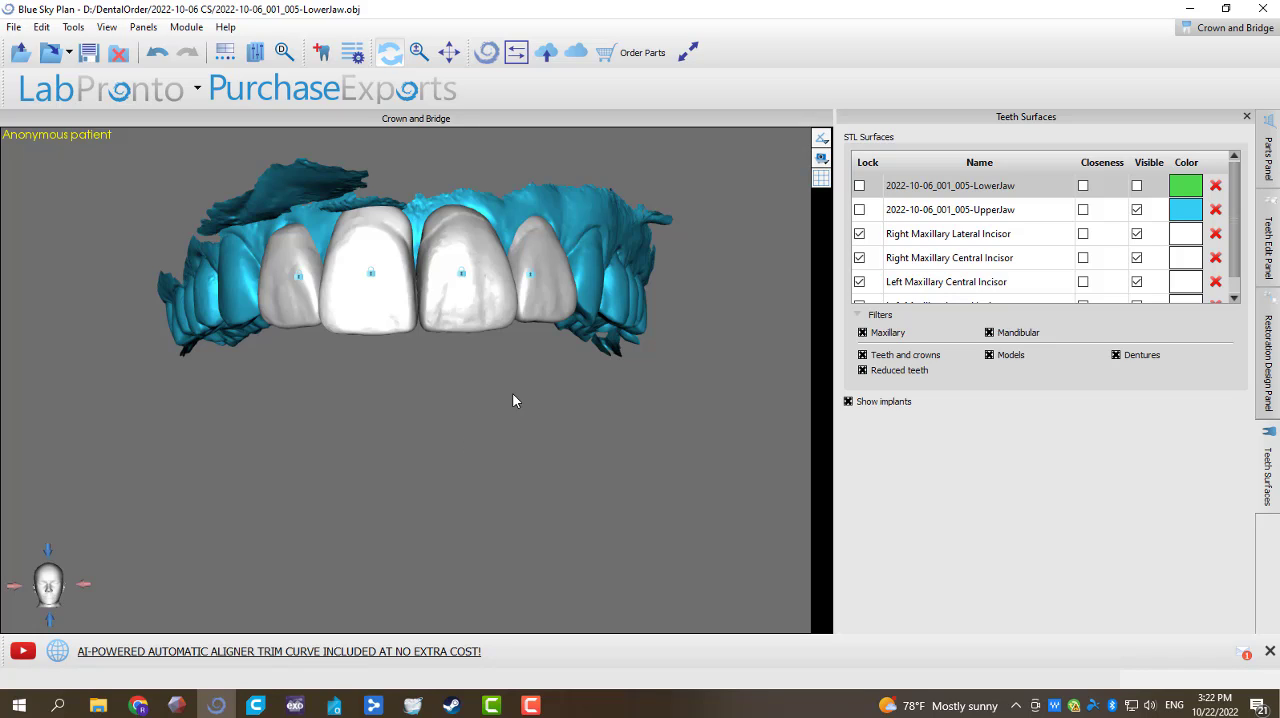
Step: Review the surfaces and virtual teeth offered for data export, and leave without exporting
click(14, 27)
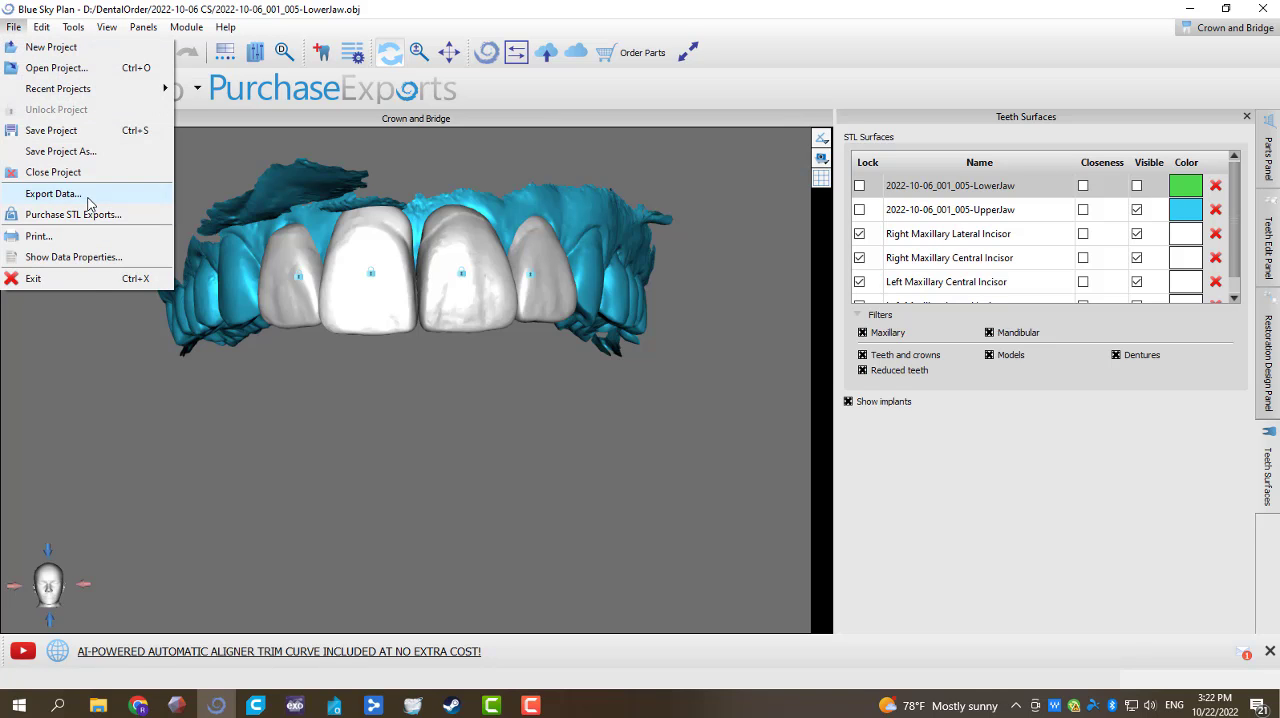
click(87, 194)
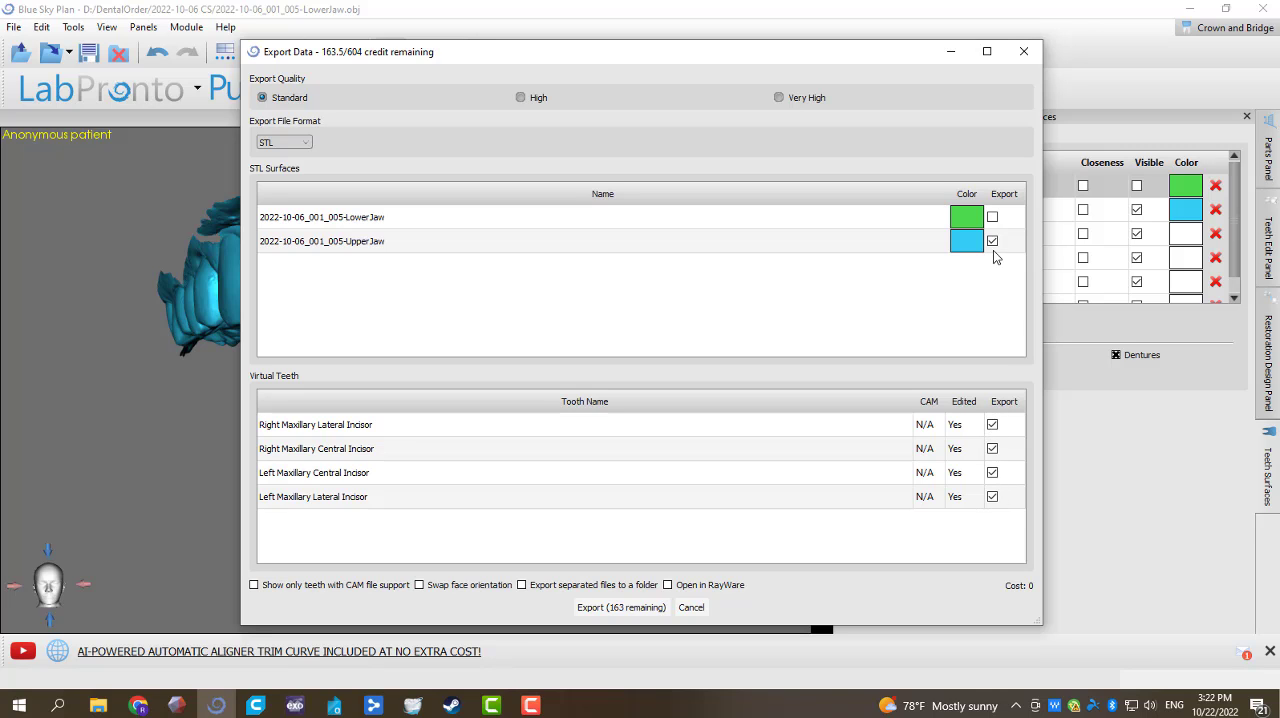
click(691, 608)
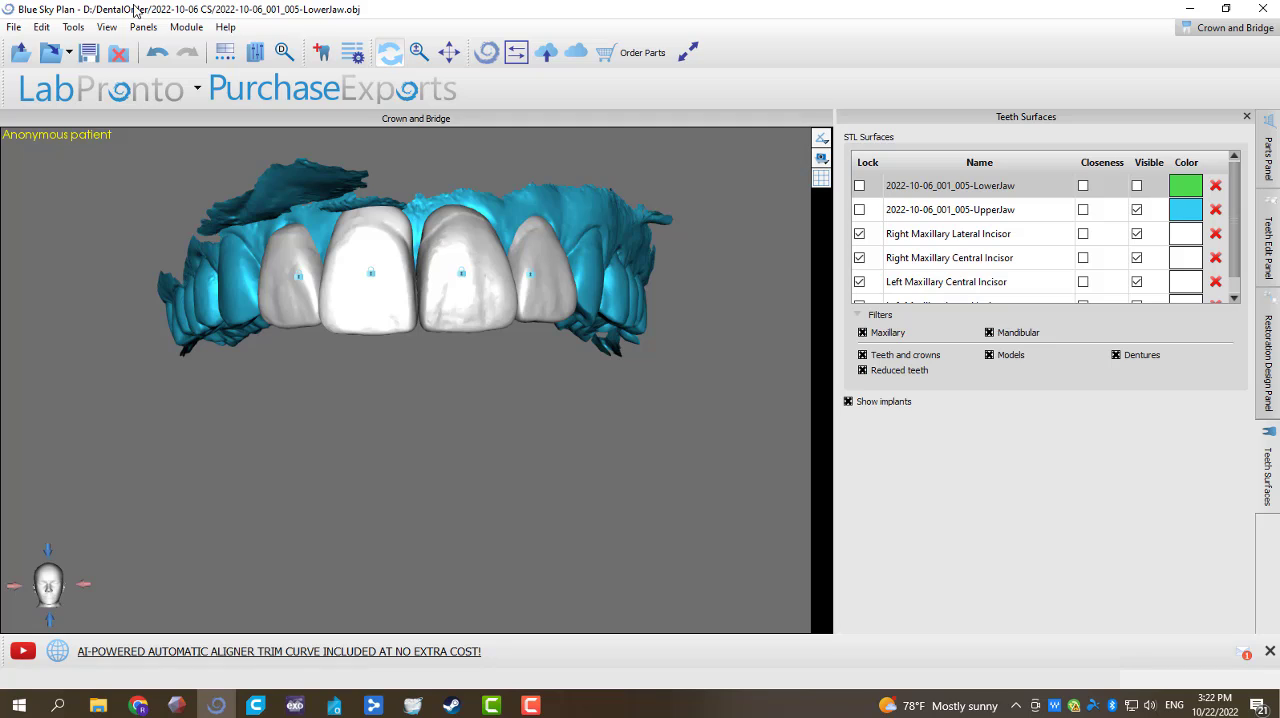
Step: Switch to the Model Editing module and open the model manipulation options for the UpperJaw surface
click(186, 27)
click(225, 45)
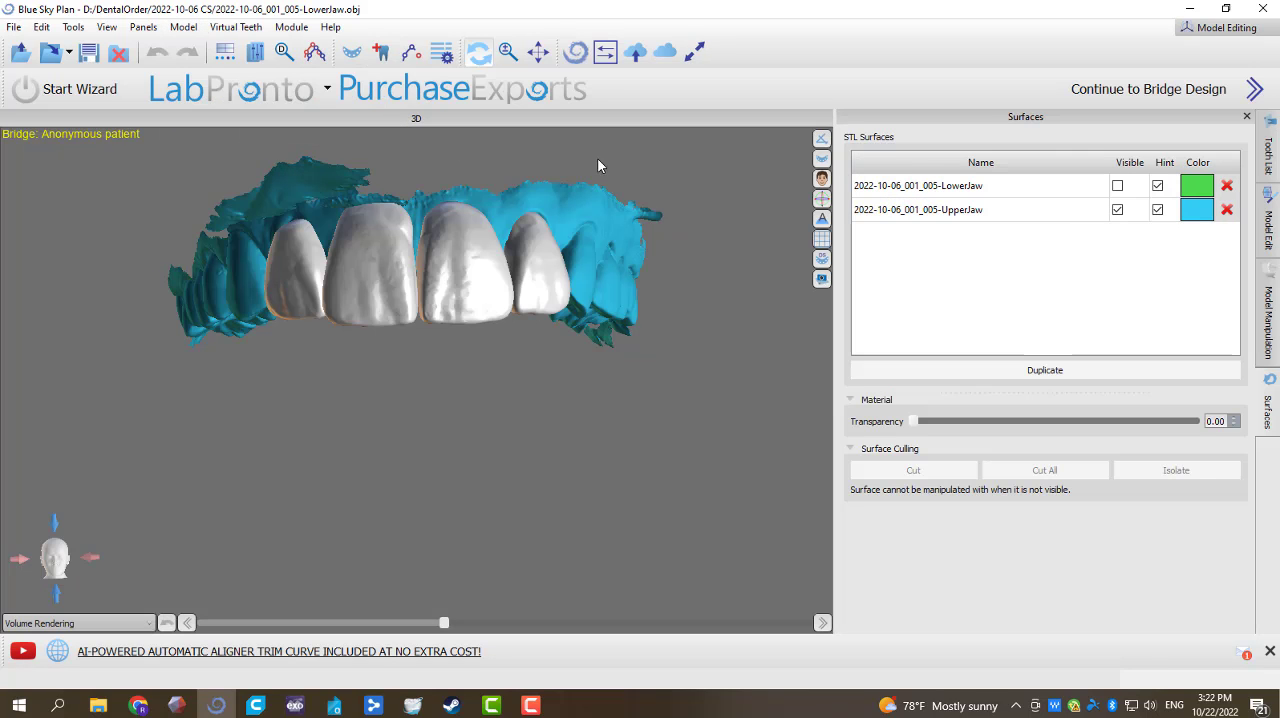
click(1040, 209)
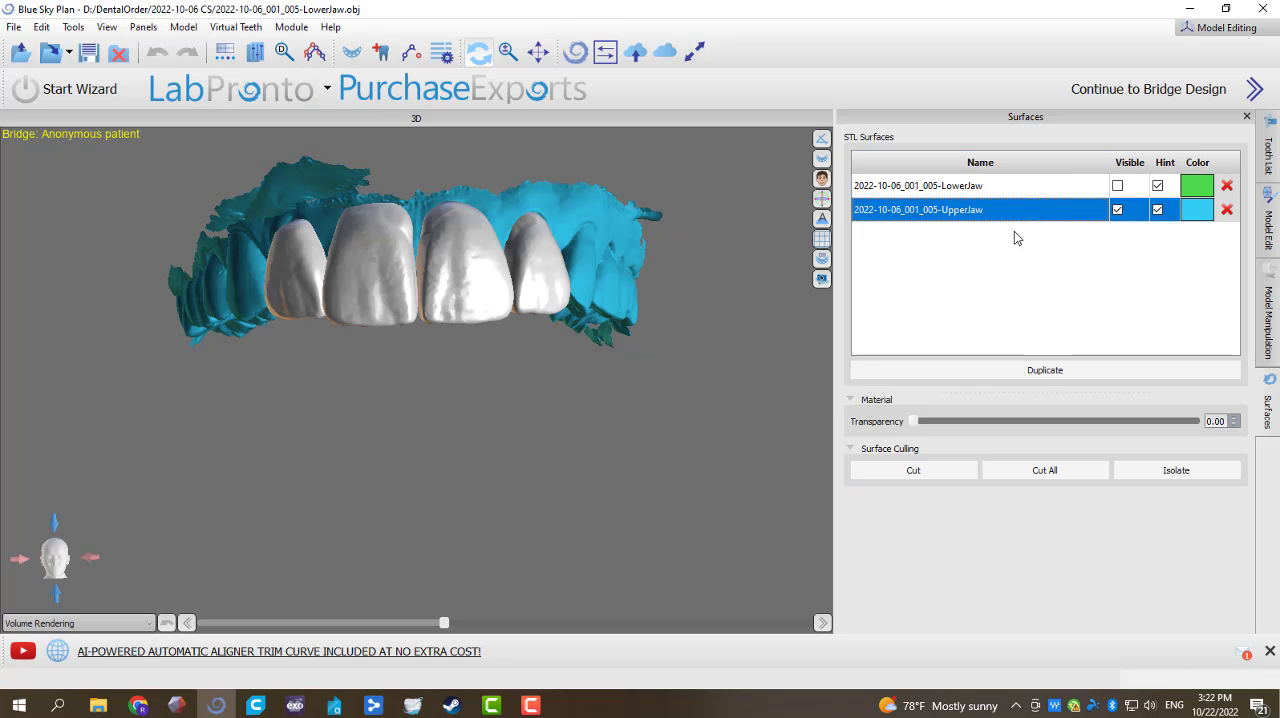
drag(705, 268, 269, 426)
drag(416, 566, 343, 379)
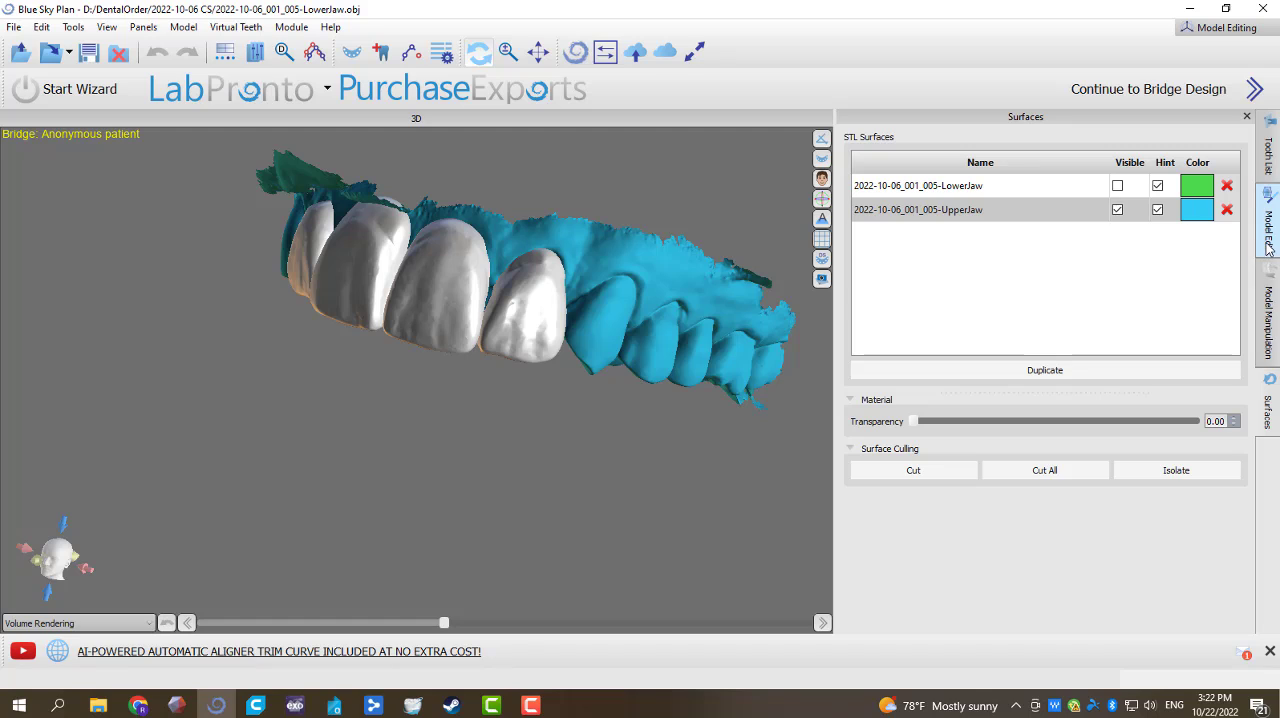
click(1267, 290)
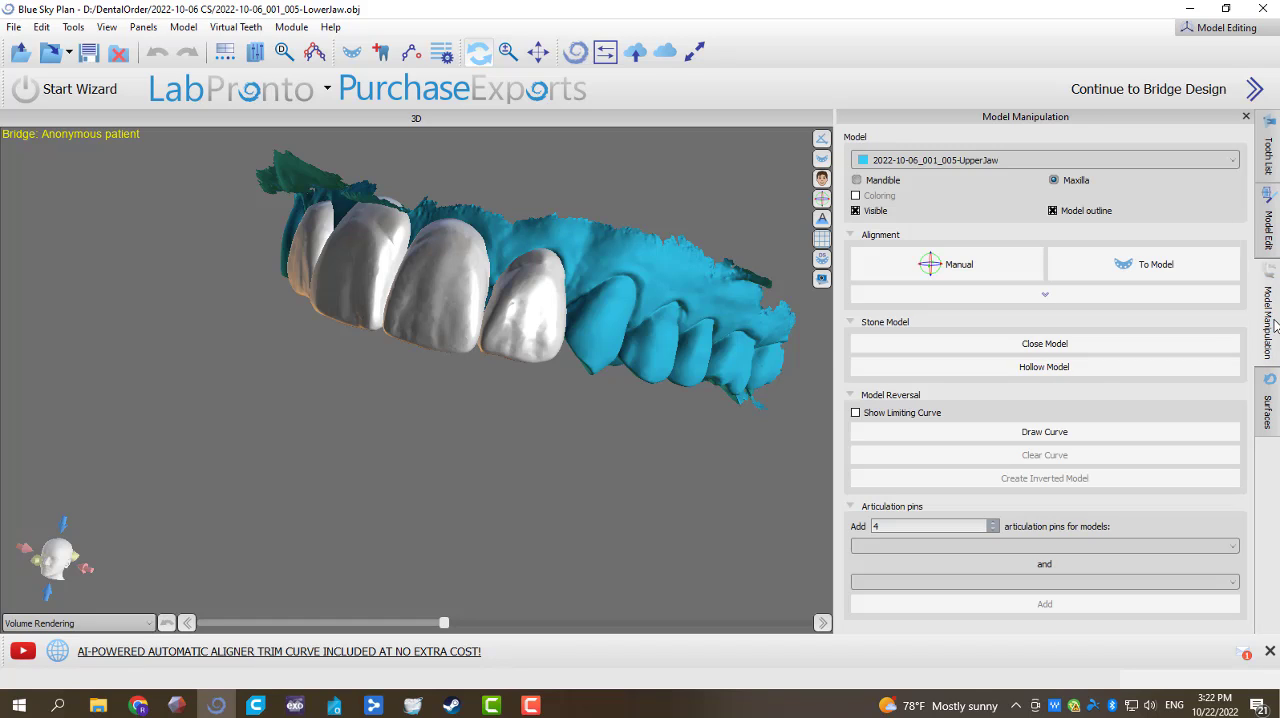
Step: Try a hollow stone model of the UpperJaw scan and inspect it with the original scan hidden
click(1086, 368)
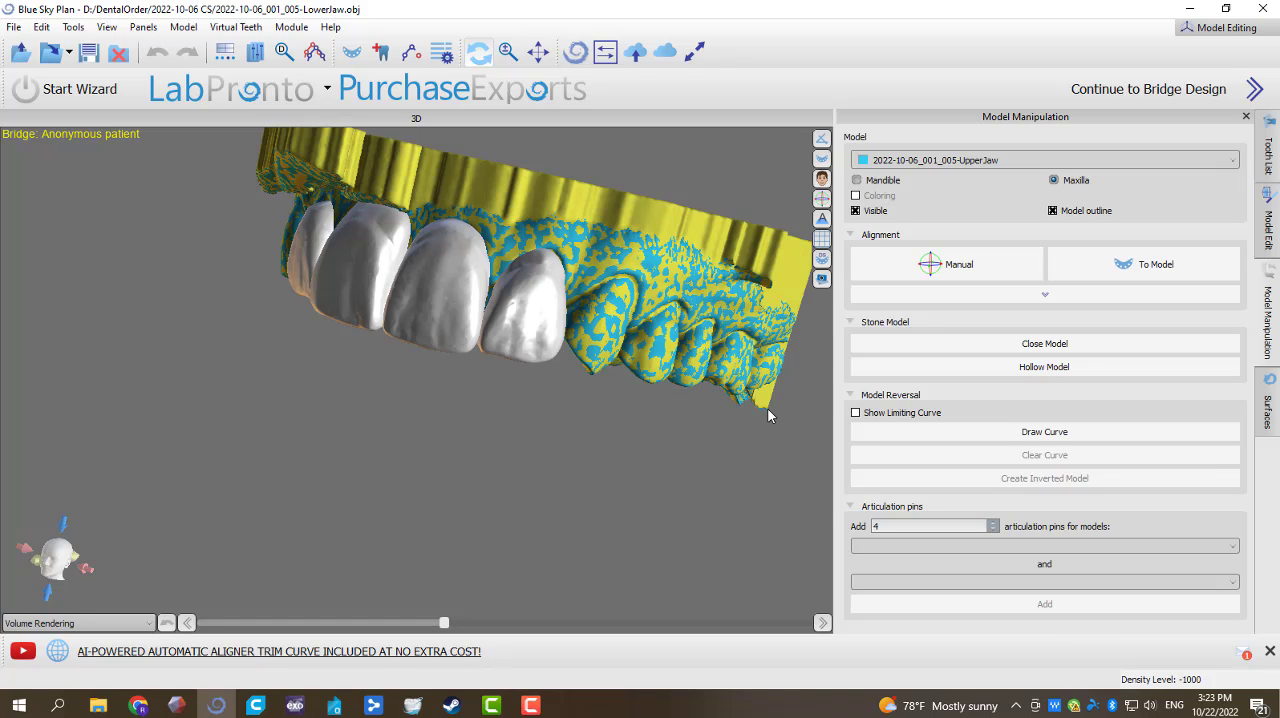
click(1268, 405)
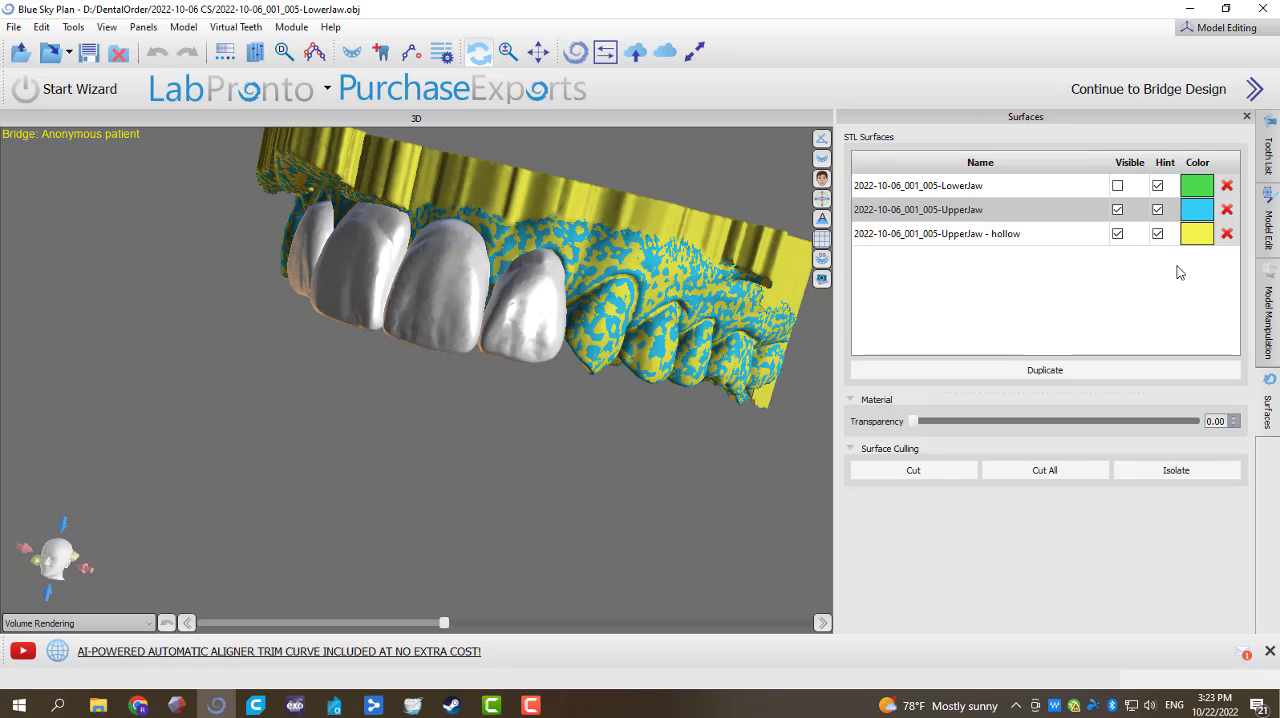
click(1117, 211)
drag(126, 494, 168, 490)
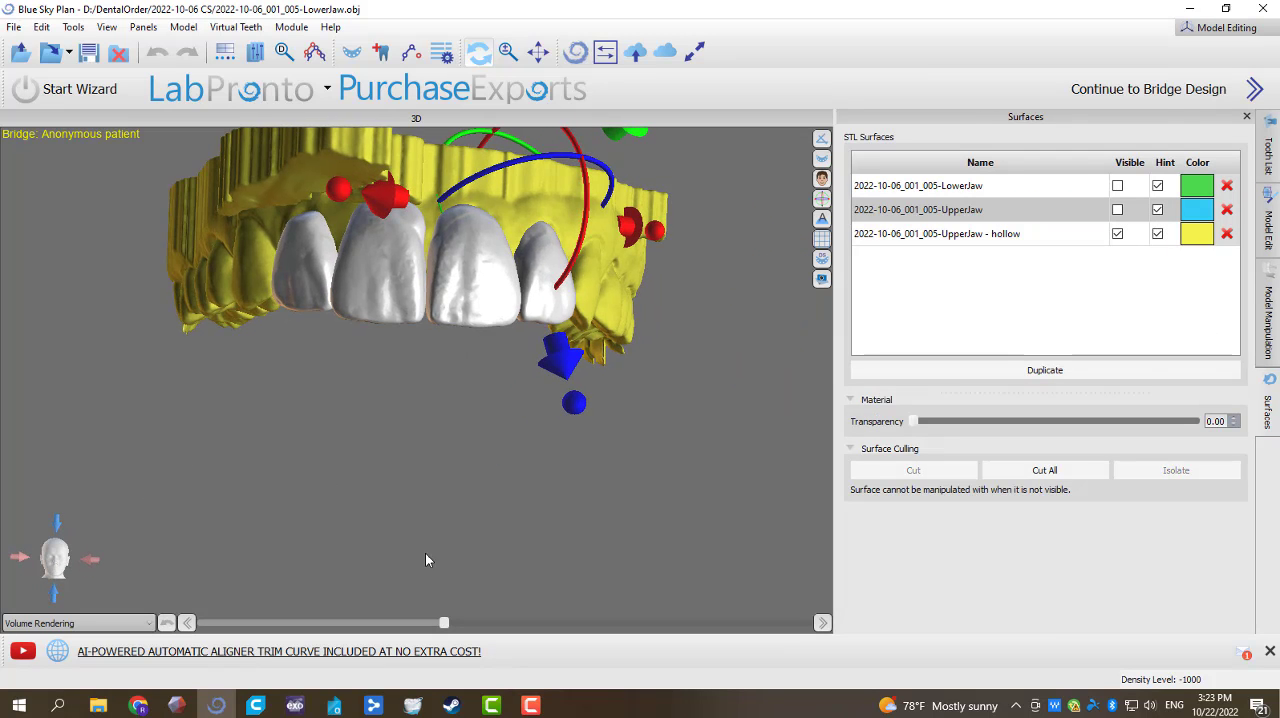
drag(425, 553, 437, 374)
drag(321, 414, 324, 154)
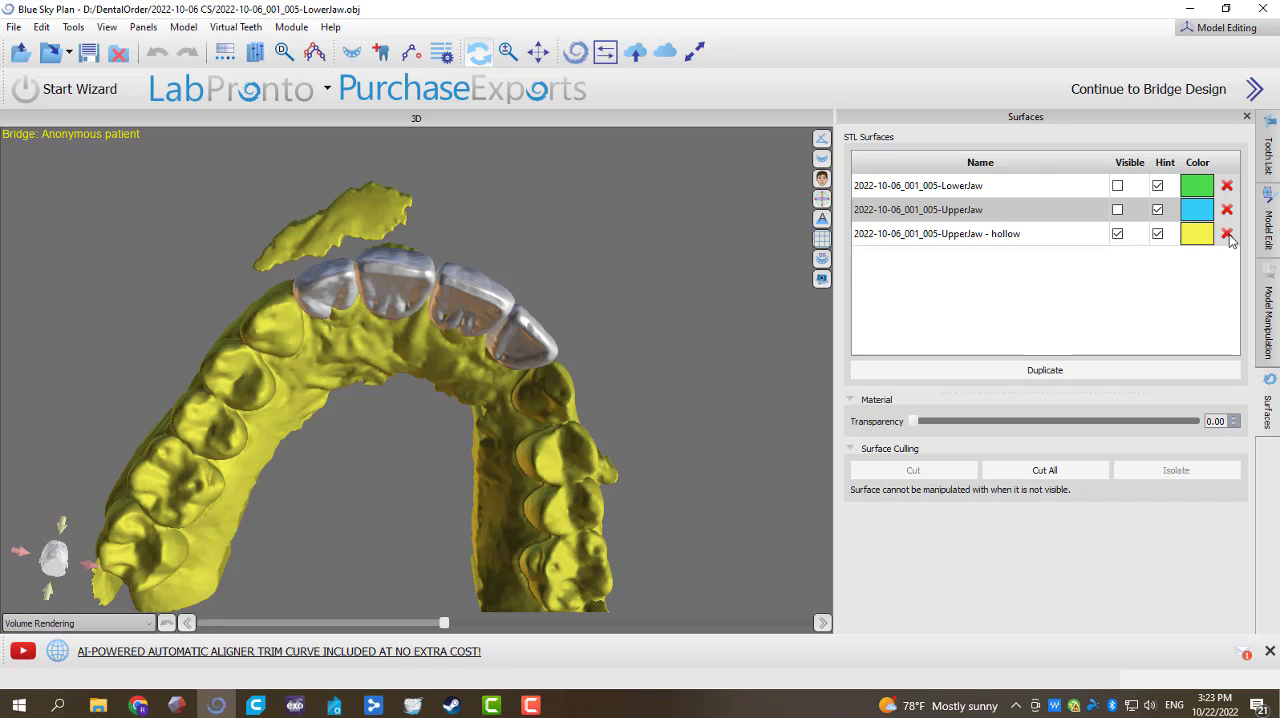
Step: Delete the hollow copy of the UpperJaw and show the original UpperJaw scan again
click(1227, 234)
click(1117, 210)
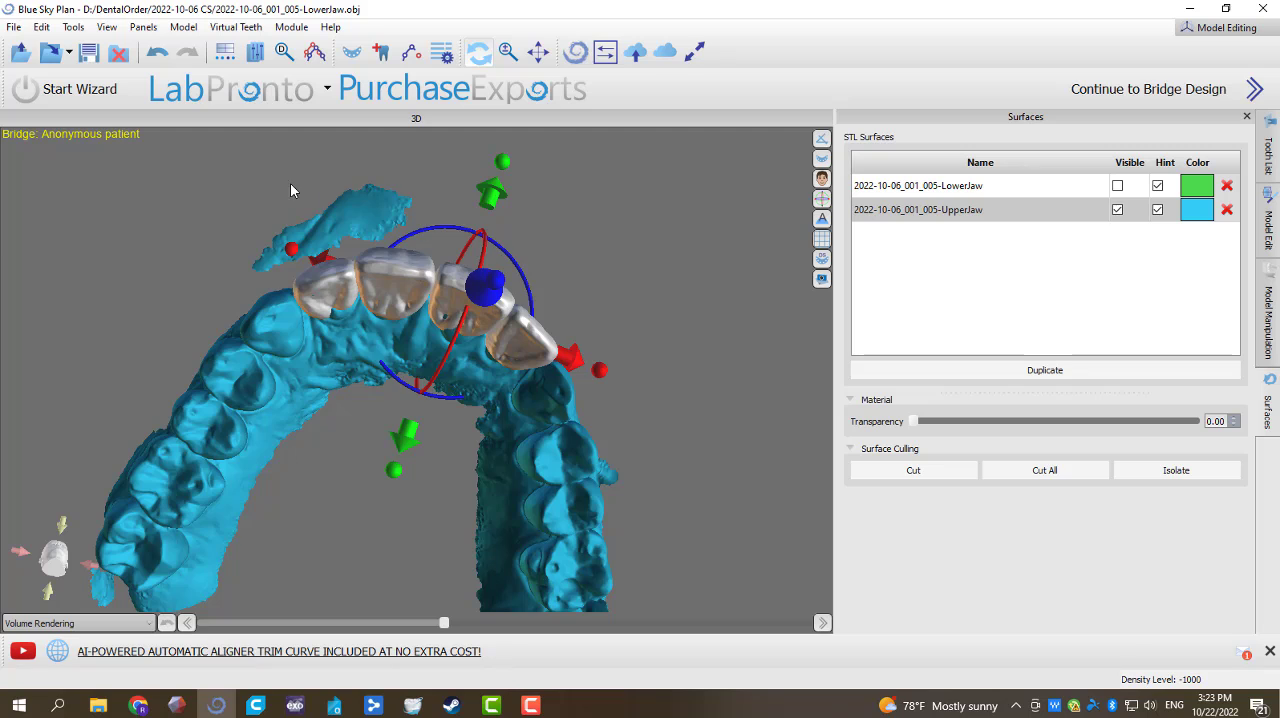
Step: Cut away the loose scan fragment in front of the incisors from the UpperJaw surface
drag(290, 190, 323, 190)
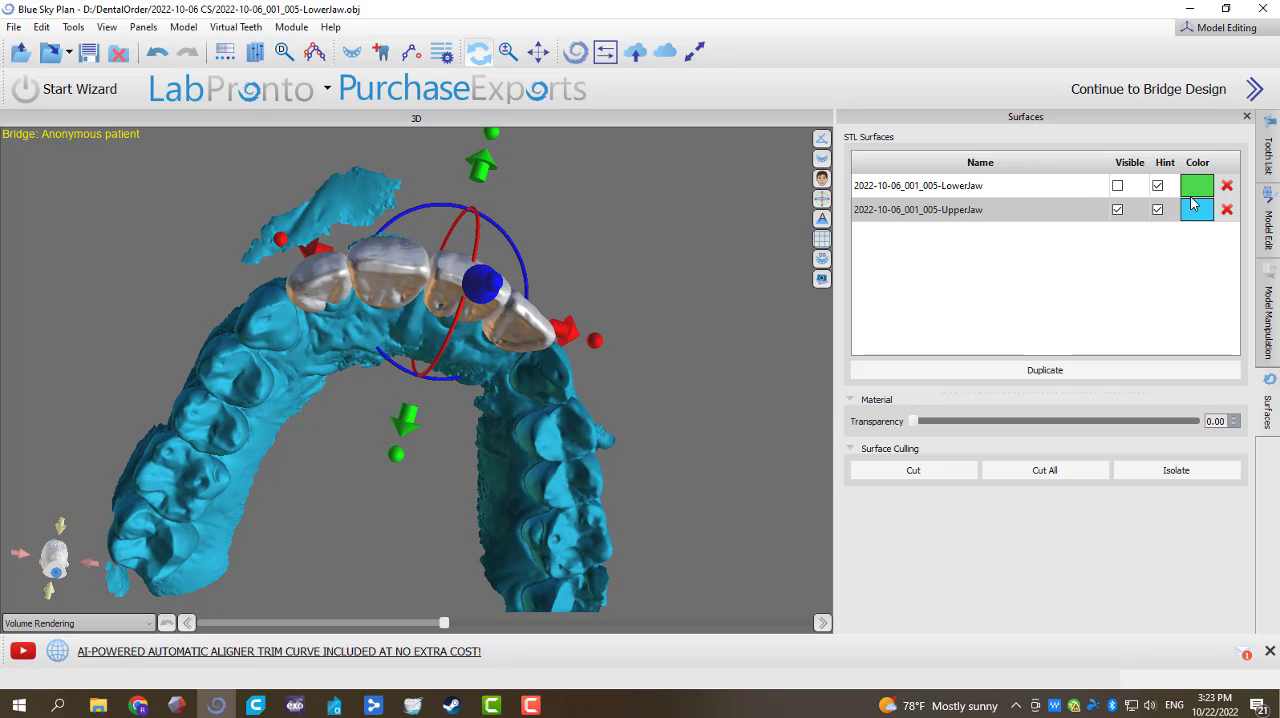
click(905, 472)
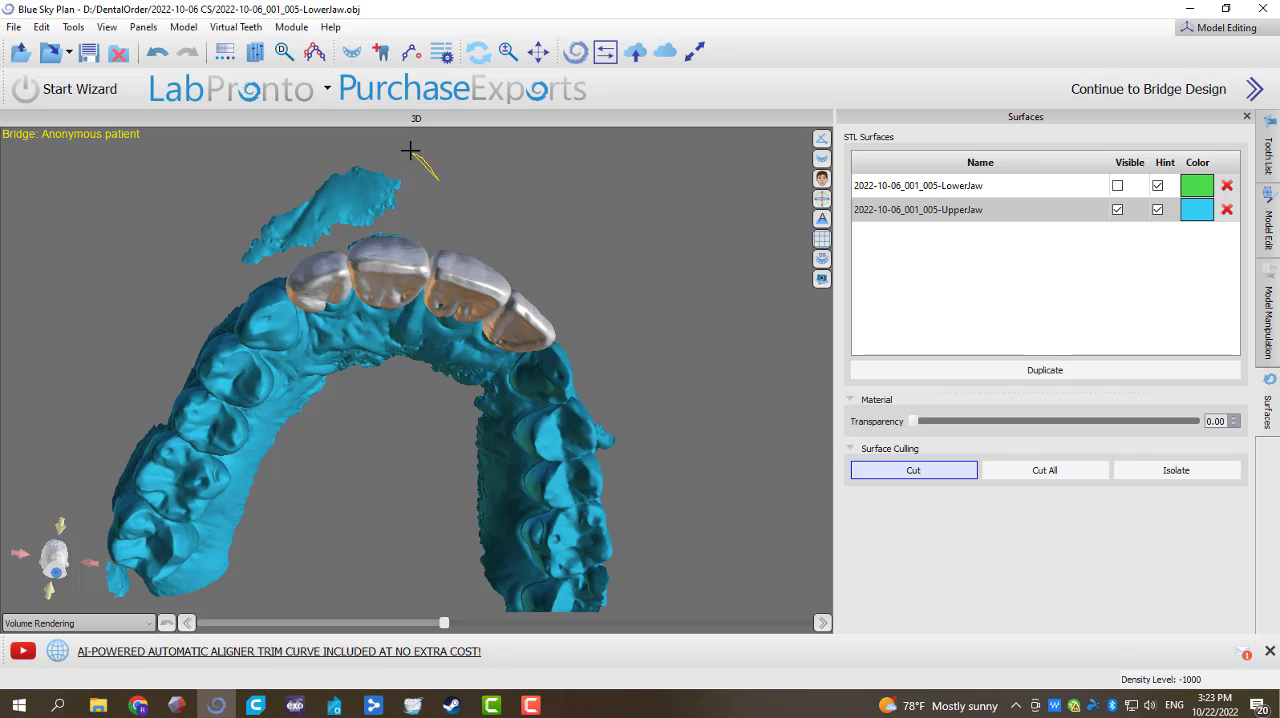
mouse_move(348, 132)
mouse_down()
mouse_move(194, 220)
mouse_move(242, 266)
mouse_move(303, 258)
mouse_up()
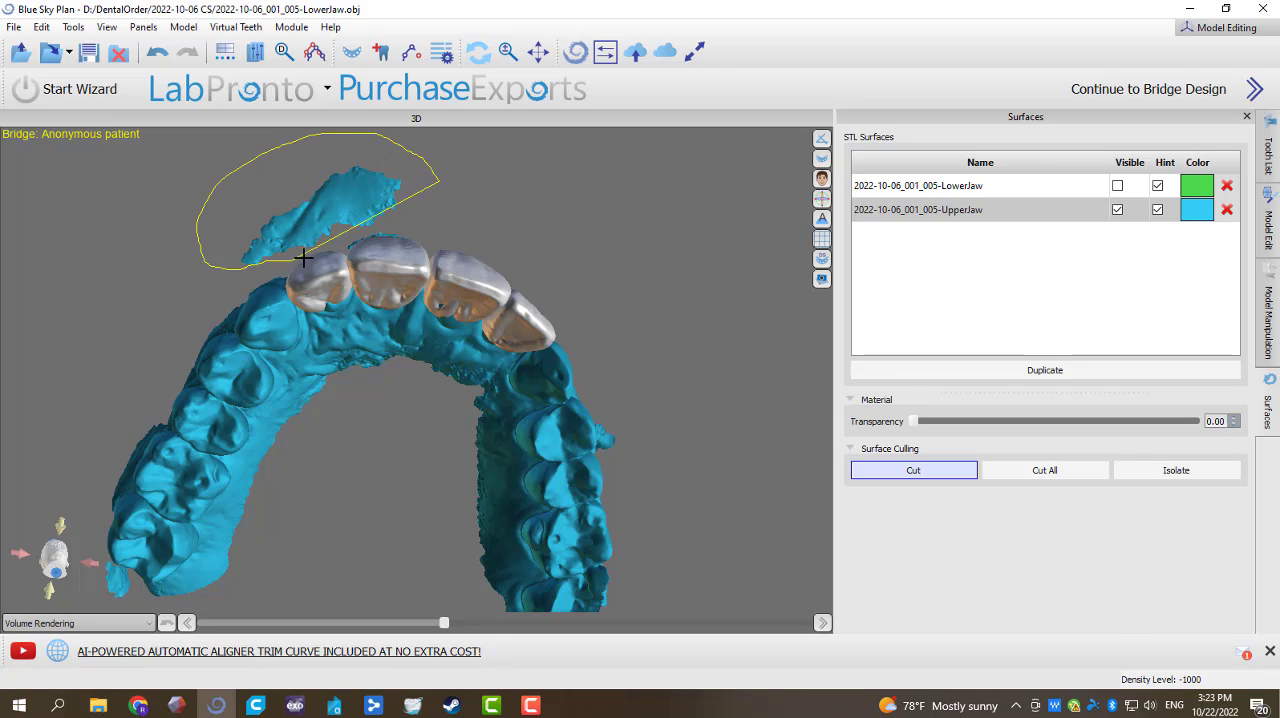
drag(412, 215, 428, 198)
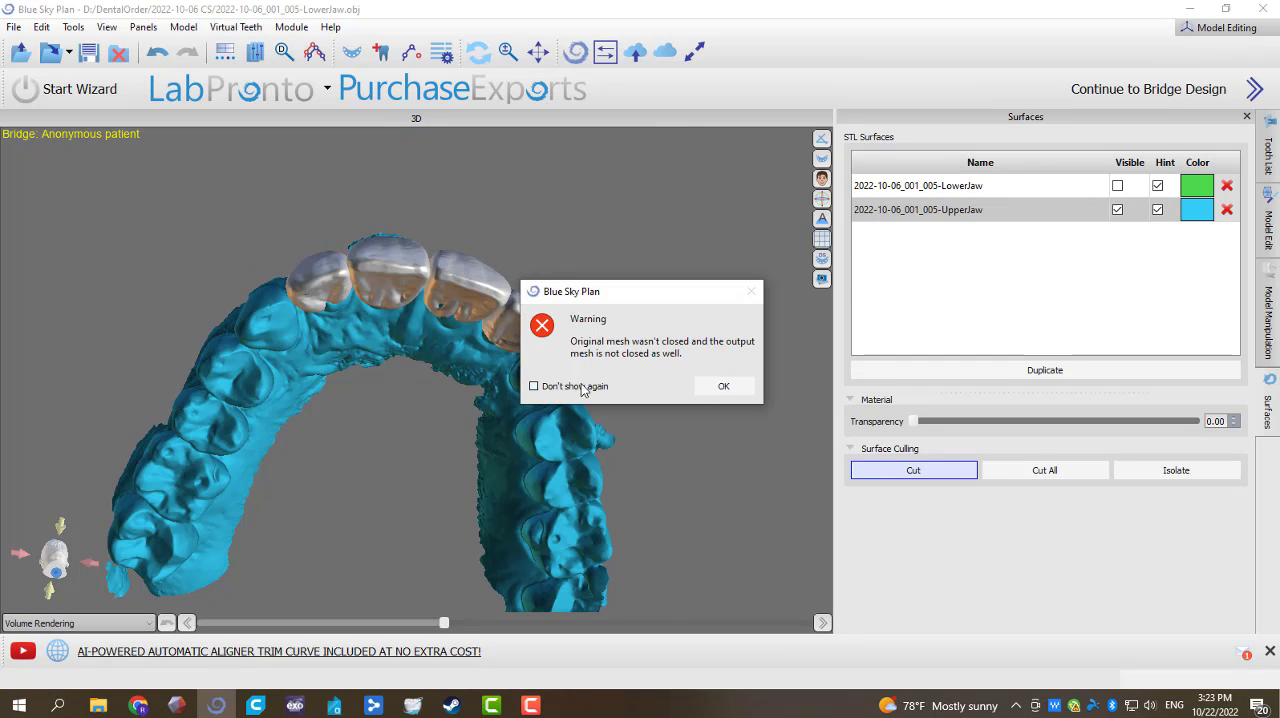
click(723, 386)
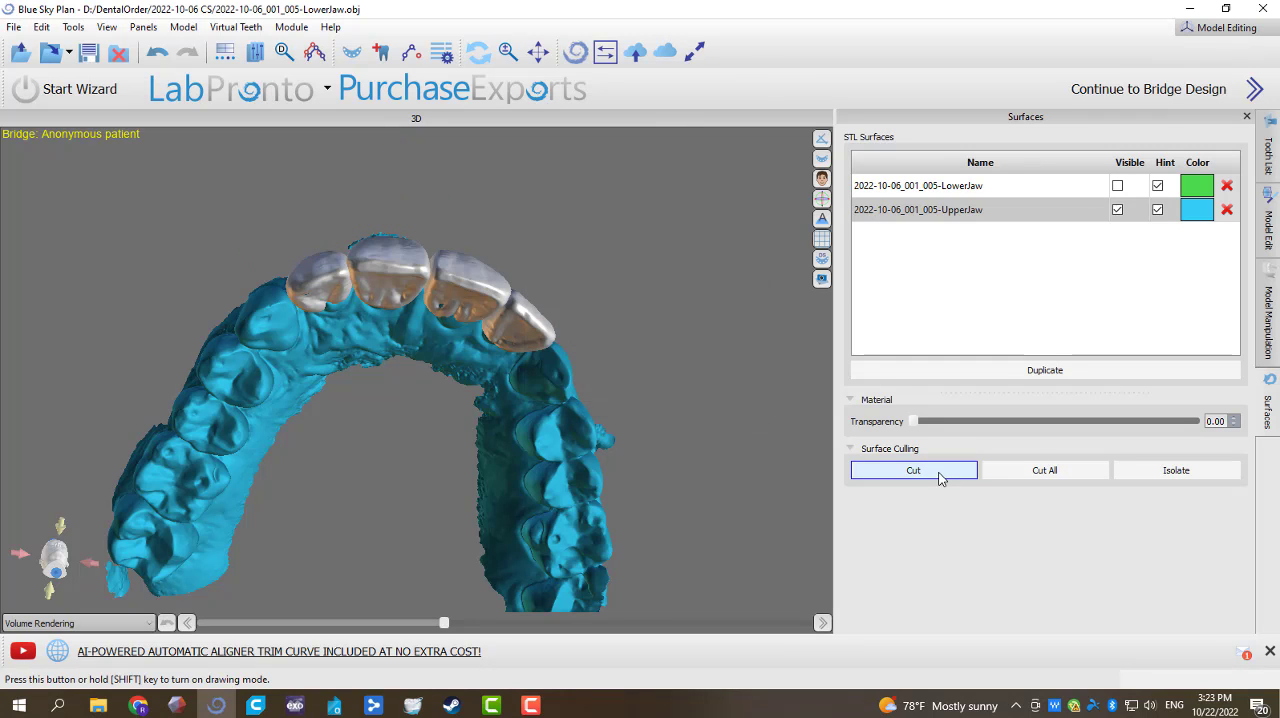
Step: Create a hollow stone model from the trimmed UpperJaw scan and hide the original scan
drag(626, 263, 451, 556)
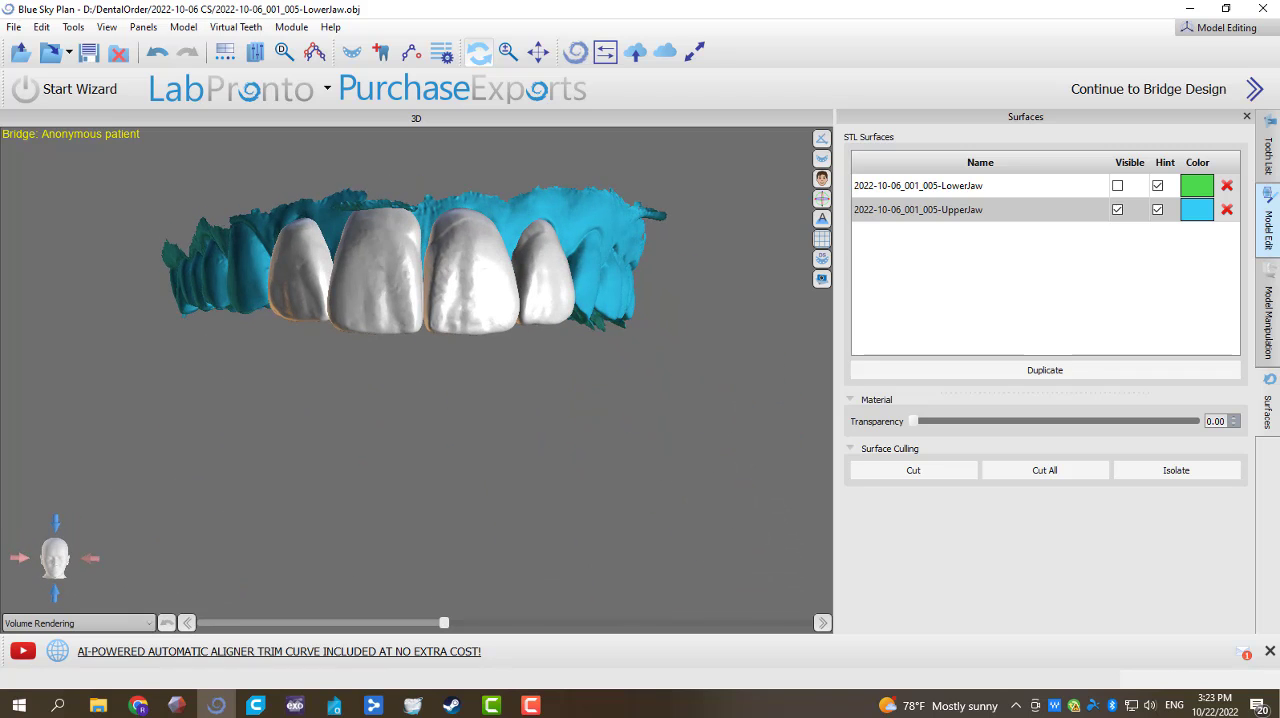
click(1268, 315)
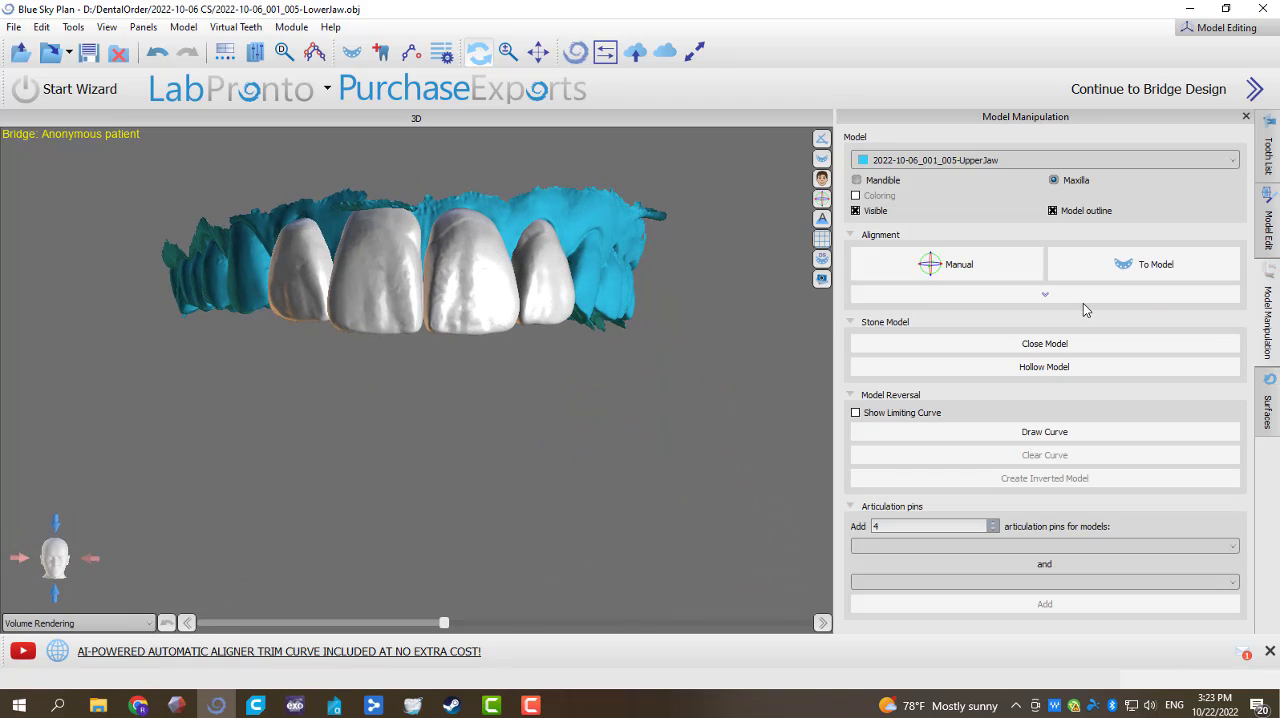
click(1128, 369)
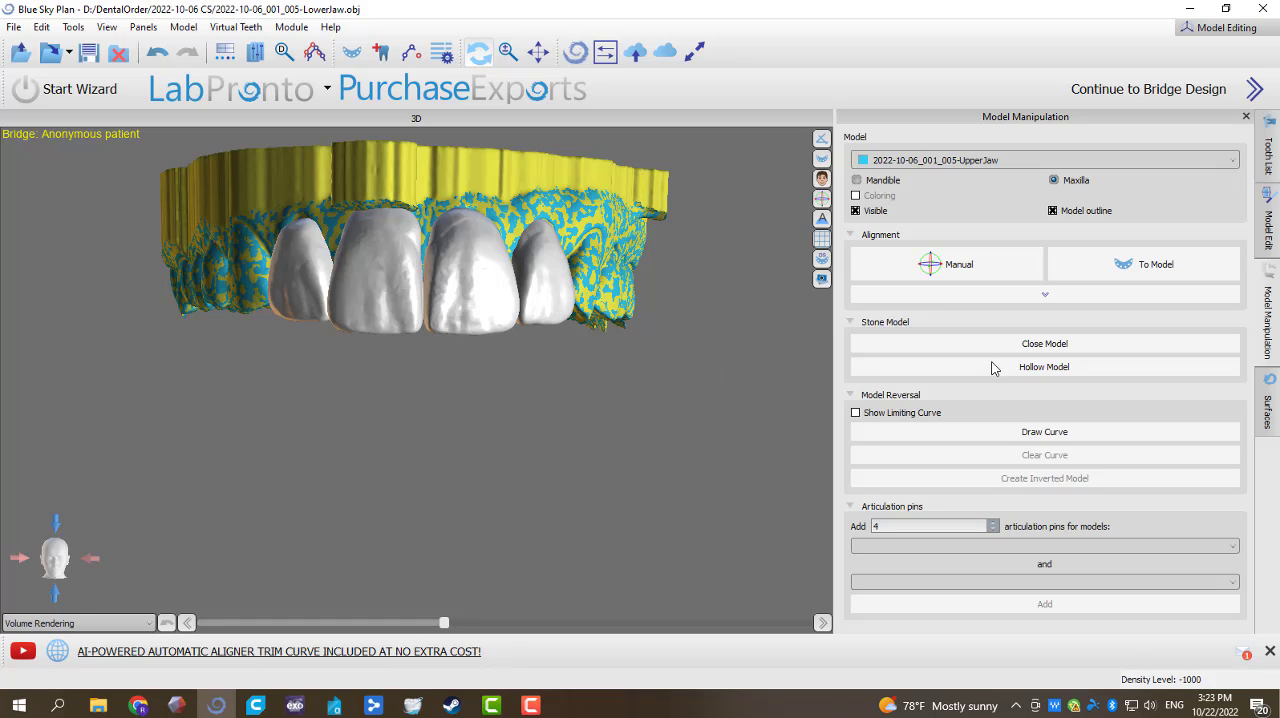
click(1270, 406)
click(1118, 219)
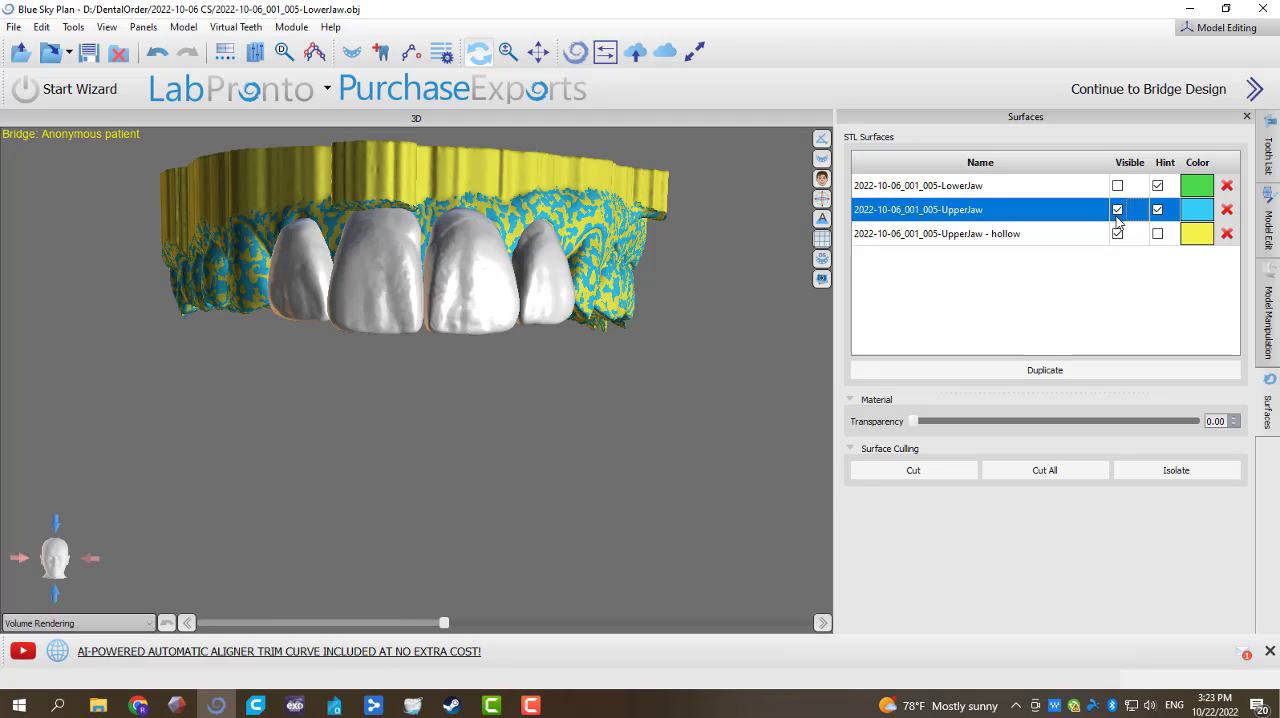
click(1120, 212)
drag(657, 510, 520, 430)
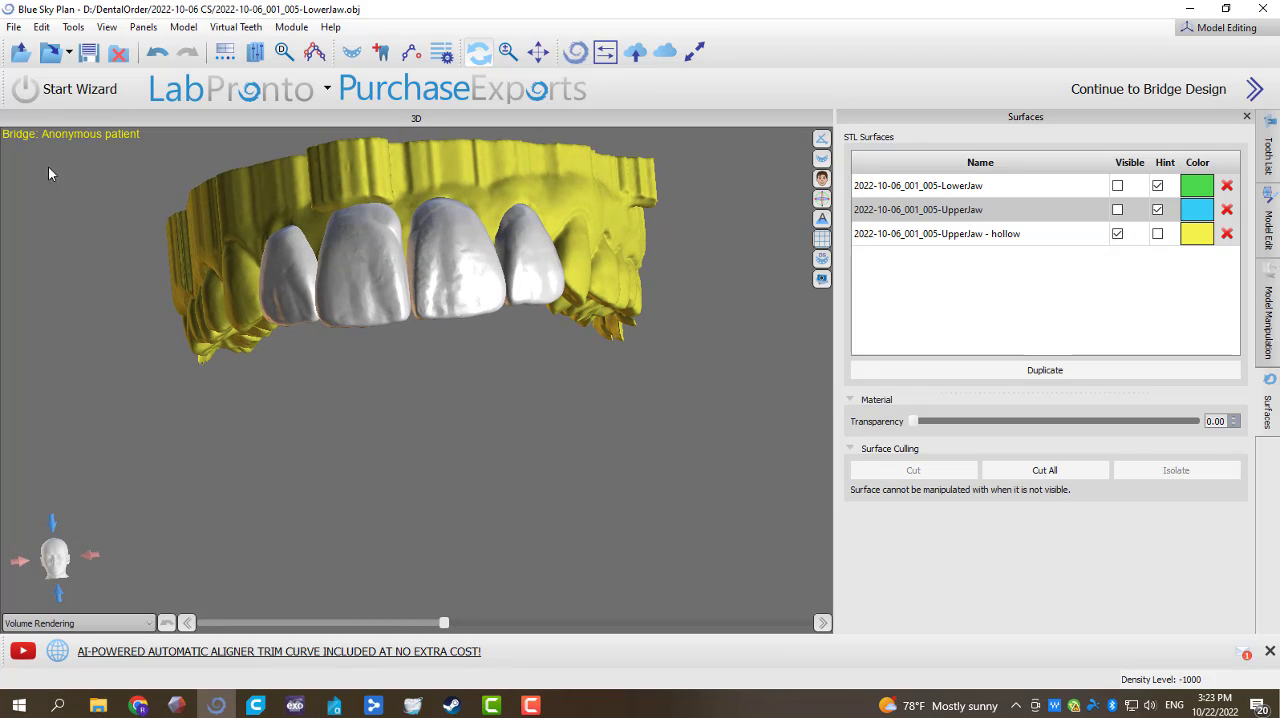
Step: Export the hollow UpperJaw with the four incisors as a standard-quality STL named "wax up model" in the 2022-10-06 CS folder
click(13, 27)
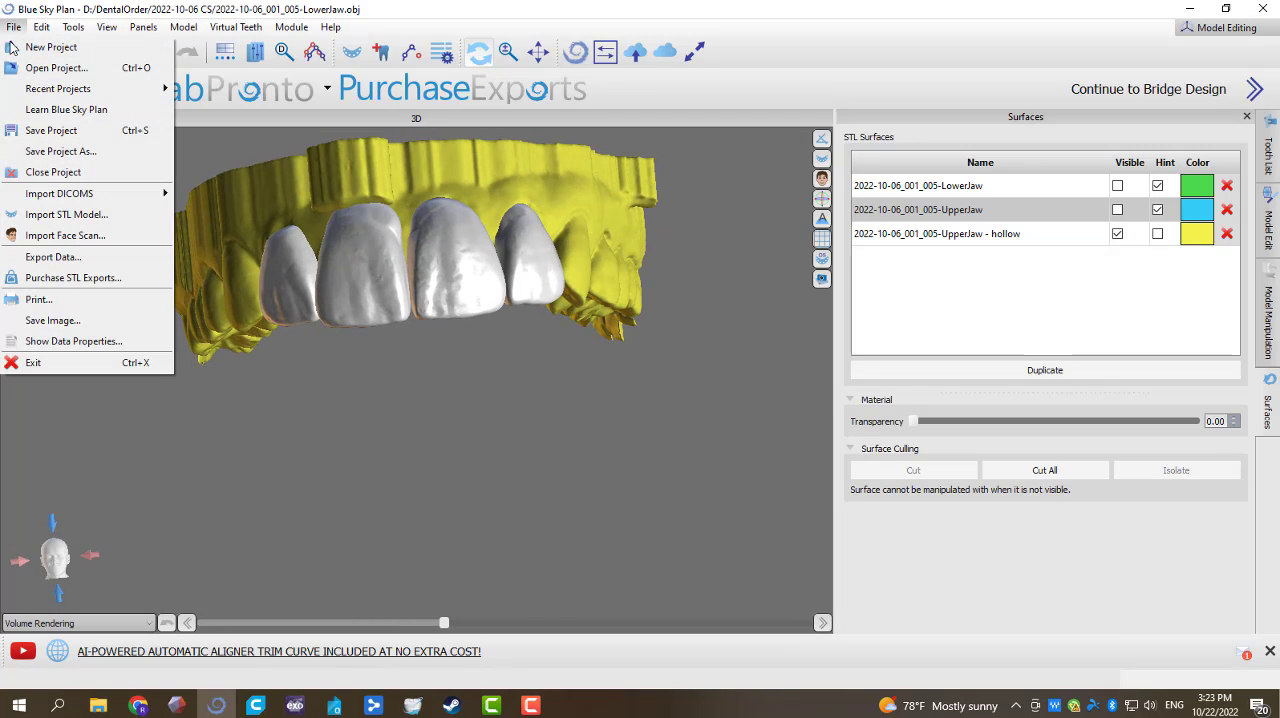
click(53, 257)
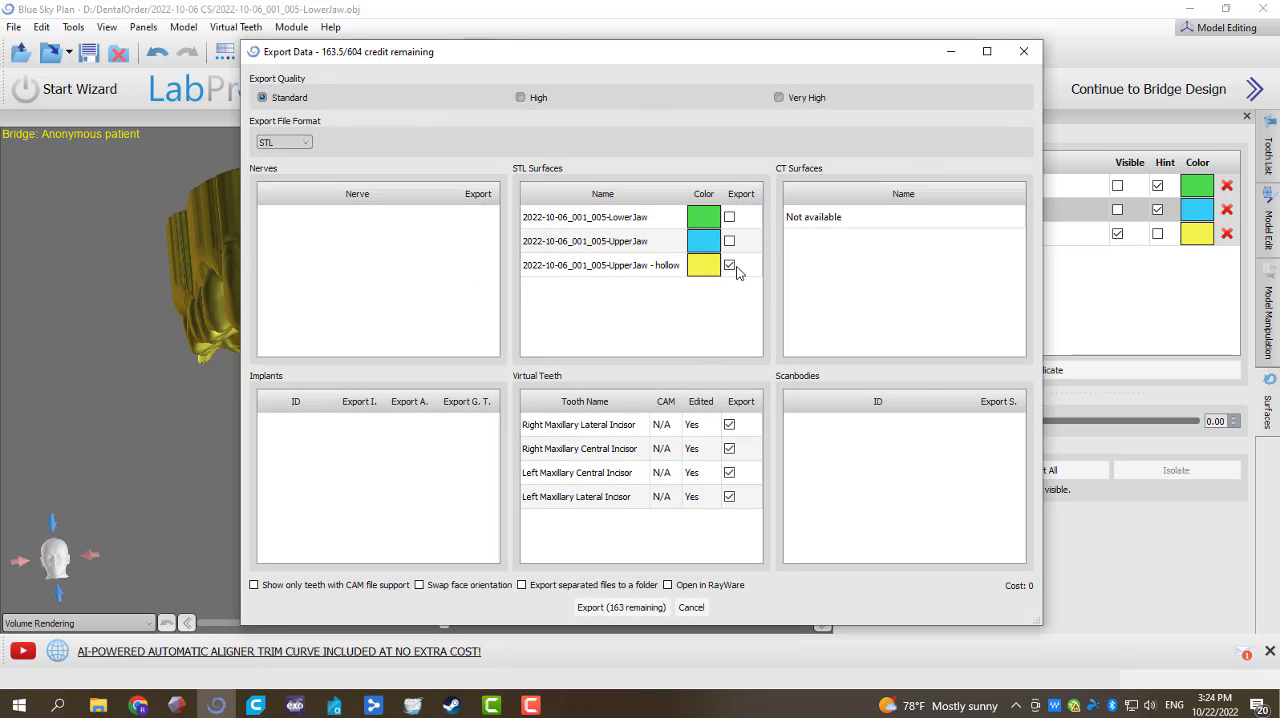
click(624, 610)
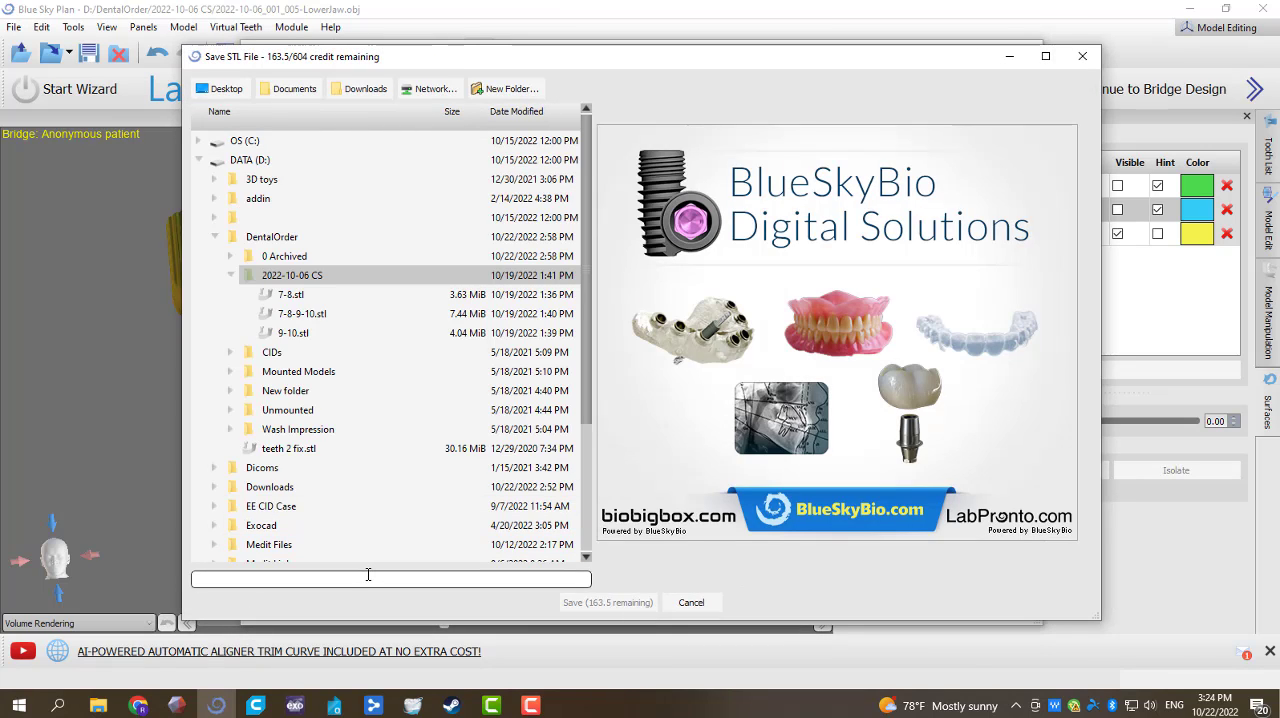
text(wax up model)
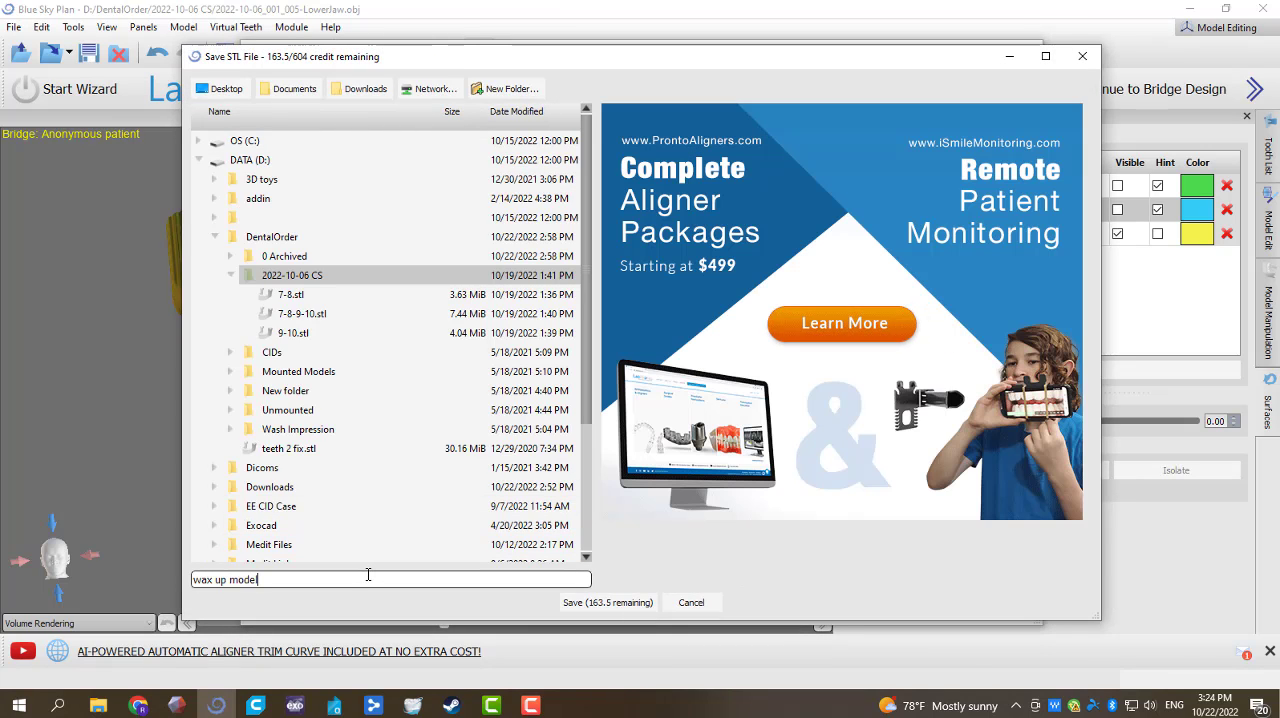
key(Return)
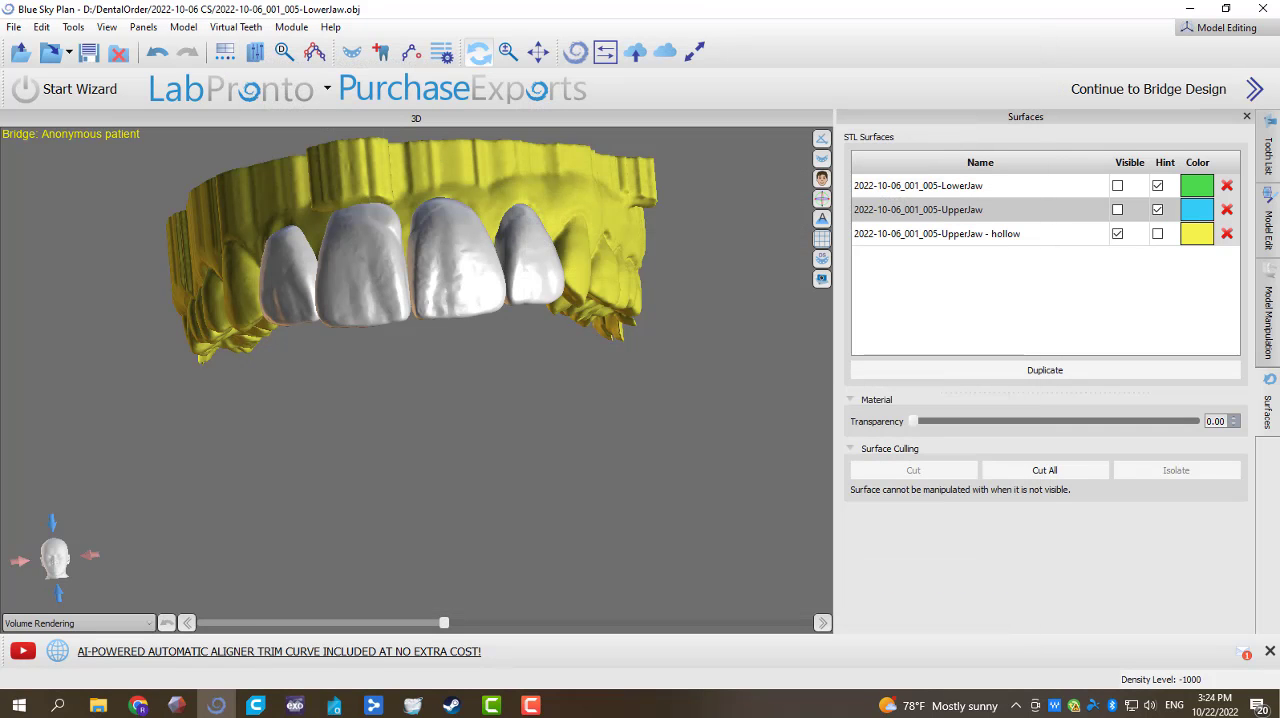
Step: Switch to Alpha 3D and set the printer to SOL | Medium M BP
click(1277, 705)
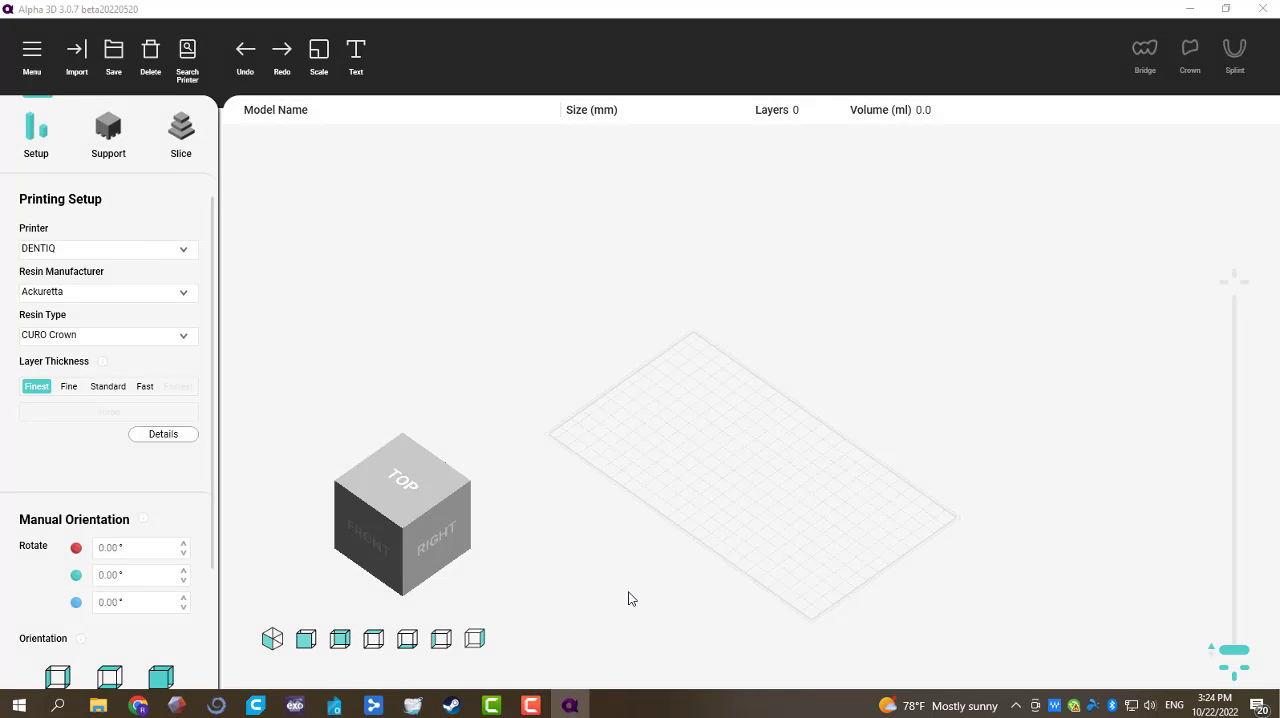
middle_drag(628, 592, 703, 537)
drag(703, 537, 798, 494)
mouse_move(825, 532)
right_down()
mouse_move(898, 441)
mouse_move(991, 417)
mouse_move(669, 483)
mouse_move(789, 543)
mouse_move(779, 564)
mouse_move(843, 572)
mouse_move(790, 545)
right_up()
click(171, 259)
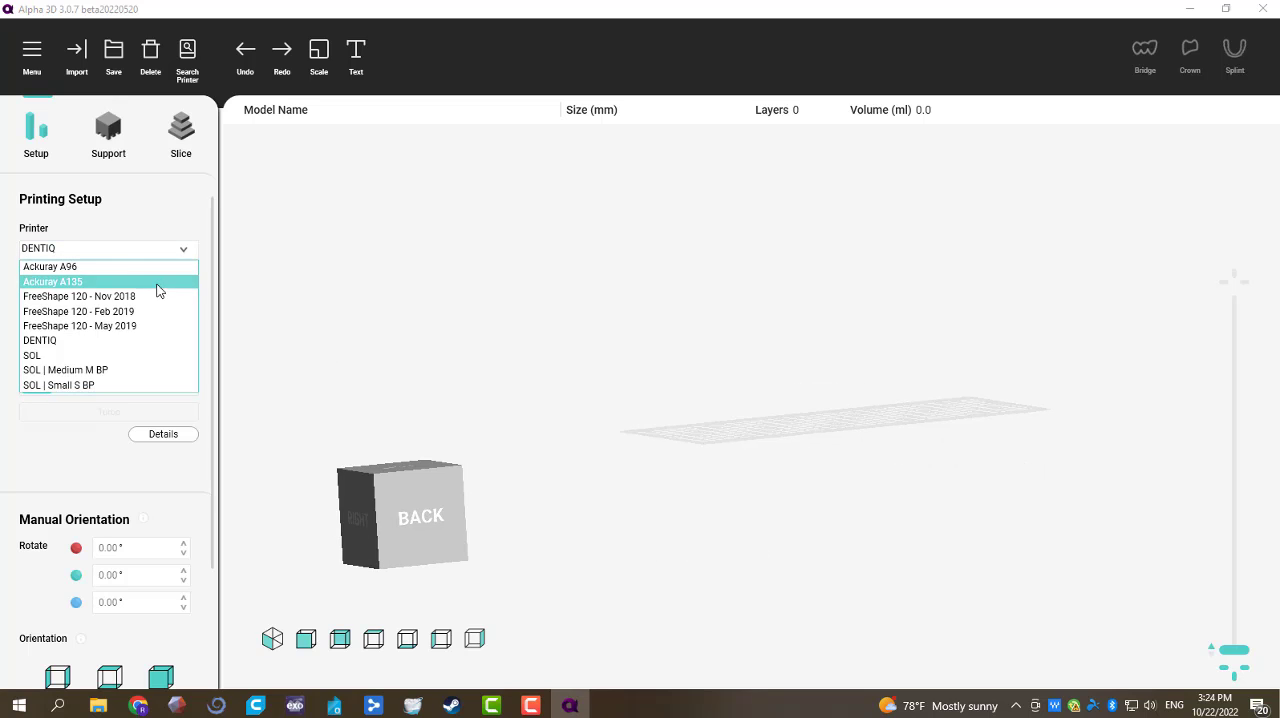
click(136, 355)
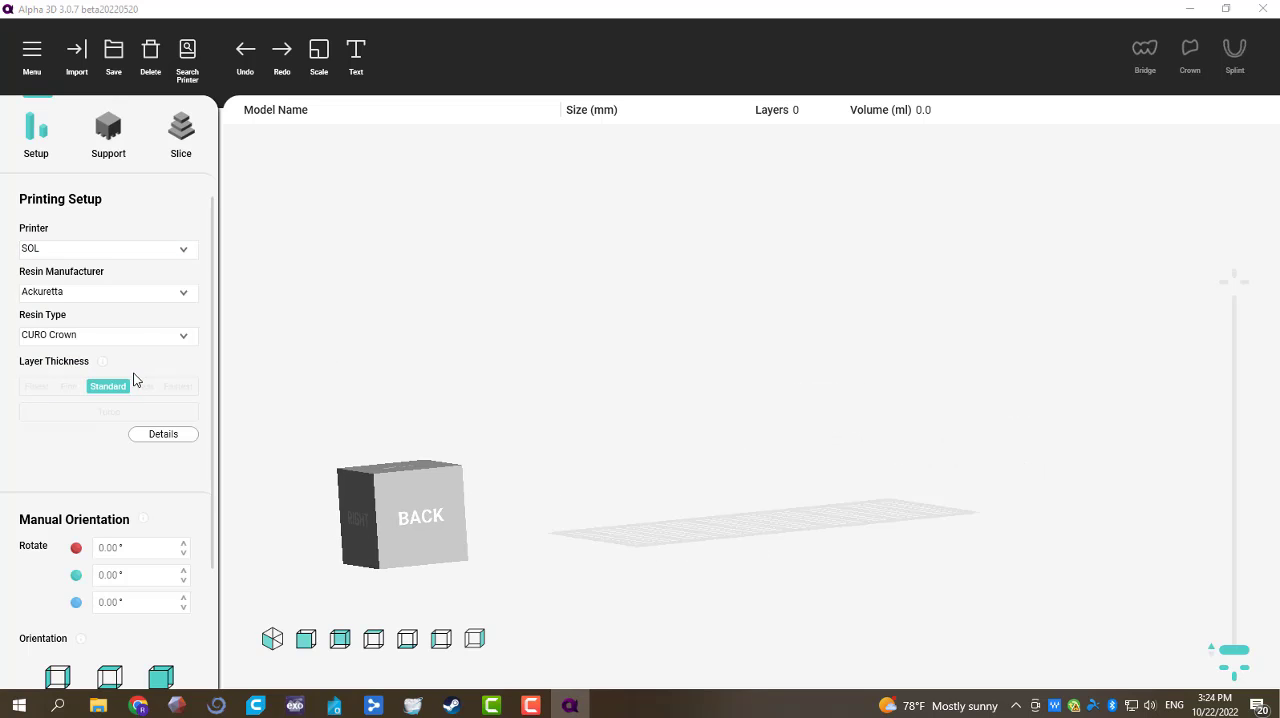
click(148, 258)
click(151, 371)
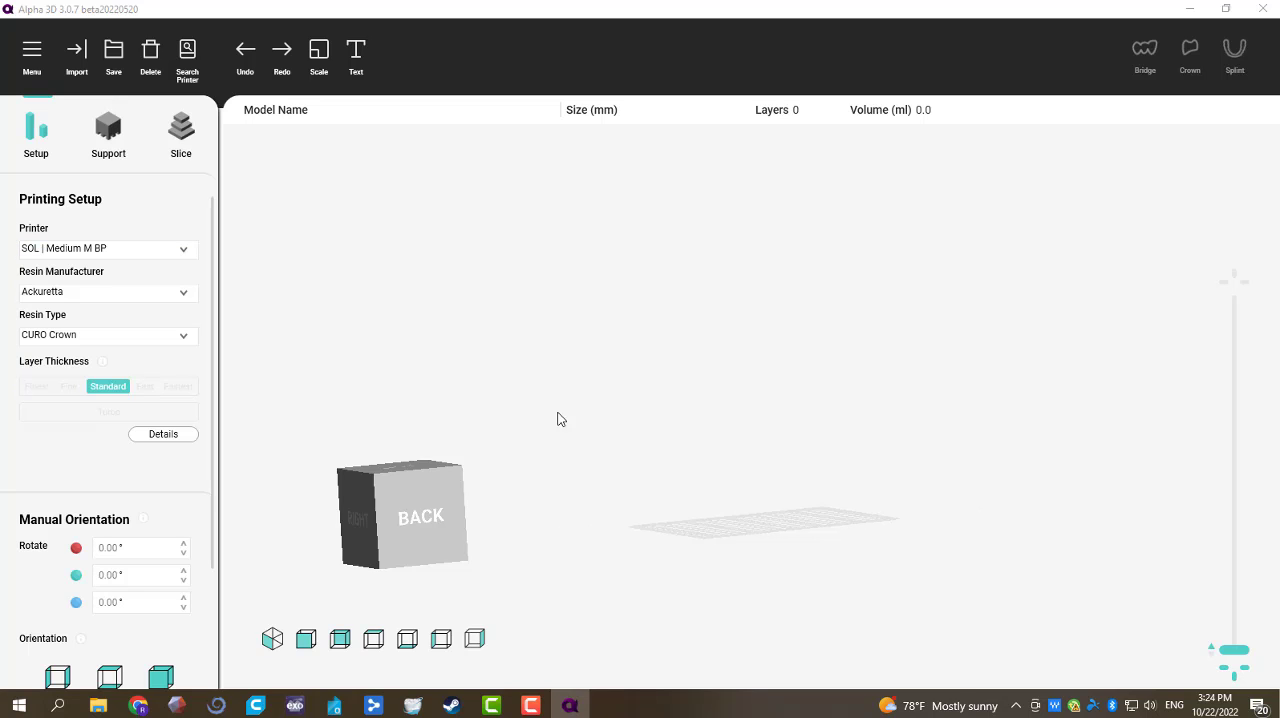
drag(770, 434, 761, 616)
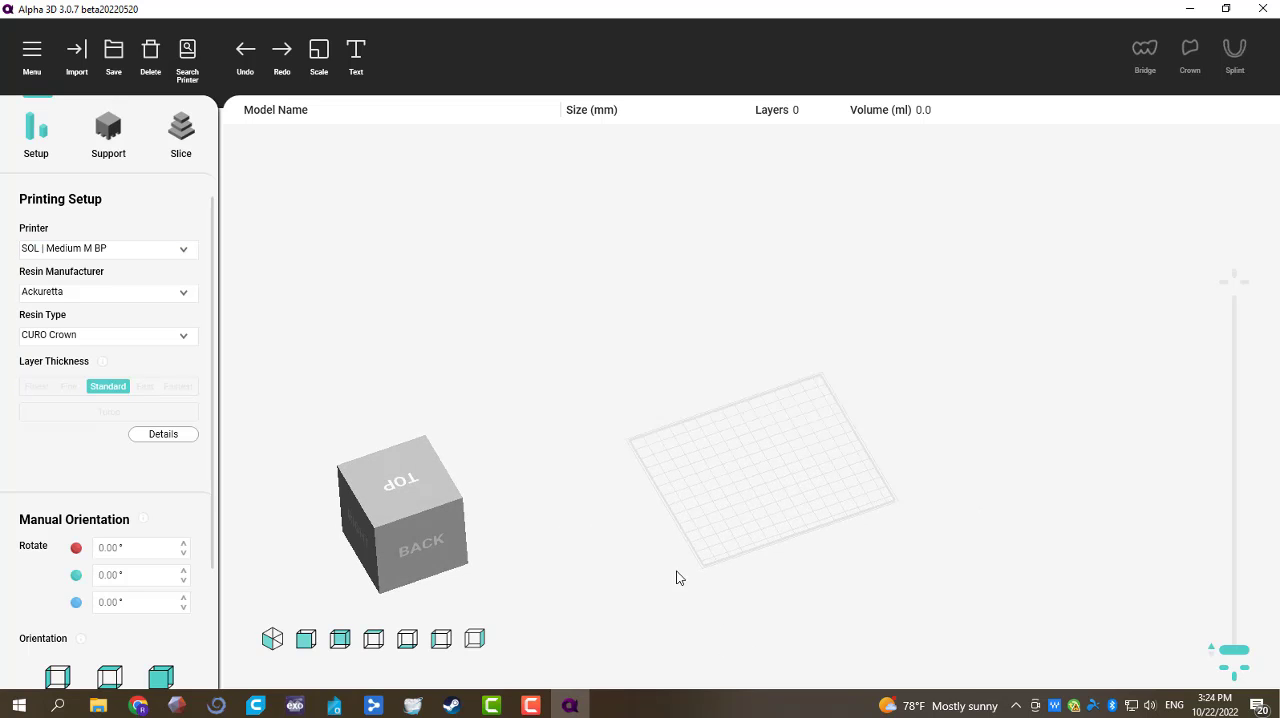
drag(676, 578, 672, 614)
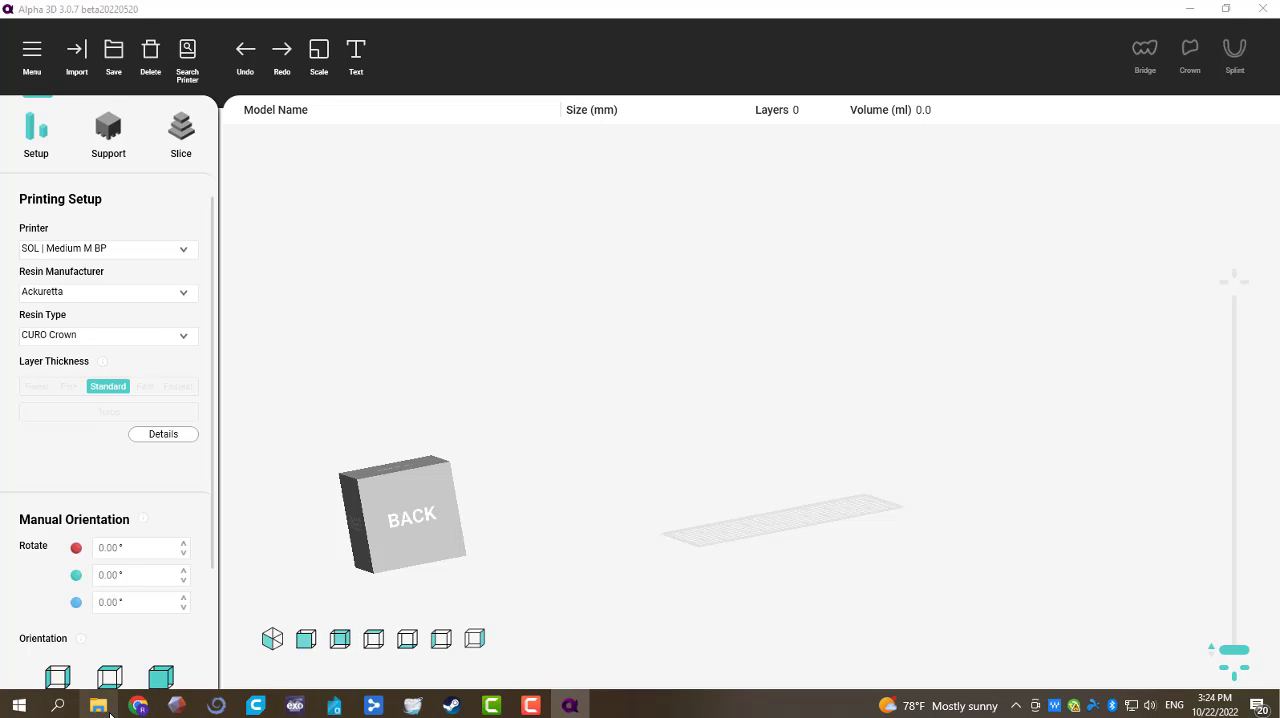
Step: Open the 2022-10-06 CS case folder inside DentalOrder on the DATA (D:) drive in File Explorer
click(100, 706)
click(80, 283)
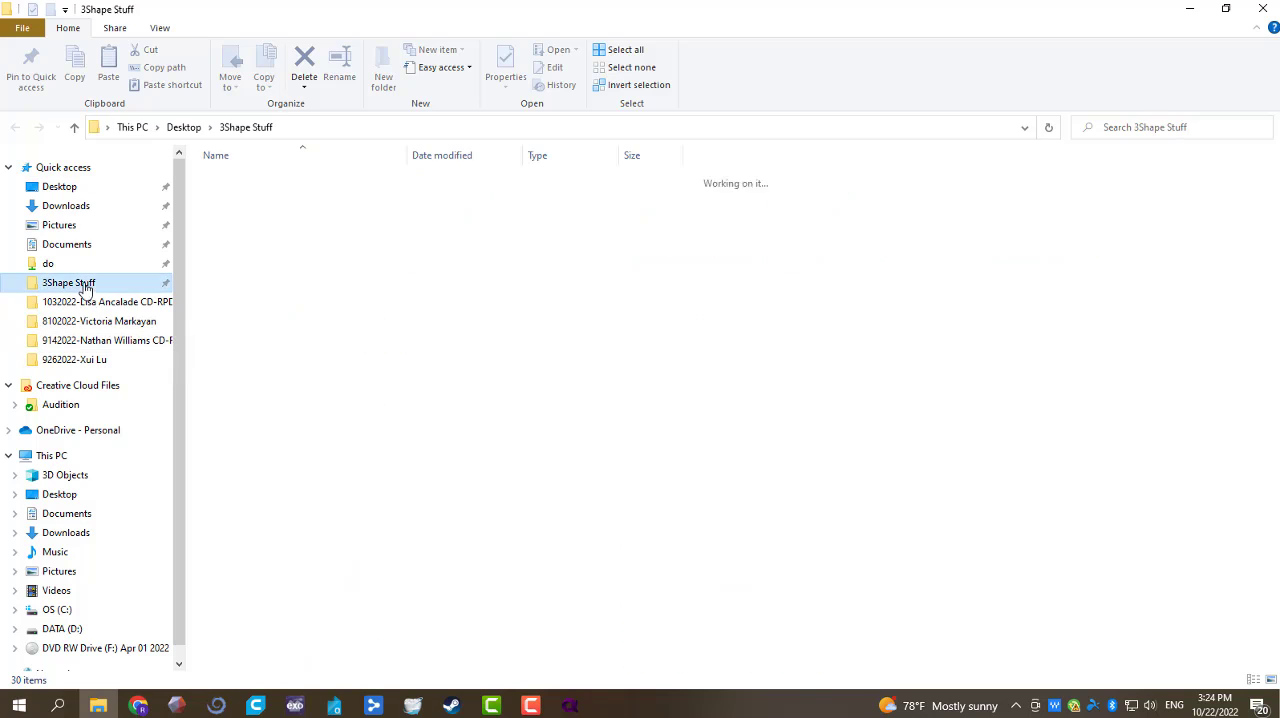
click(85, 301)
click(245, 128)
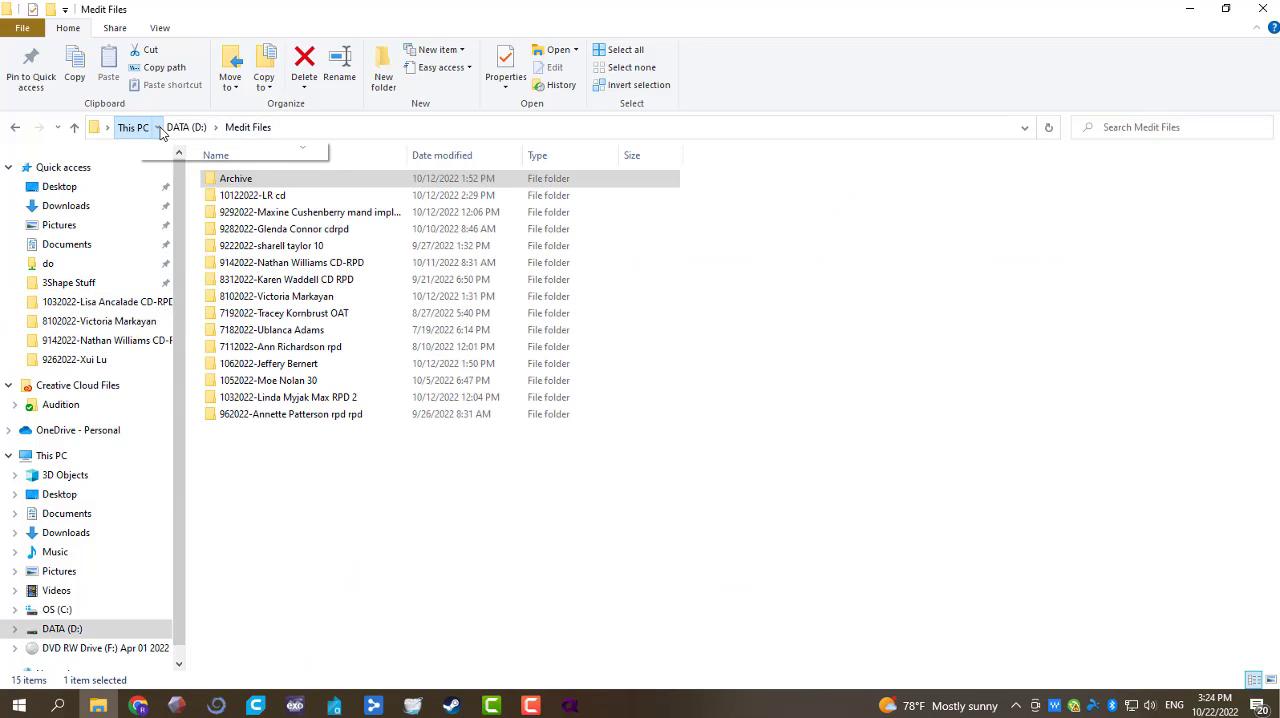
click(185, 127)
click(268, 214)
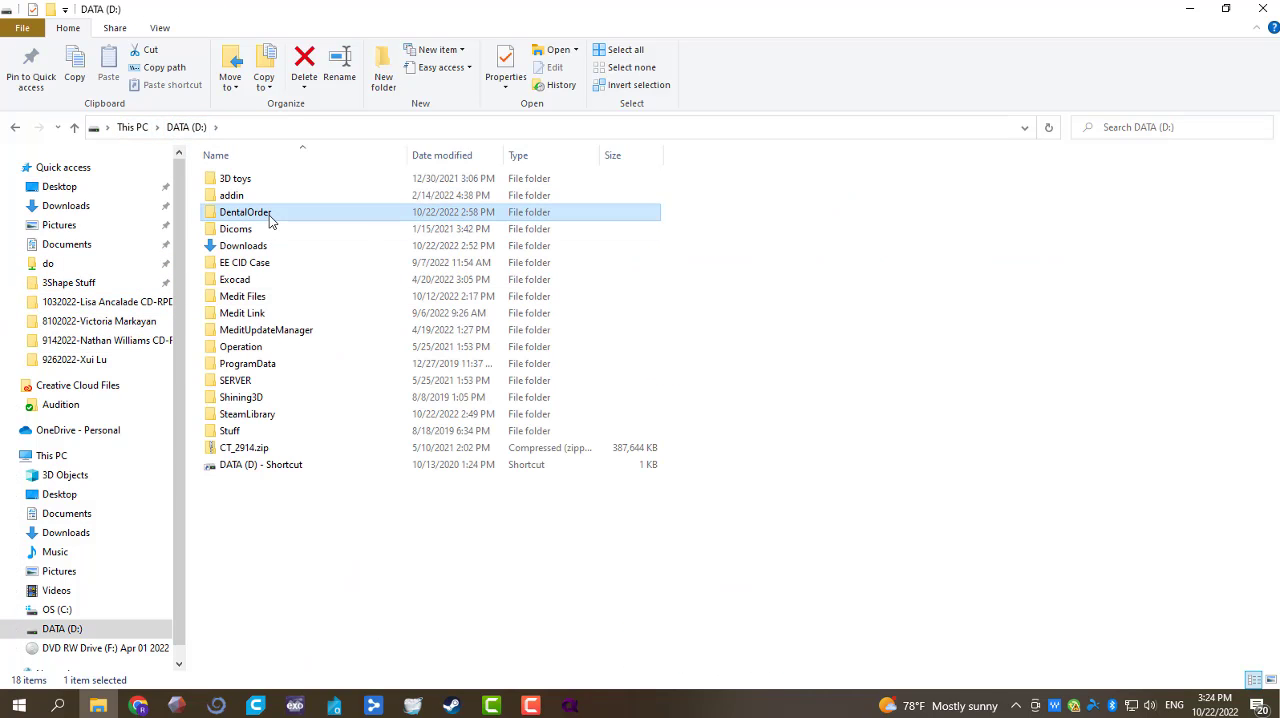
click(262, 213)
double_click(323, 212)
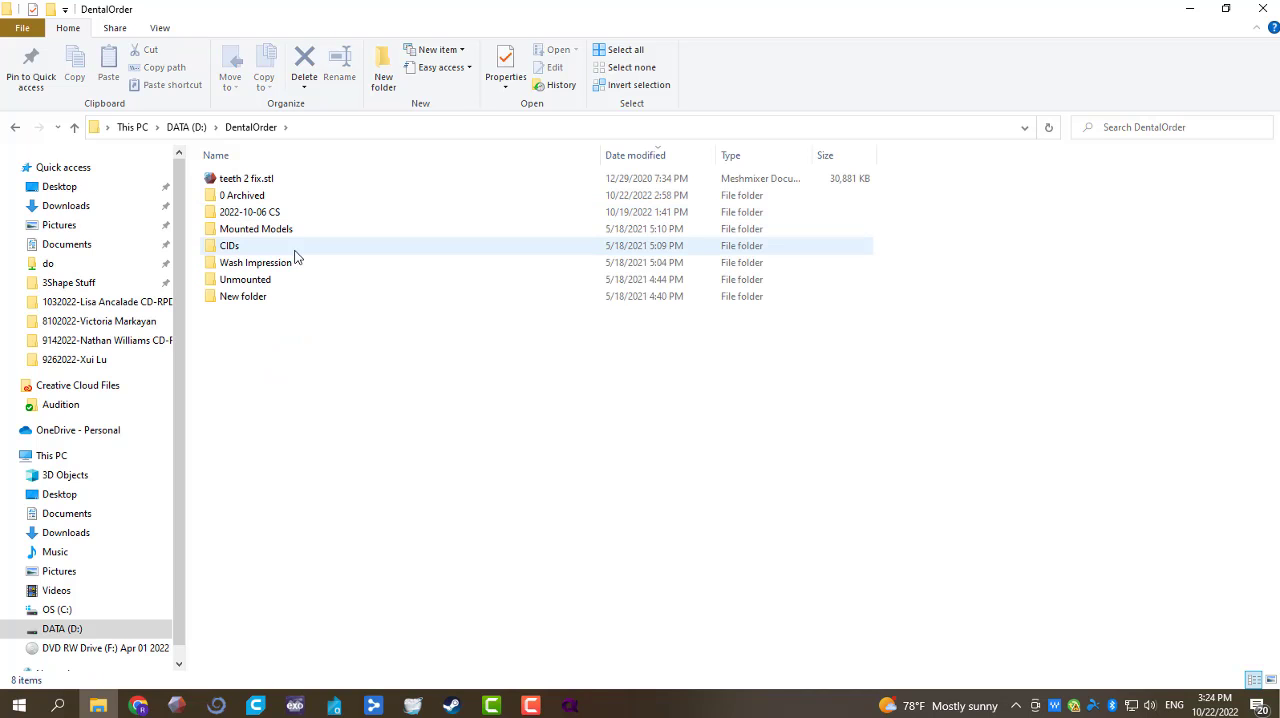
double_click(305, 212)
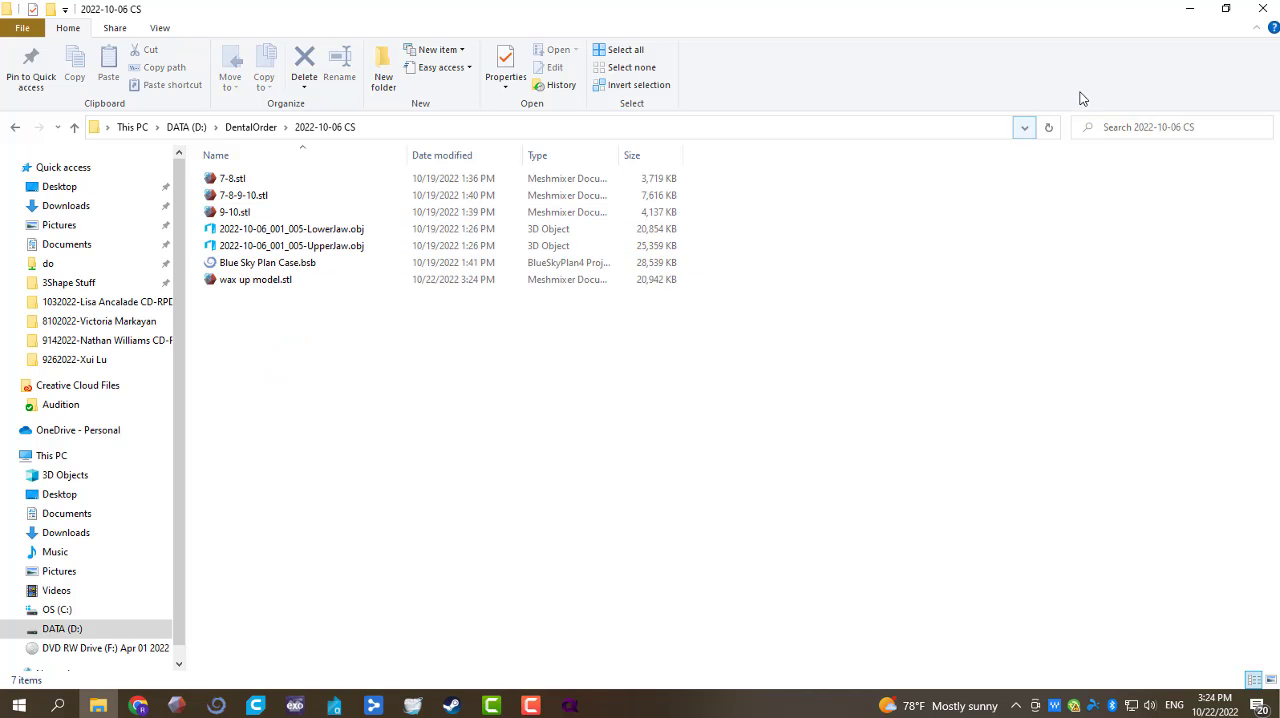
Step: Load wax up model.stl from the case folder onto the Alpha 3D build platform
click(1222, 8)
drag(404, 372, 771, 486)
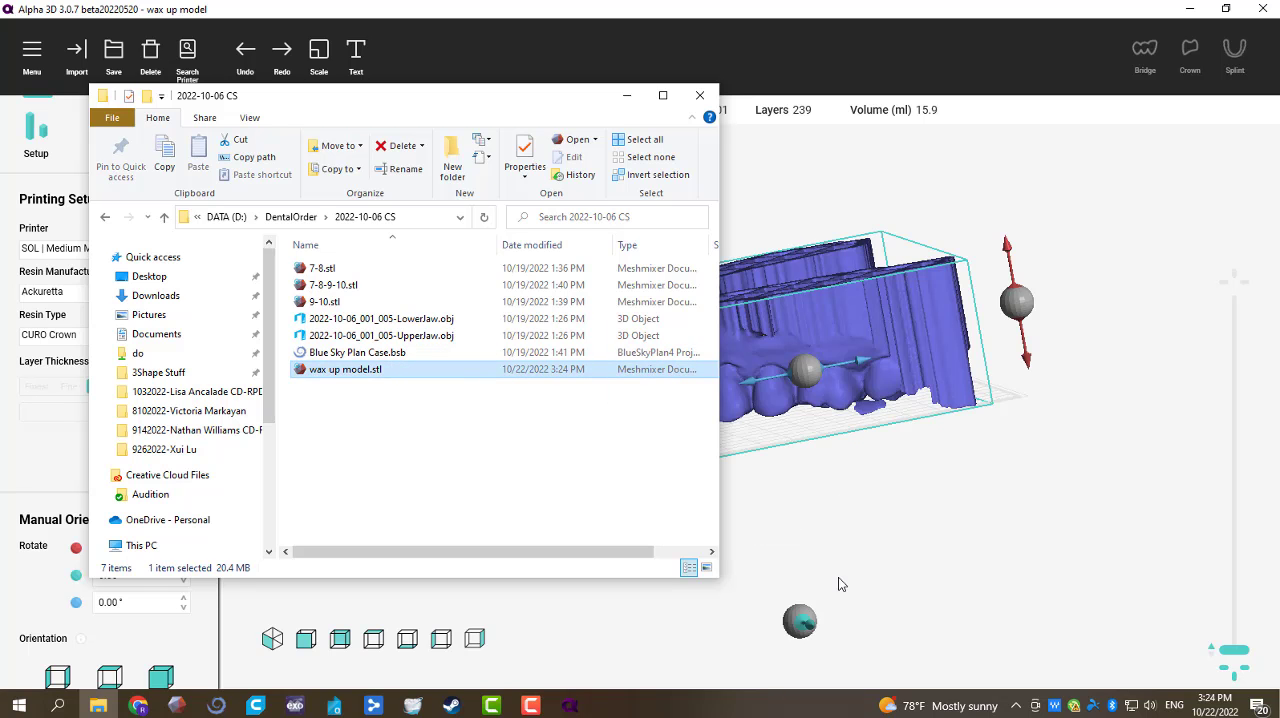
click(931, 576)
Step: Rotate the wax up model about its red axis to -164.59° and inspect the arch from several sides
drag(497, 416, 857, 541)
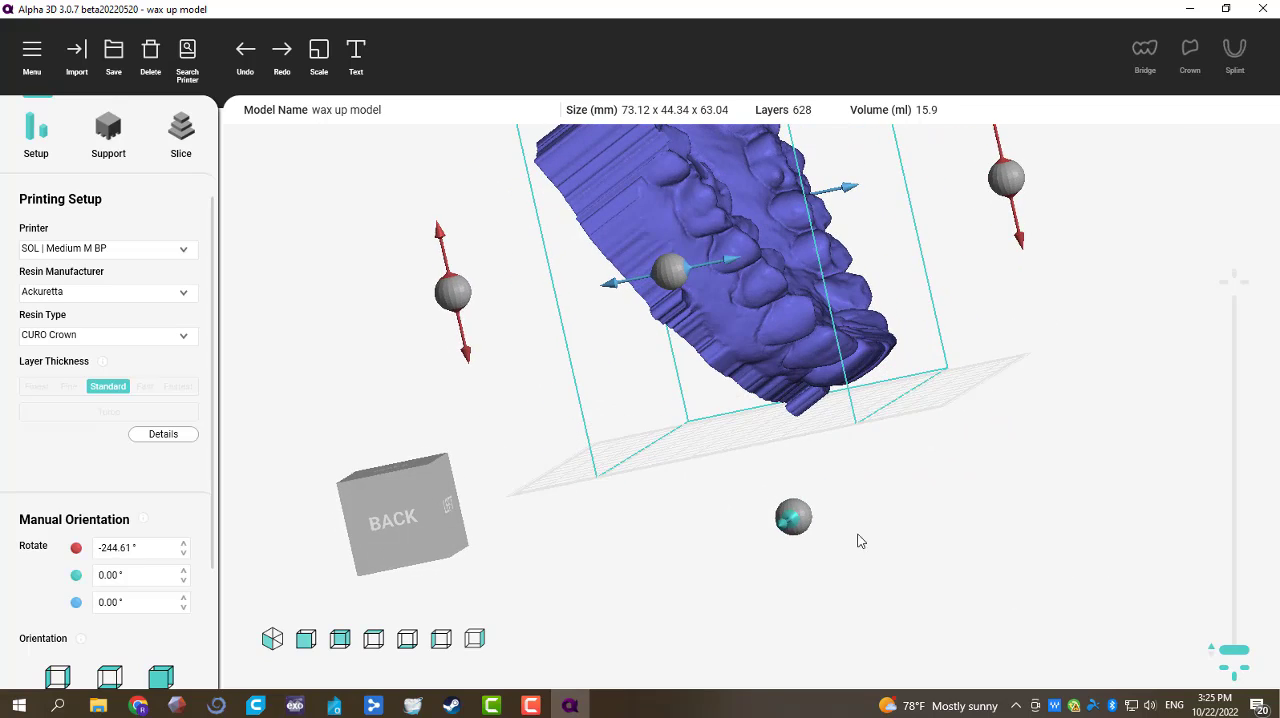
drag(459, 310, 972, 238)
right_drag(1077, 420, 472, 508)
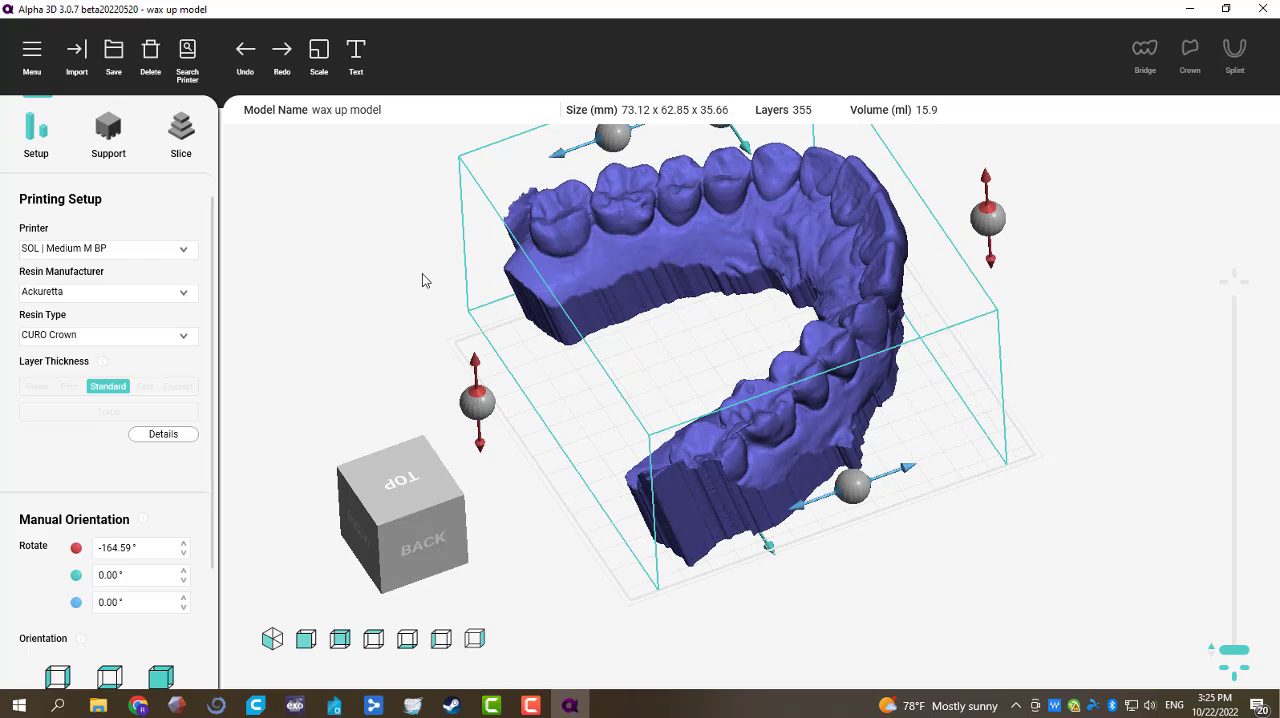
right_drag(422, 280, 466, 632)
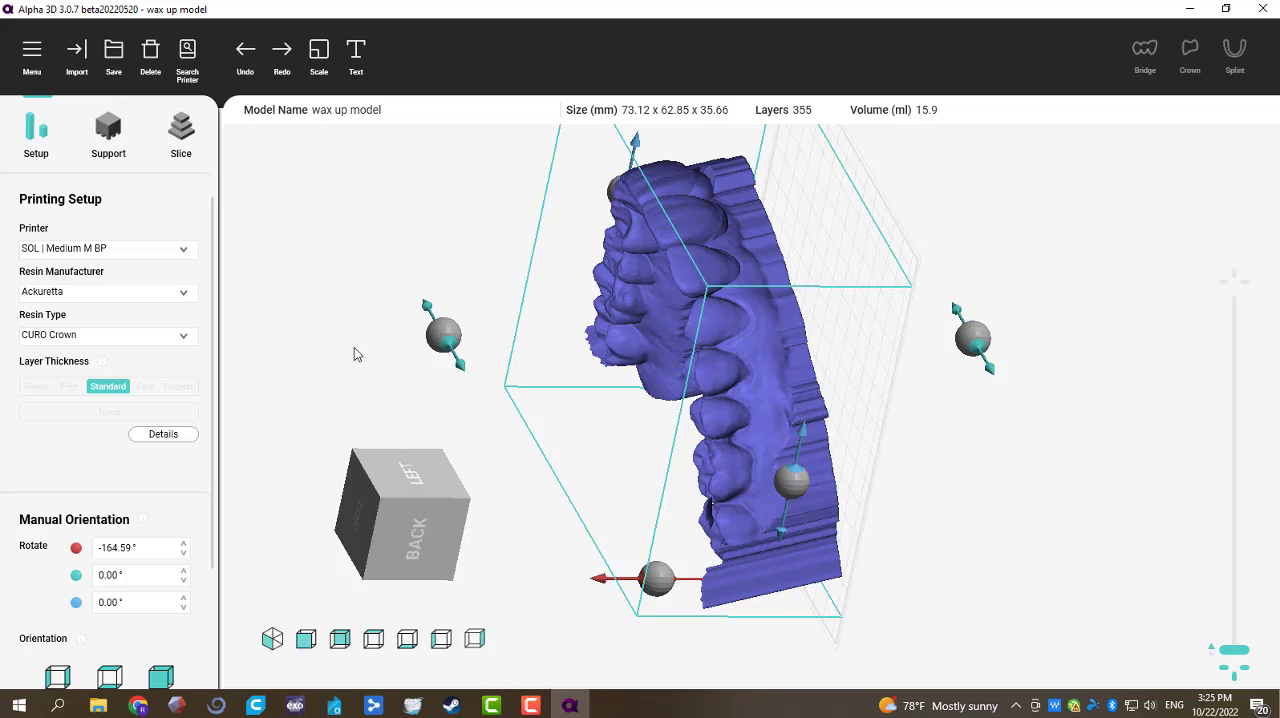
right_drag(355, 354, 634, 690)
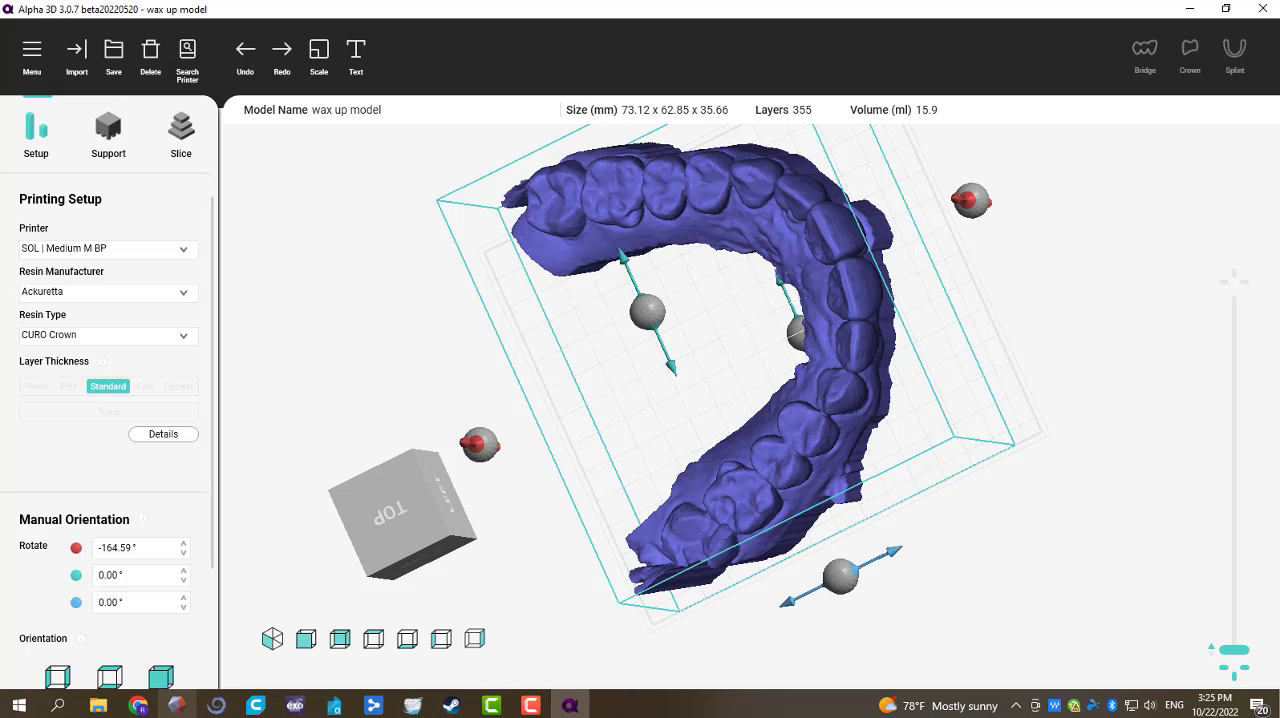
Step: Switch to Blue Sky Plan's bridge design and show the UpperJaw surface instead of the hollow one
click(229, 707)
drag(441, 516, 460, 490)
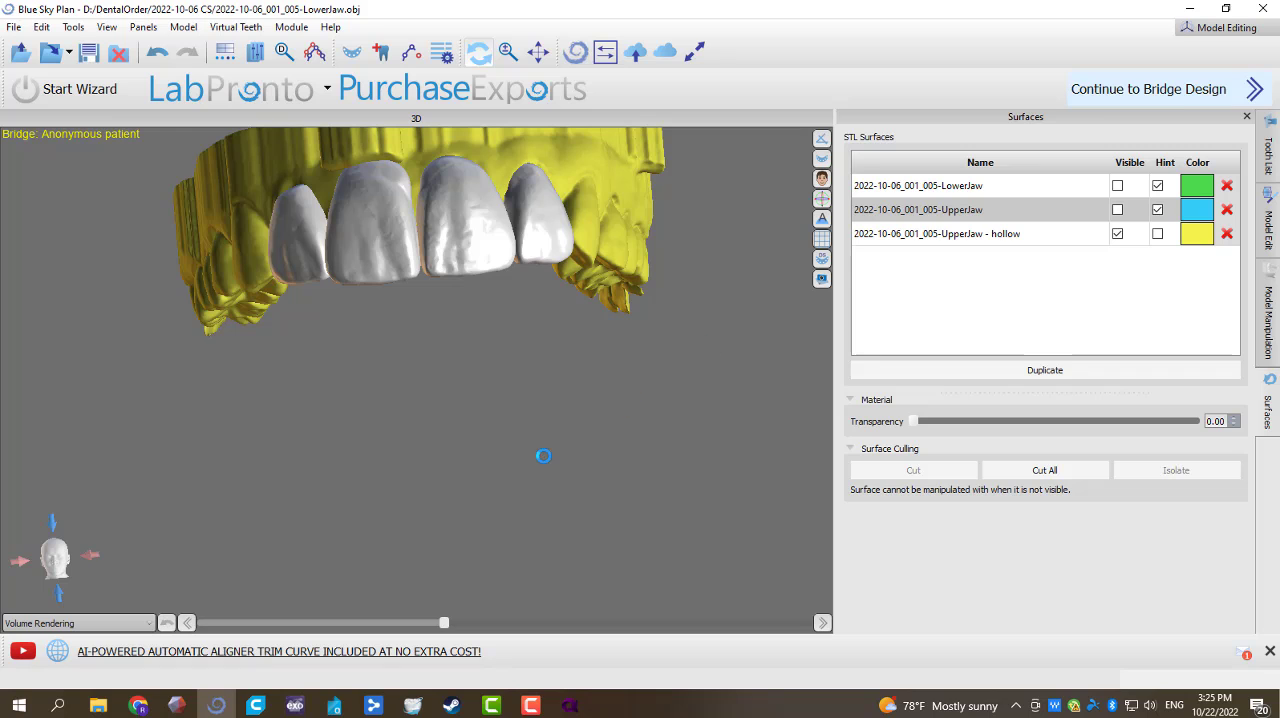
drag(473, 515, 500, 225)
click(1267, 465)
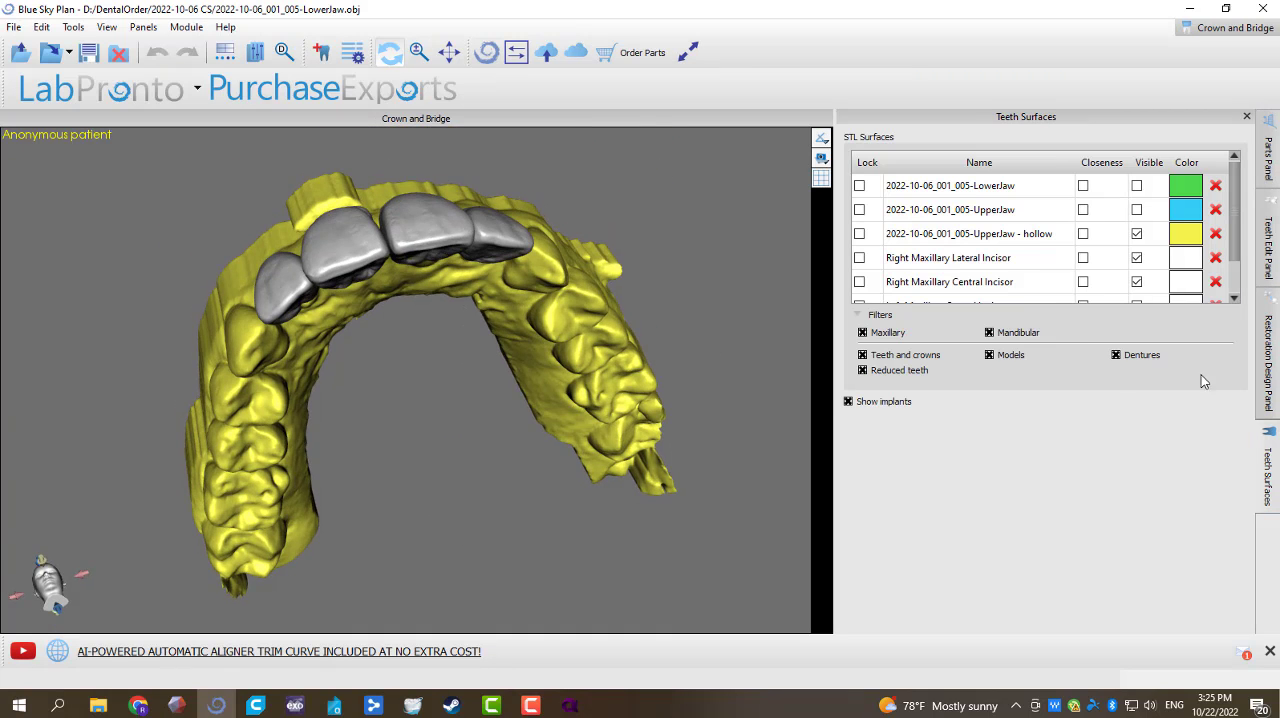
click(1136, 210)
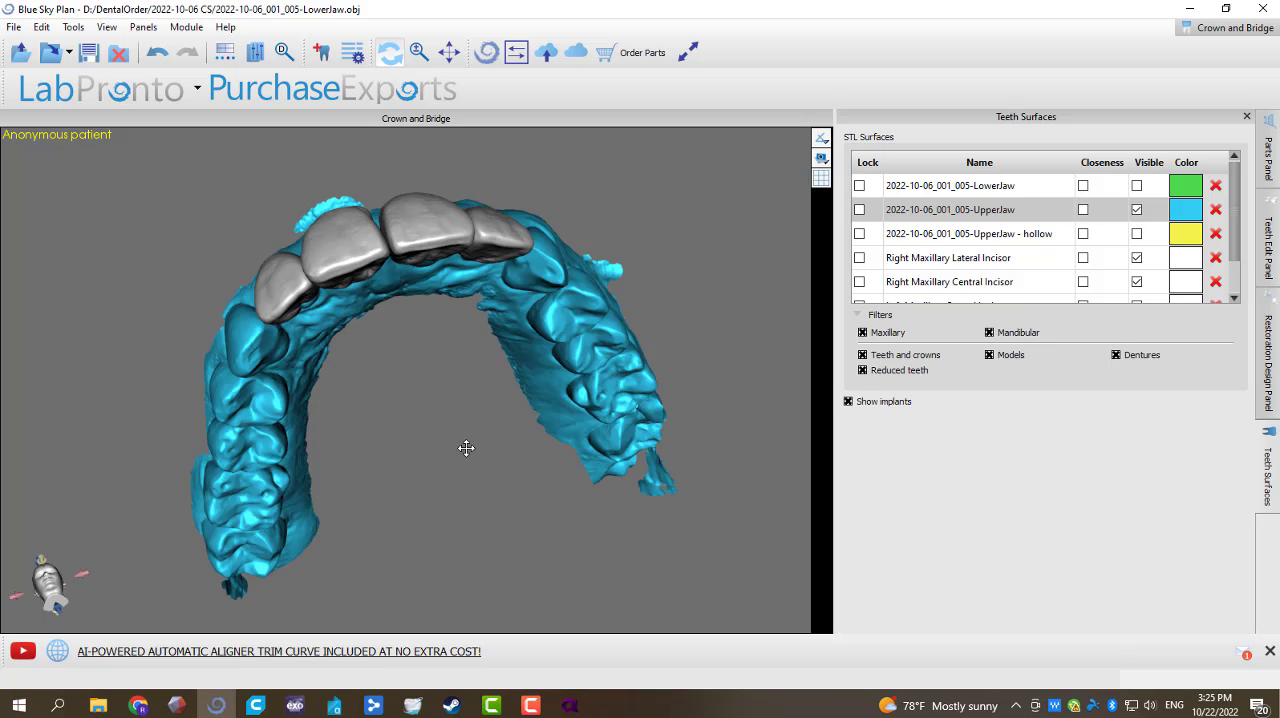
drag(466, 448, 357, 228)
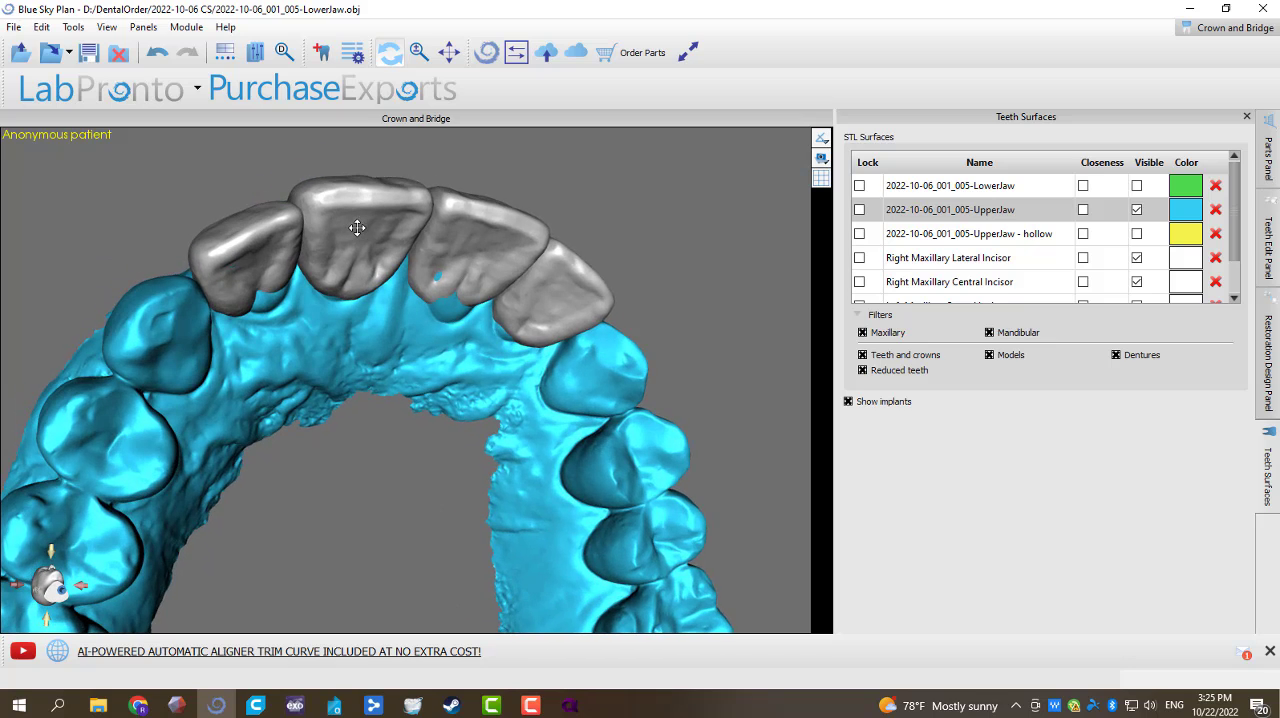
Step: Examine the anterior teeth of the wax up model in Alpha 3D and return to Blue Sky Plan
click(570, 705)
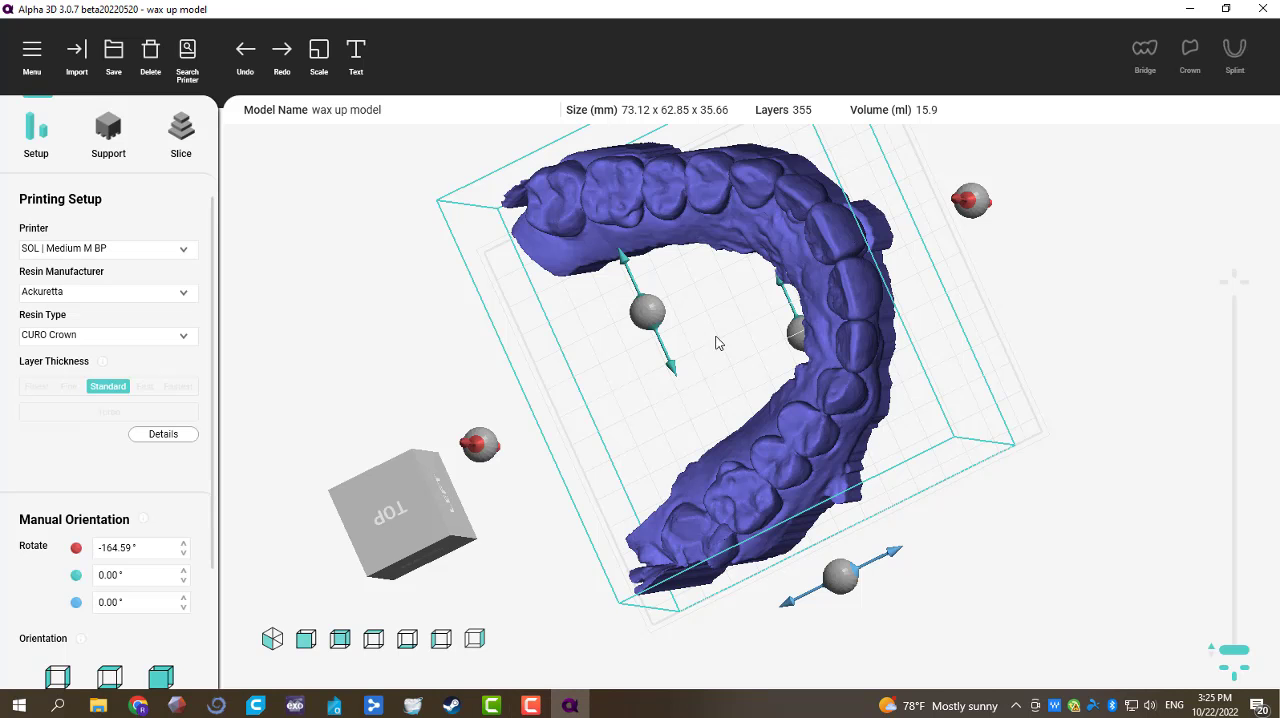
right_drag(1001, 289, 677, 323)
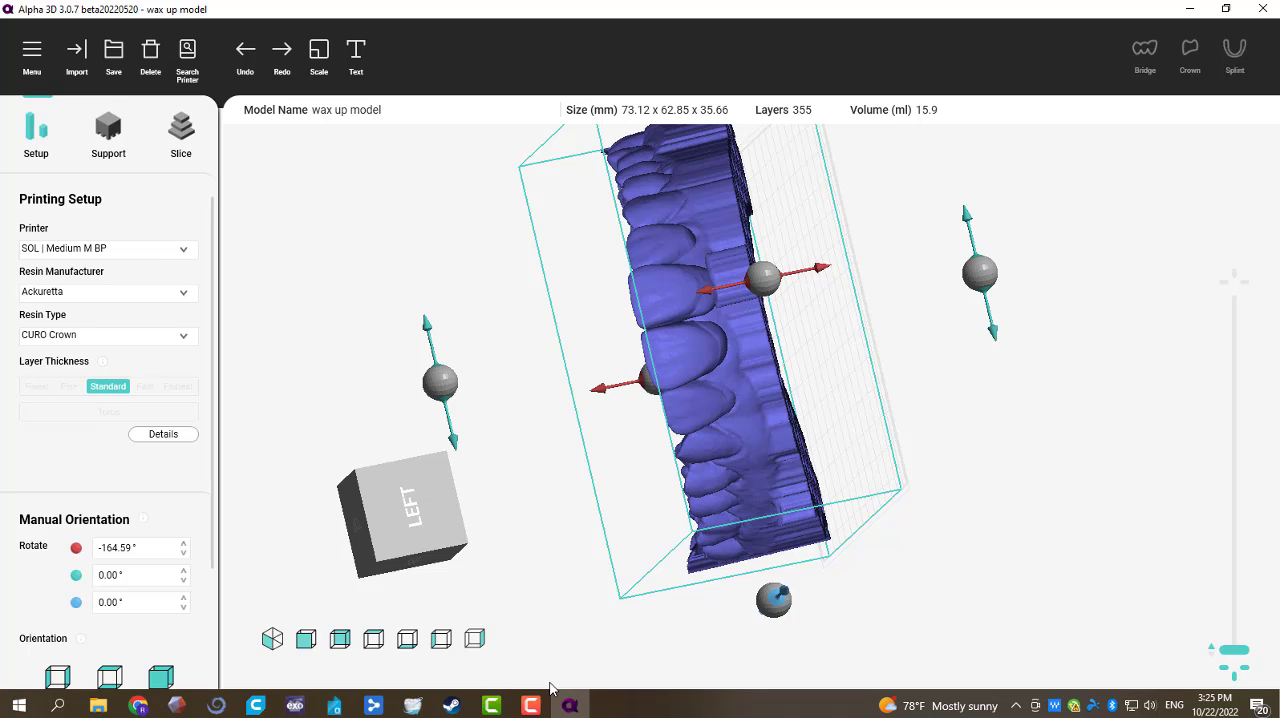
click(216, 705)
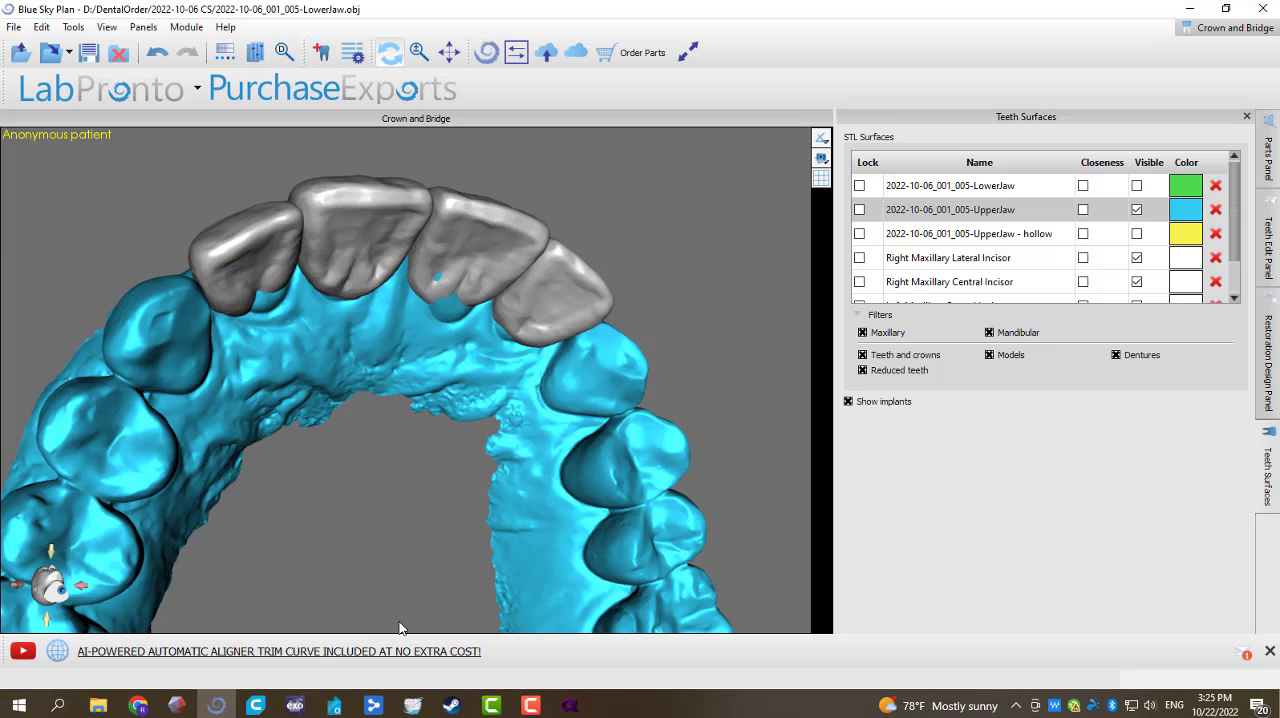
Step: Activate Manipulate Model and lock the left and right maxillary lateral incisors
right_drag(399, 627, 414, 364)
click(391, 342)
click(1268, 246)
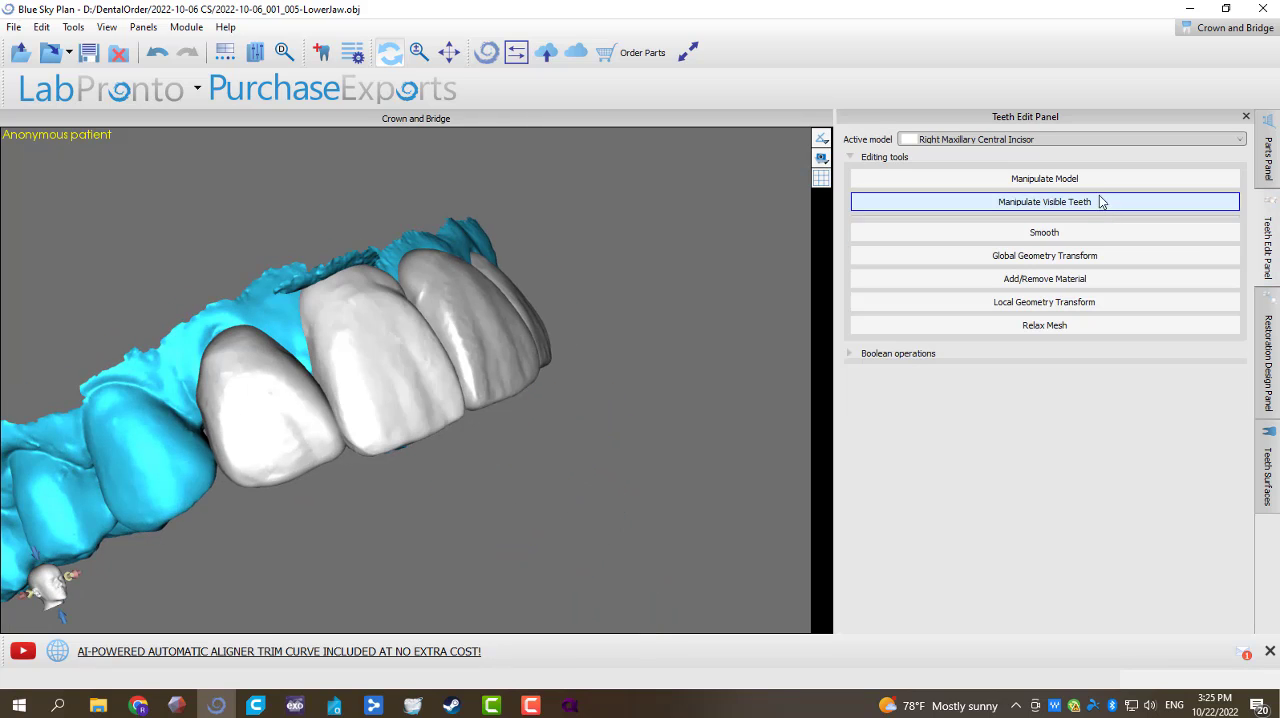
click(1095, 179)
click(528, 297)
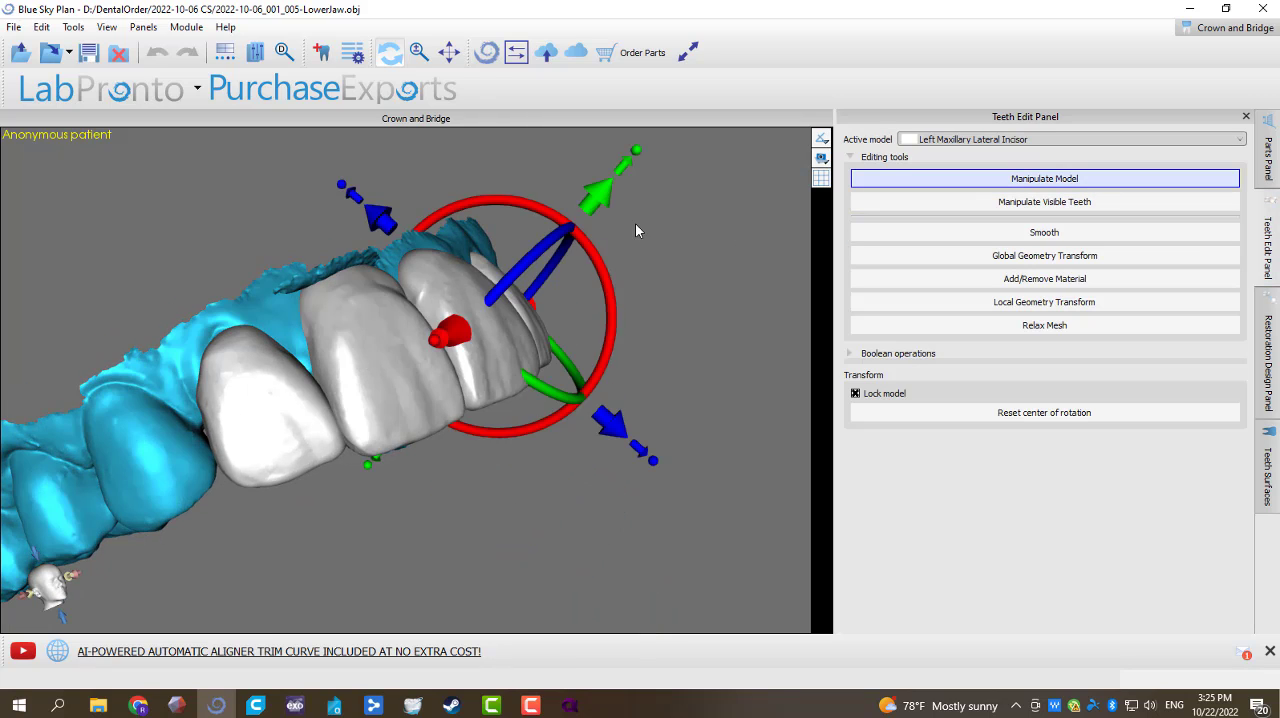
right_click(538, 357)
click(562, 358)
click(258, 427)
right_click(258, 427)
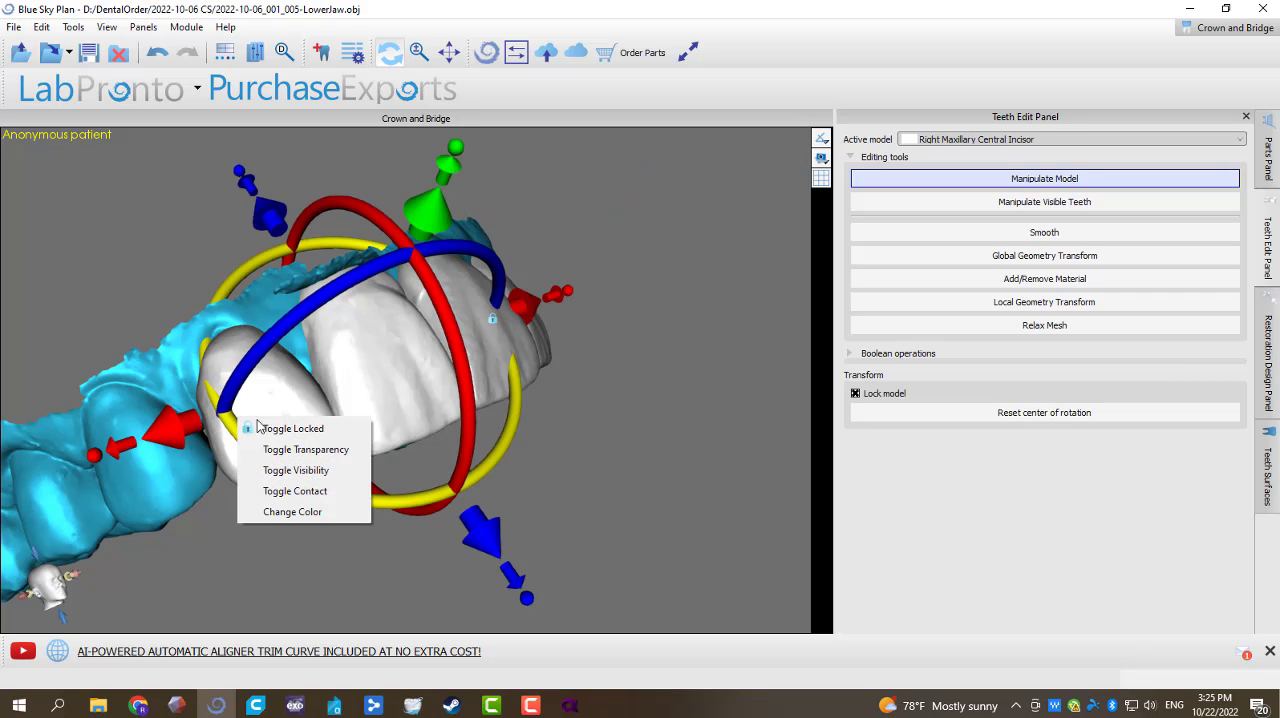
click(272, 429)
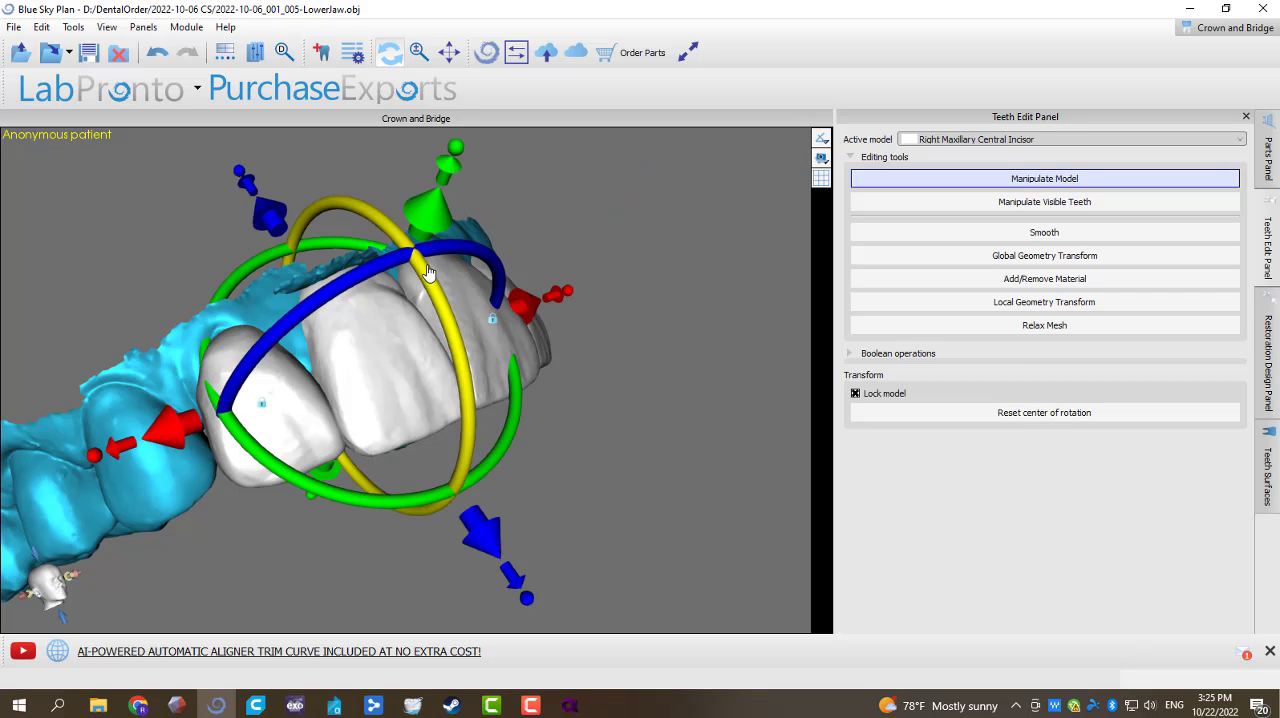
Step: Tilt the Right Maxillary Central Incisor in the labiopalatal direction with Manipulate Model
drag(425, 232, 425, 240)
drag(447, 322, 441, 311)
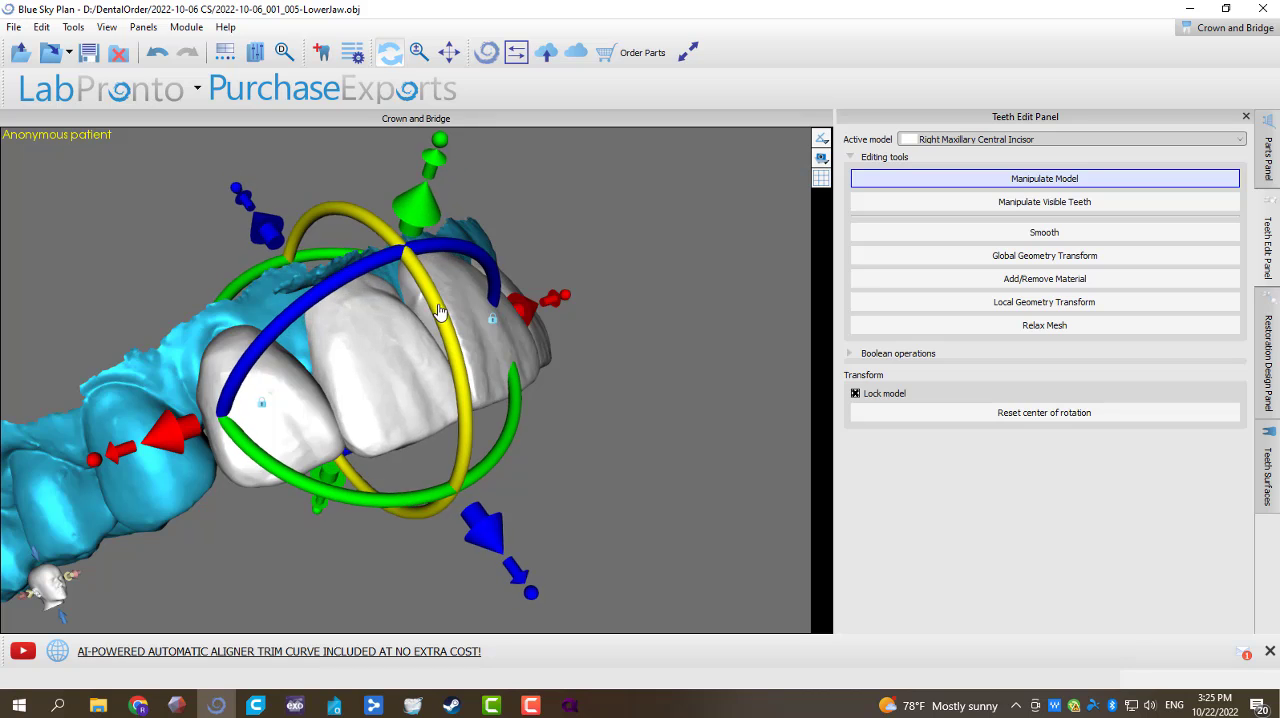
drag(431, 242, 406, 217)
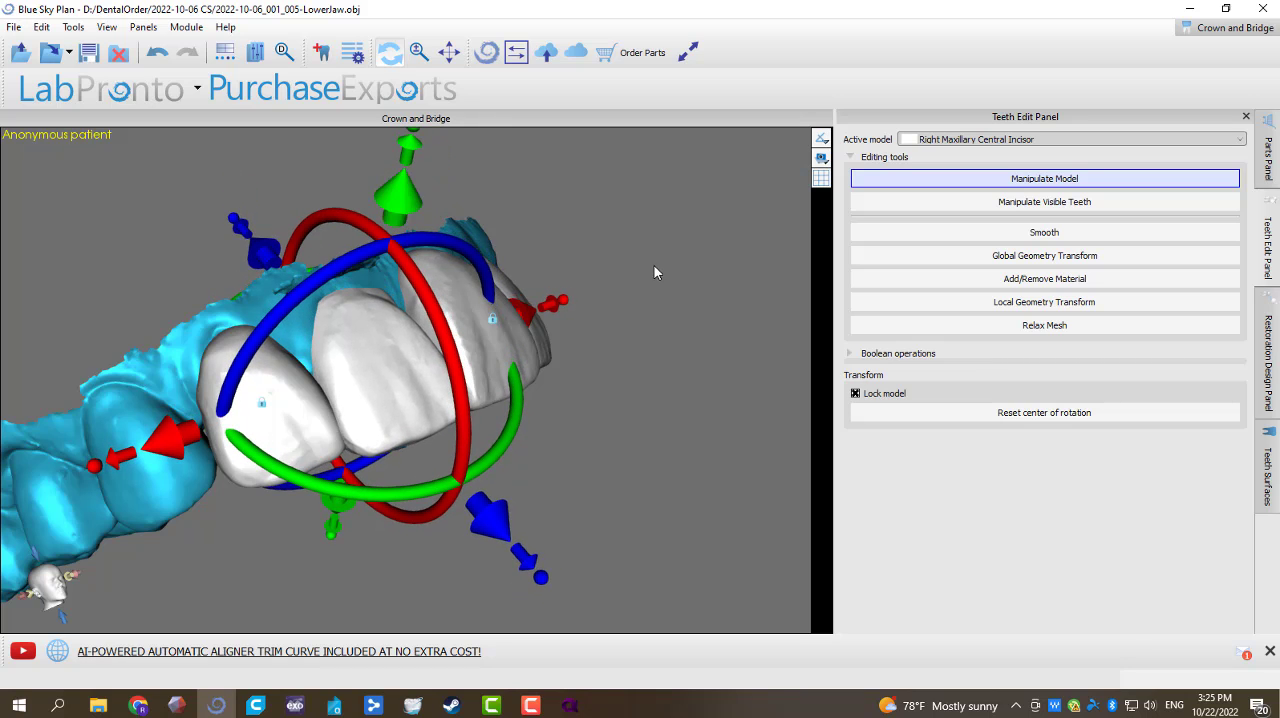
Step: Select the Left Maxillary Central Incisor for manipulation and lock the right central incisor
drag(653, 266, 463, 366)
click(447, 362)
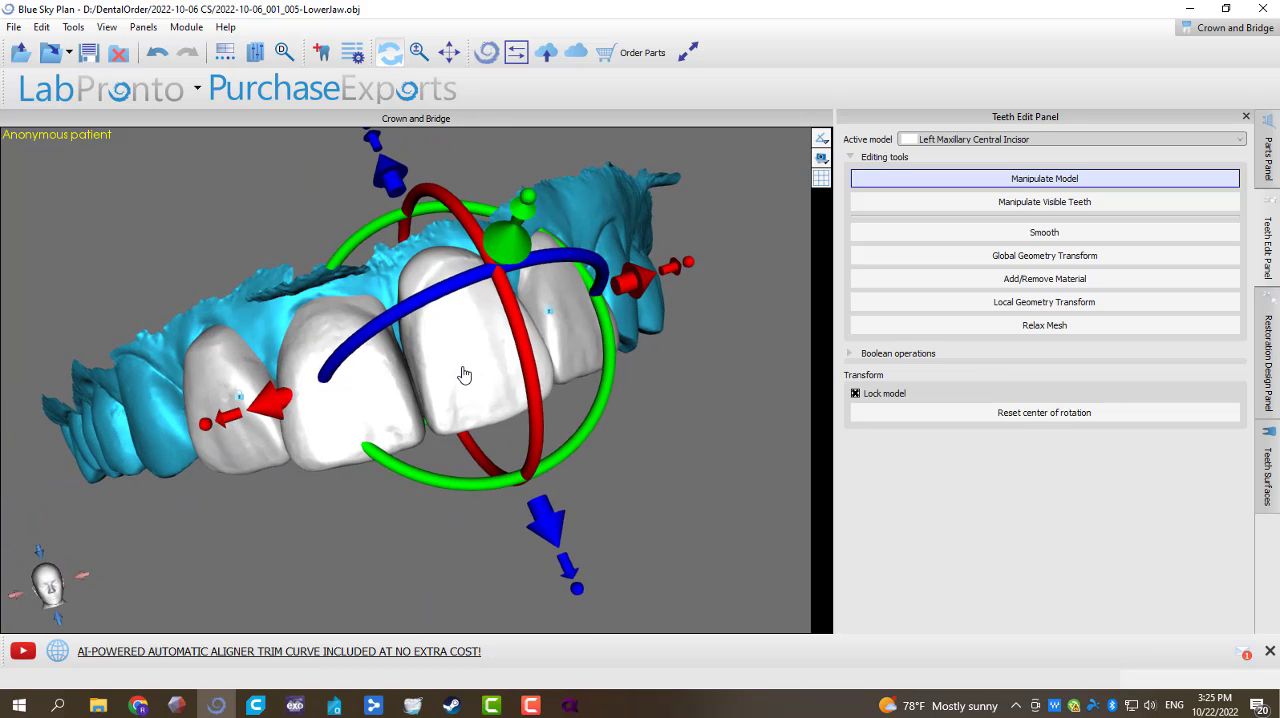
right_click(464, 374)
click(369, 385)
right_click(369, 387)
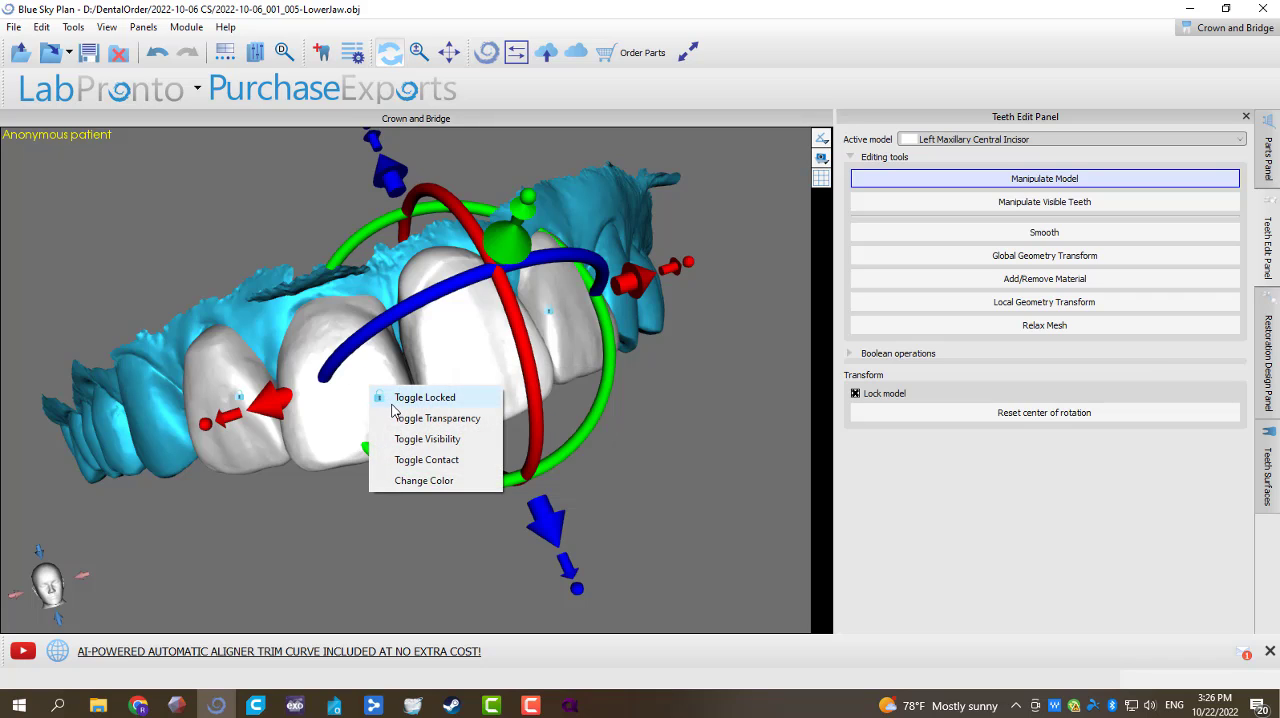
click(393, 403)
Step: Move the Left Maxillary Central Incisor slightly palatally and fine-tune its thickness and width
drag(508, 257, 500, 297)
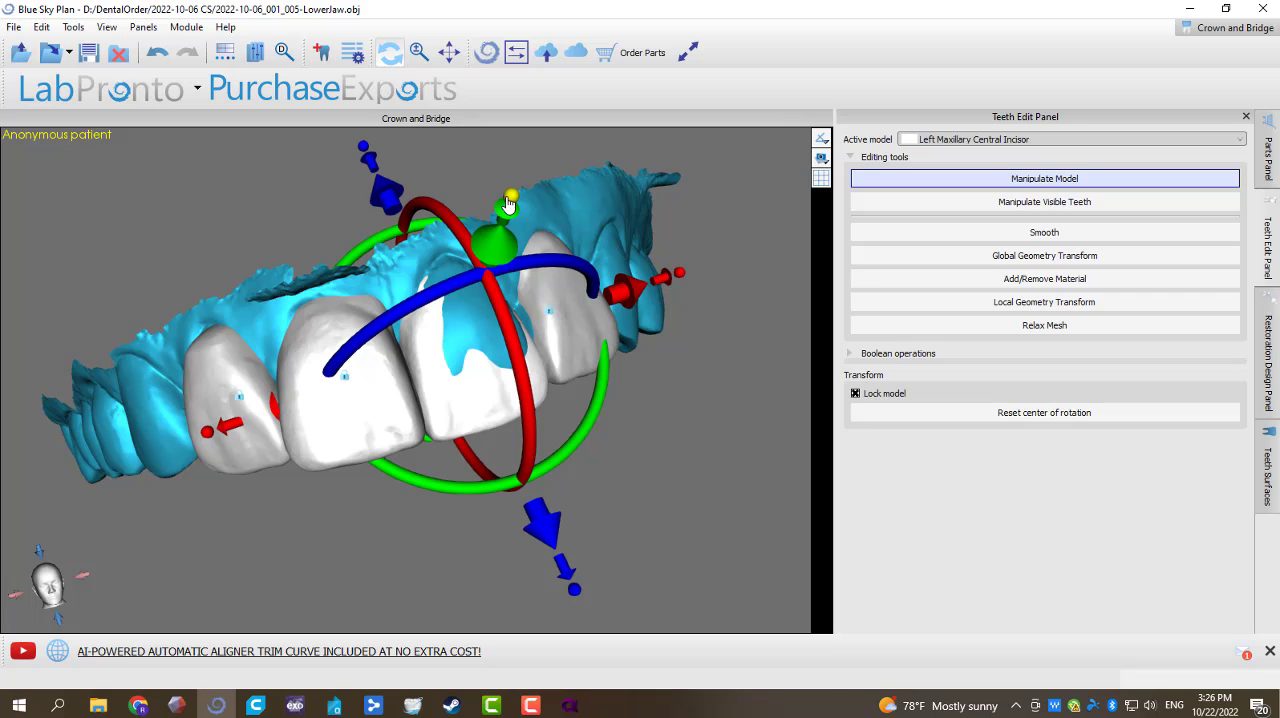
drag(510, 203, 511, 197)
drag(503, 246, 504, 238)
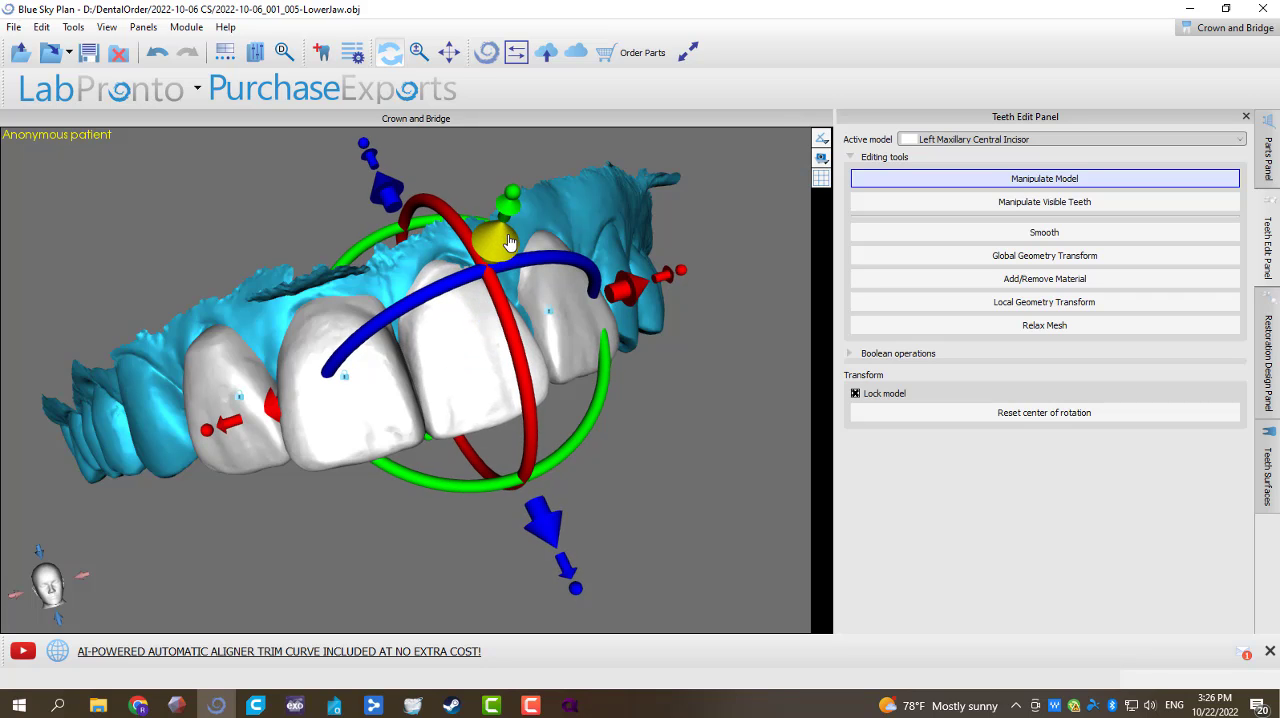
drag(693, 528, 542, 548)
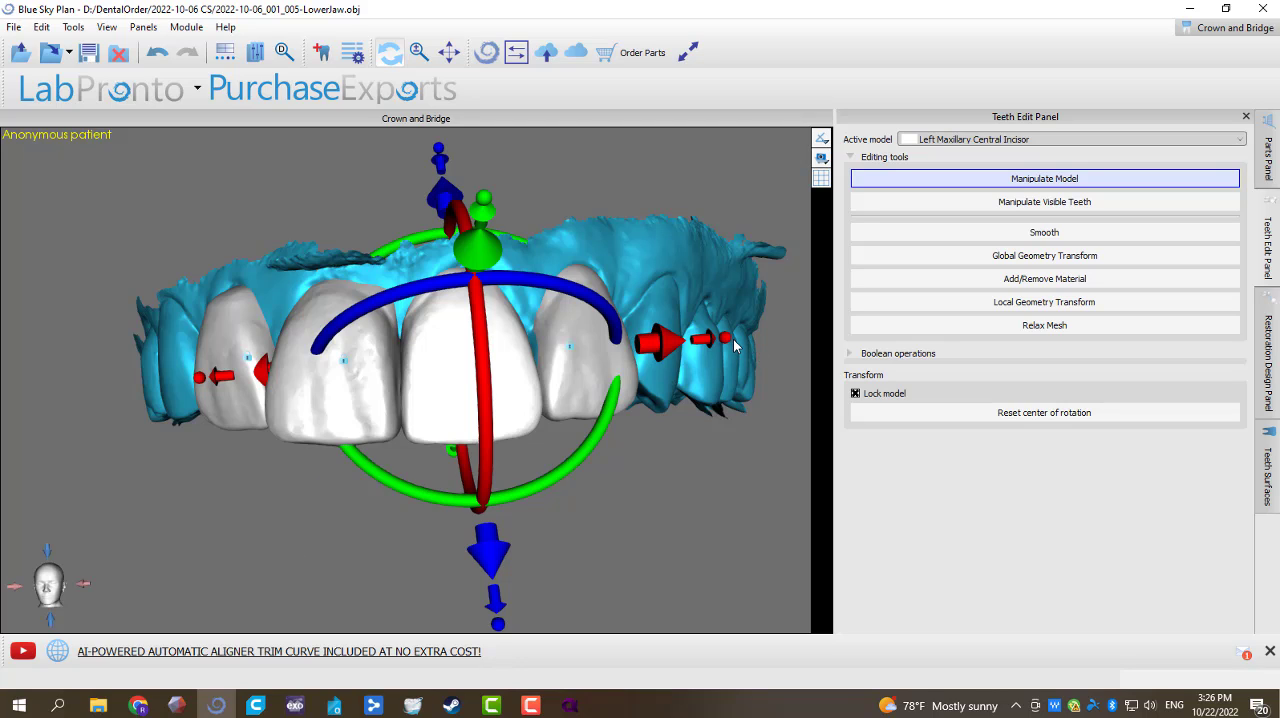
drag(728, 340, 726, 341)
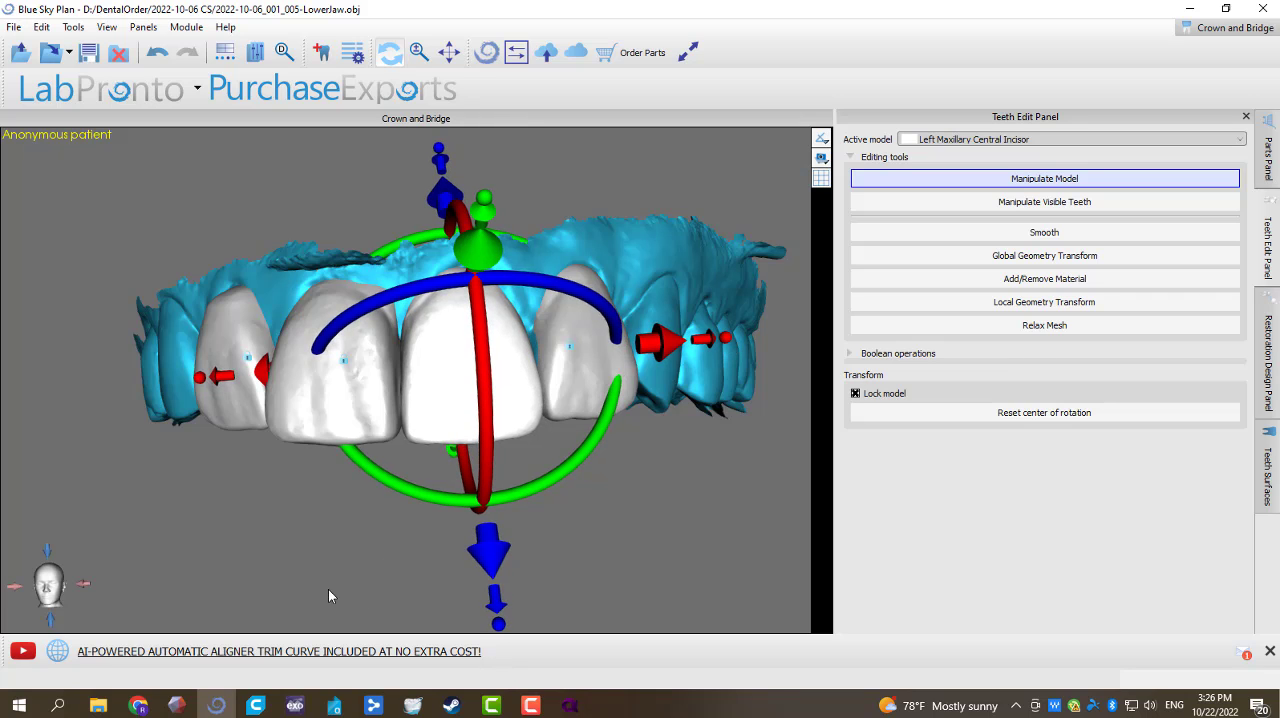
Step: Check the incisors from the incisal side and adjust the left central incisor's labiopalatal thickness
drag(328, 594, 380, 283)
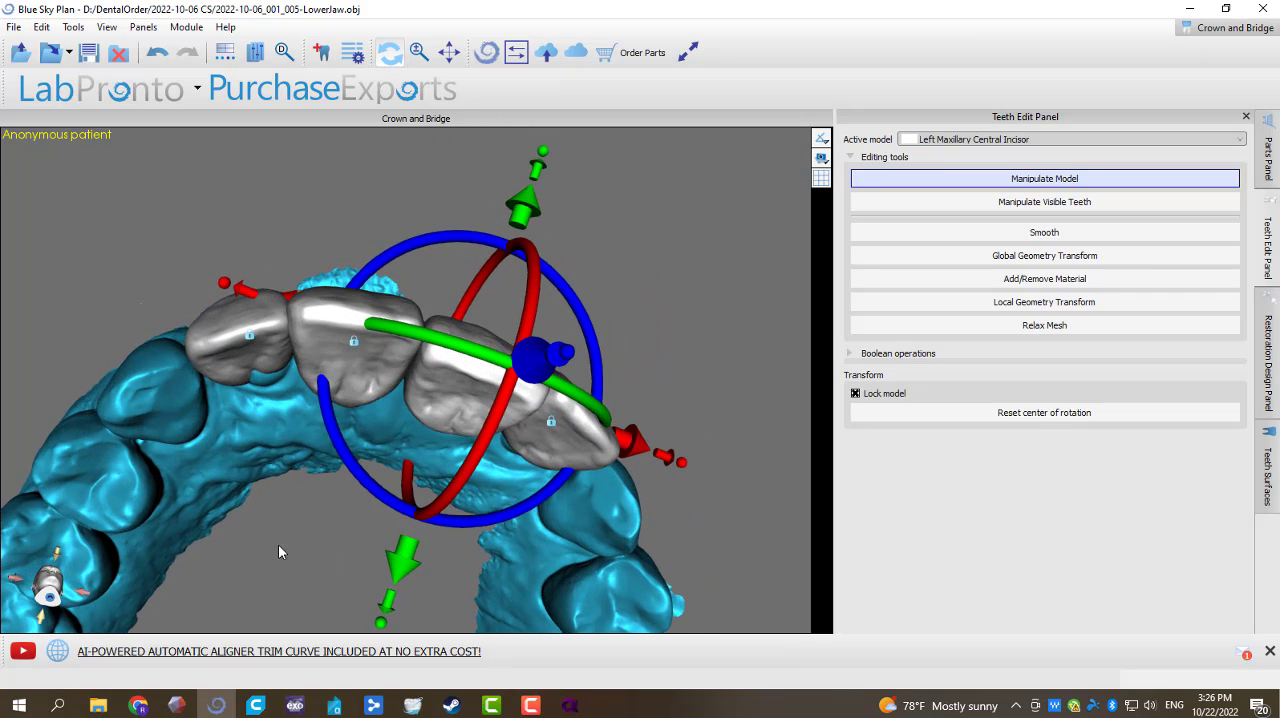
drag(279, 546, 314, 456)
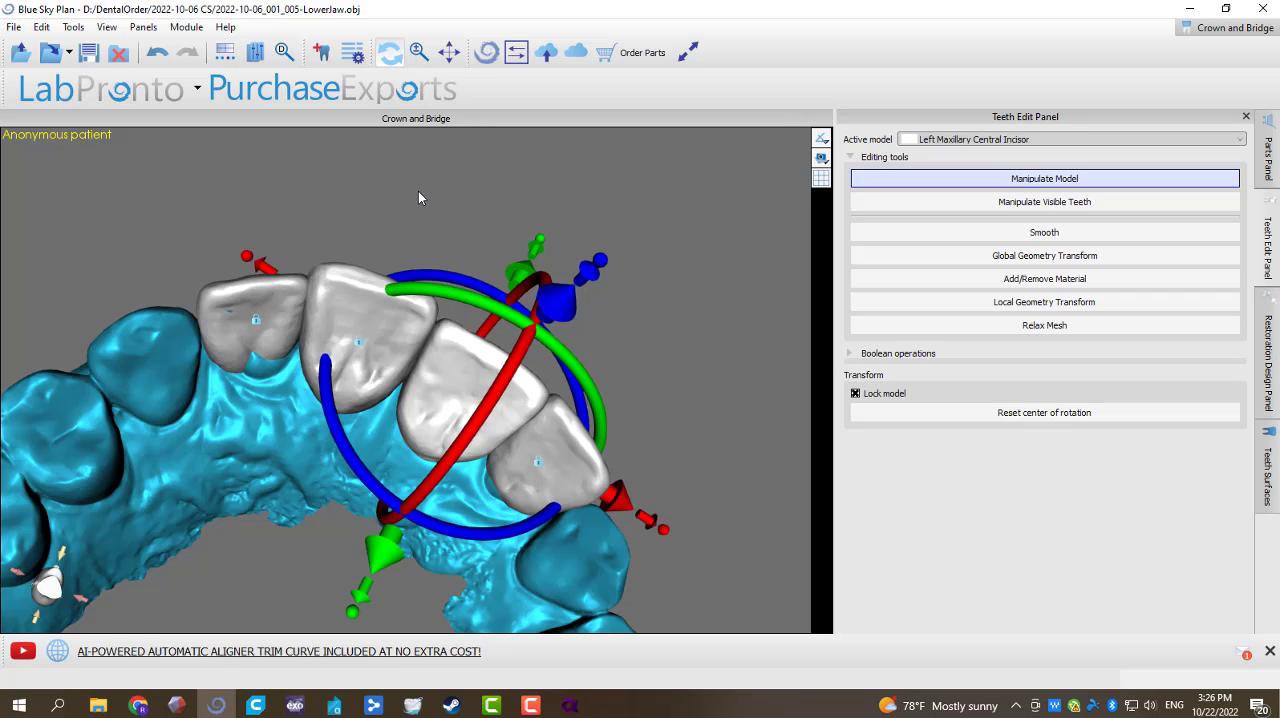
drag(418, 197, 482, 370)
drag(384, 242, 439, 194)
middle_drag(540, 152, 543, 189)
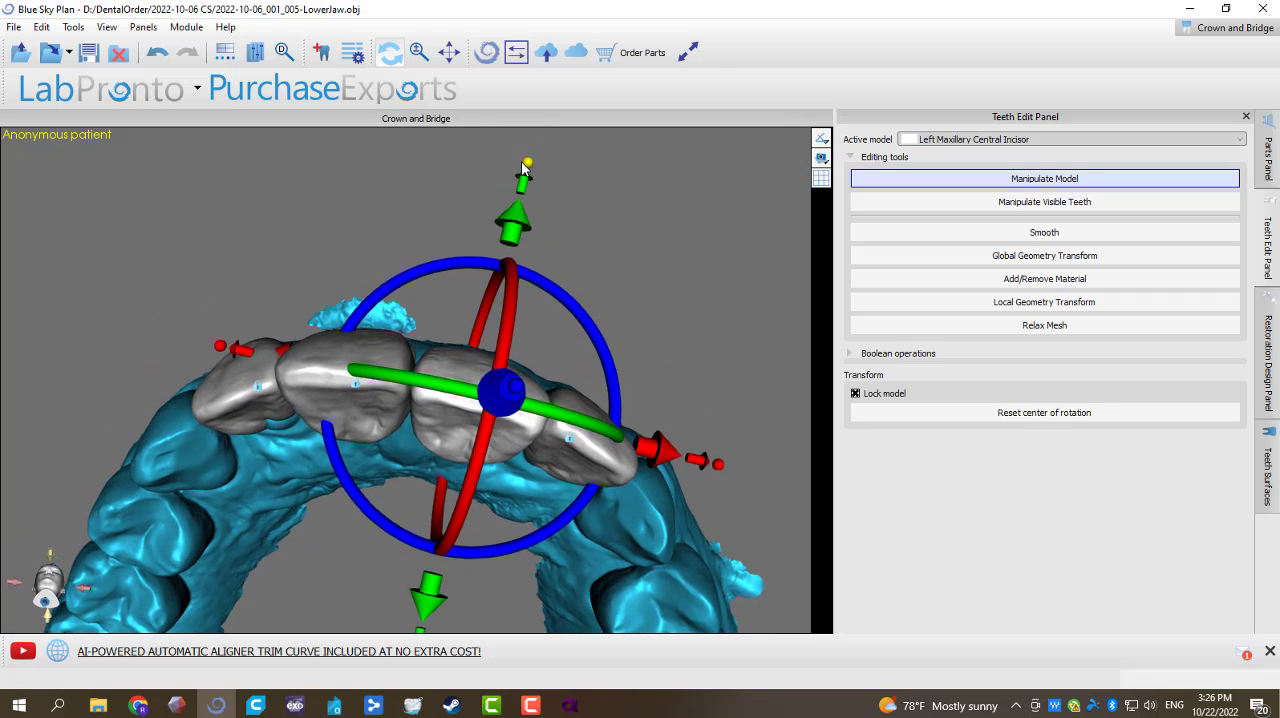
drag(471, 164, 430, 463)
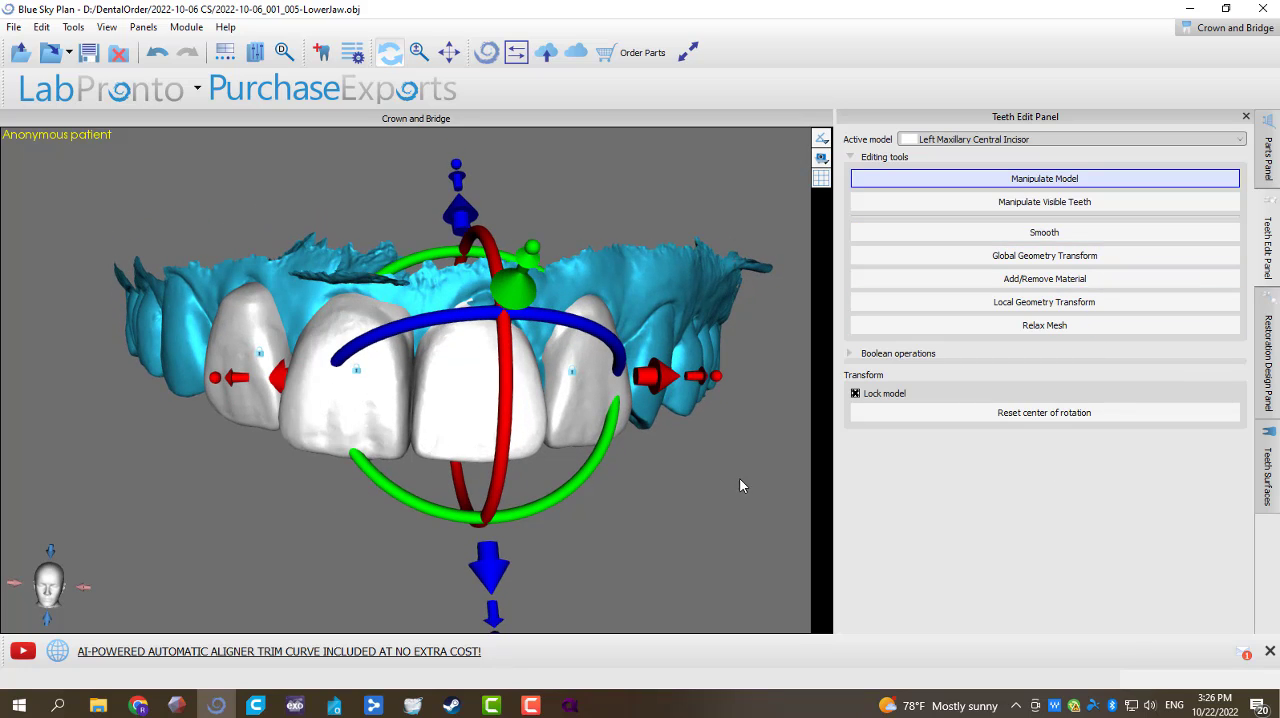
Step: Refine the Left Maxillary Central Incisor using Add/Remove Material at tool size 8.00 and strength 3.00, and lock the tooth
click(1074, 284)
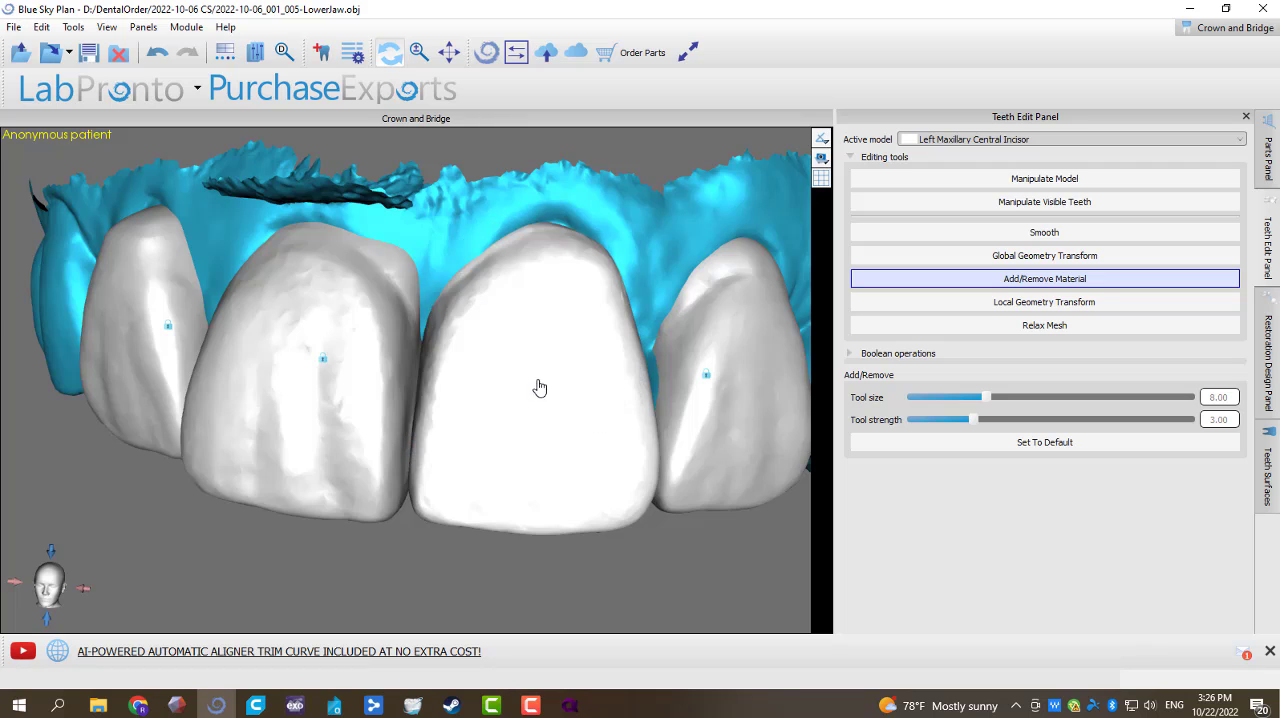
mouse_move(512, 552)
mouse_down()
mouse_move(460, 491)
mouse_move(482, 493)
mouse_move(477, 400)
mouse_up()
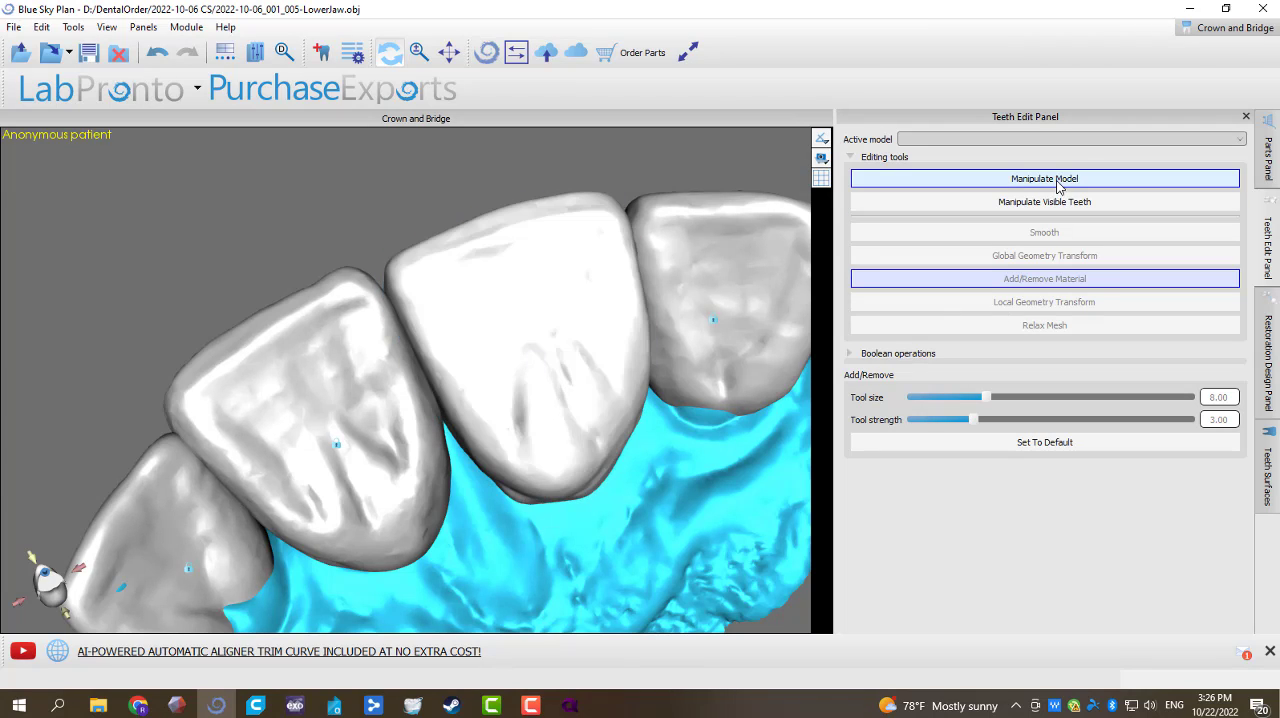
right_click(605, 356)
click(620, 358)
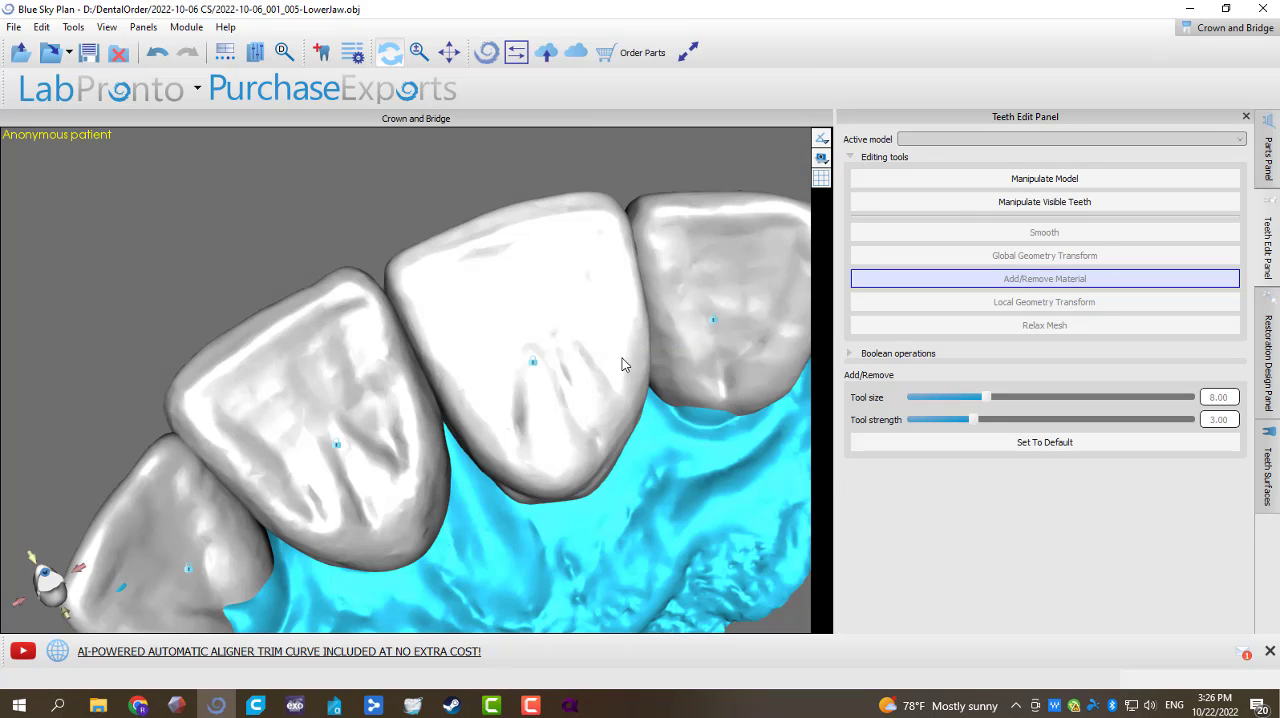
Step: Unlock the Left Maxillary Lateral Incisor for Add/Remove Material and lock it again
right_click(726, 318)
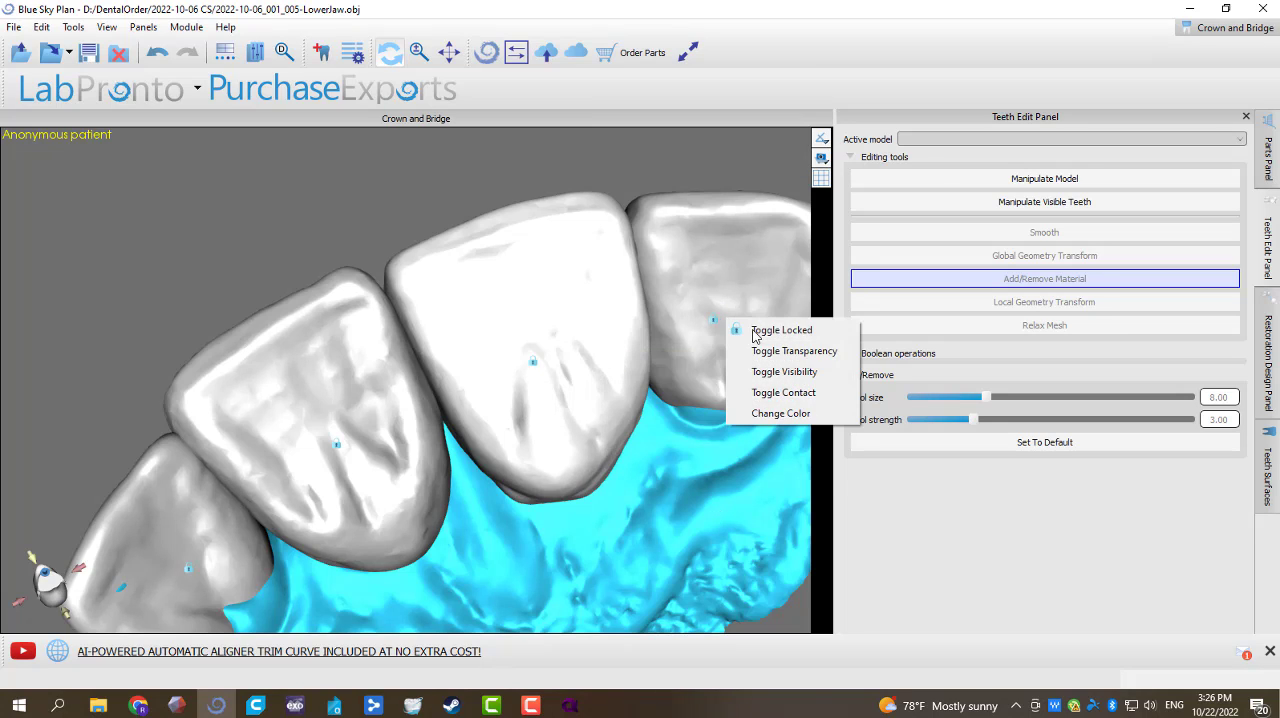
click(759, 334)
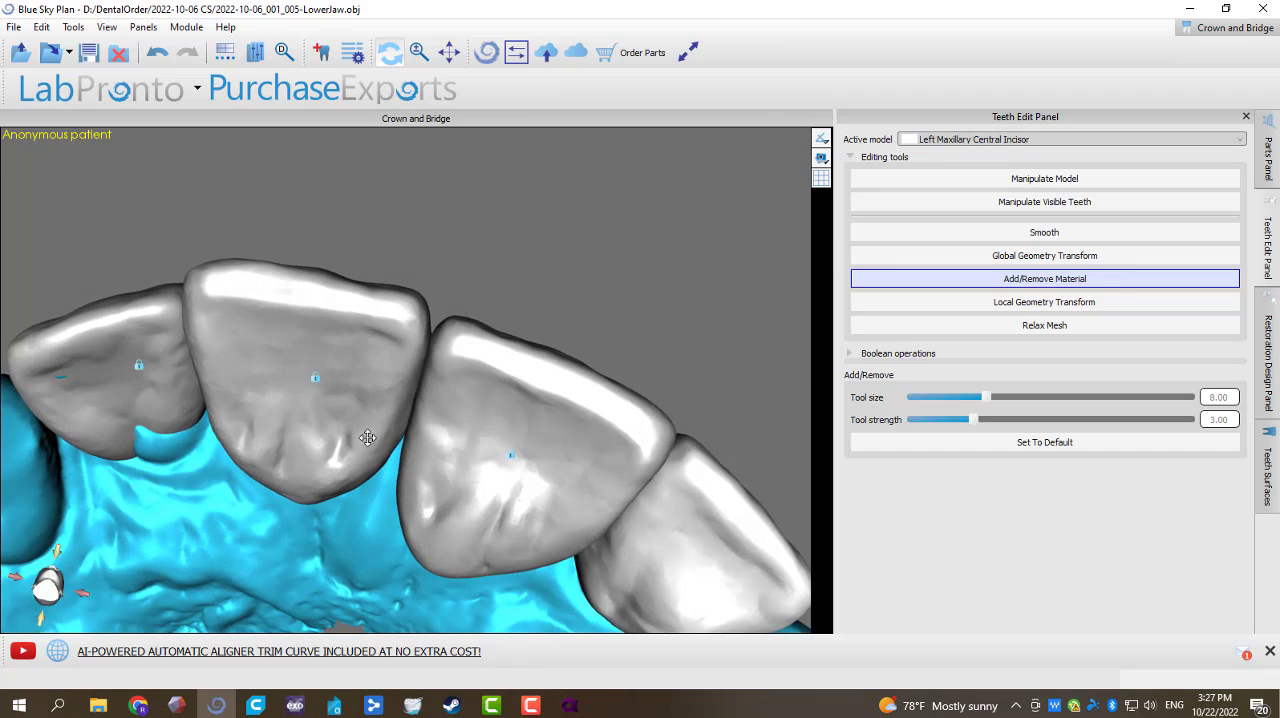
drag(560, 350, 650, 400)
right_click(723, 489)
click(745, 505)
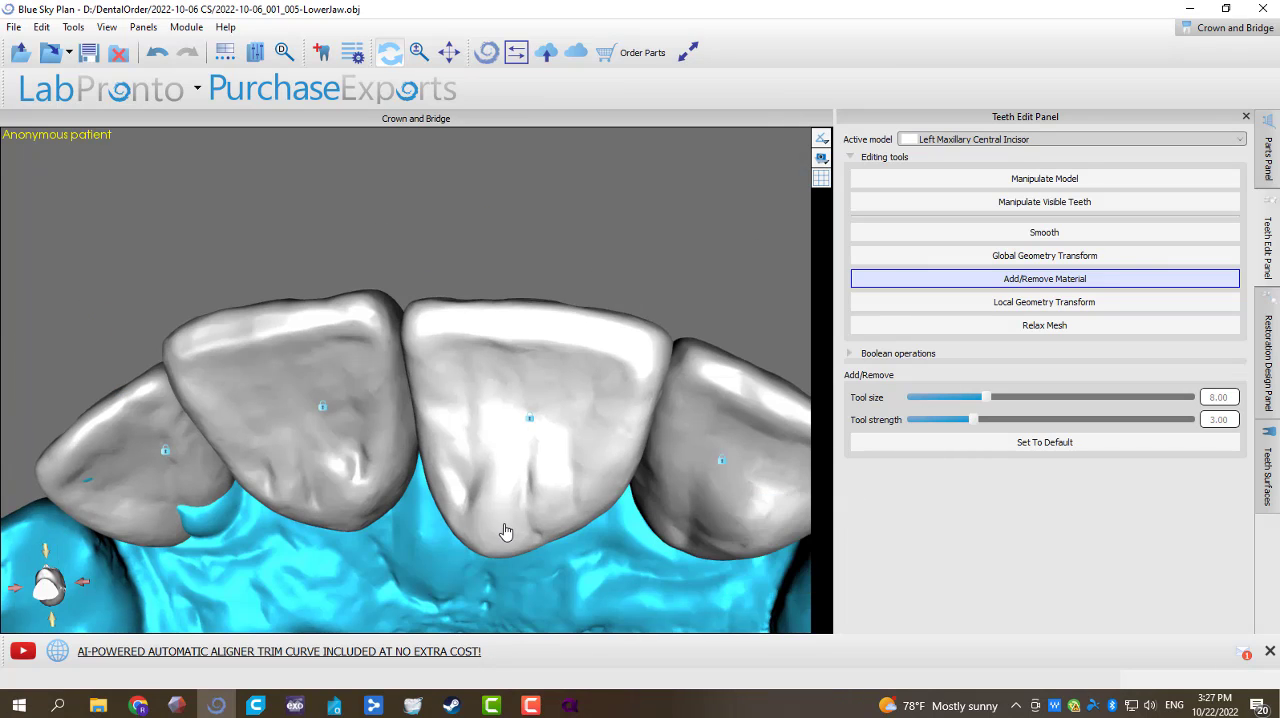
Step: Unlock the Right Maxillary Central Incisor and make it transparent over the upper jaw
drag(506, 526, 582, 424)
right_click(582, 421)
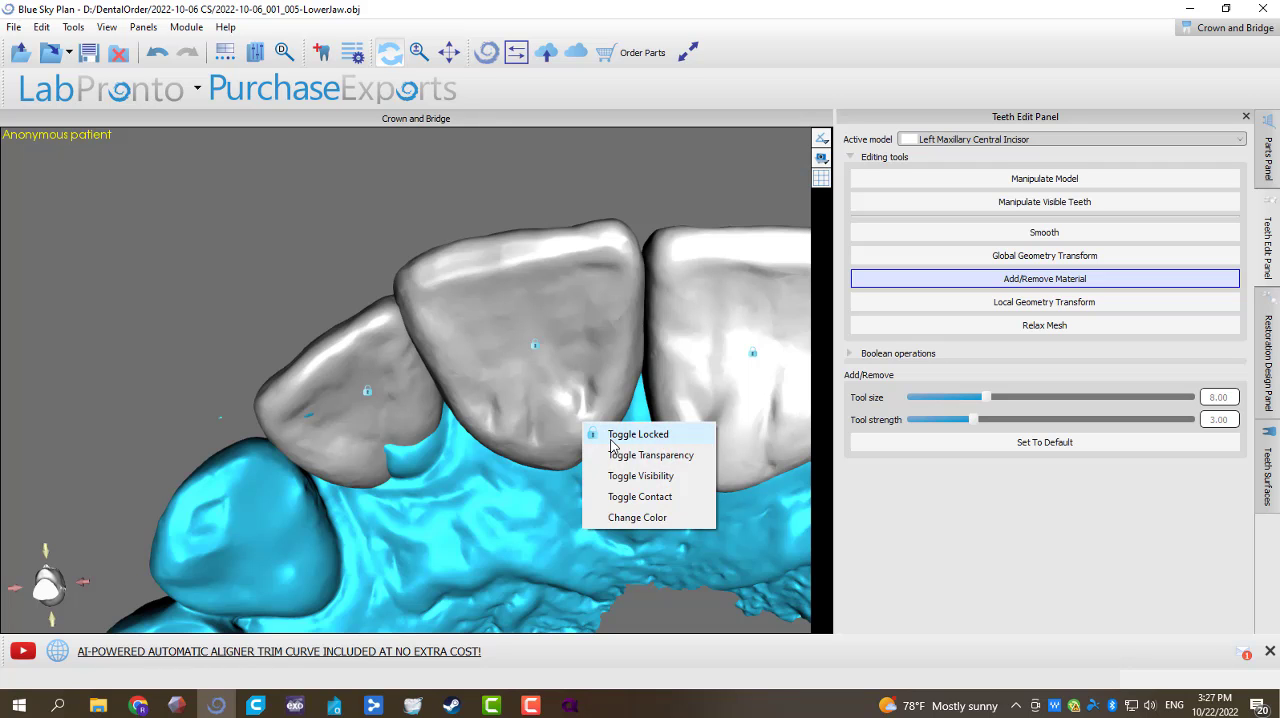
click(606, 432)
right_click(578, 420)
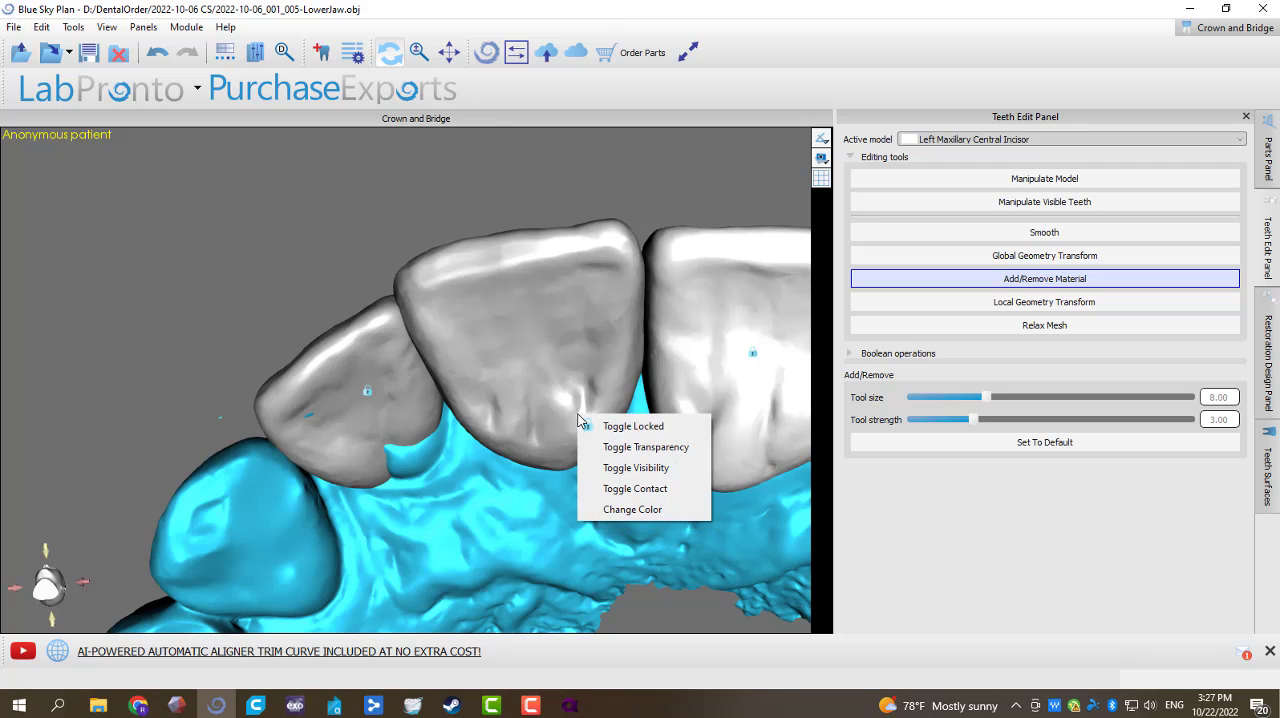
click(660, 455)
drag(498, 536, 403, 514)
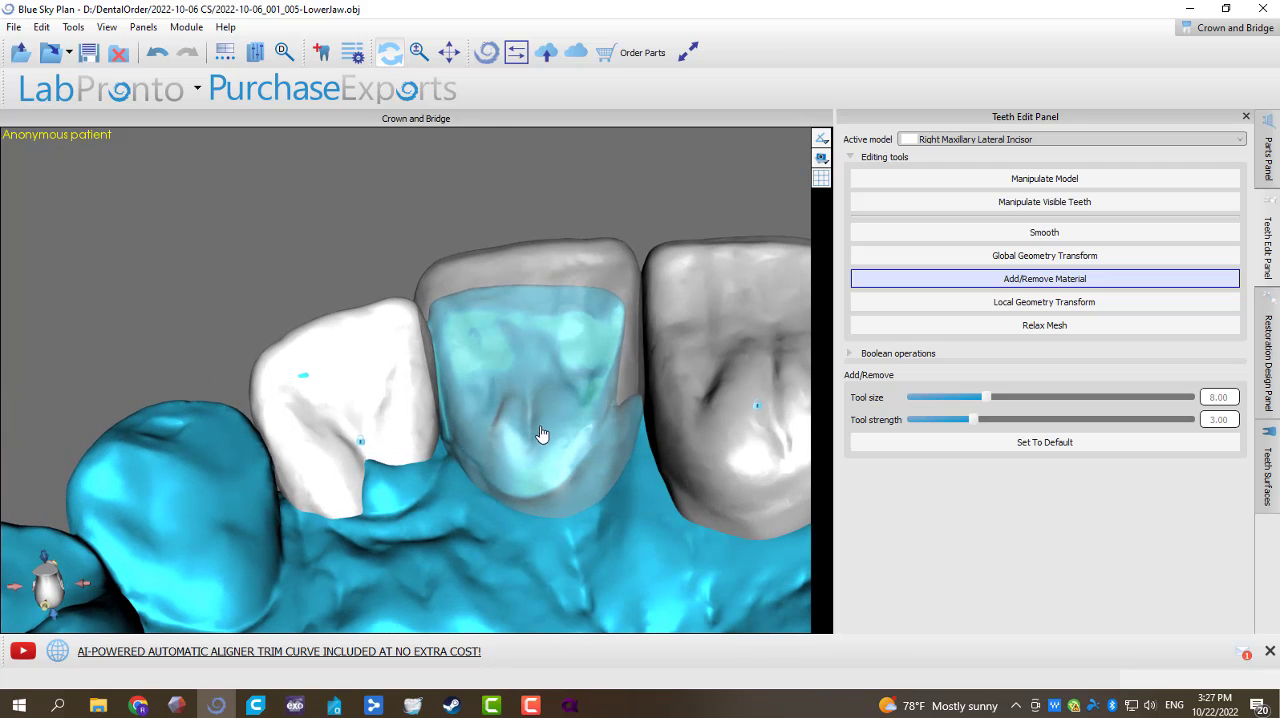
Step: Turn off the Right Maxillary Central Incisor's transparency and lock the tooth
right_click(556, 380)
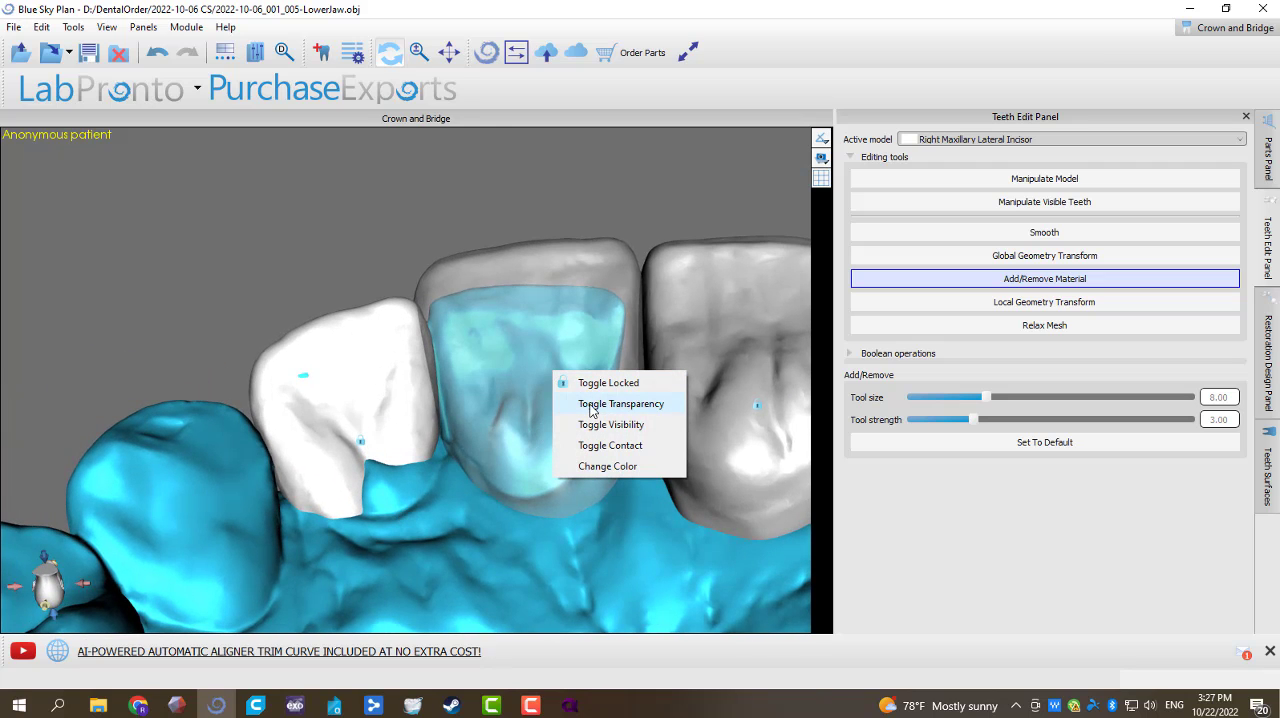
click(598, 404)
right_click(540, 358)
click(414, 397)
Step: Unlock the Right Maxillary Lateral Incisor and check its coverage of the underlying jaw tooth by temporarily making it transparent
right_click(391, 407)
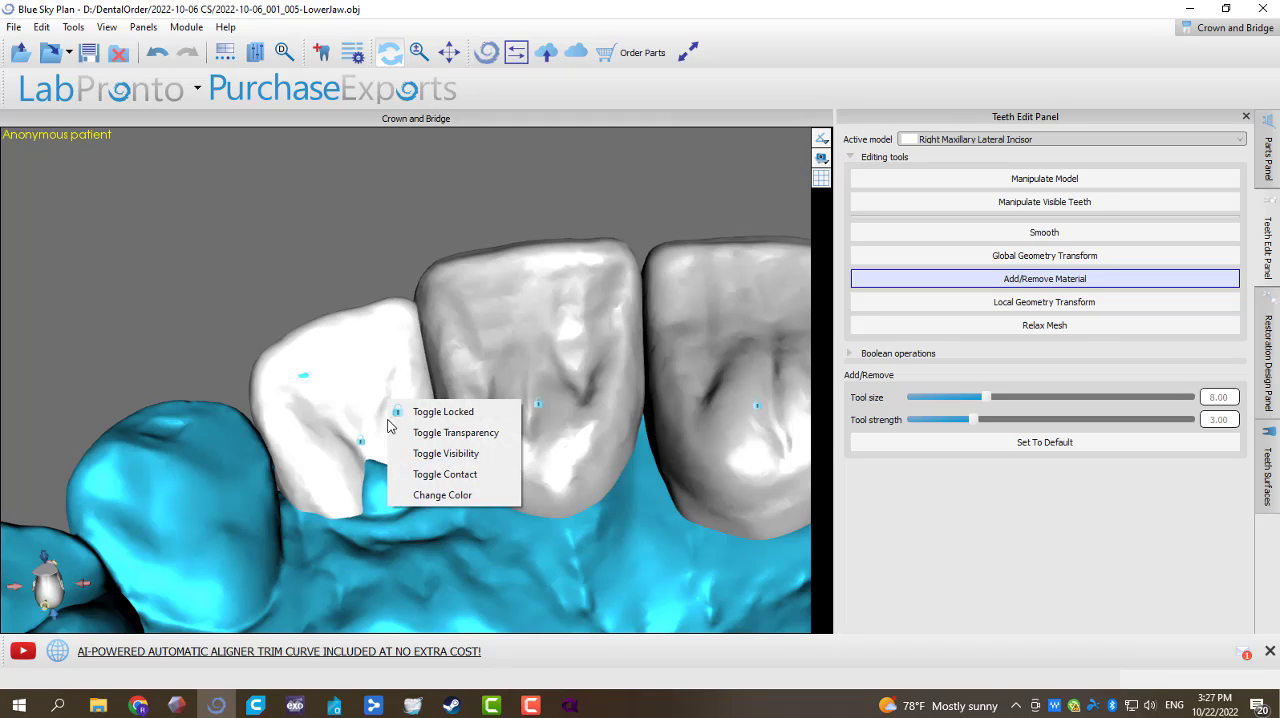
click(414, 413)
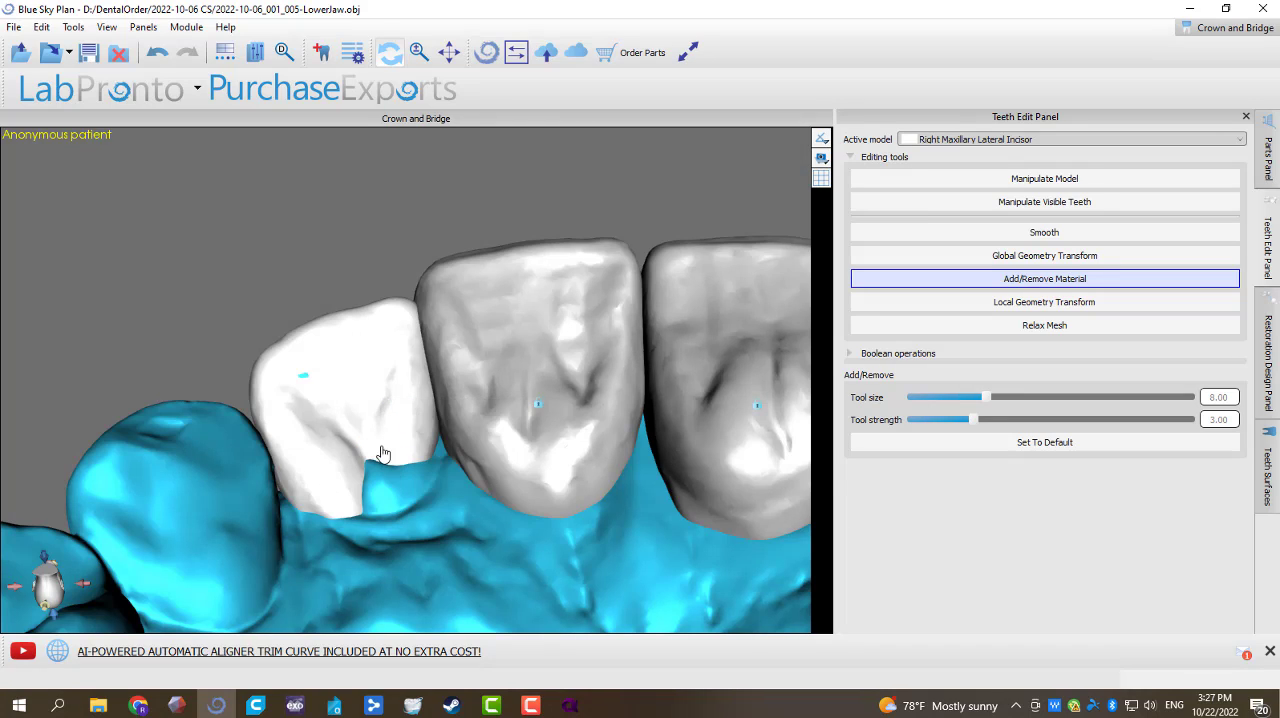
right_click(400, 422)
click(421, 450)
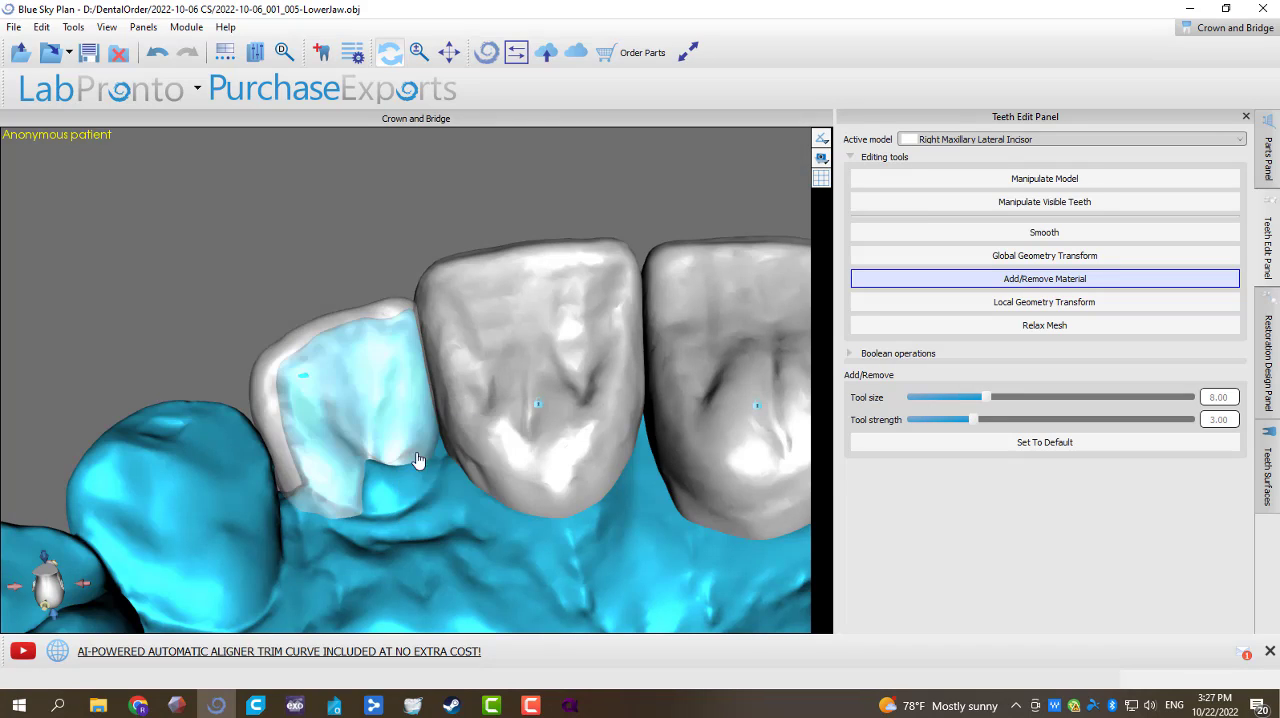
drag(255, 553, 332, 518)
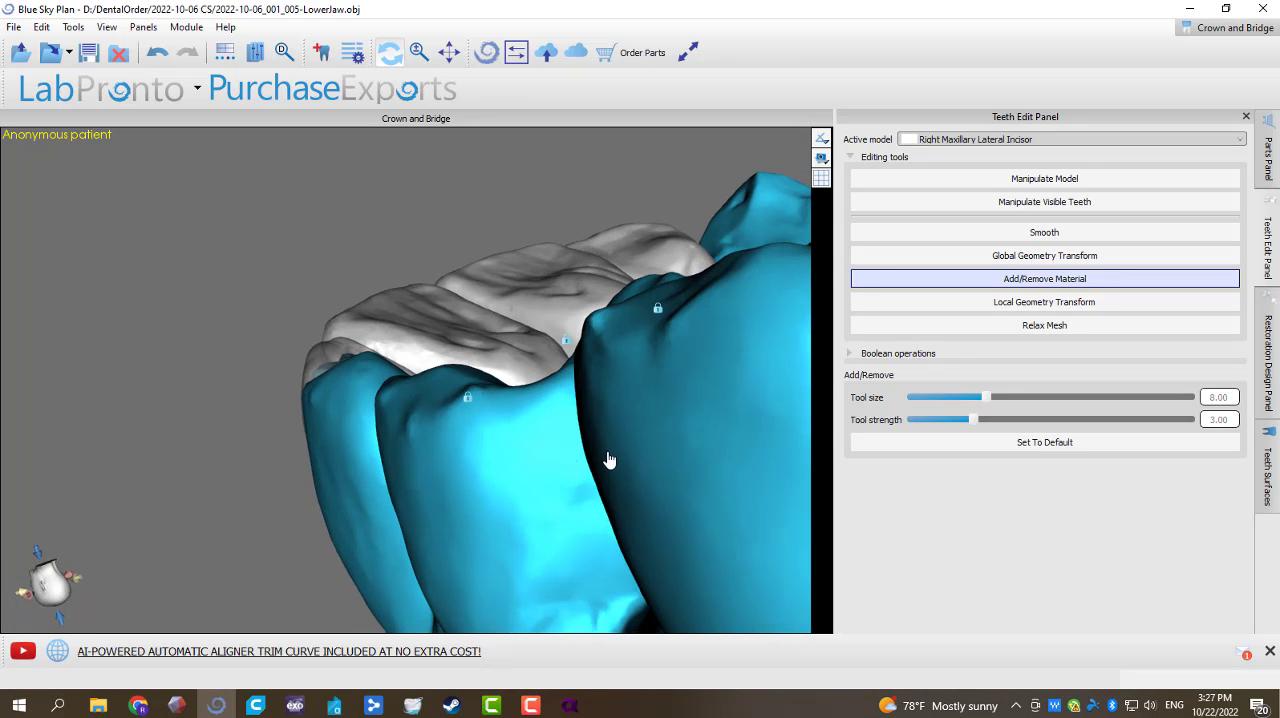
drag(606, 457, 376, 295)
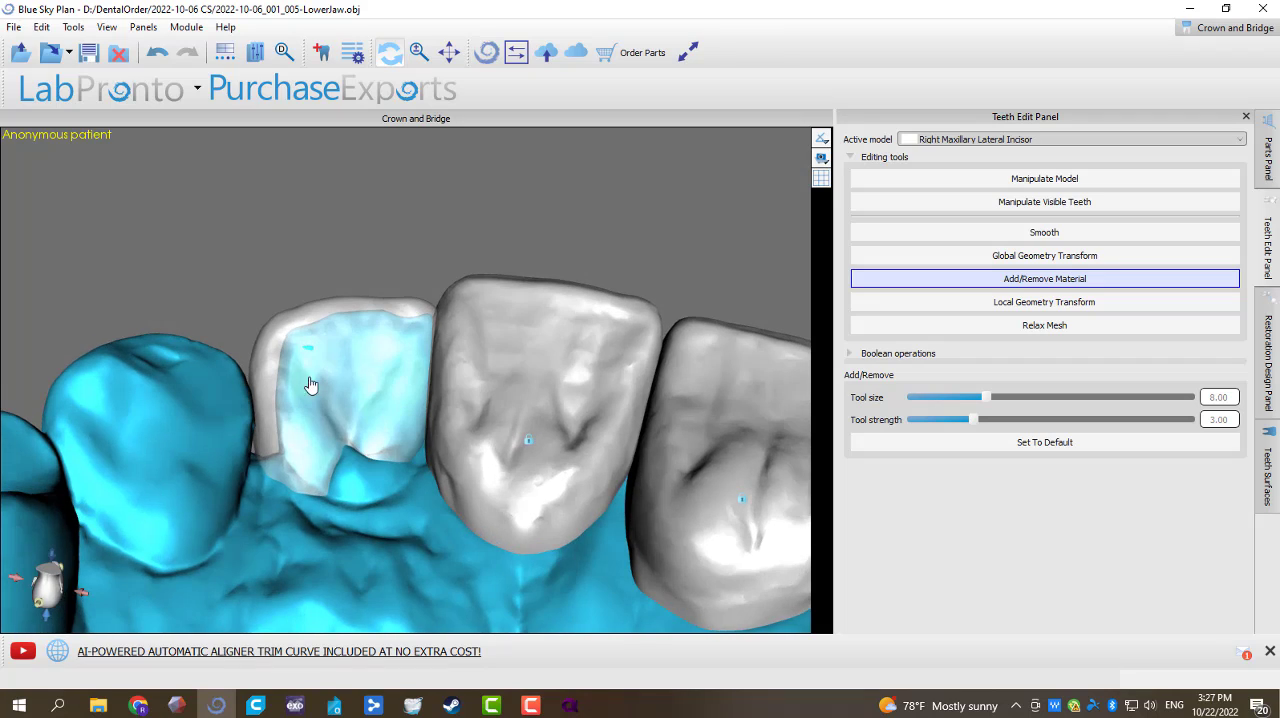
right_click(371, 423)
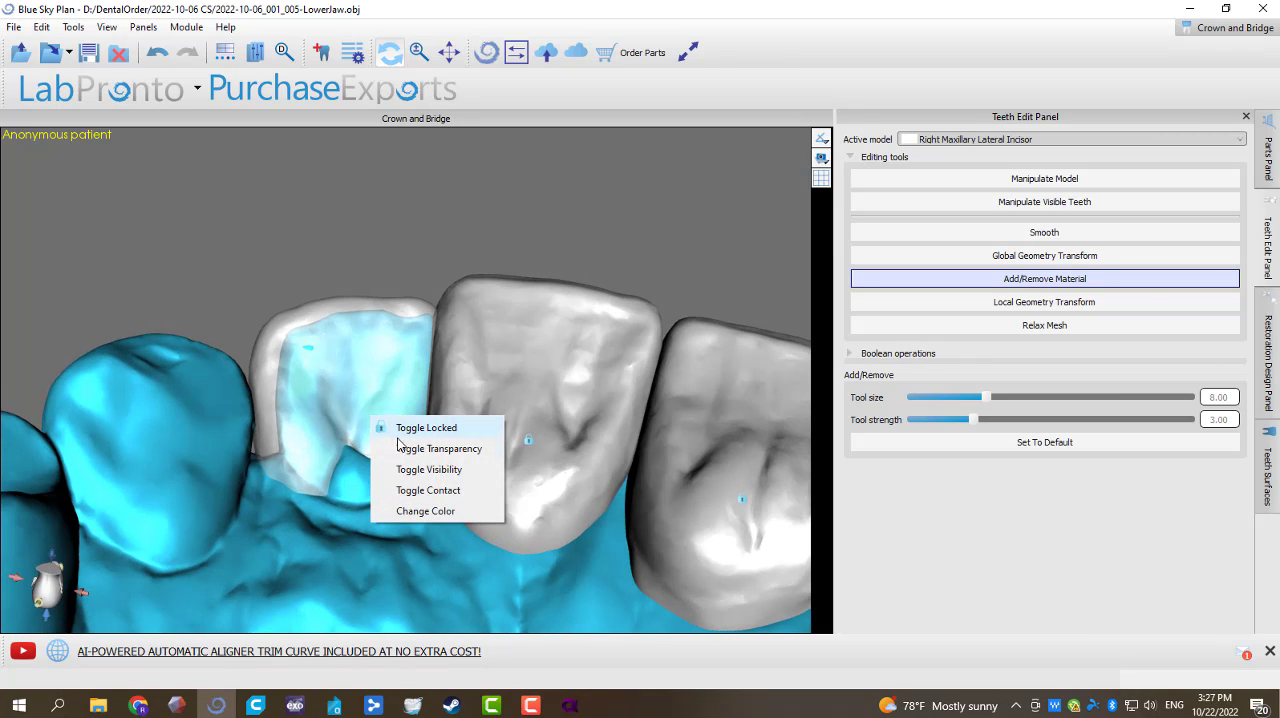
click(405, 447)
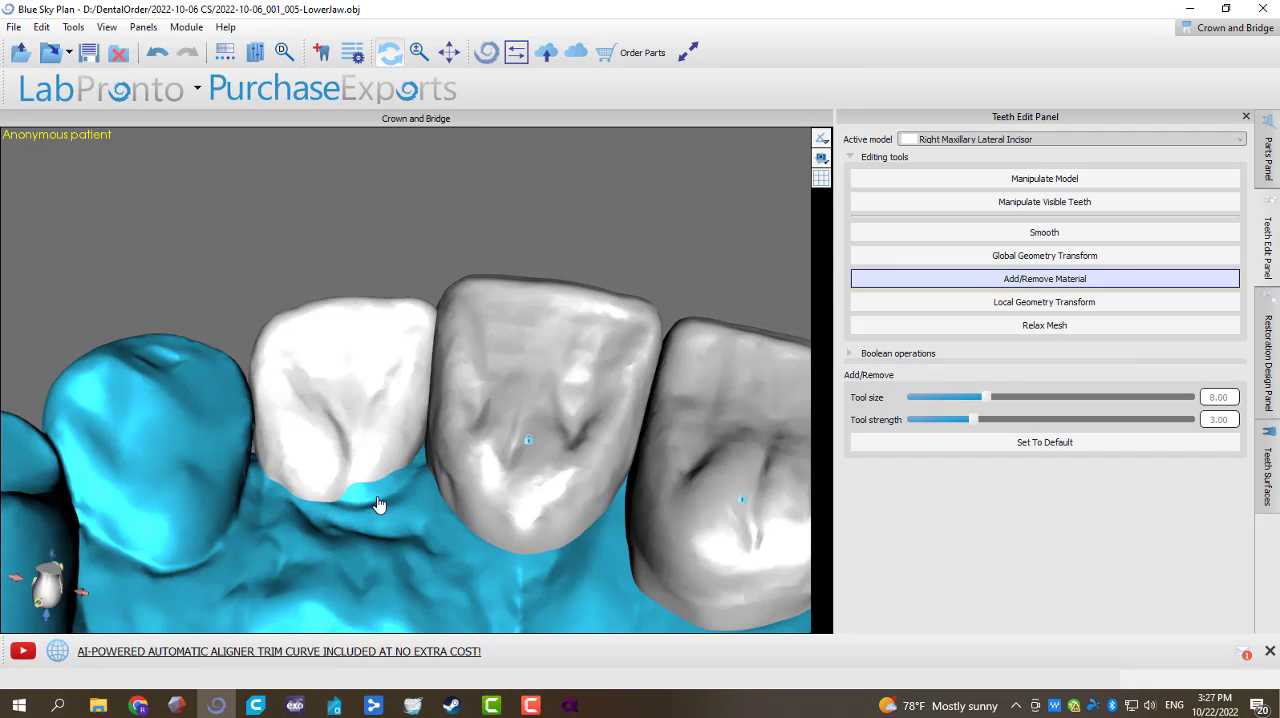
Step: Build up the Right Maxillary Lateral Incisor's palatal cervical area using Add/Remove Material at size 8.00 and strength 3.00, and lock the tooth
mouse_move(383, 478)
mouse_down()
mouse_move(317, 443)
mouse_move(375, 439)
mouse_up()
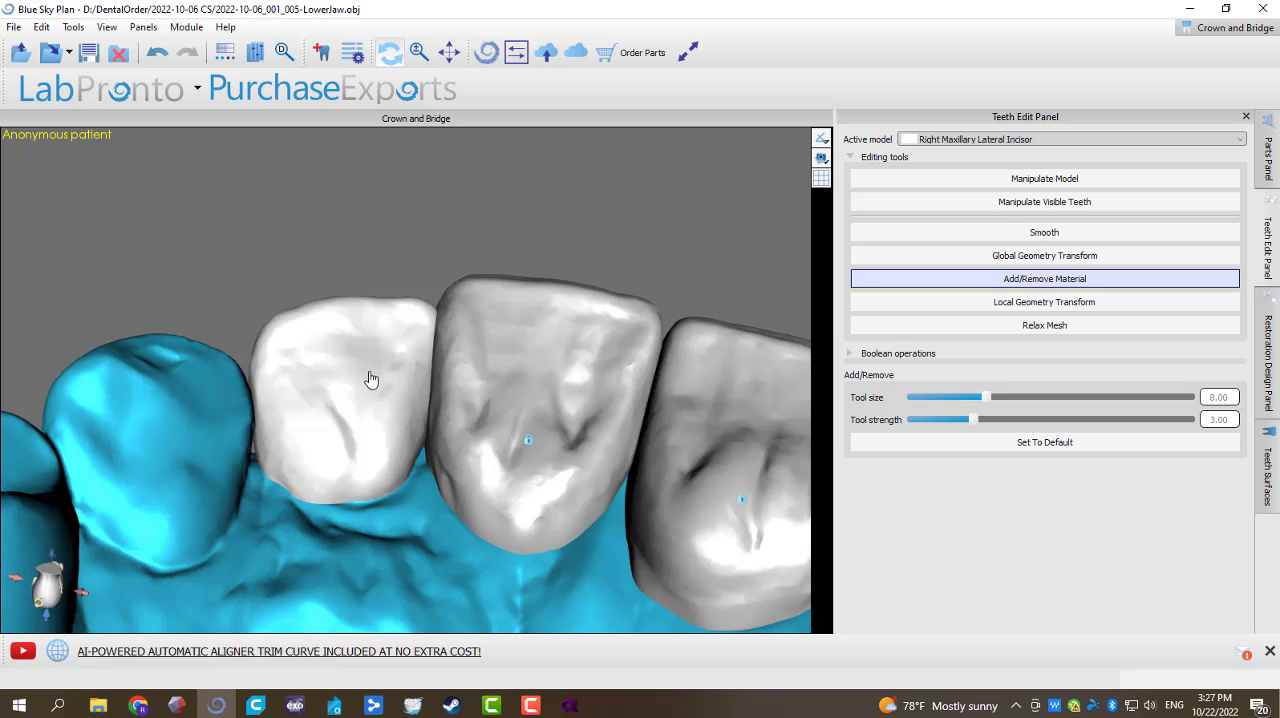
mouse_move(369, 374)
right_down()
mouse_move(406, 374)
mouse_move(403, 466)
mouse_move(483, 519)
mouse_move(503, 583)
mouse_move(684, 405)
mouse_move(469, 380)
mouse_move(441, 462)
mouse_move(460, 488)
right_up()
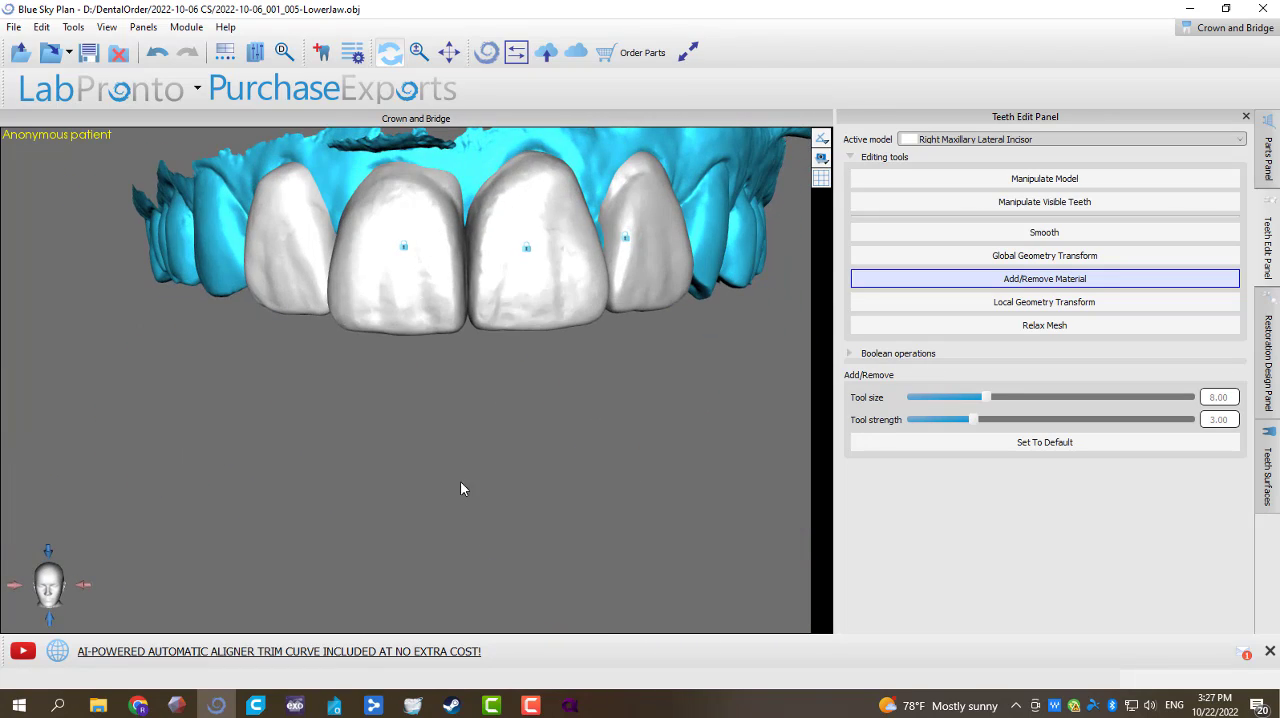
scroll(497, 376, up, 5)
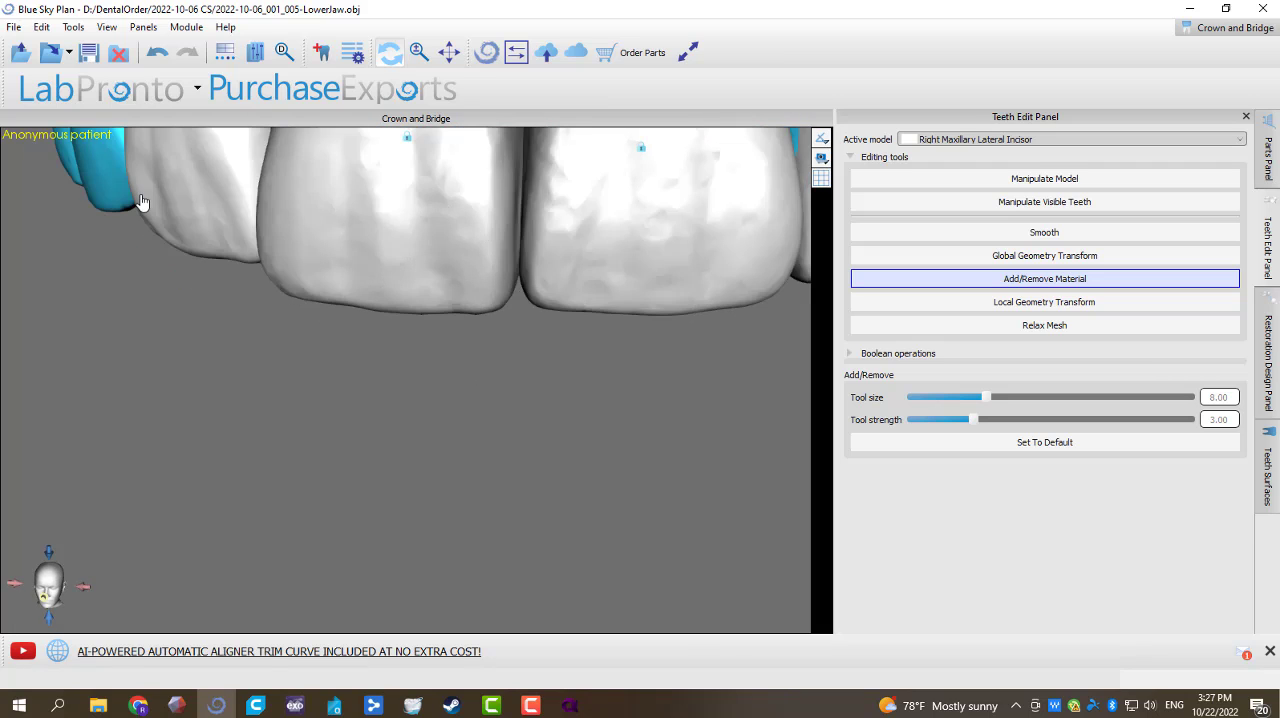
right_click(141, 202)
click(195, 206)
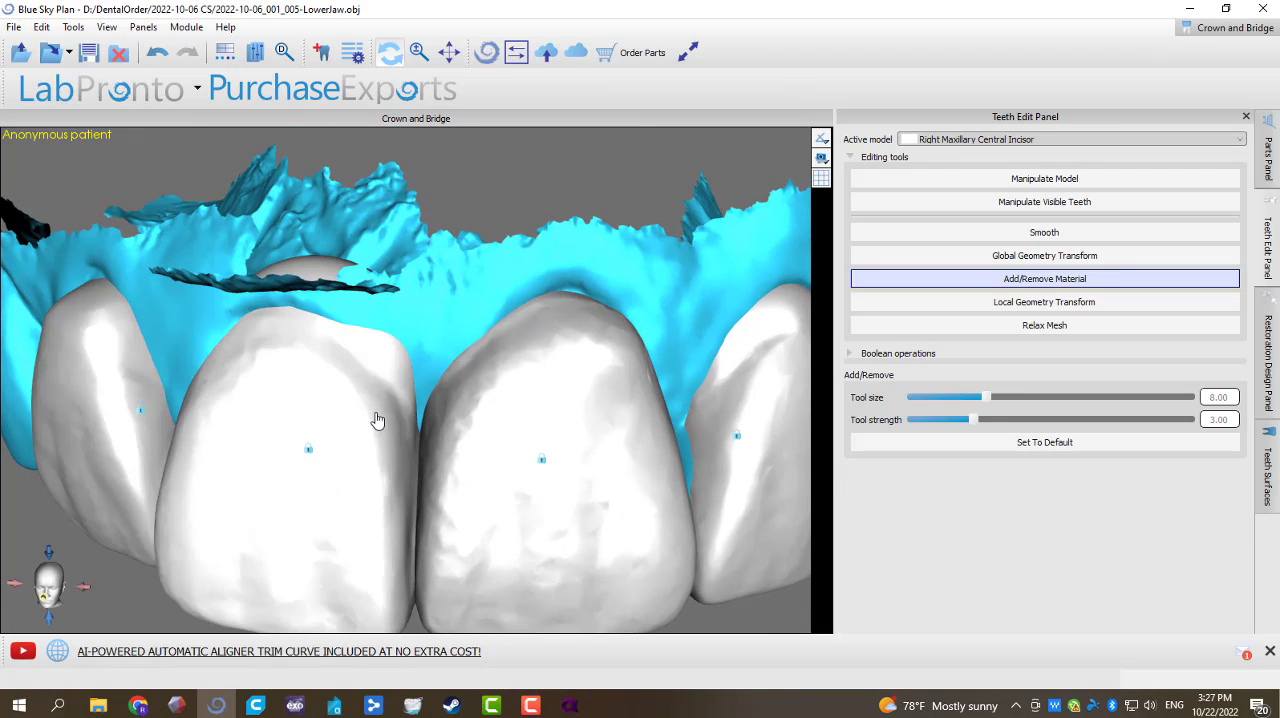
Step: Unlock the Right Maxillary Central Incisor, build up its labial cervical area with Add/Remove Material to cover the jaw surface, and lock it again
right_click(377, 416)
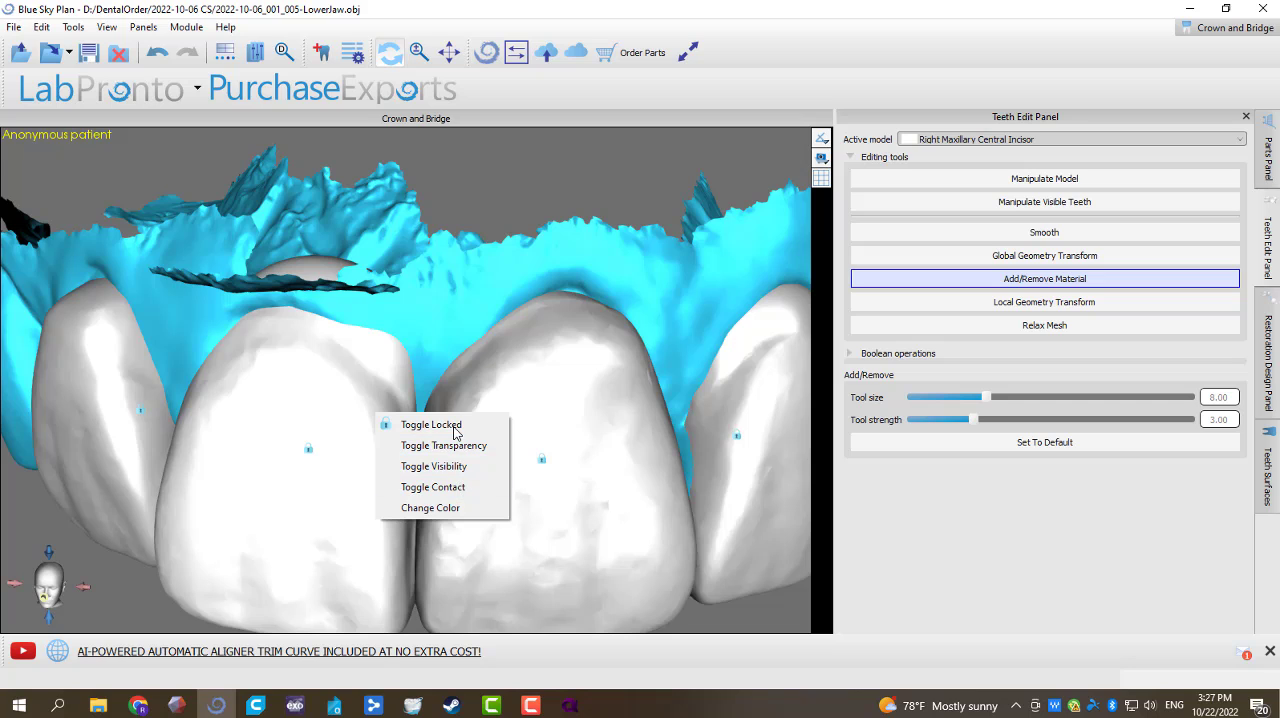
click(455, 430)
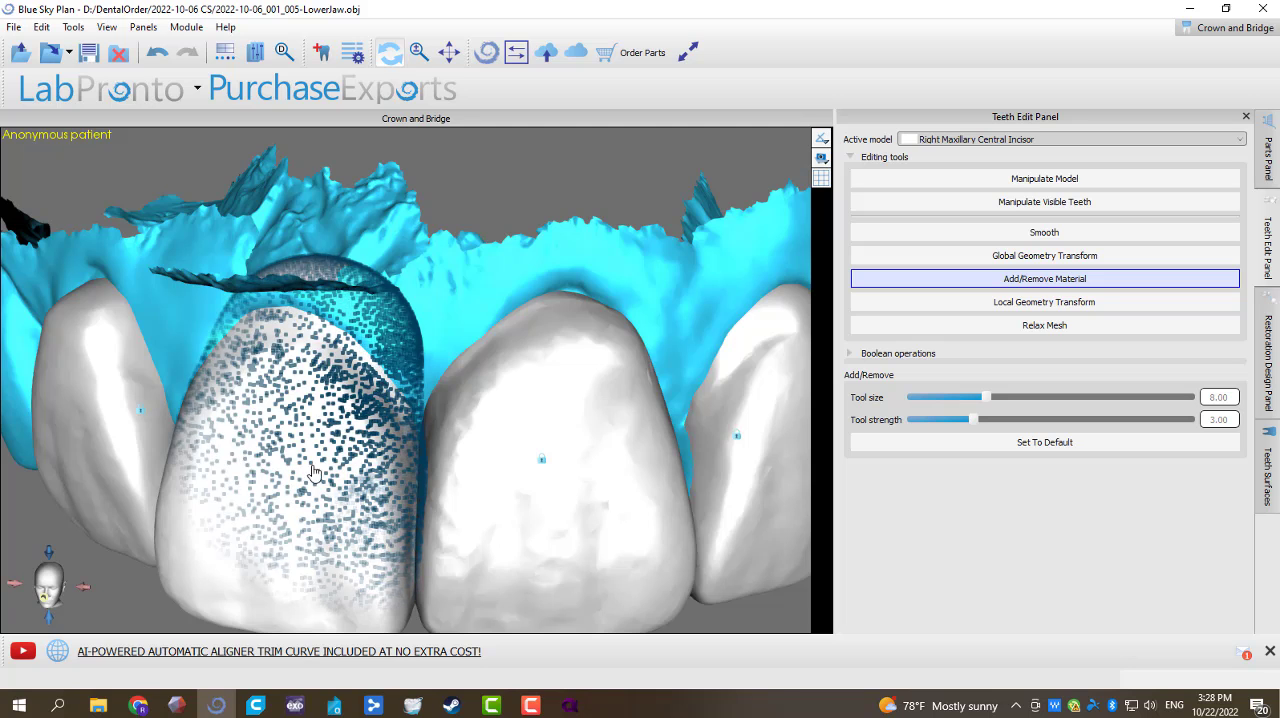
right_drag(395, 376, 328, 372)
scroll(342, 393, down, 5)
right_drag(342, 471, 435, 488)
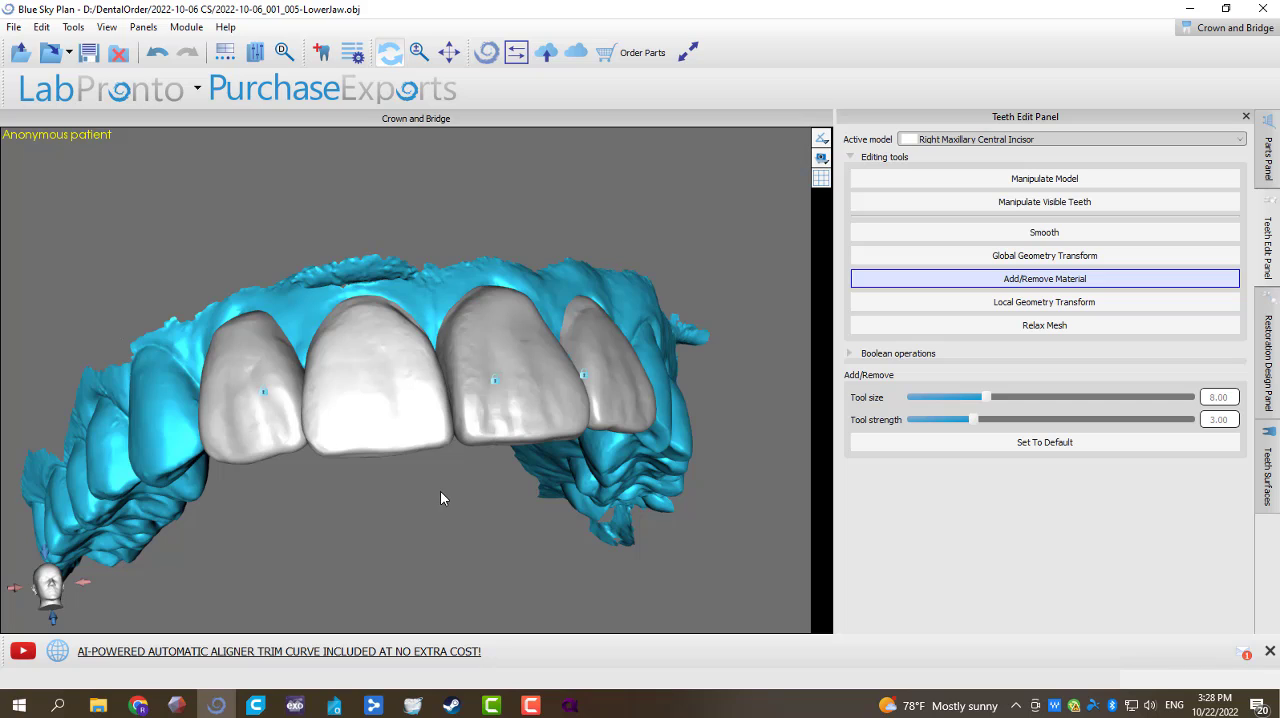
right_click(381, 411)
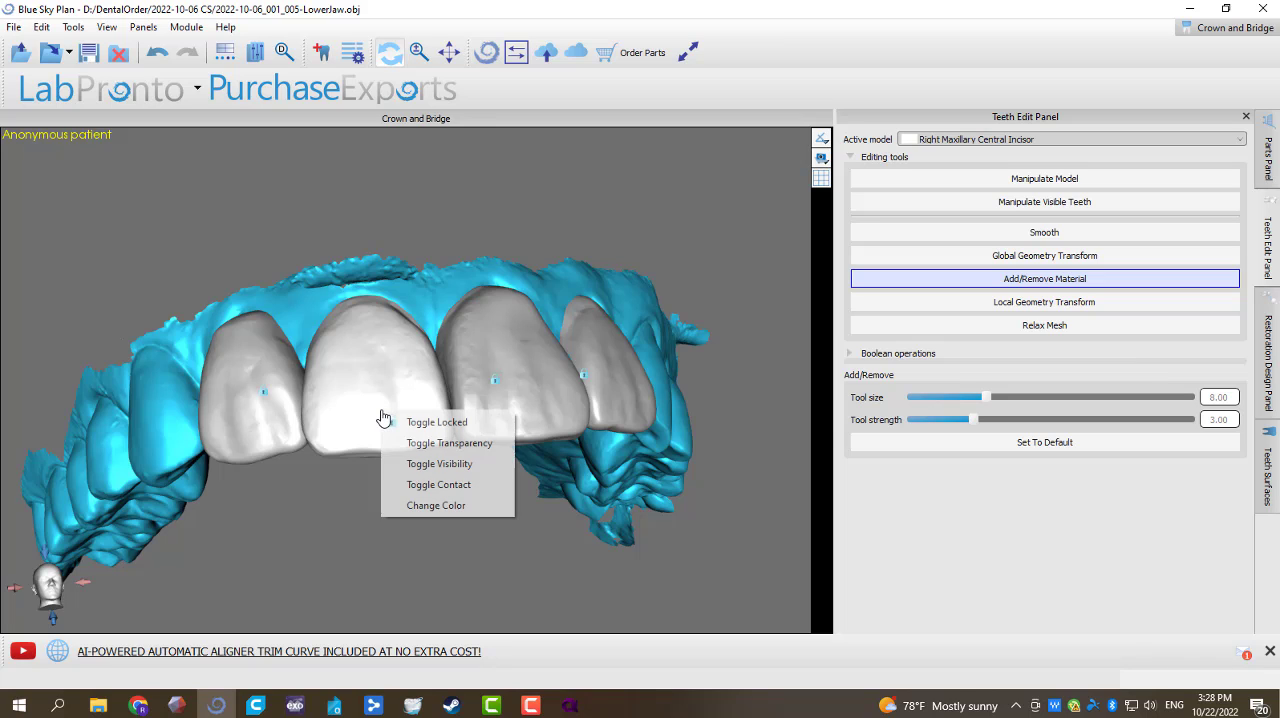
click(432, 426)
Step: Unlock the Right Maxillary Central Incisor, shift it slightly with Manipulate Model, and lock it in its new position
right_drag(417, 465, 401, 531)
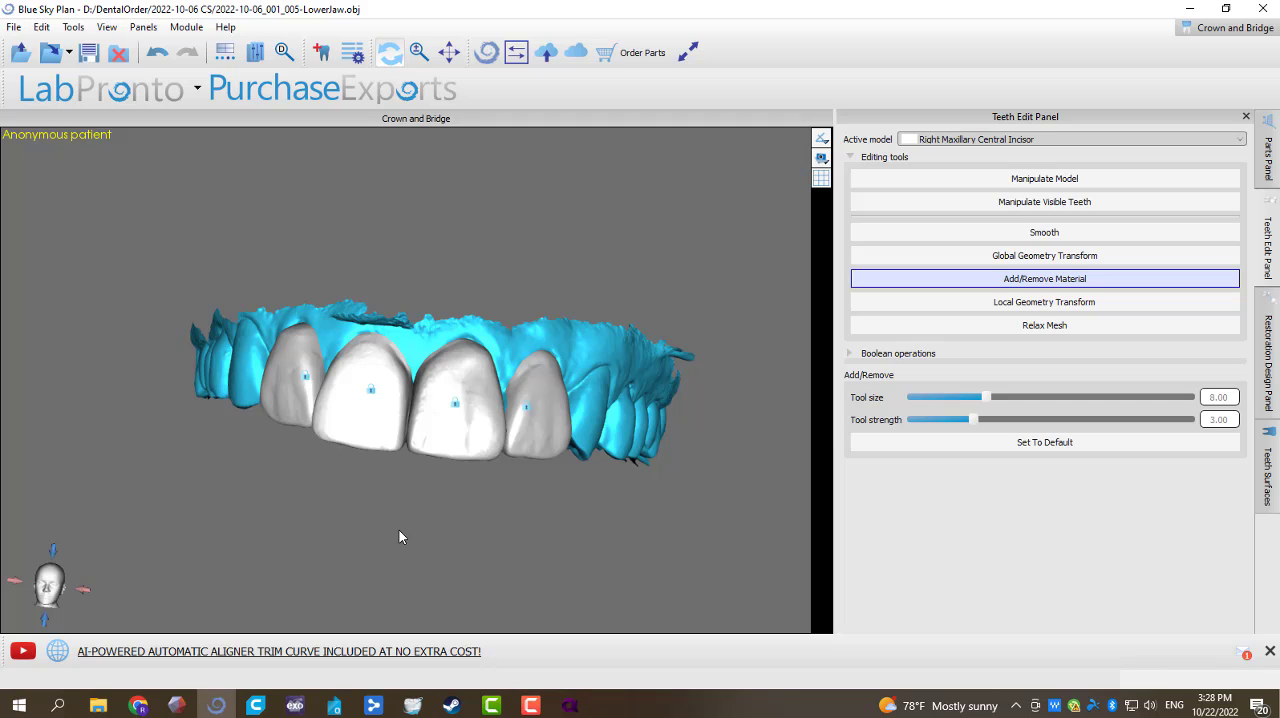
right_click(373, 432)
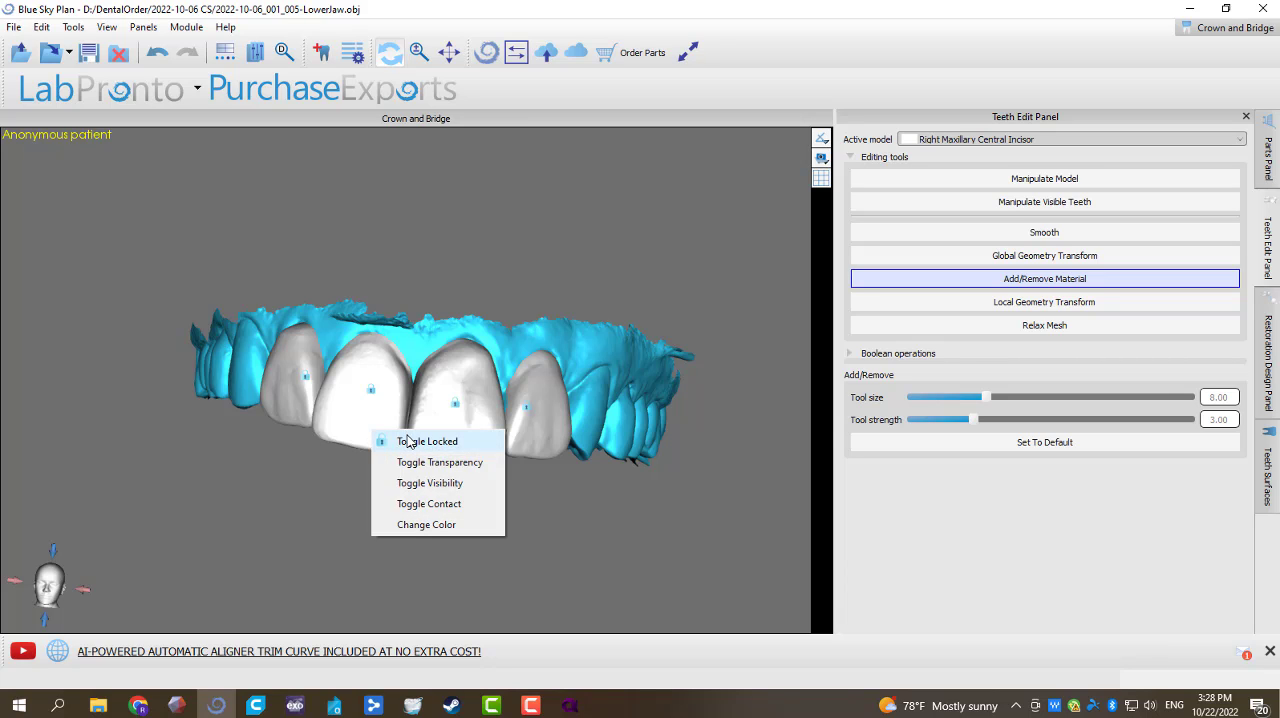
click(408, 441)
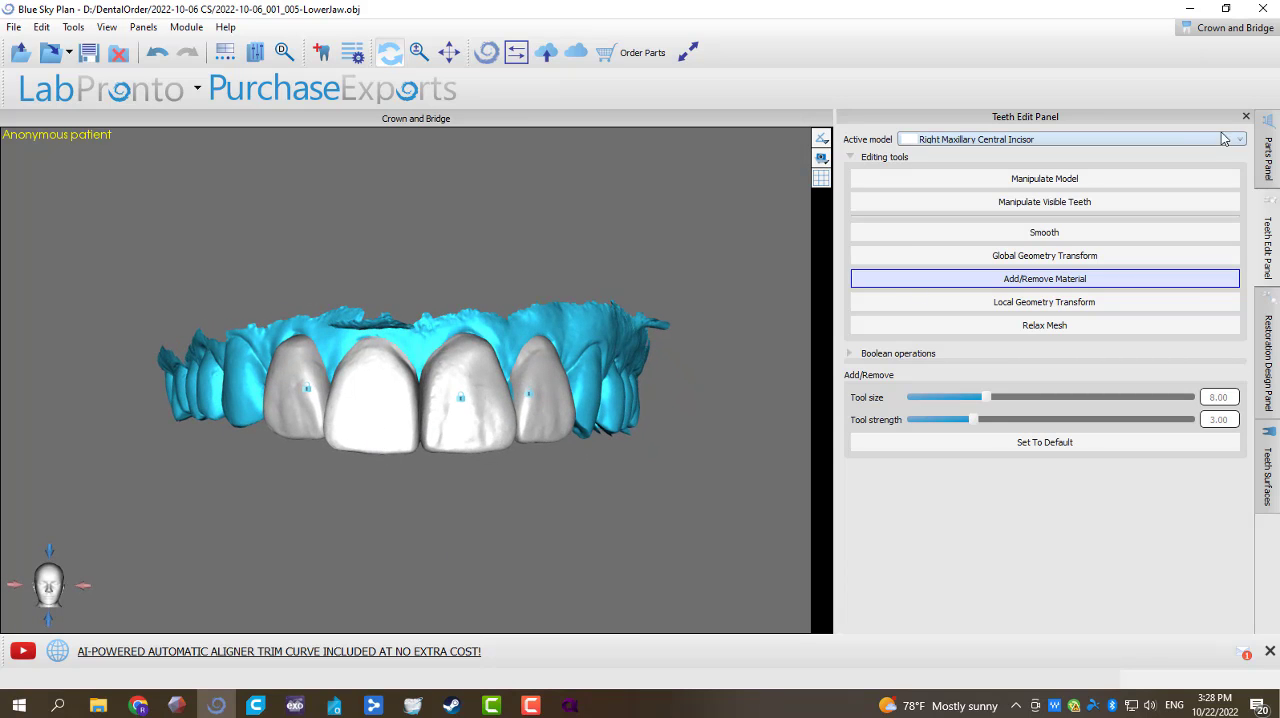
click(1000, 180)
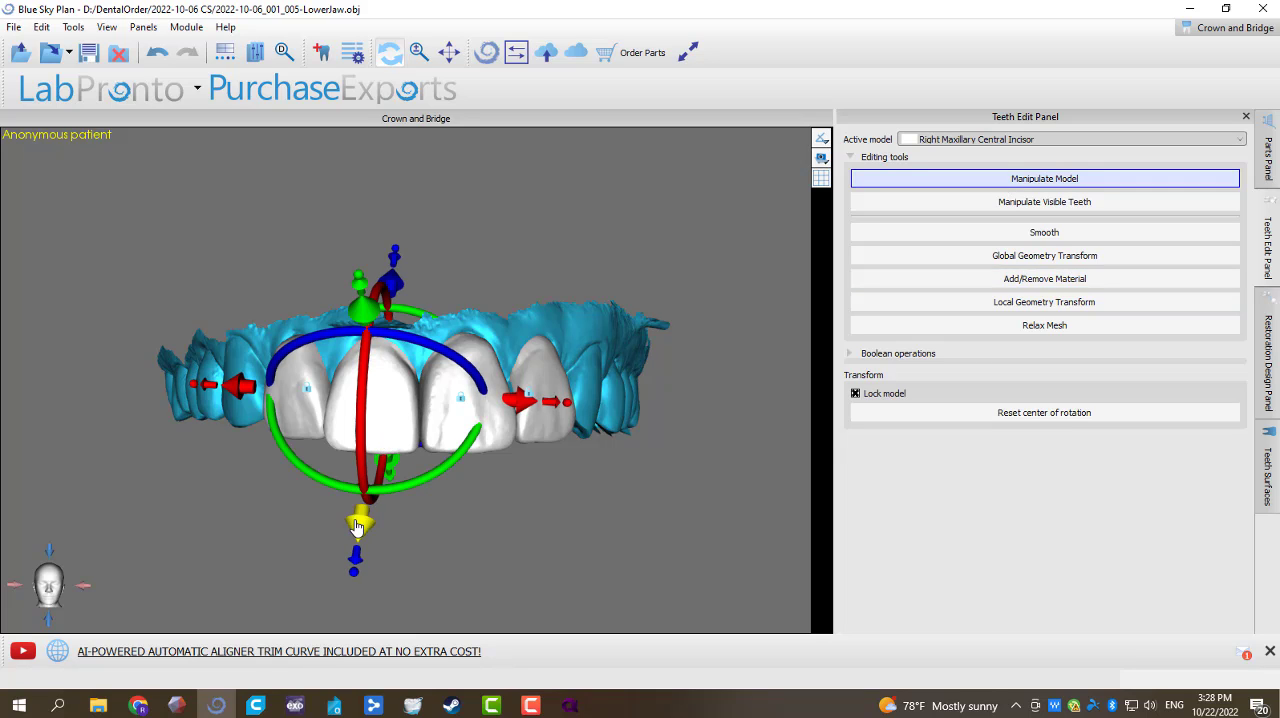
right_drag(357, 527, 353, 525)
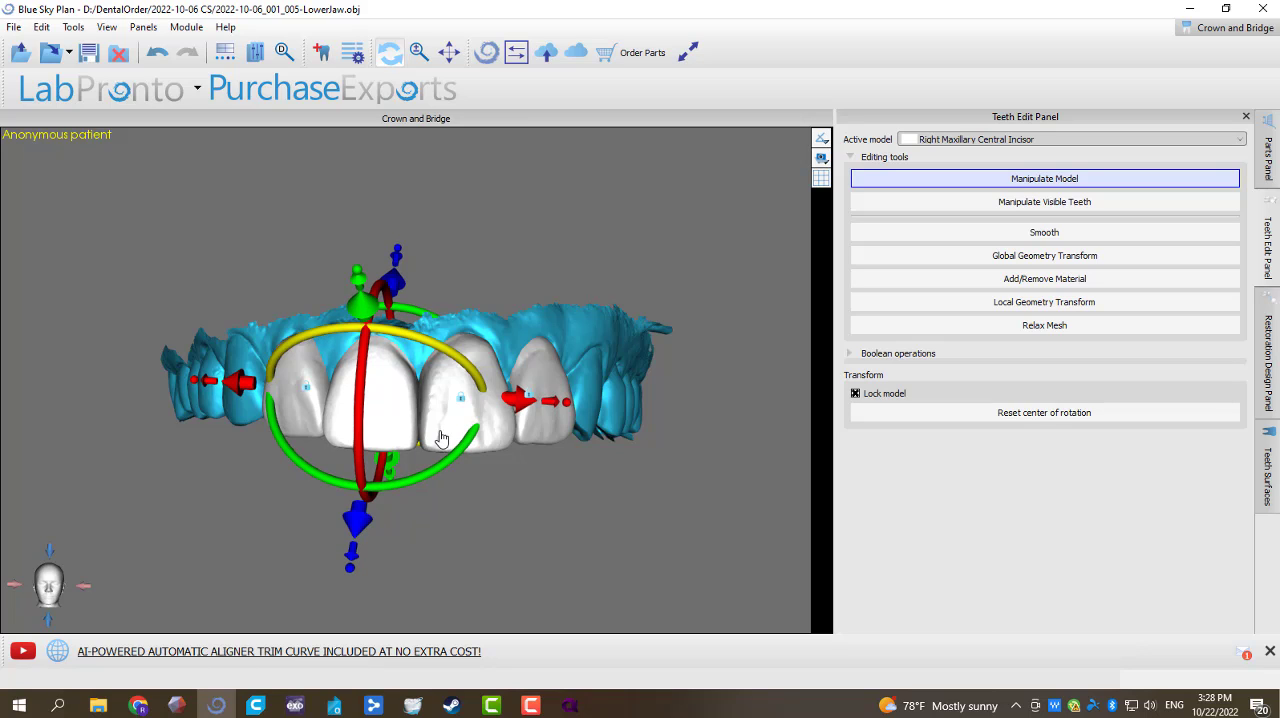
right_click(405, 443)
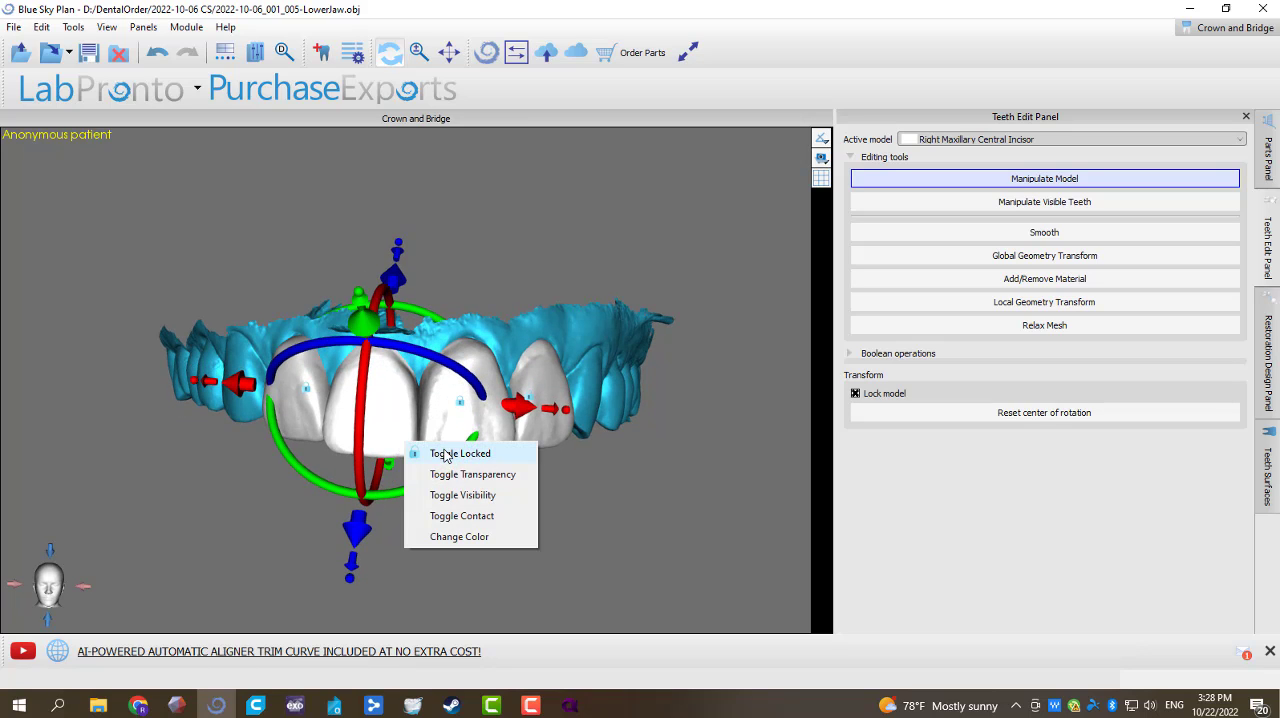
click(446, 456)
Step: Start a maxillary bridge from the four upper incisors and proceed to the insertion direction setup
right_drag(508, 528, 409, 541)
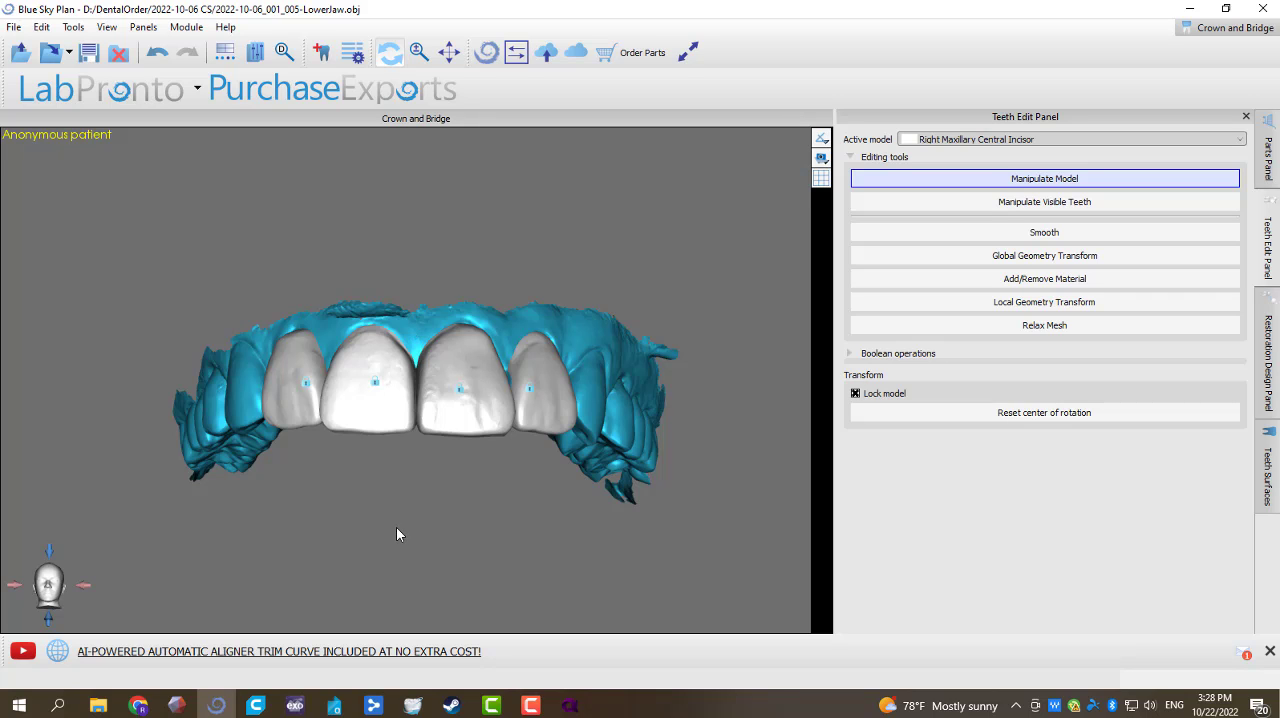
right_drag(440, 523, 413, 466)
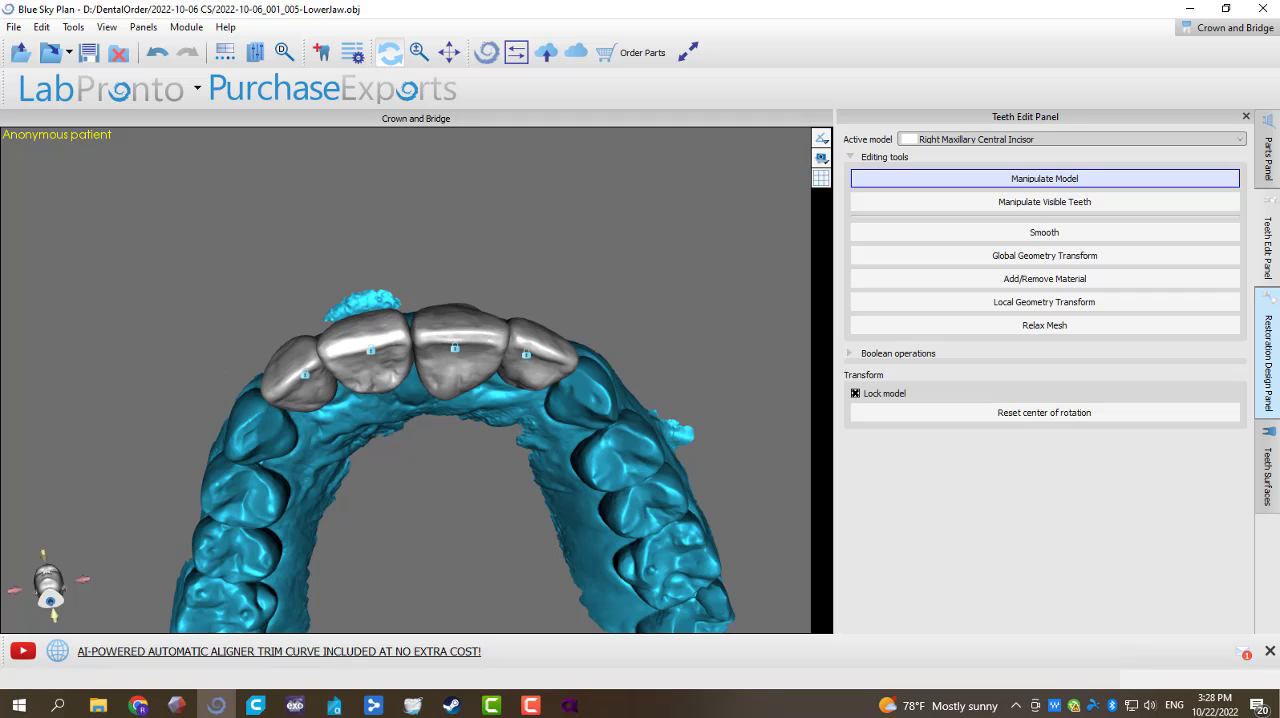
click(1267, 360)
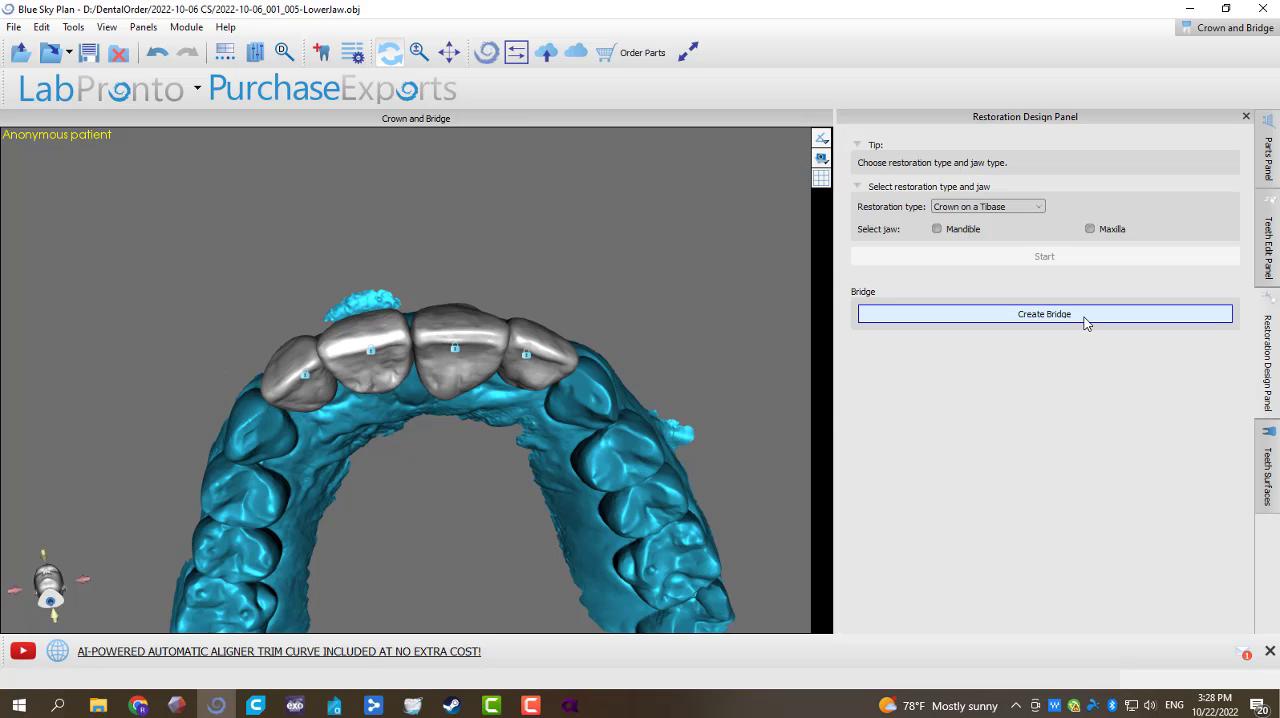
click(1044, 314)
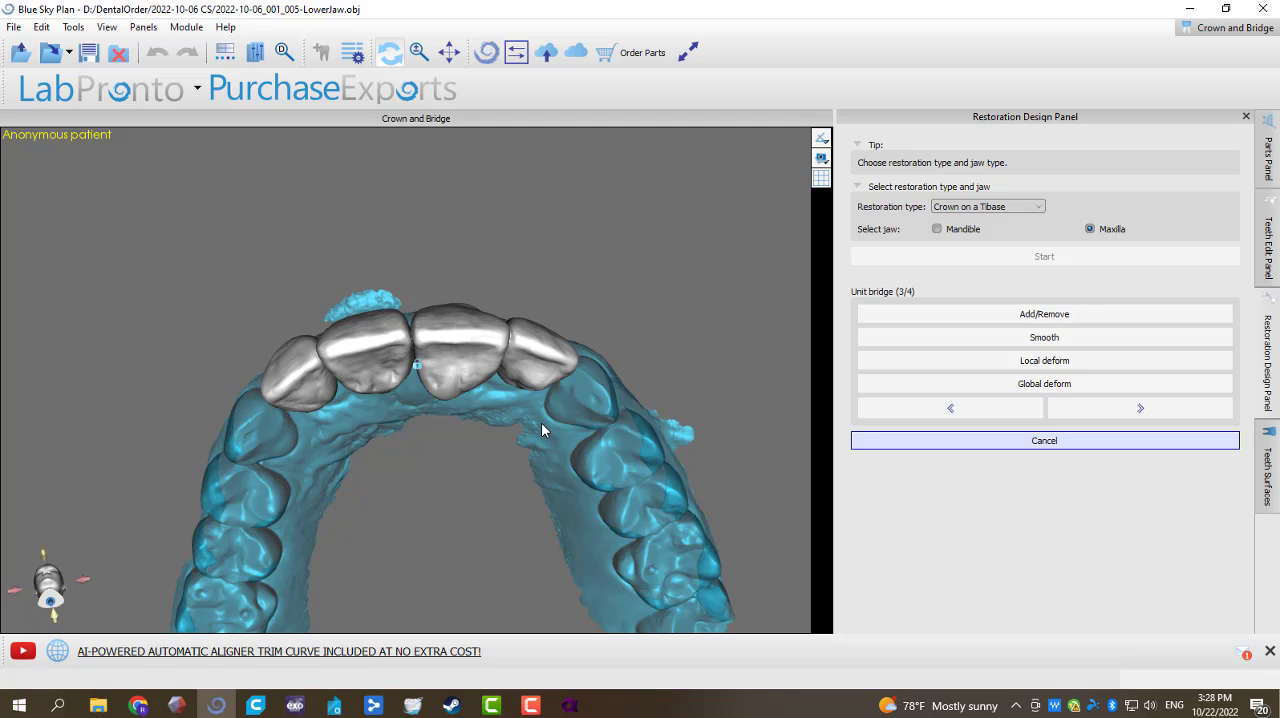
click(1138, 410)
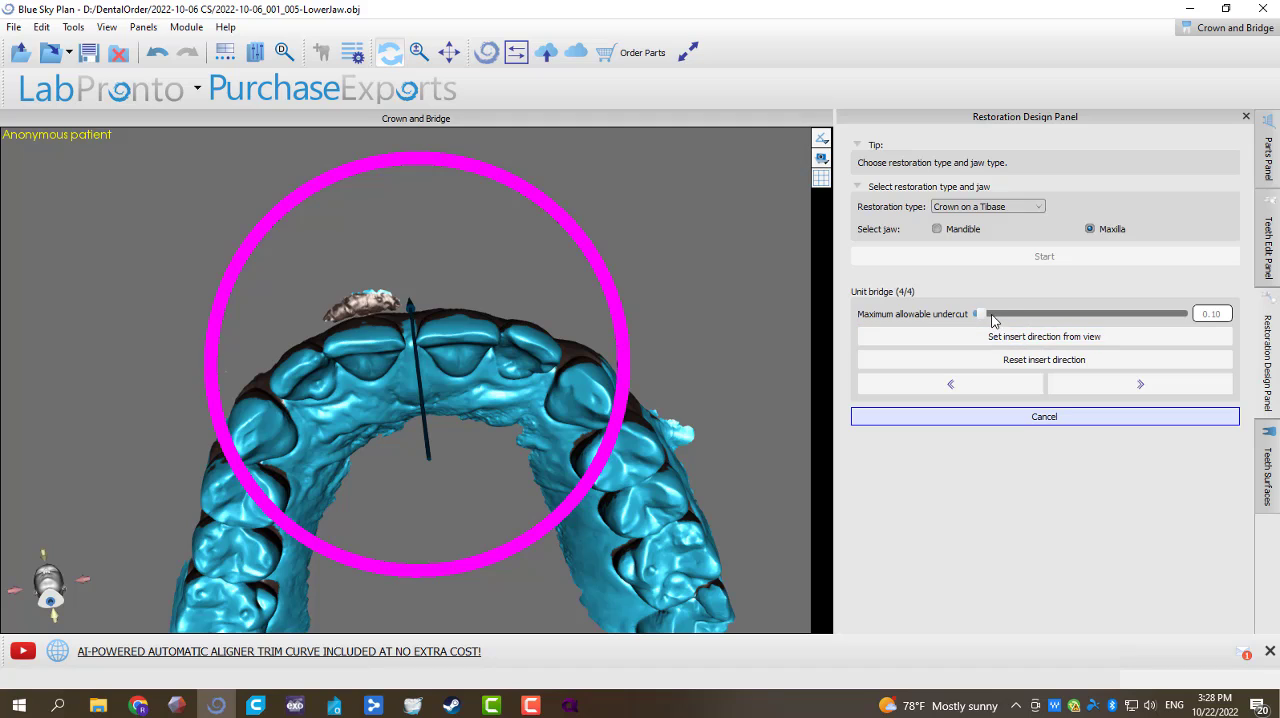
Step: Set the bridge's maximum allowable undercut to 0.00, adjust its insertion direction, and finish creating the bridge
drag(981, 318, 962, 314)
drag(457, 224, 432, 230)
drag(421, 290, 431, 286)
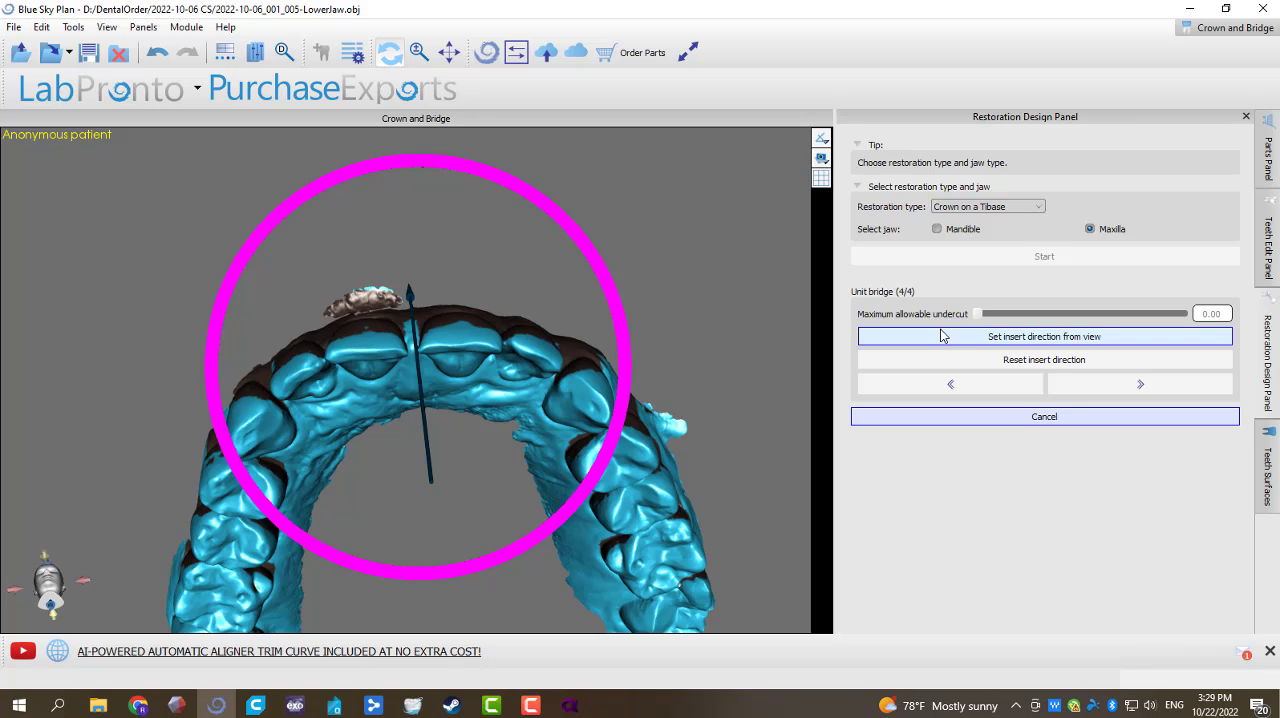
drag(395, 336, 431, 507)
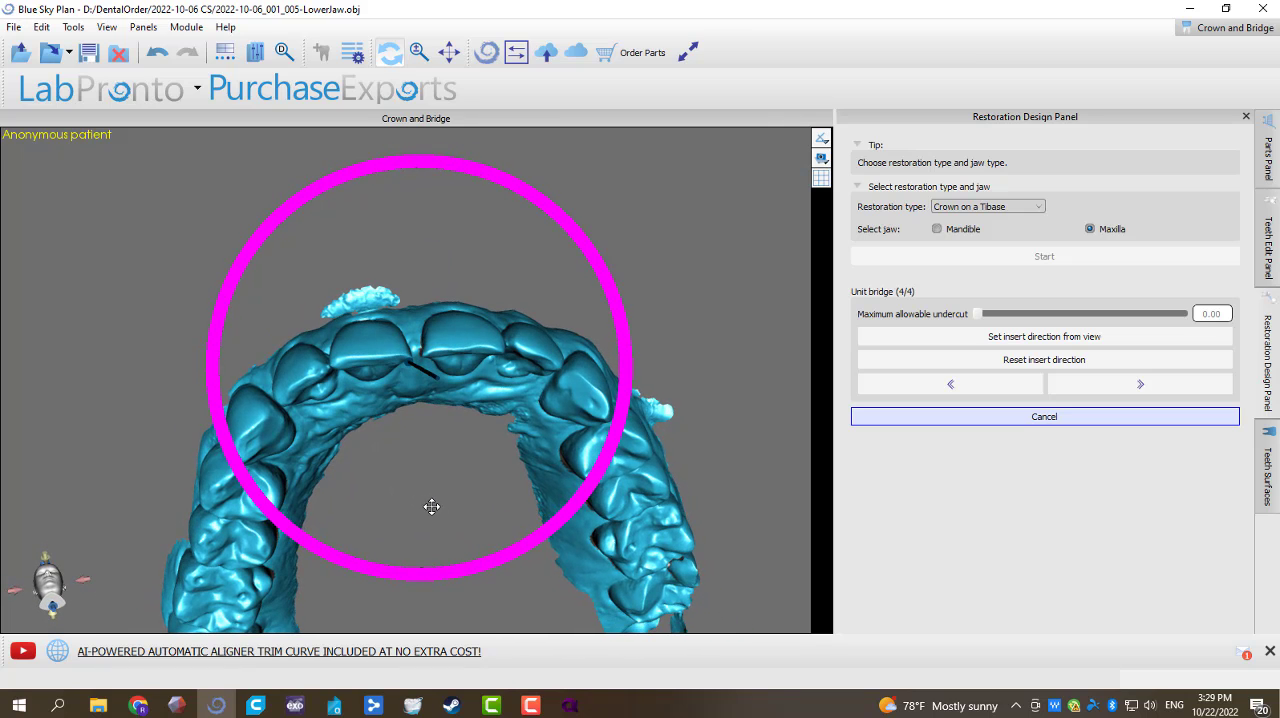
click(1072, 390)
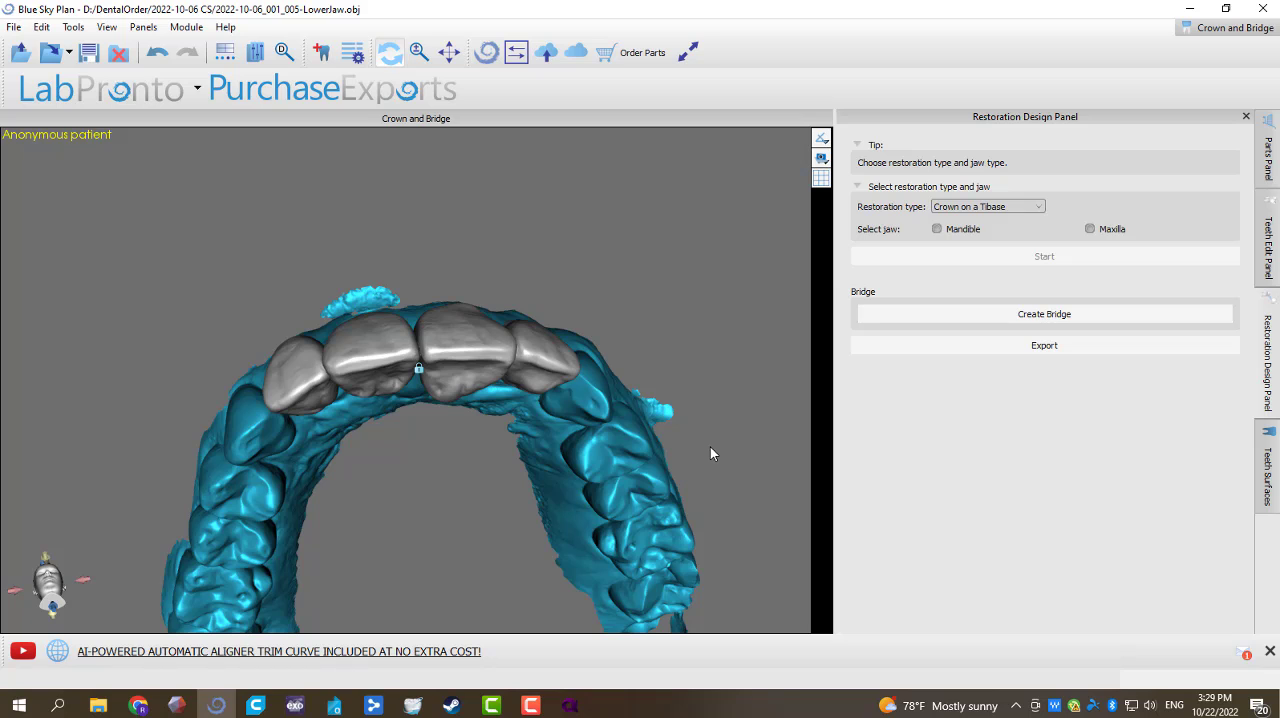
Step: Hide the upper jaw and inspect the four-unit bridge from its intaglio and incisal sides
right_click(587, 424)
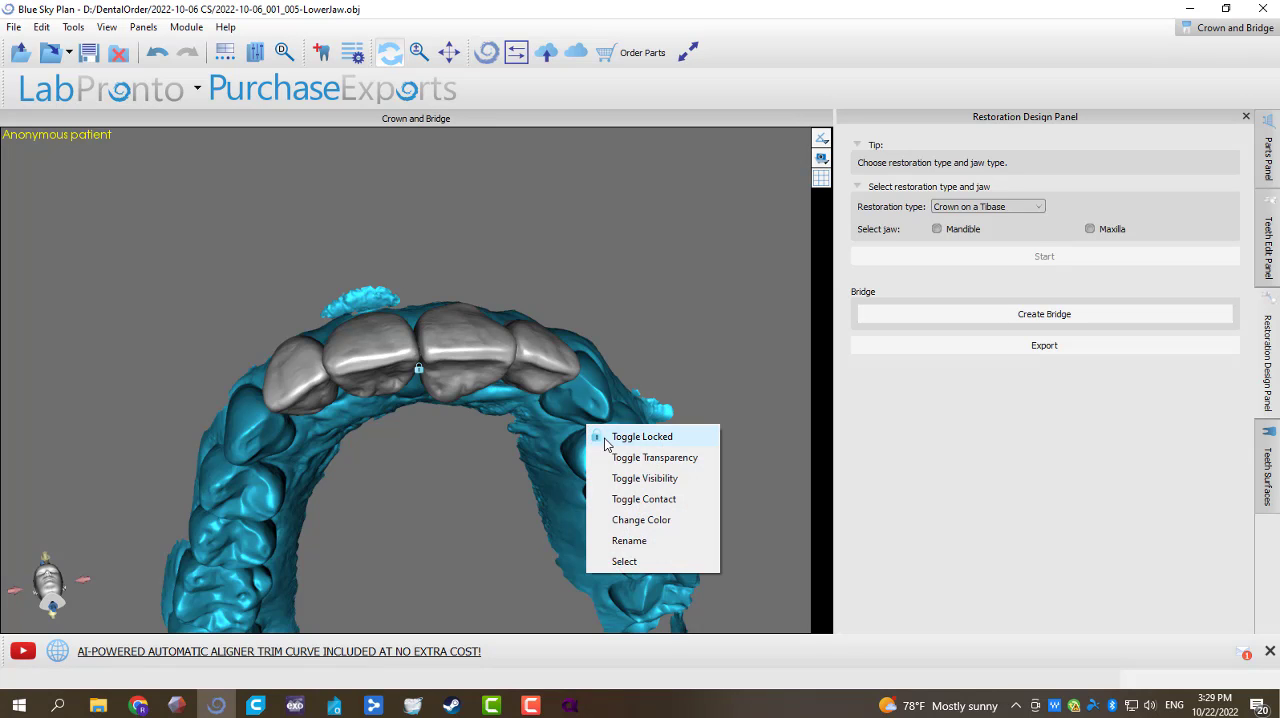
click(645, 478)
drag(720, 366, 415, 503)
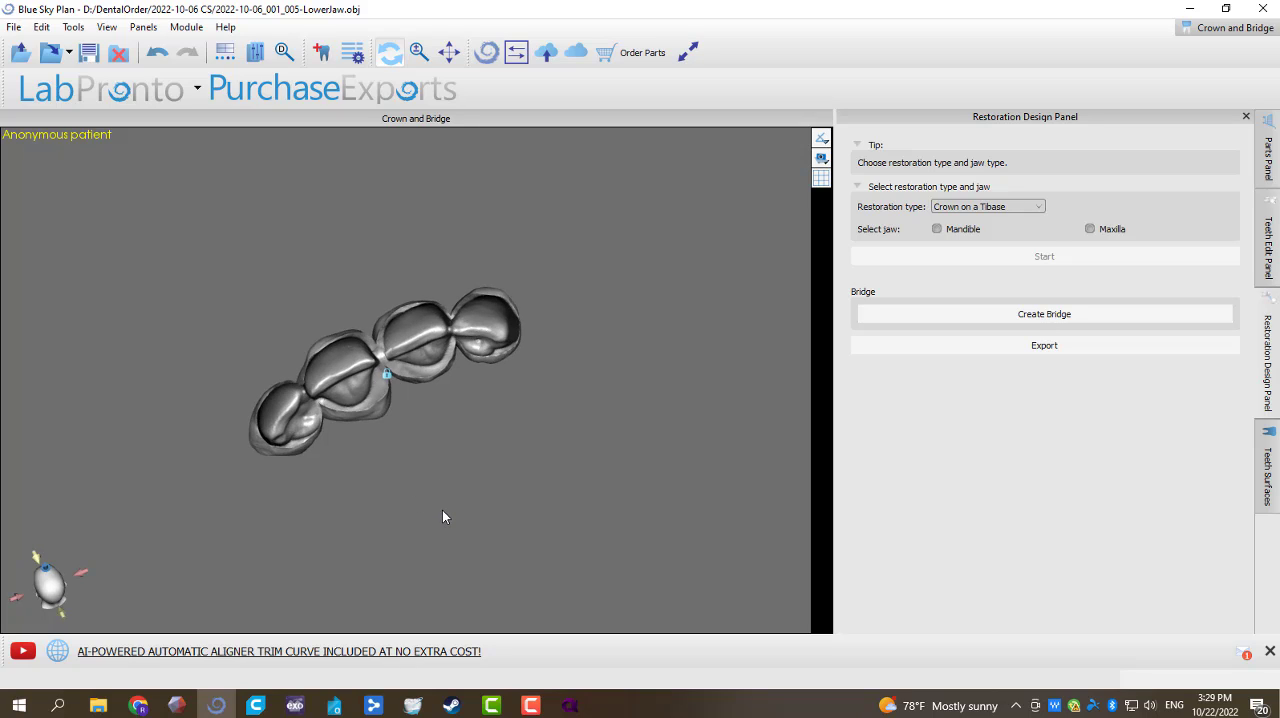
drag(184, 568, 391, 455)
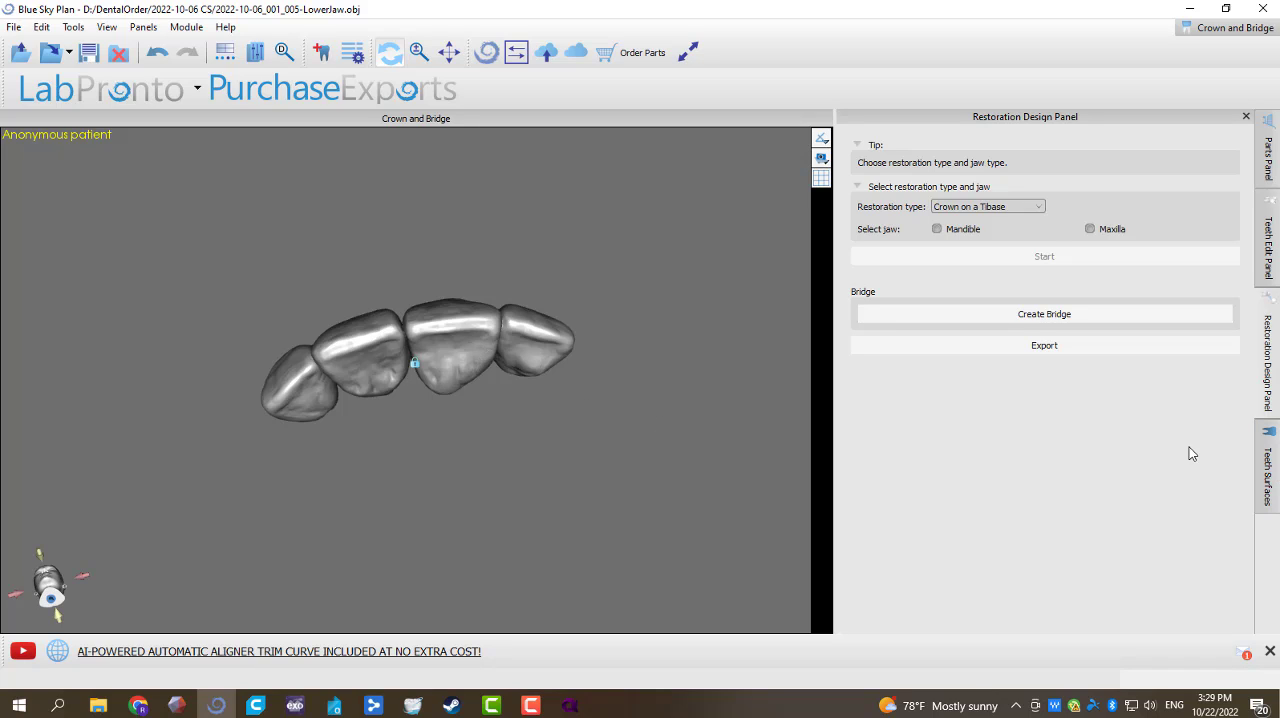
Step: Export only the Union bridge at Standard quality as an STL file named "7-8-9-10 #2" in the 2022-10-06 CS folder
click(14, 27)
key(Escape)
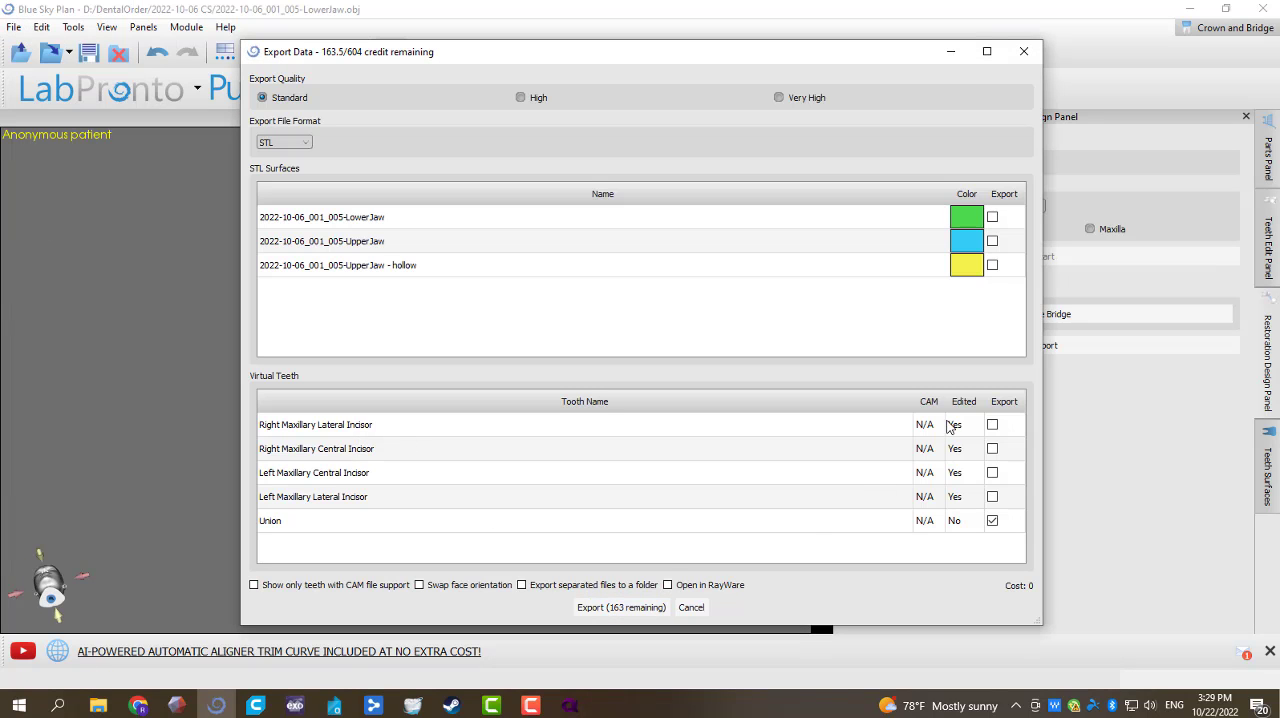
click(628, 610)
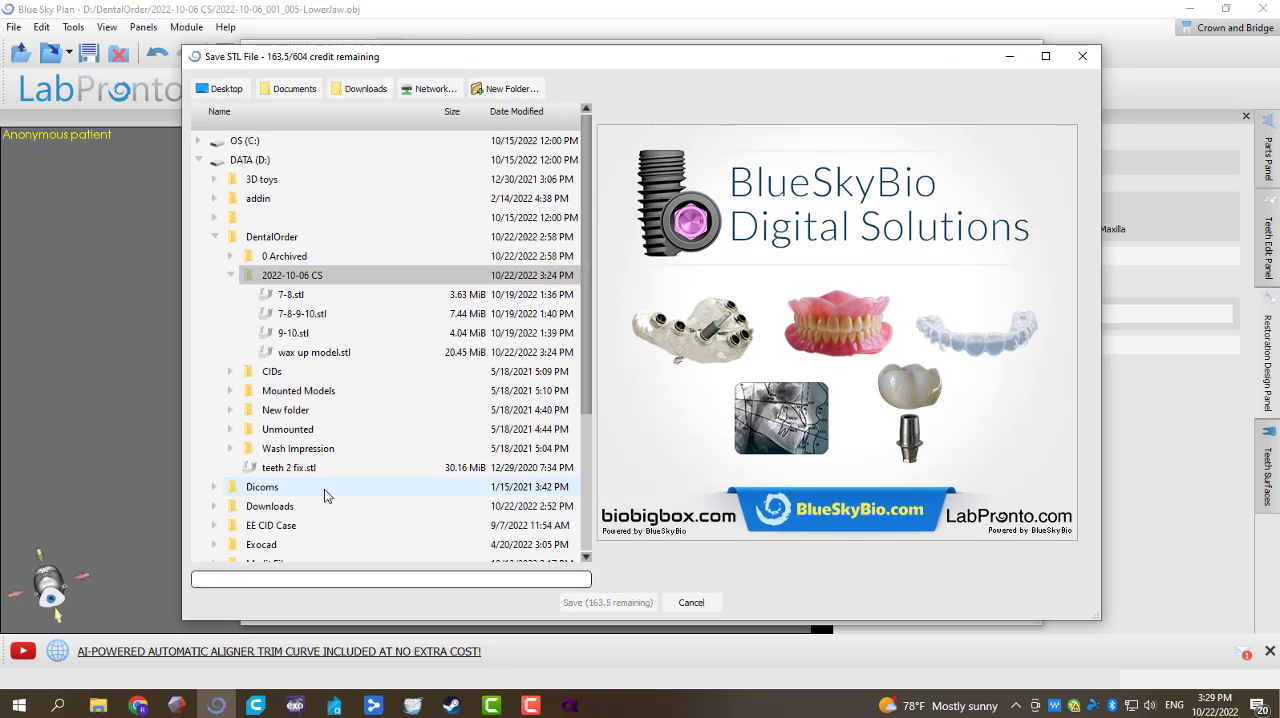
click(300, 313)
click(286, 578)
text(#2)
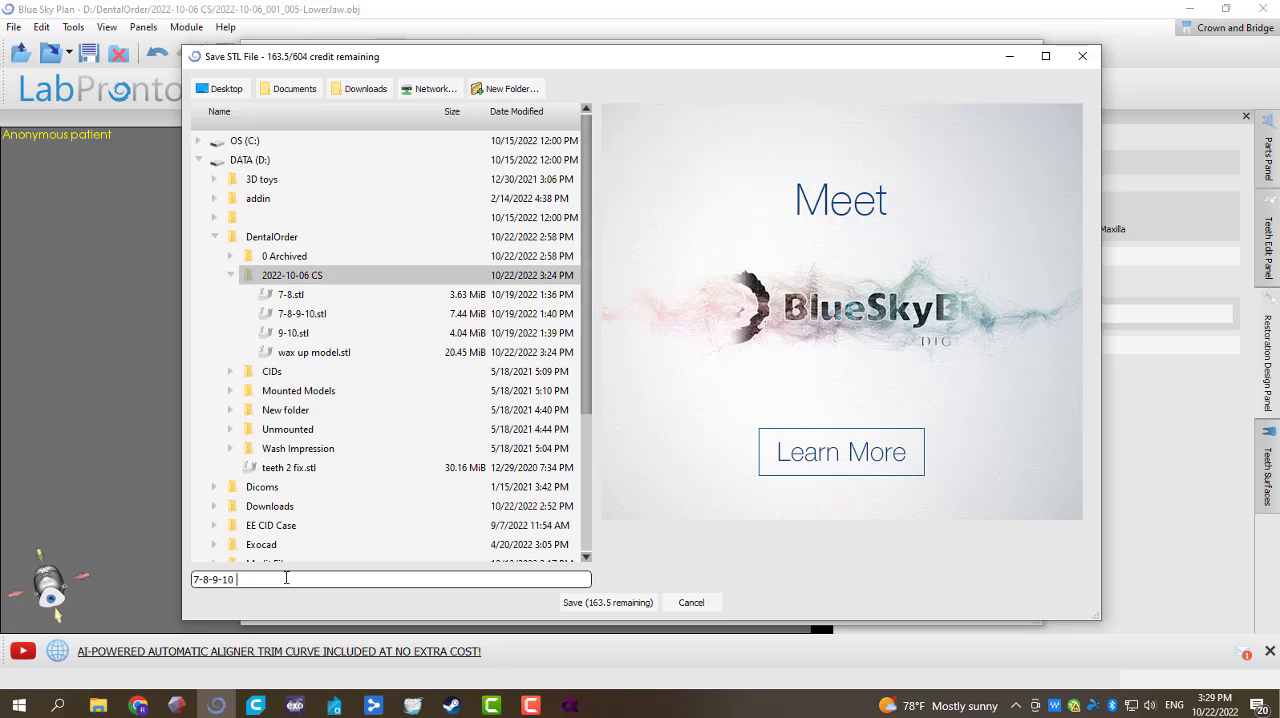
key(Return)
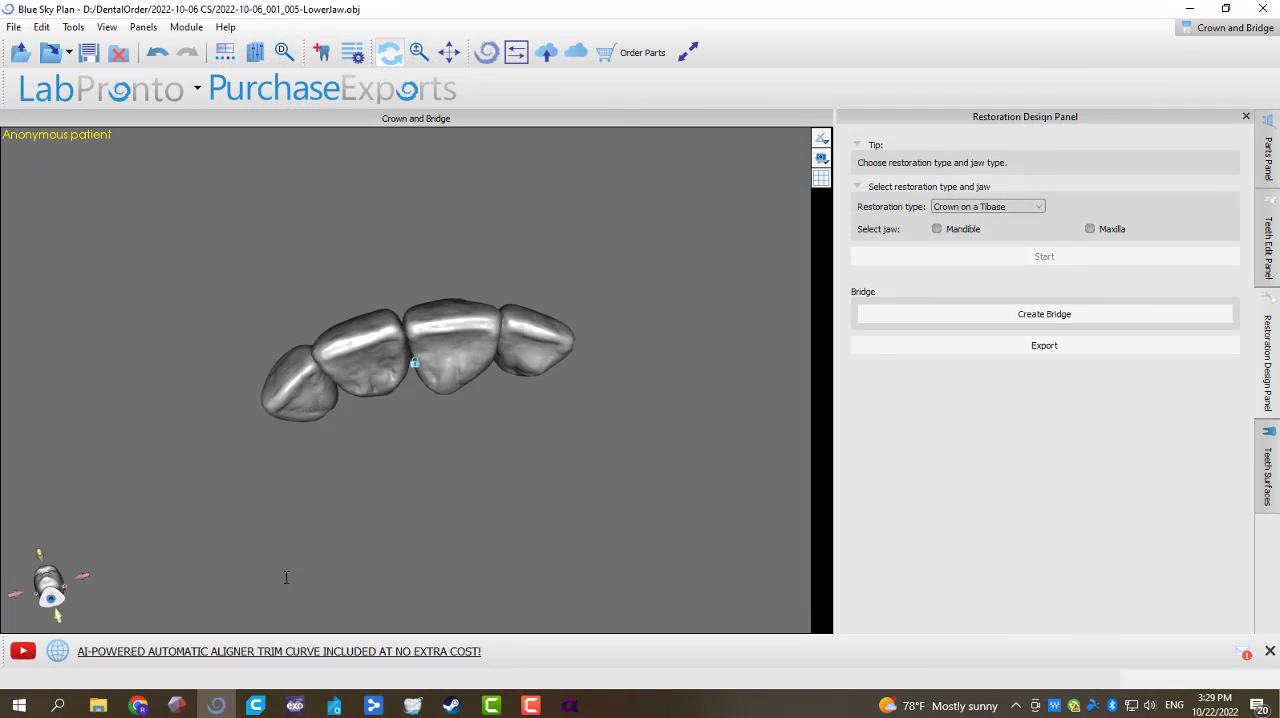
Step: View the four-unit bridge from the front and delete its Union surface
drag(377, 253, 431, 372)
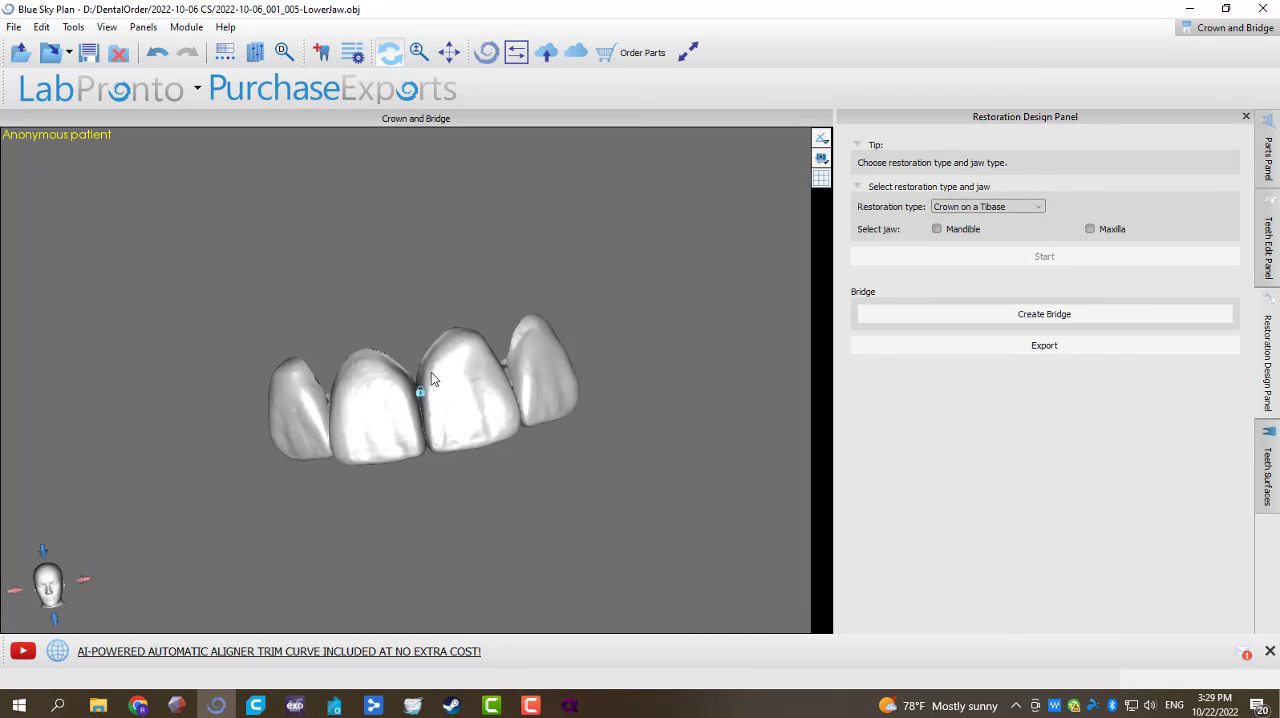
drag(412, 536, 429, 494)
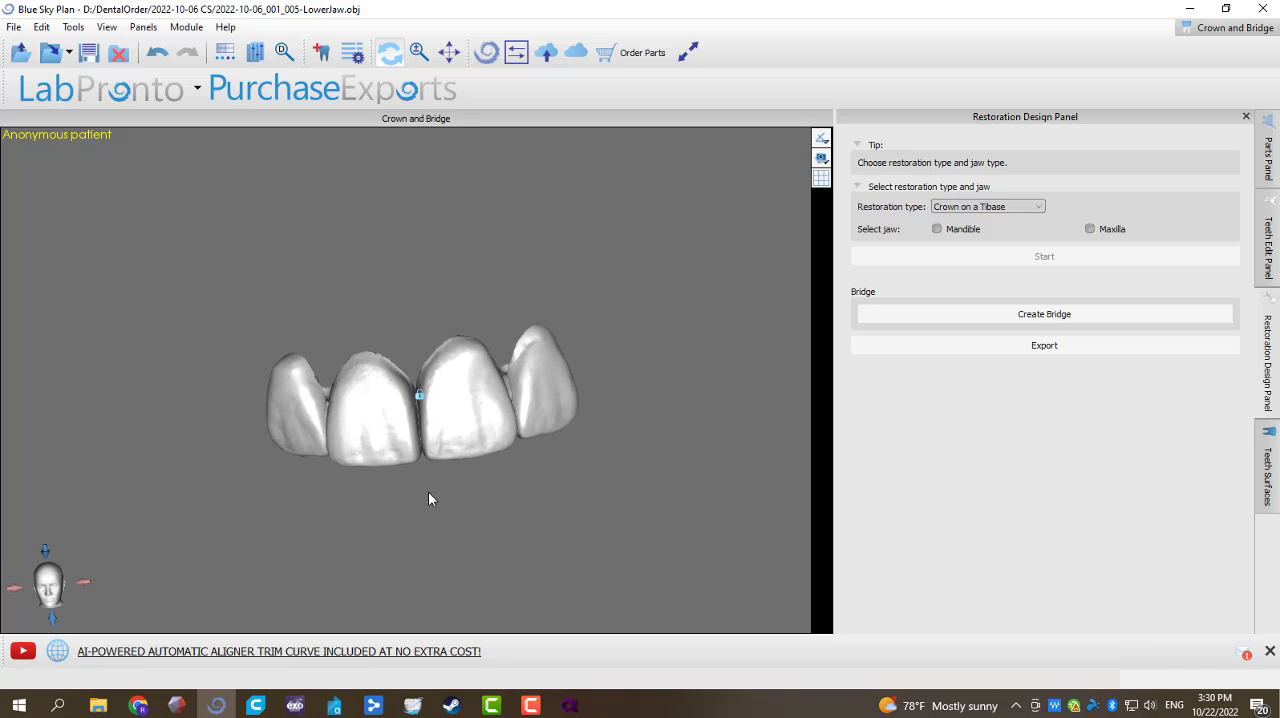
click(1267, 465)
scroll(1181, 241, down, 2)
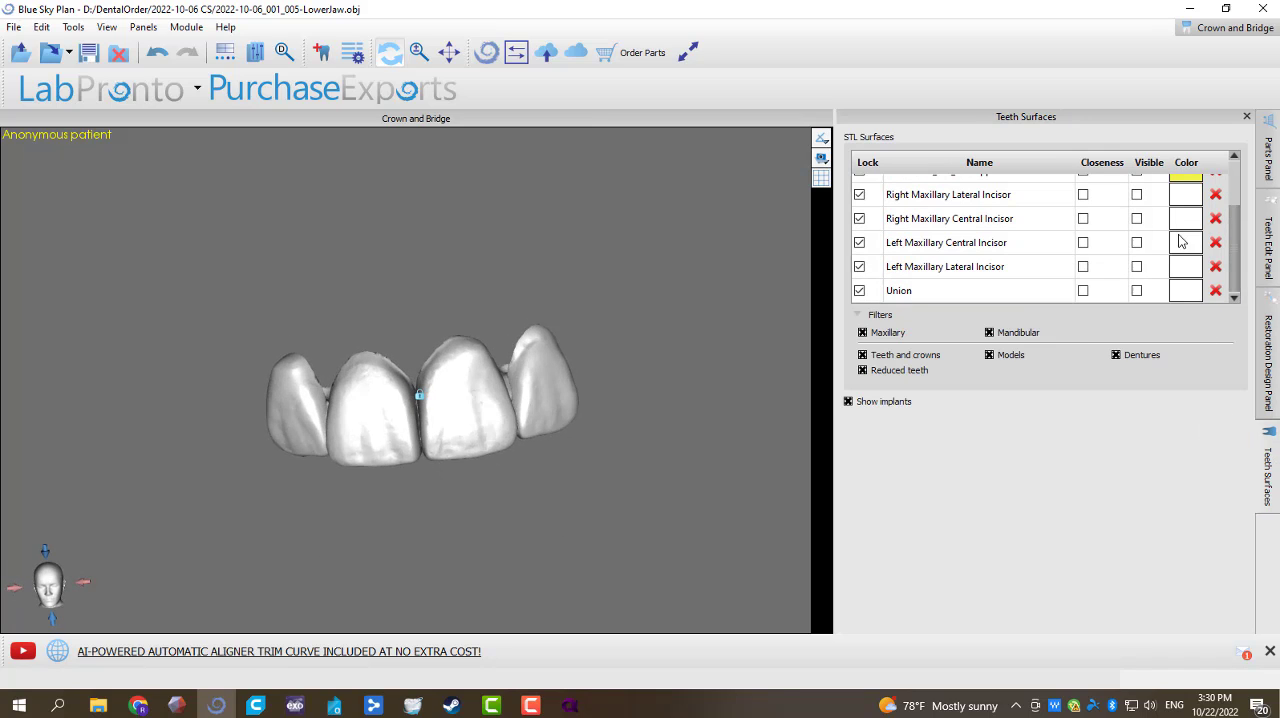
click(1215, 291)
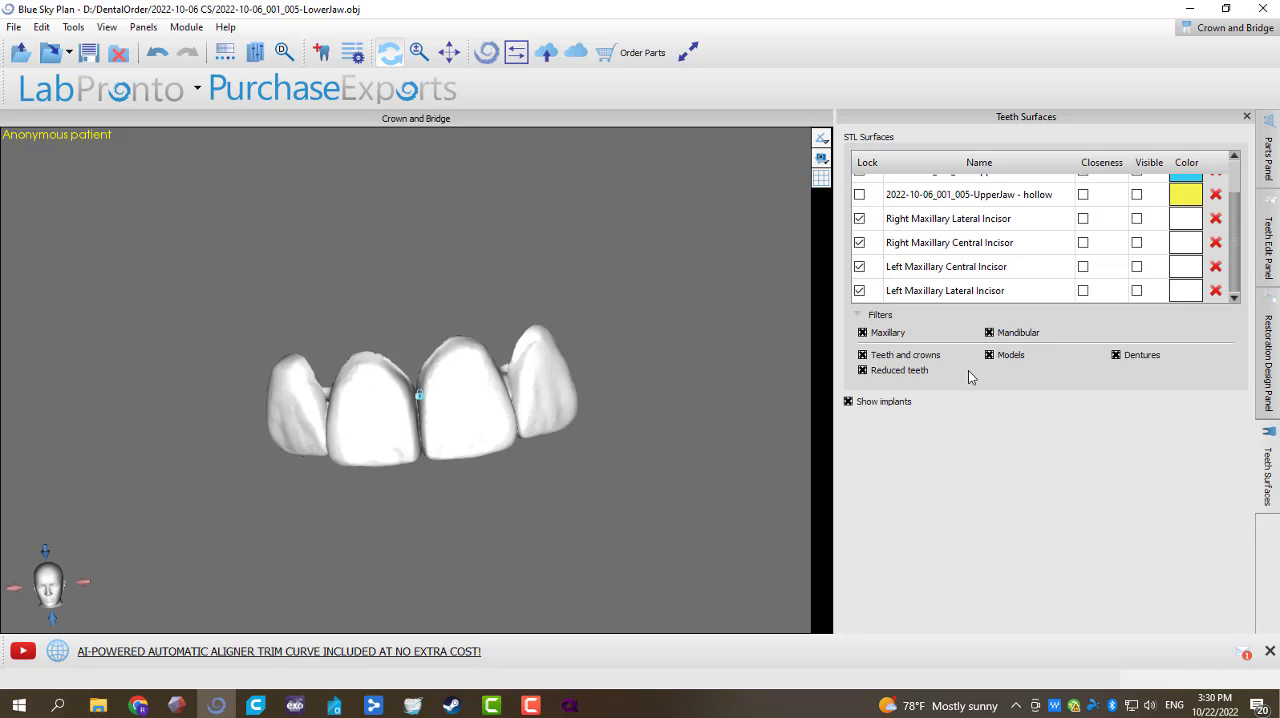
Step: Show the Left Maxillary Central and Lateral Incisors, the Right Maxillary Central Incisor and the upper jaw scan
click(1137, 267)
click(1142, 300)
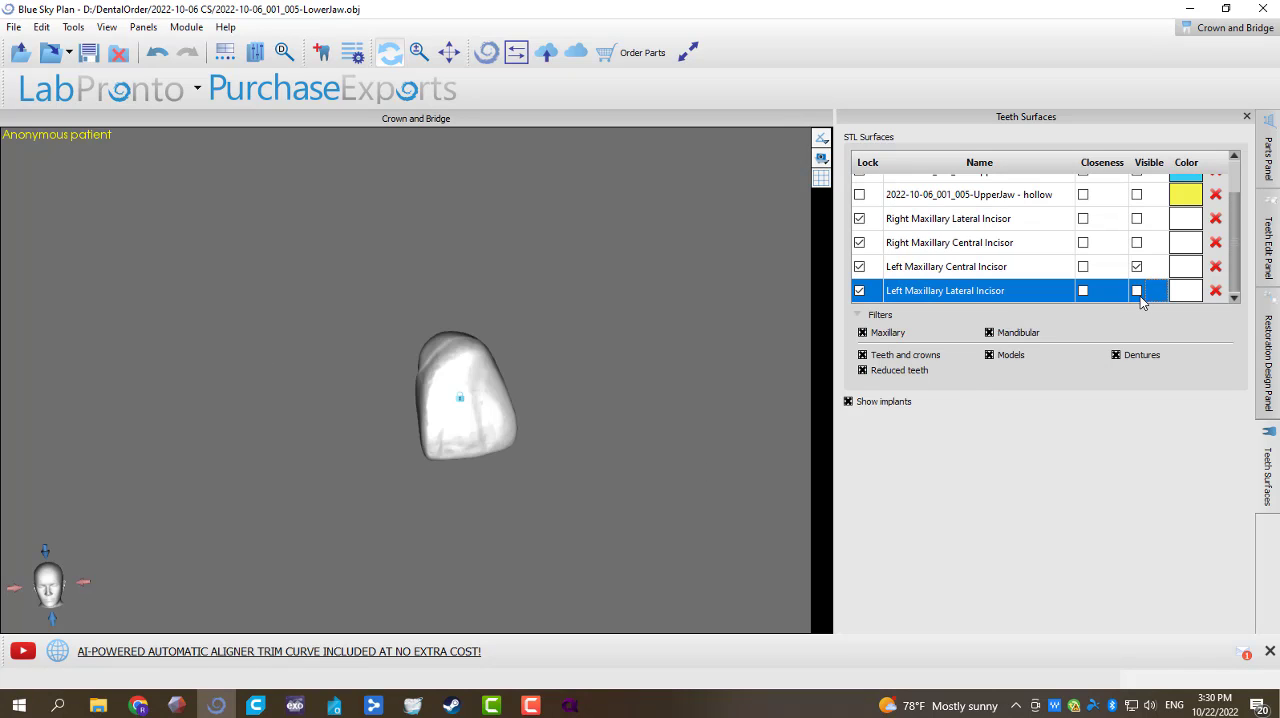
click(1137, 290)
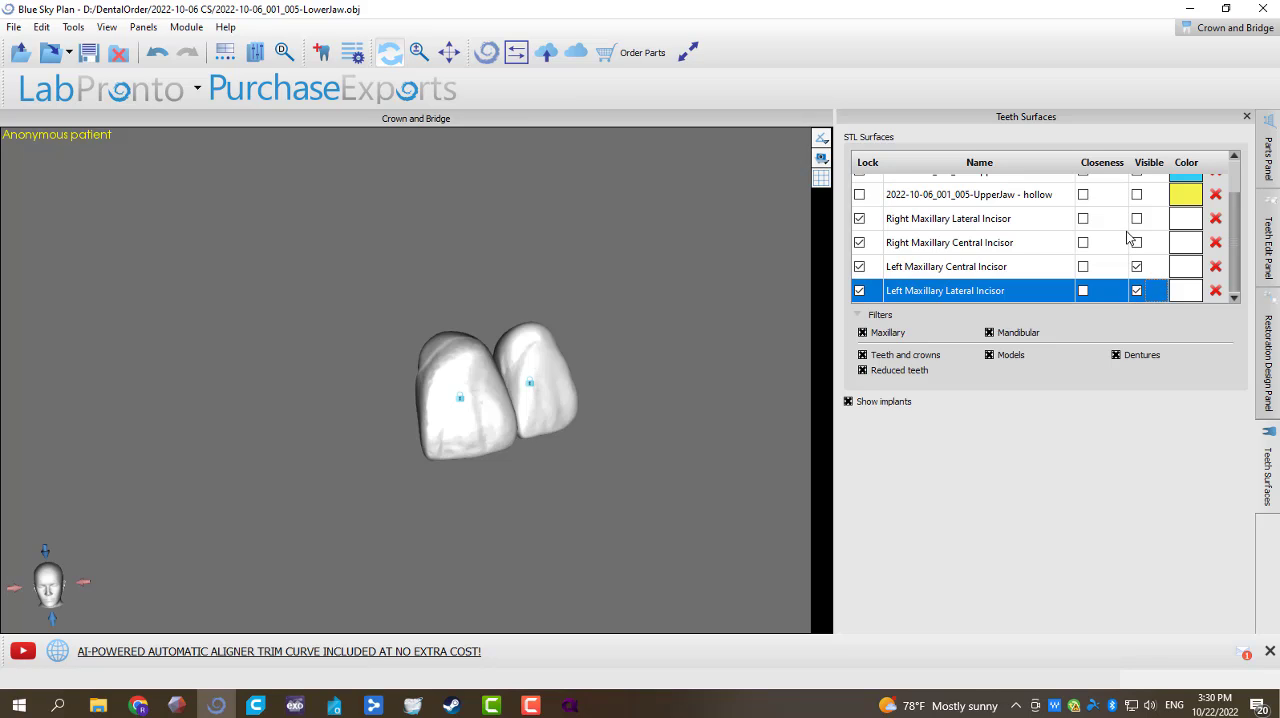
scroll(1130, 237, up, 2)
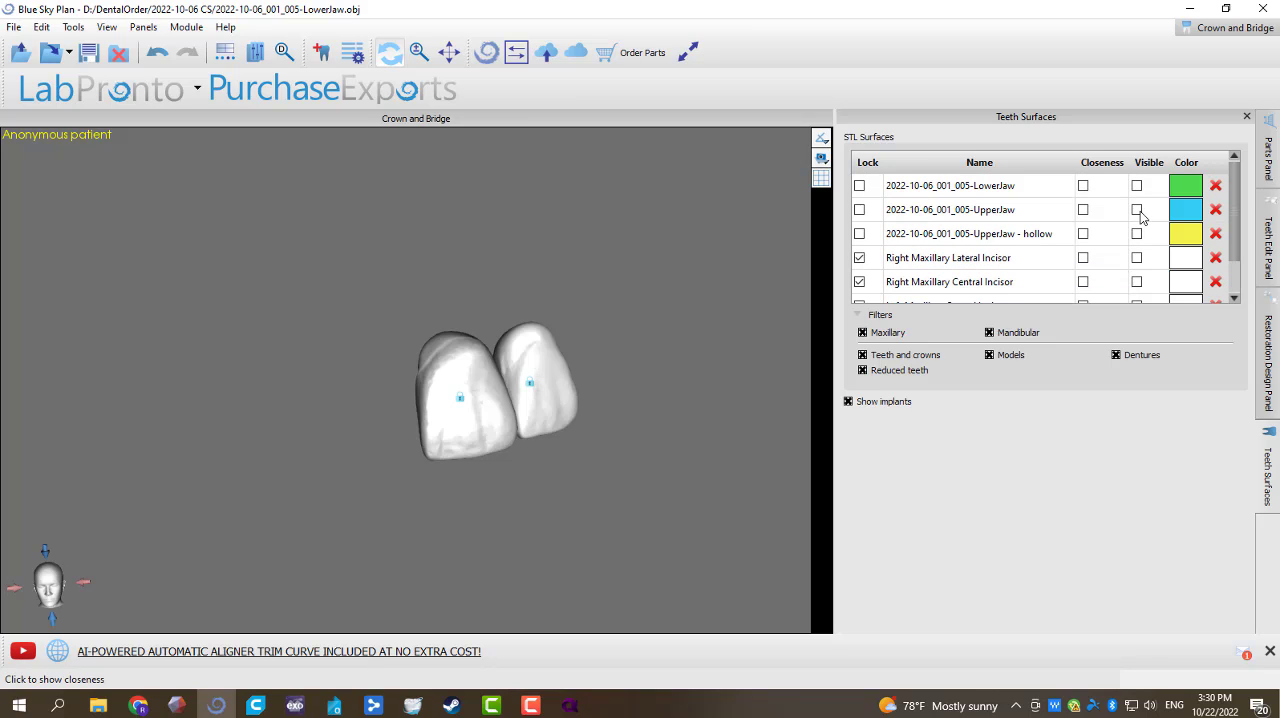
click(1136, 209)
drag(489, 477, 480, 300)
scroll(1130, 255, down, 2)
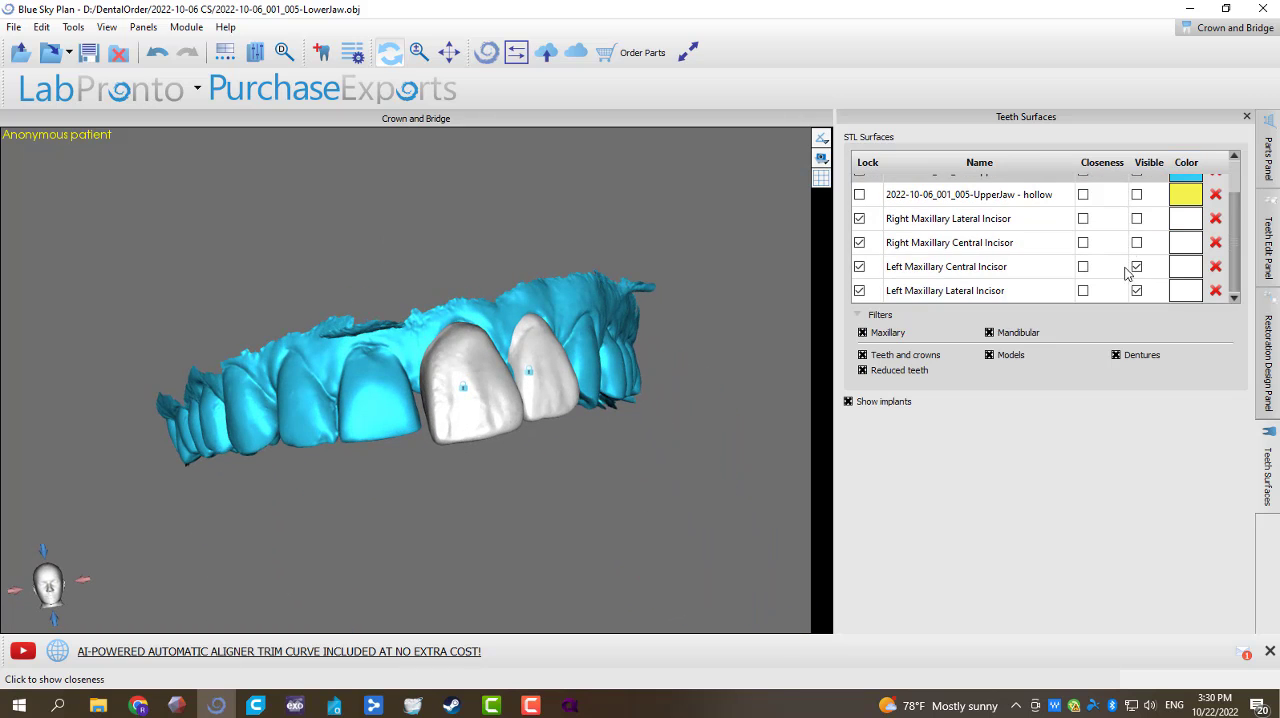
click(1136, 244)
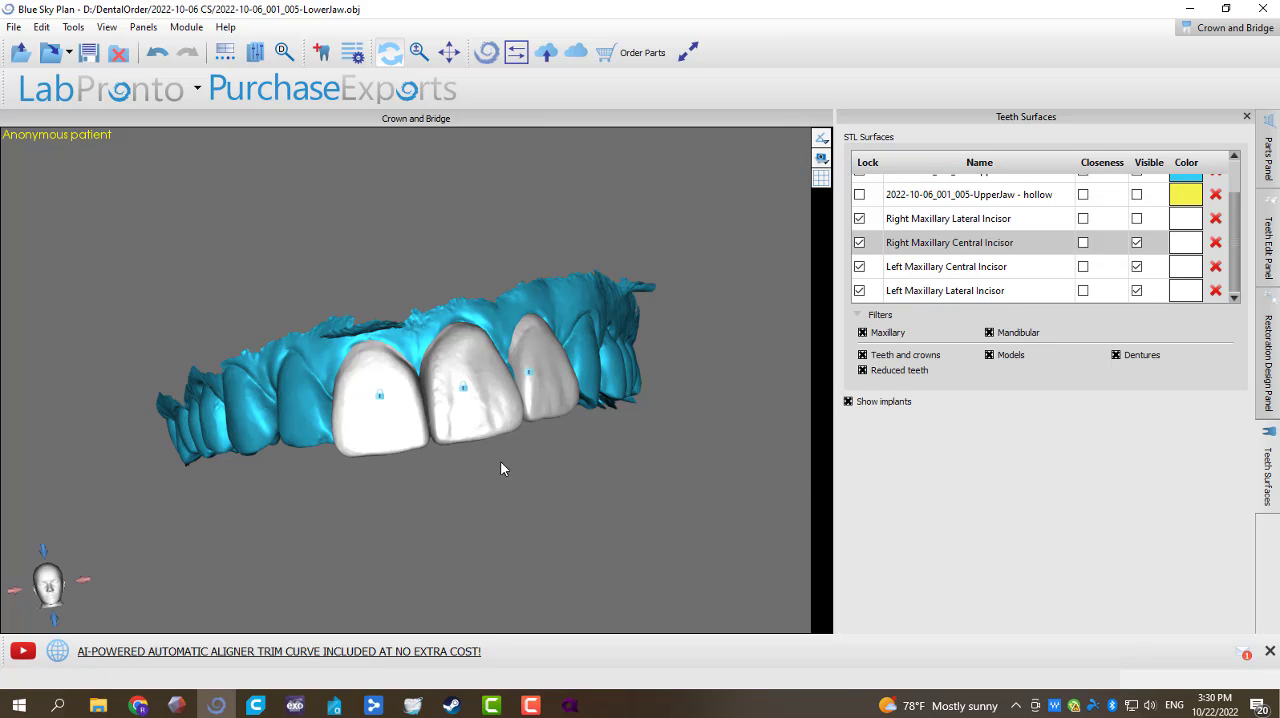
scroll(443, 494, up, 5)
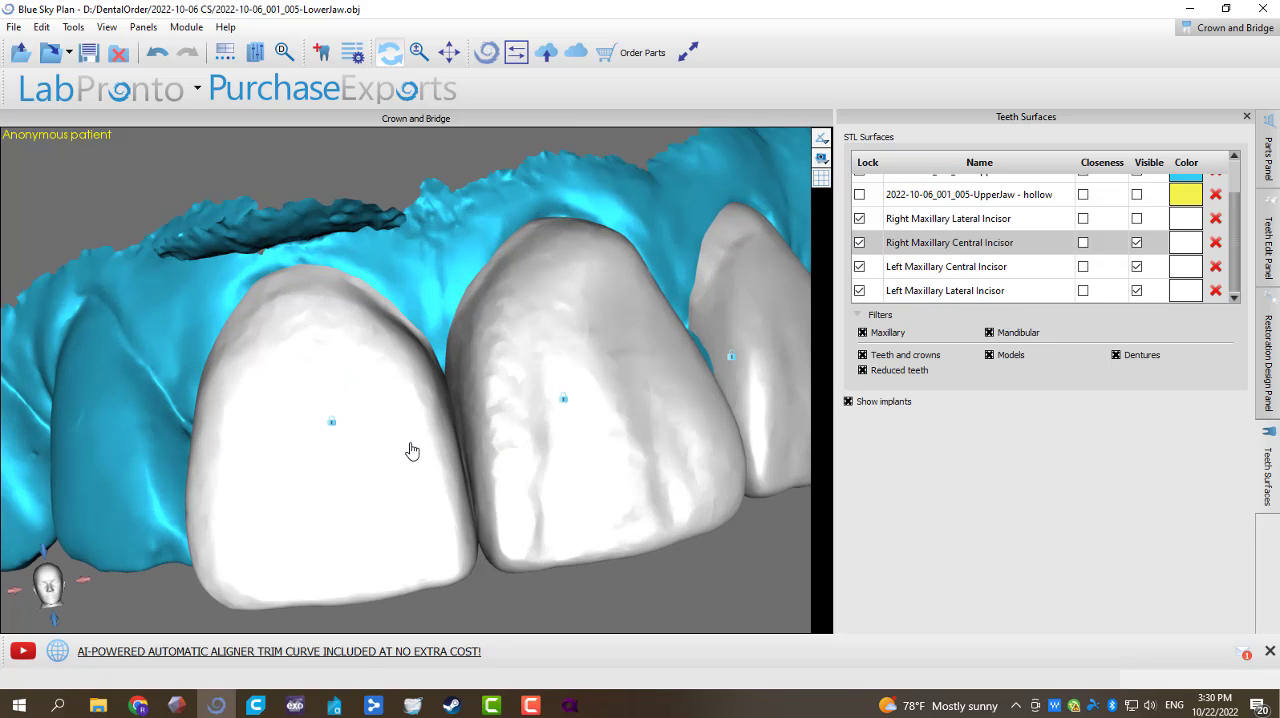
Step: Make the Right Maxillary Central Incisor transparent and examine how it covers the natural tooth and meets the adjacent central incisor
right_click(412, 447)
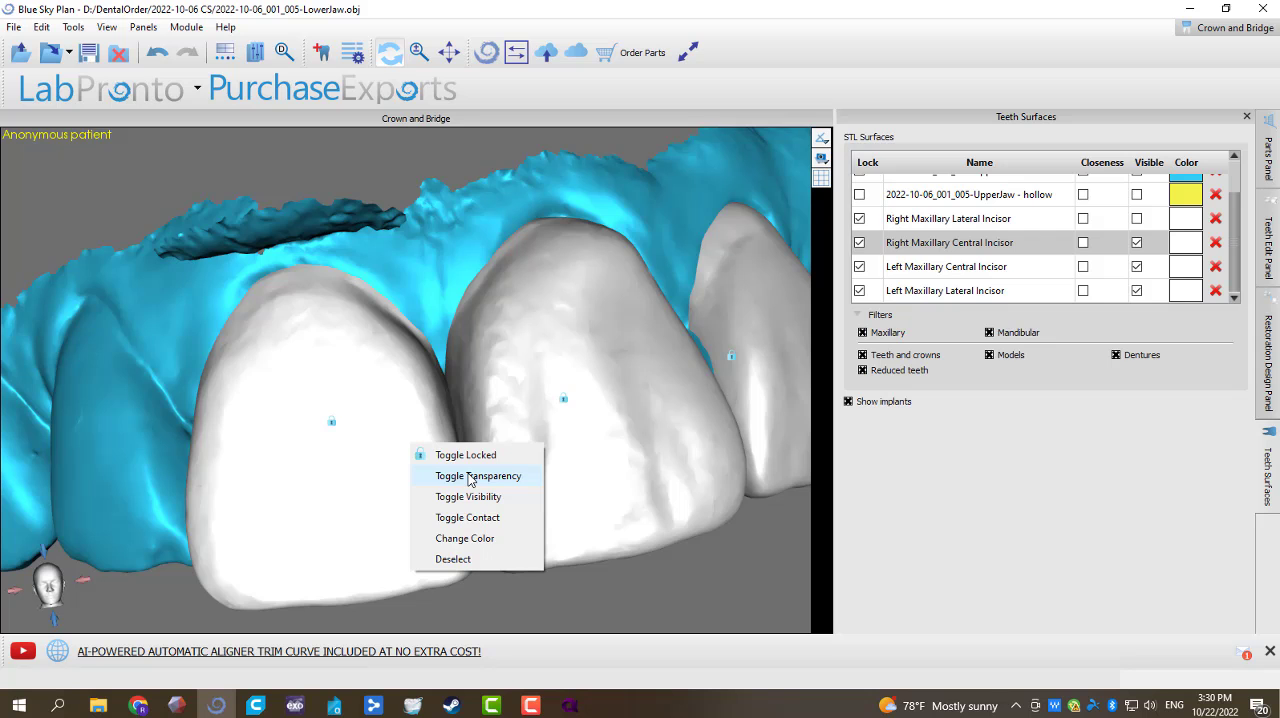
click(470, 476)
scroll(636, 453, up, 5)
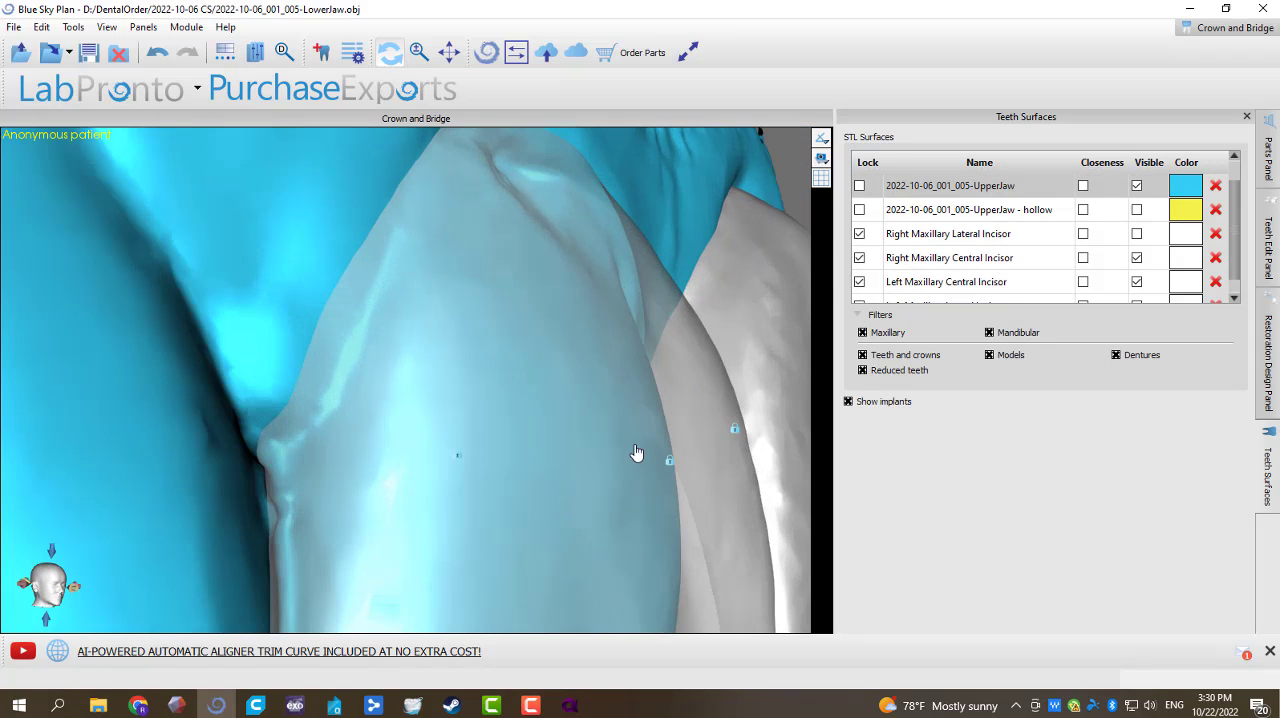
scroll(637, 453, down, 5)
drag(711, 448, 541, 445)
scroll(540, 446, up, 2)
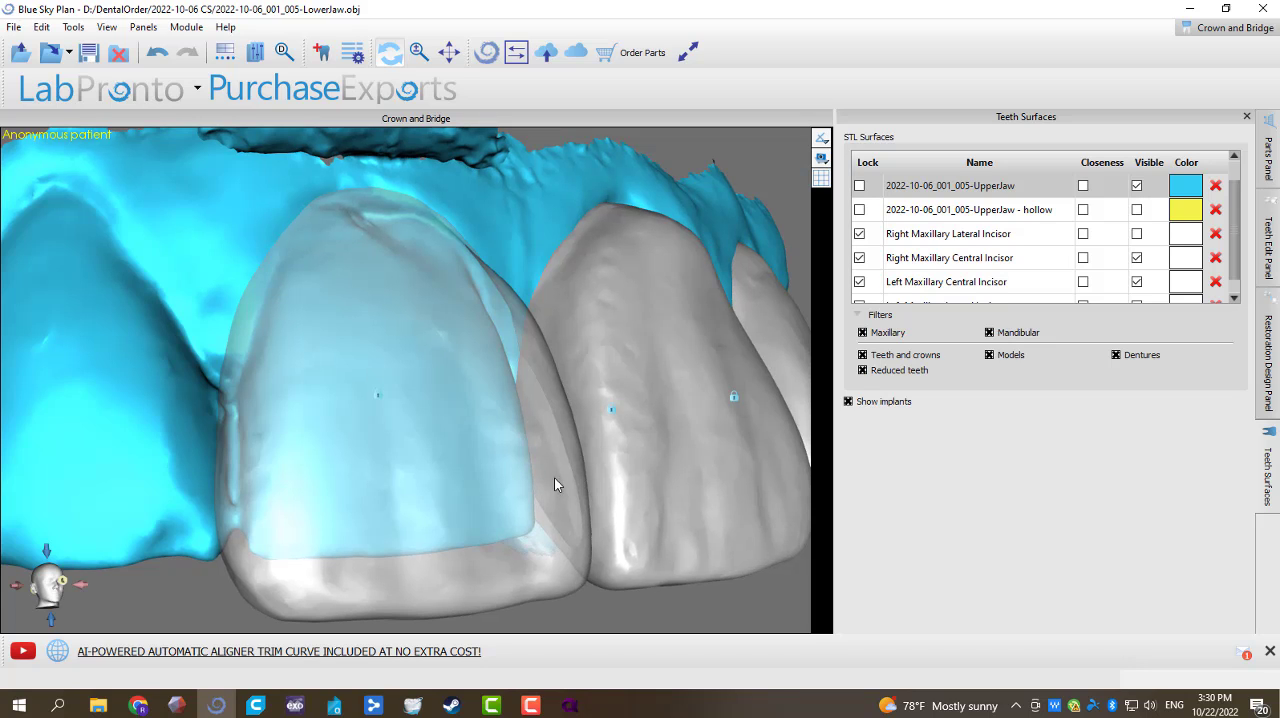
scroll(557, 478, up, 2)
drag(528, 246, 506, 266)
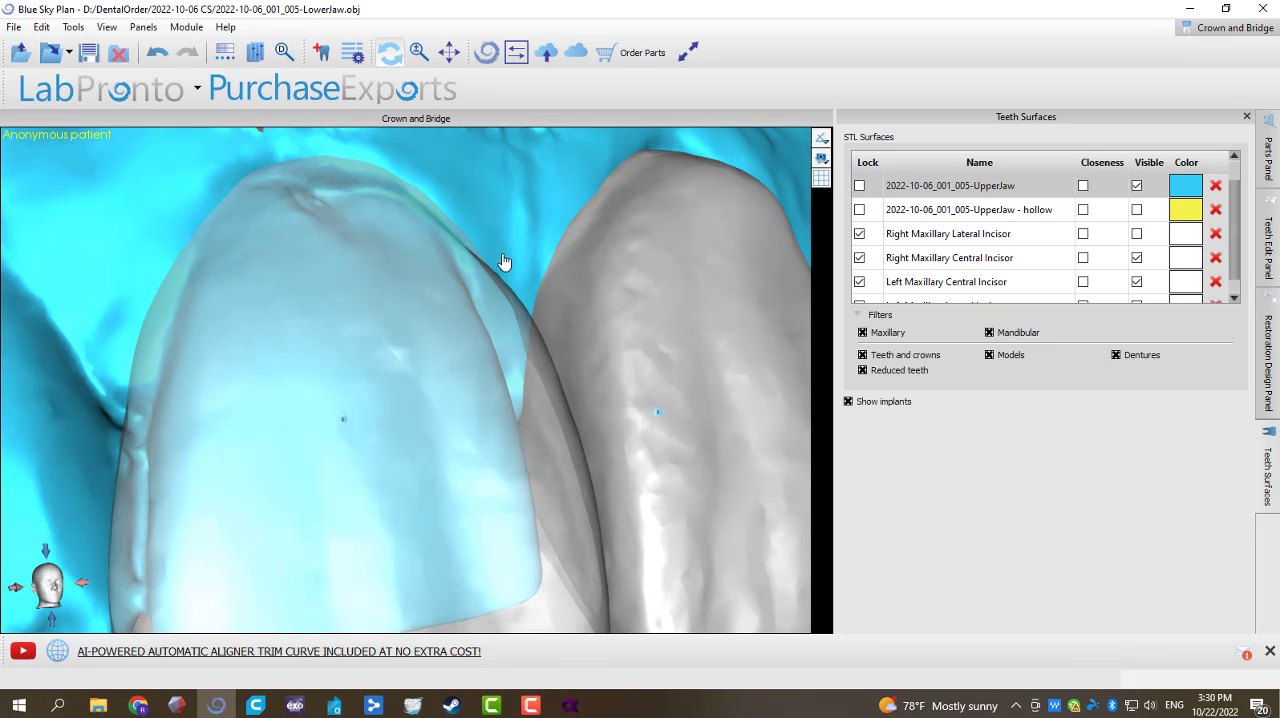
Step: Unlock the Left Maxillary Central Incisor and rework its mesial edge with Add/Remove Material at tool size 8.00 and strength 3.00
click(1267, 245)
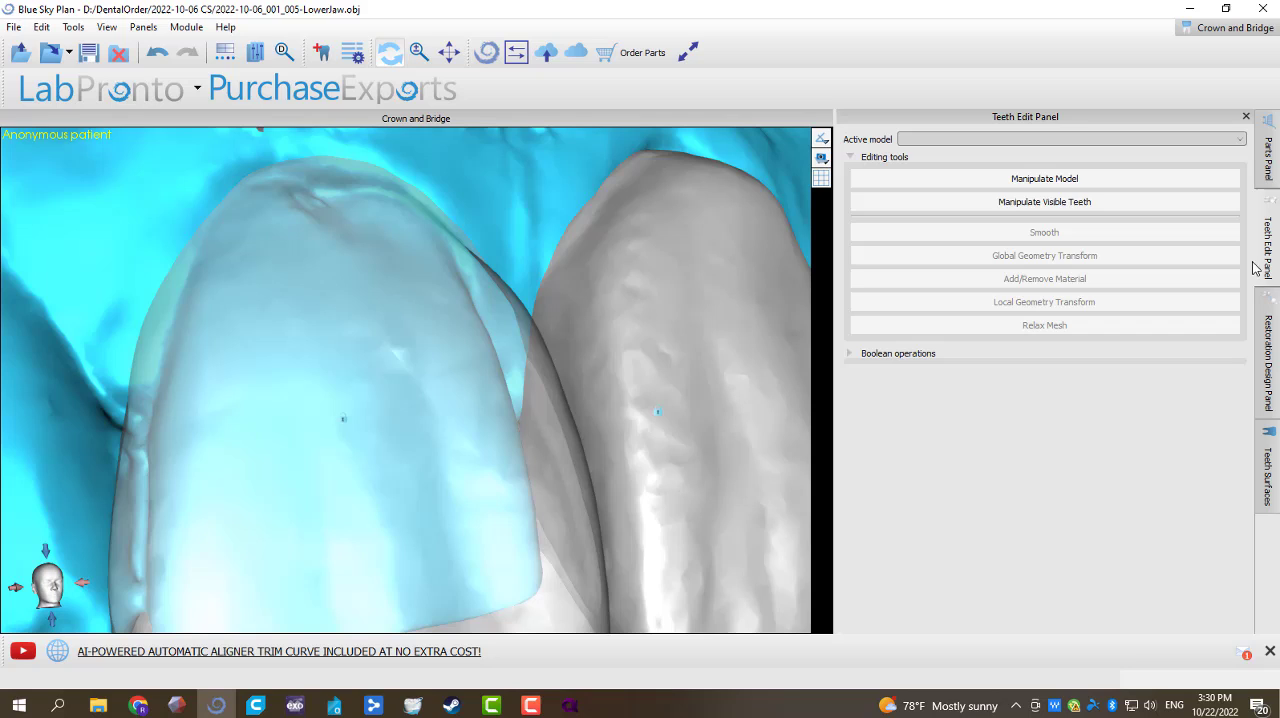
click(1087, 186)
click(755, 326)
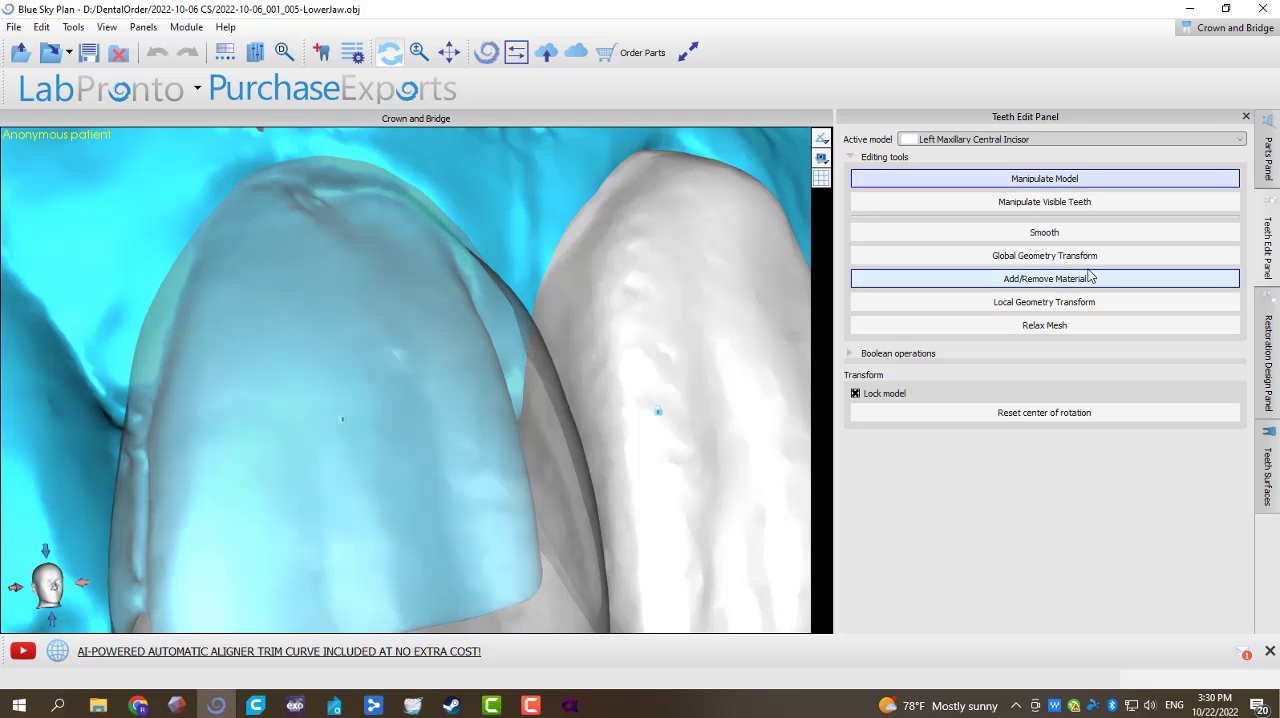
right_click(714, 374)
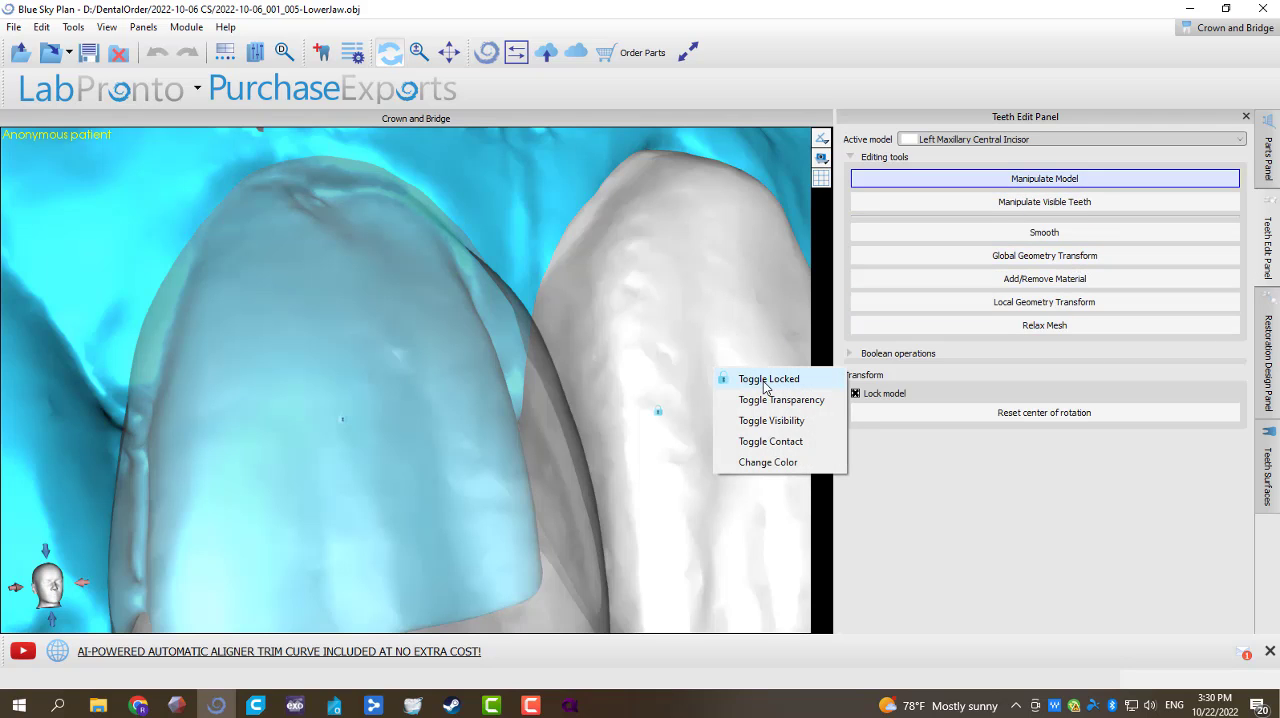
click(743, 375)
click(1036, 304)
click(1034, 283)
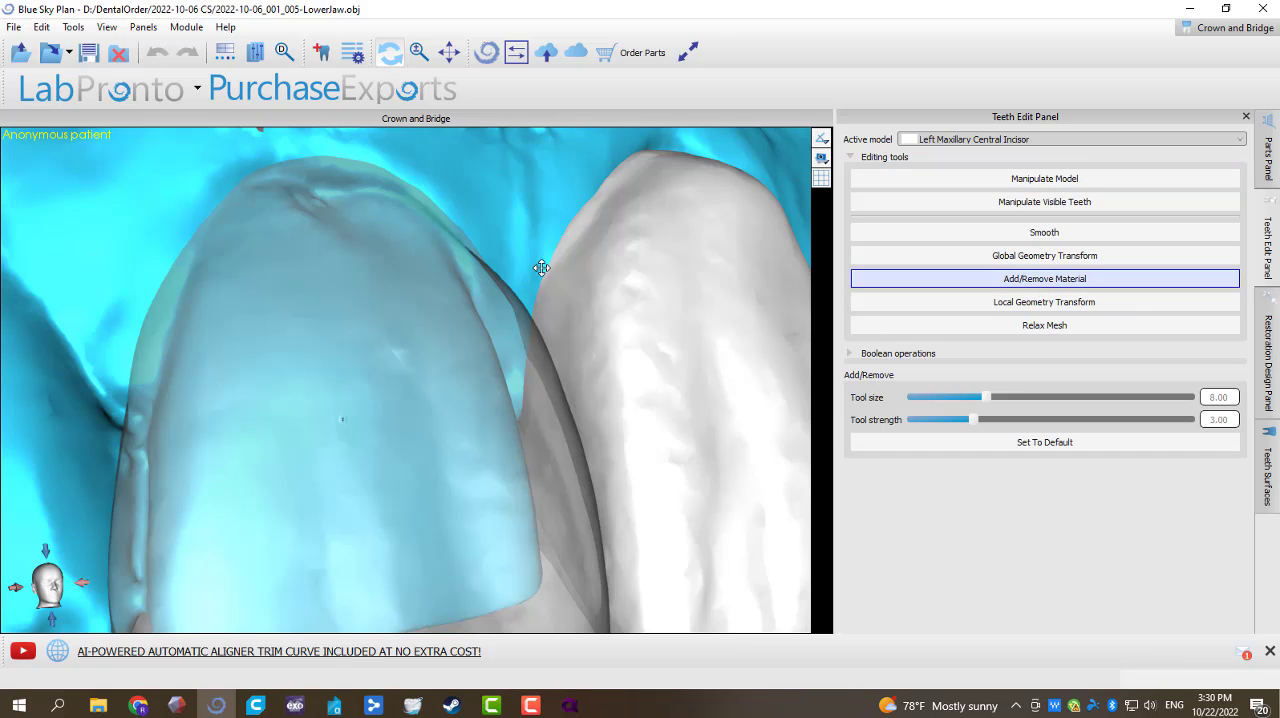
drag(541, 268, 597, 434)
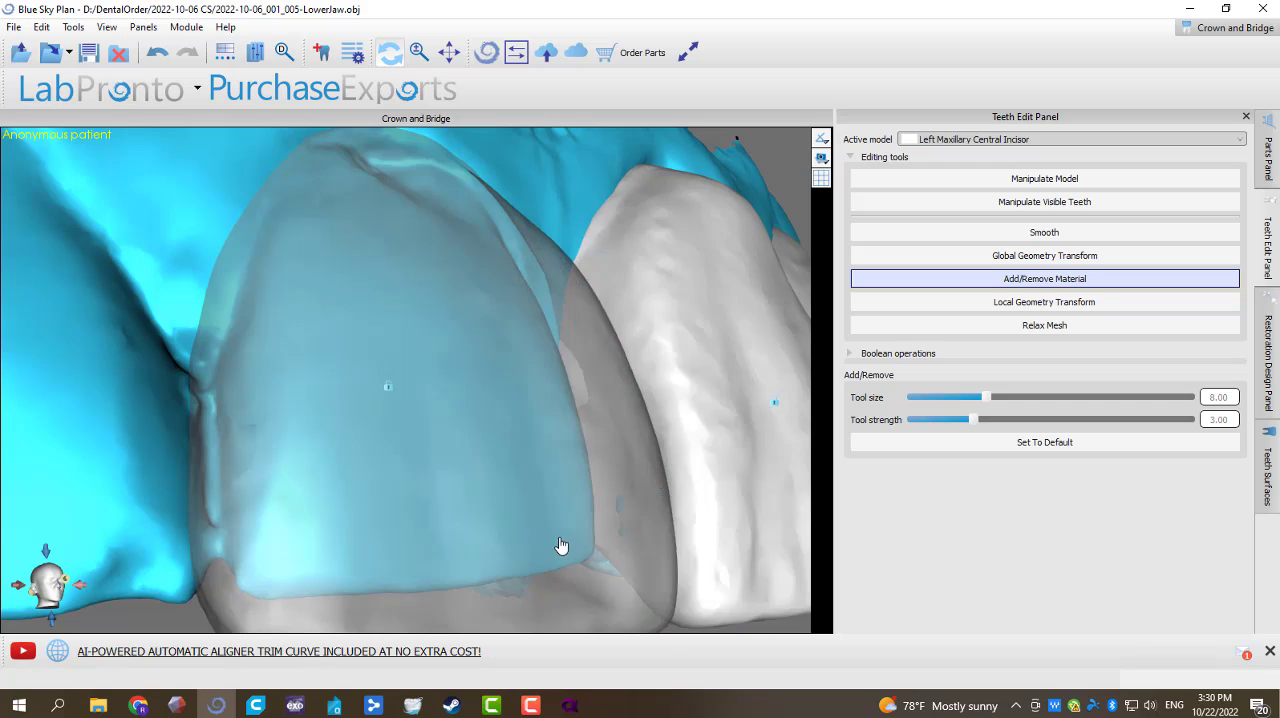
Step: Refine the Left Maxillary Central Incisor from its incisal and palatal sides with Add/Remove Material
drag(560, 543, 515, 430)
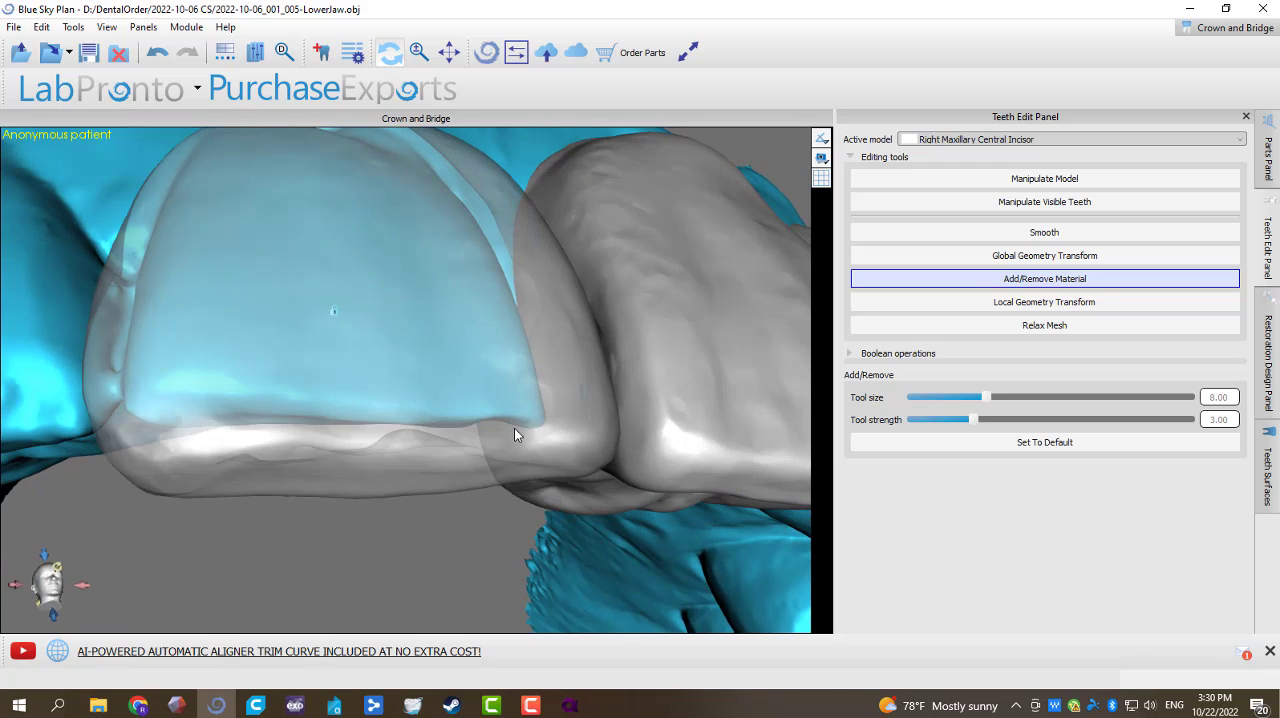
click(538, 303)
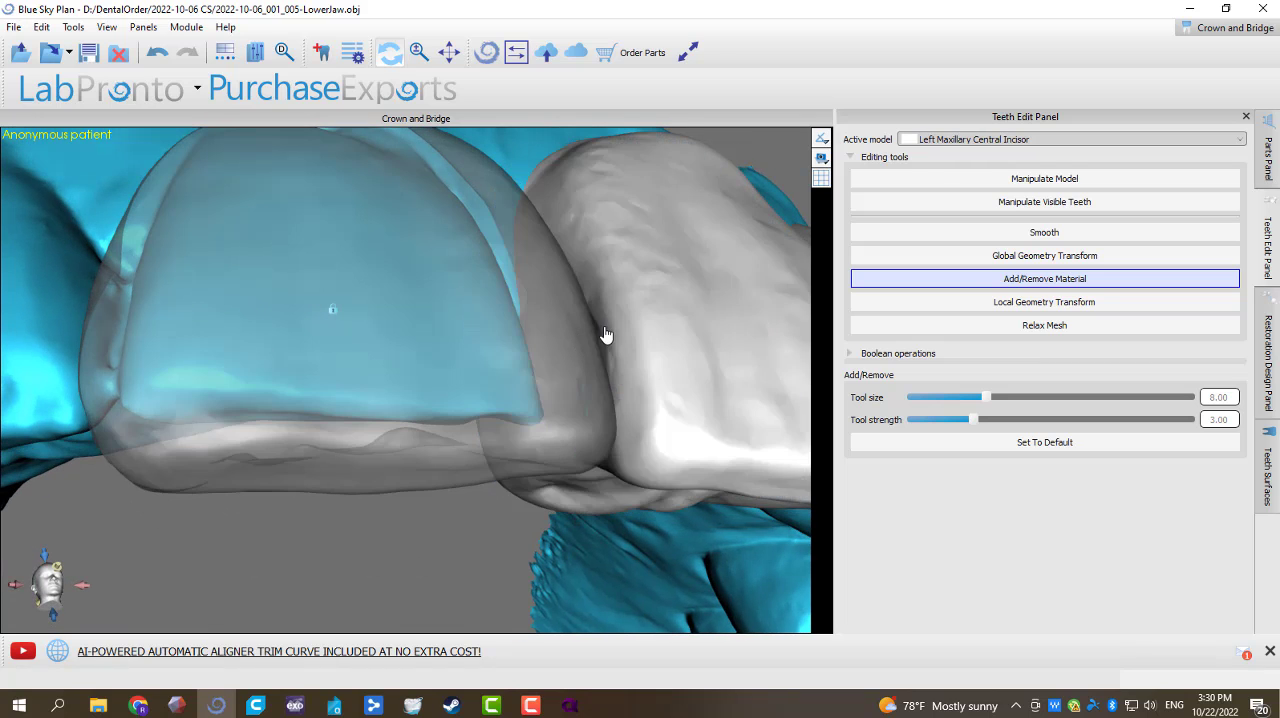
drag(549, 537, 544, 384)
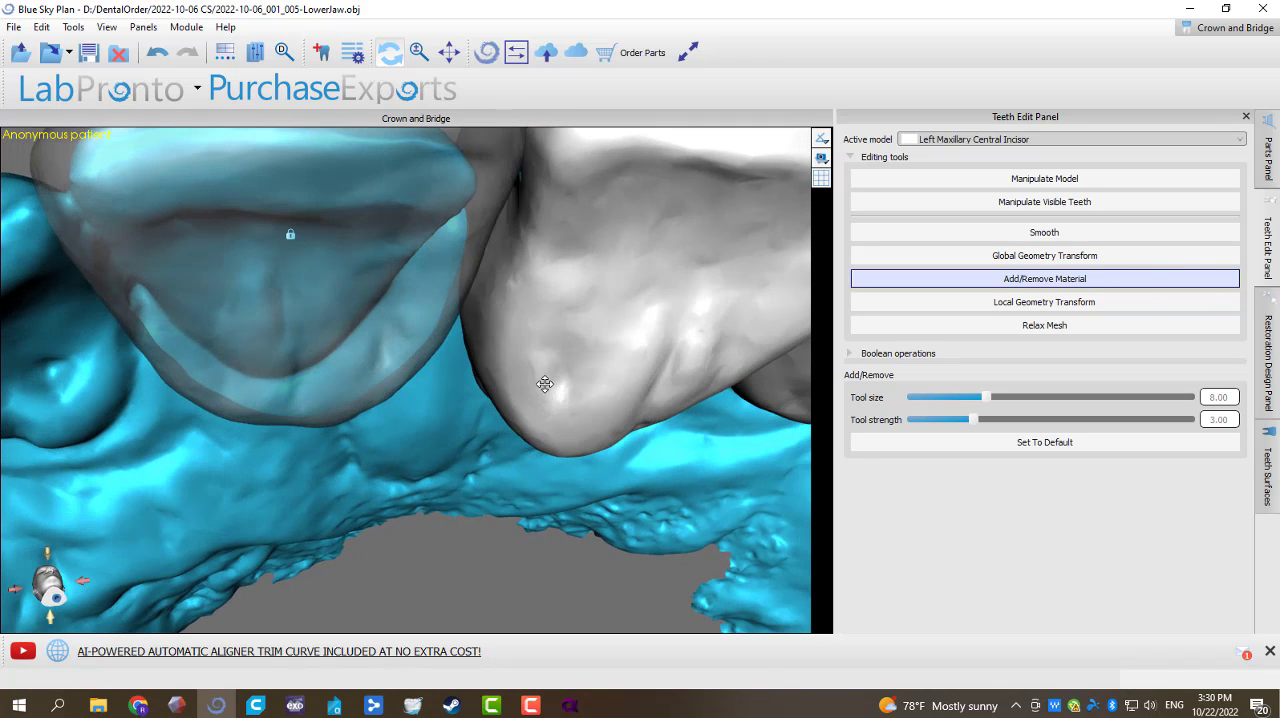
drag(446, 440, 587, 554)
drag(704, 432, 592, 372)
drag(510, 223, 320, 478)
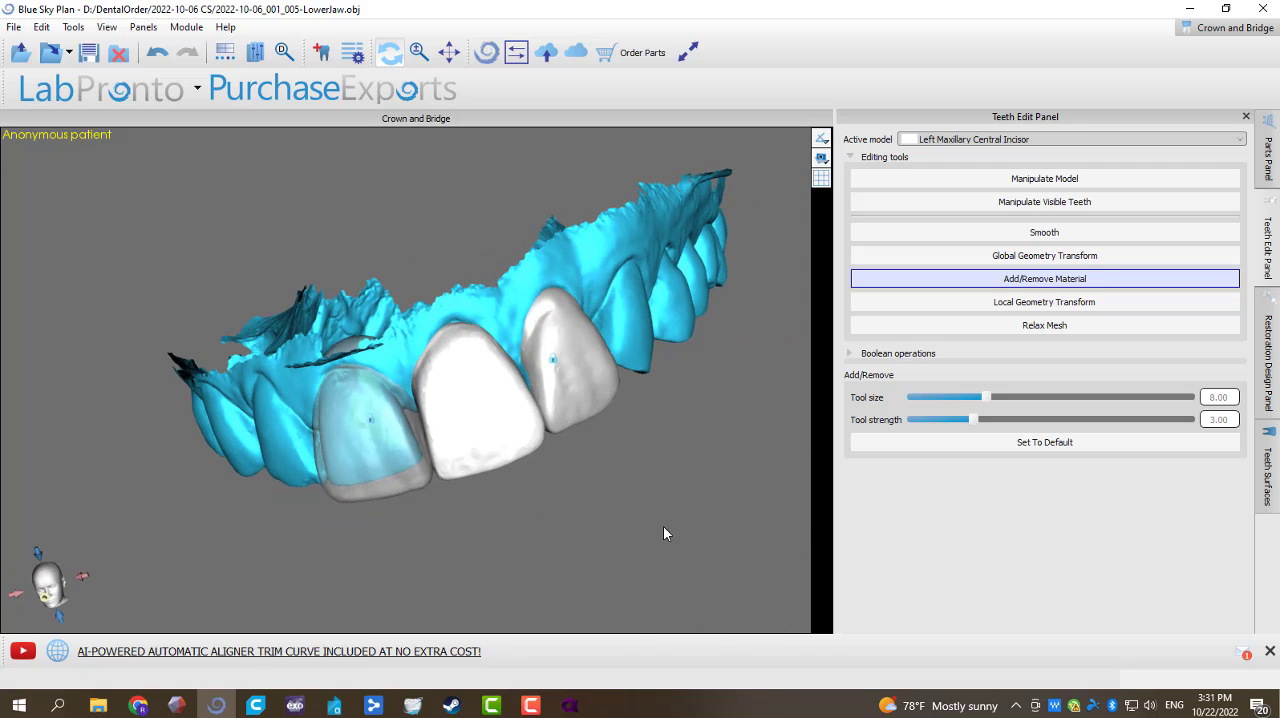
Step: Turn off the Right Maxillary Central Incisor's transparency, hide that tooth, and view the arch from the incisal side
right_click(342, 463)
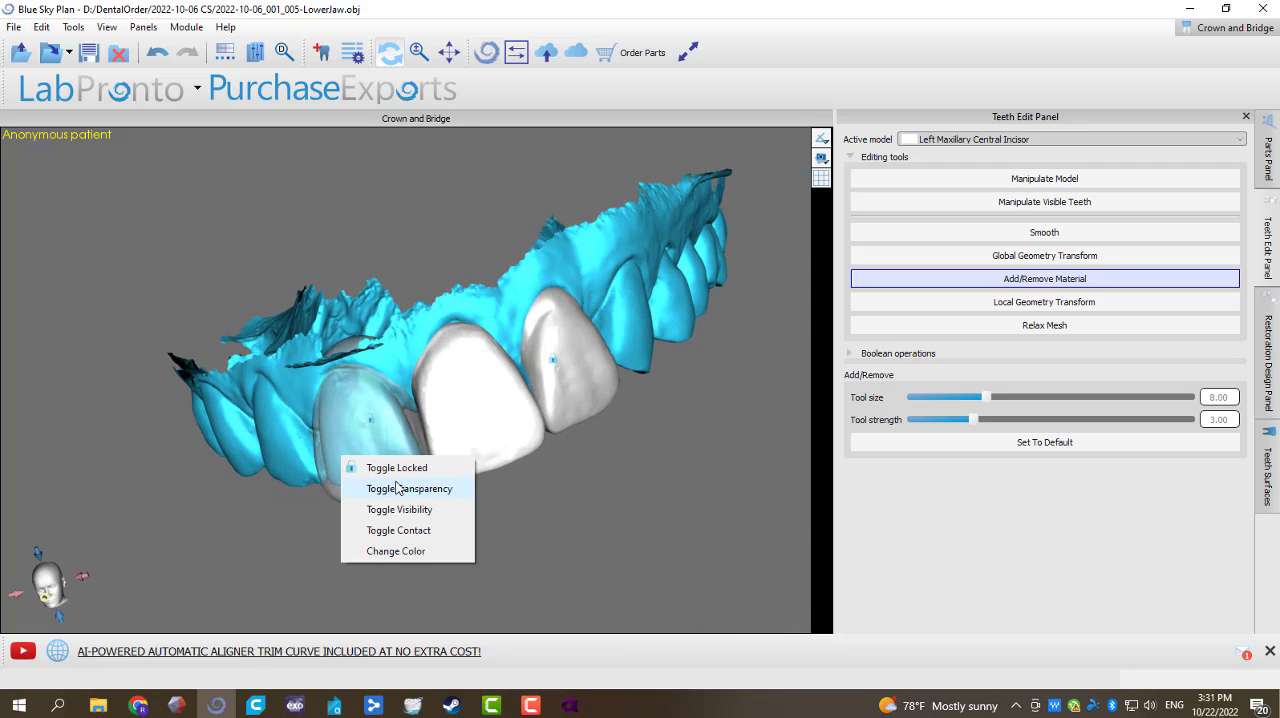
click(390, 488)
right_click(377, 462)
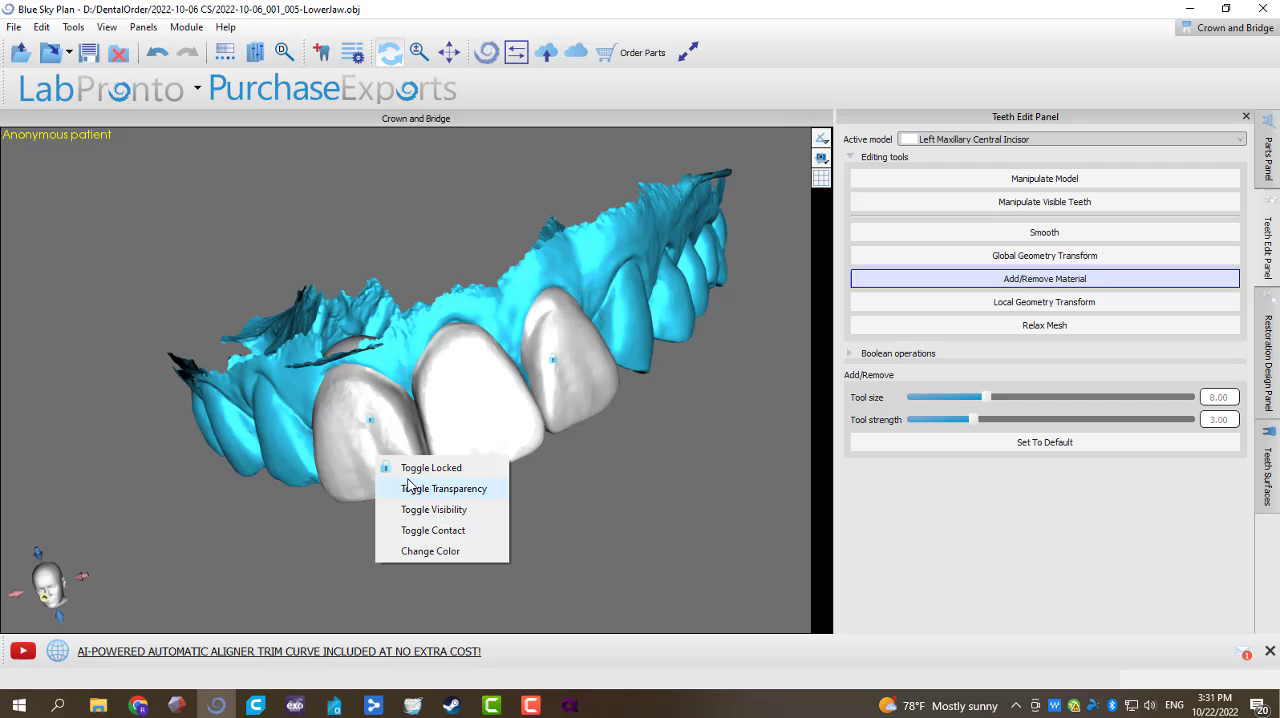
click(449, 510)
drag(452, 515, 424, 446)
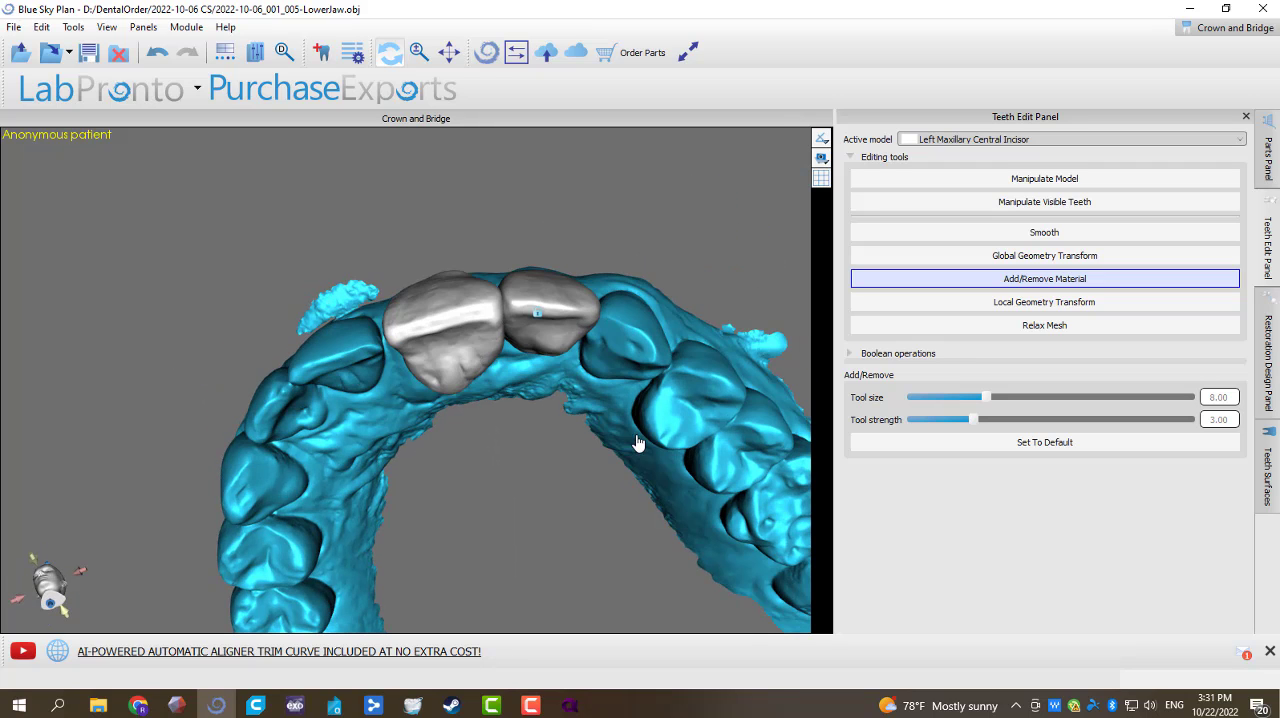
Step: Plan a new bridge from the visible Left Maxillary Central and Lateral Incisors and advance to the insertion direction stage
click(1267, 360)
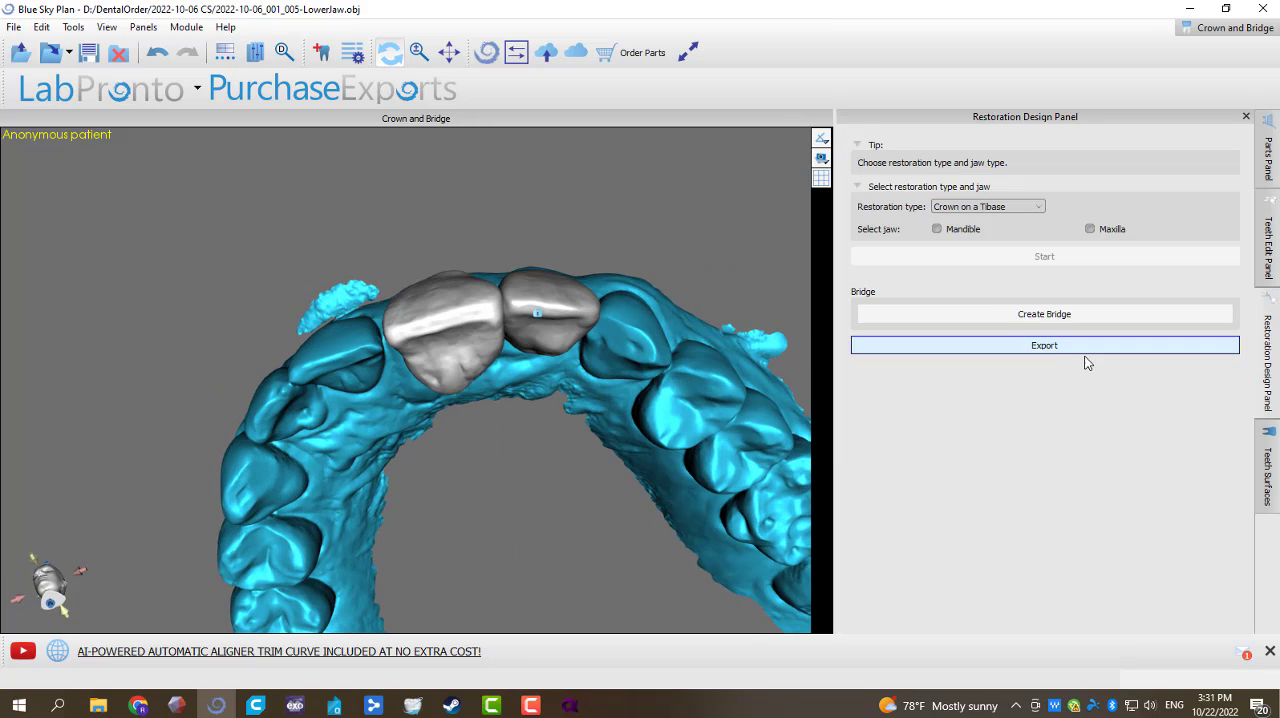
click(1048, 316)
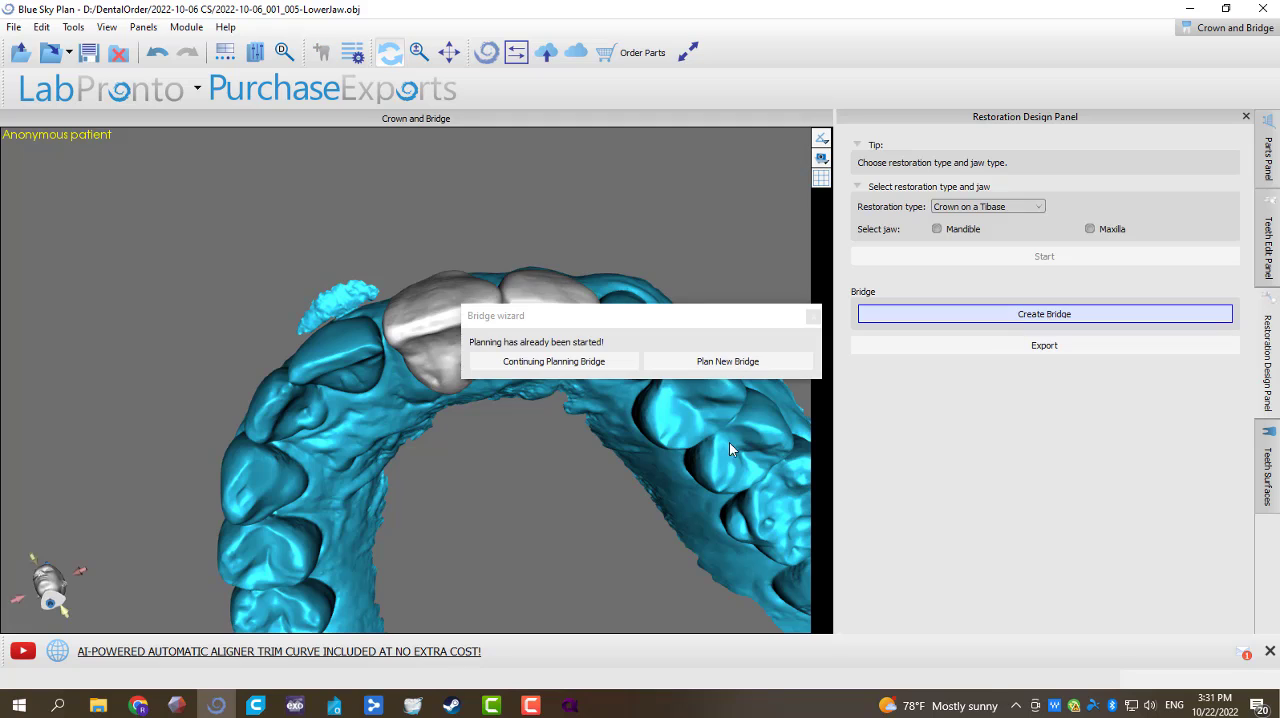
click(733, 362)
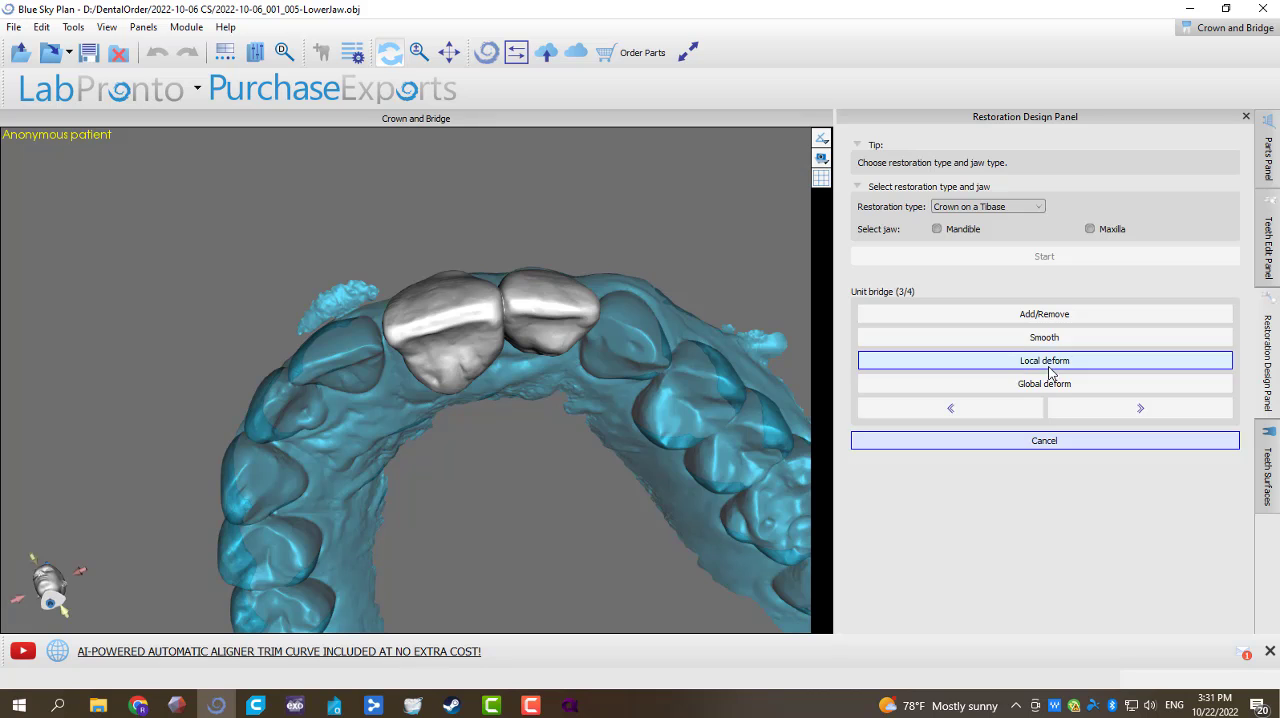
drag(521, 217, 454, 200)
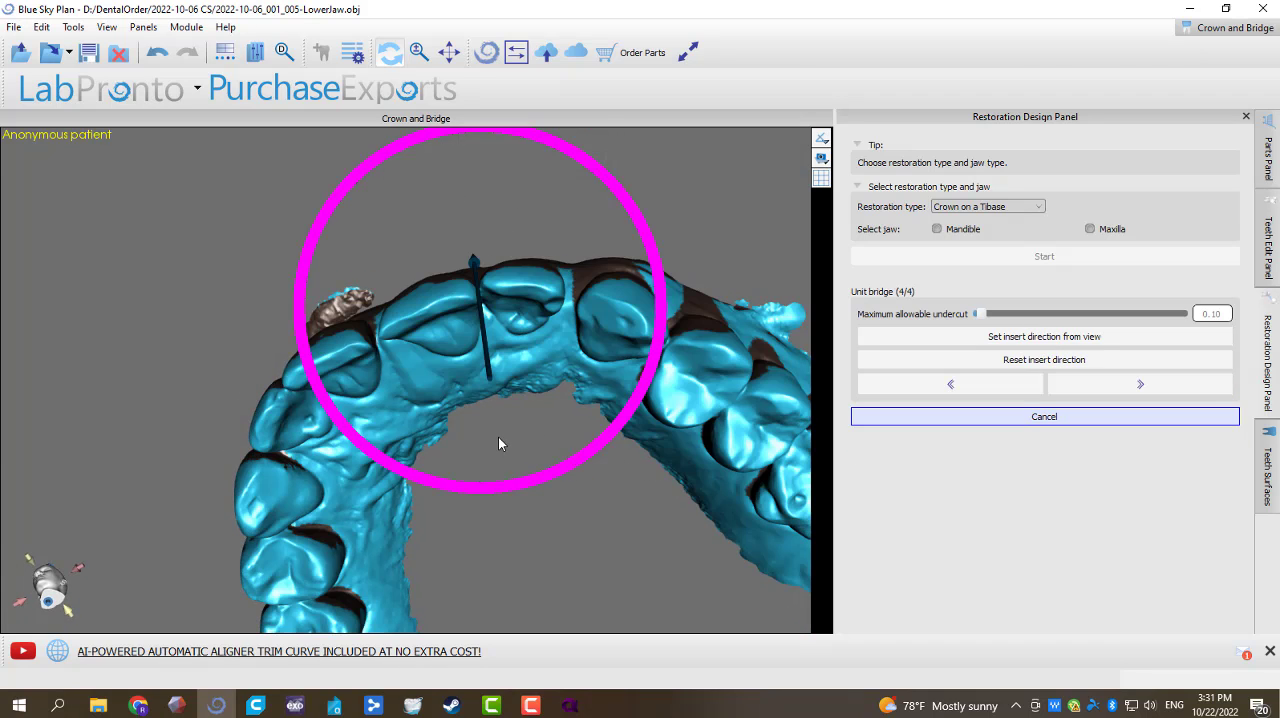
Step: Set the left bridge's insertion direction from an incisal view with a maximum allowable undercut of 0.00, and check the undercuts from the facial side
mouse_move(500, 444)
mouse_down()
mouse_move(498, 477)
mouse_move(520, 458)
mouse_up()
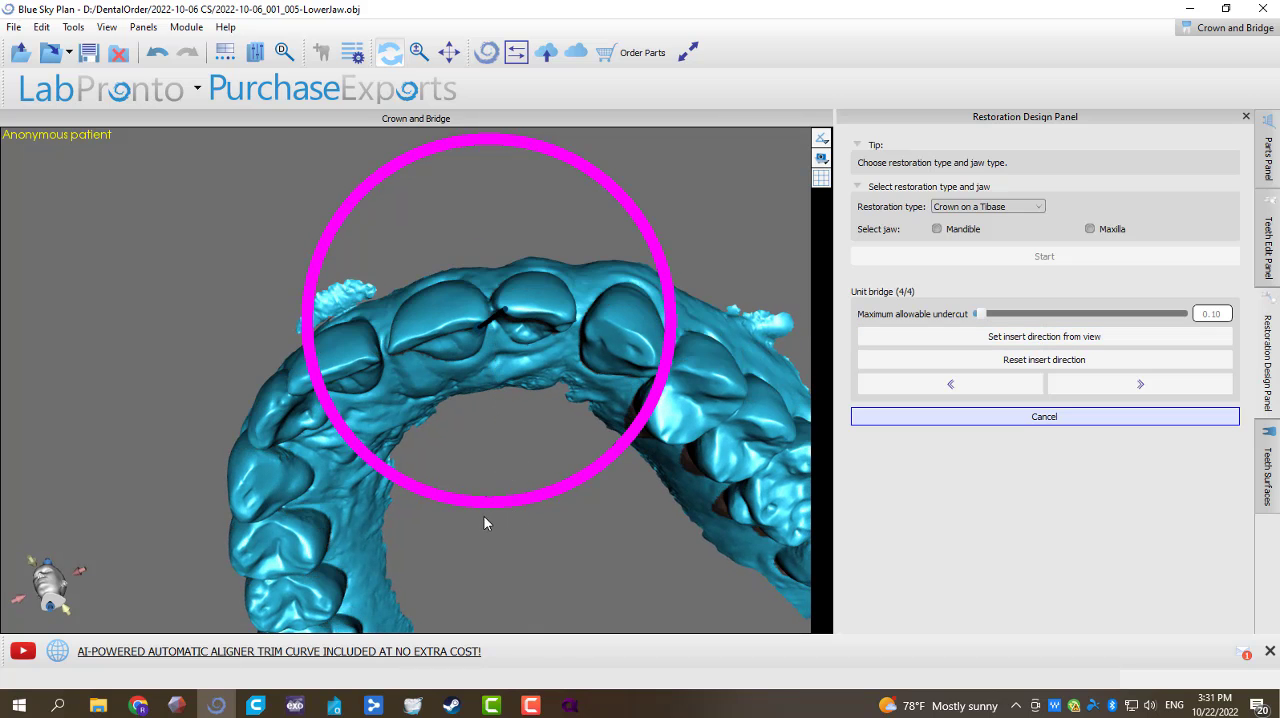
mouse_move(436, 513)
mouse_down()
mouse_move(491, 431)
mouse_move(463, 420)
mouse_move(419, 489)
mouse_move(482, 480)
mouse_up()
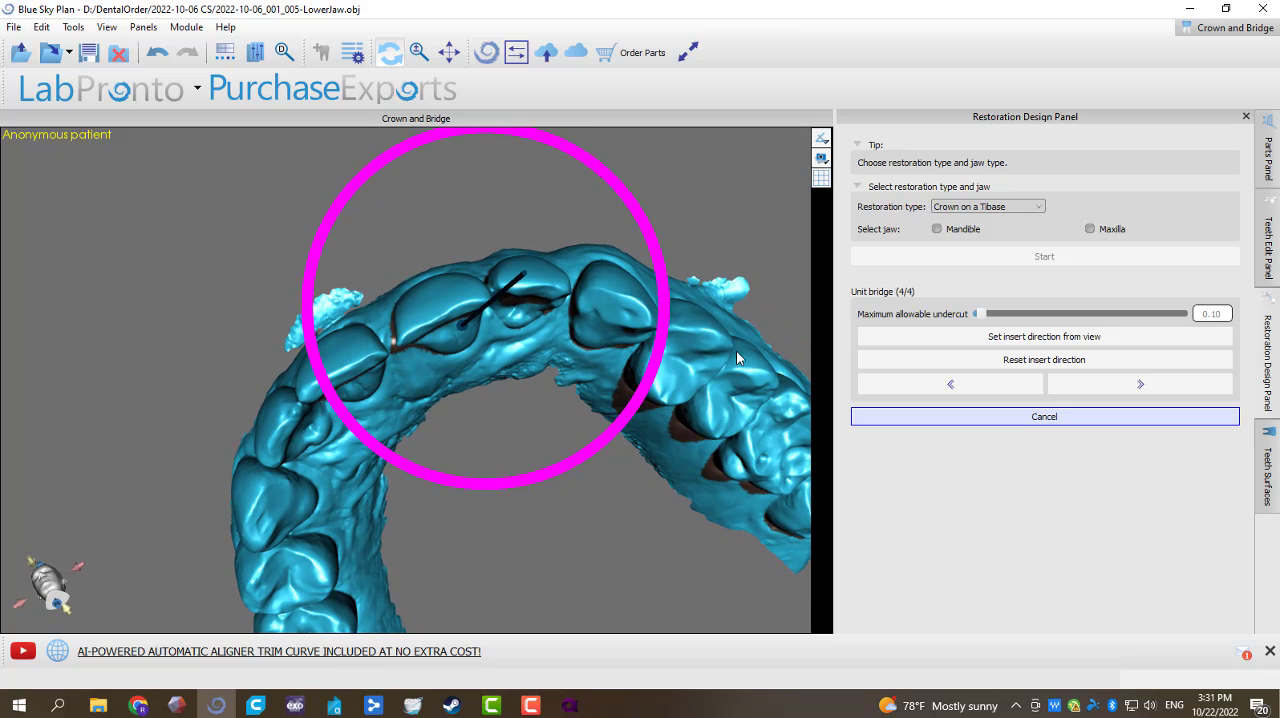
click(966, 341)
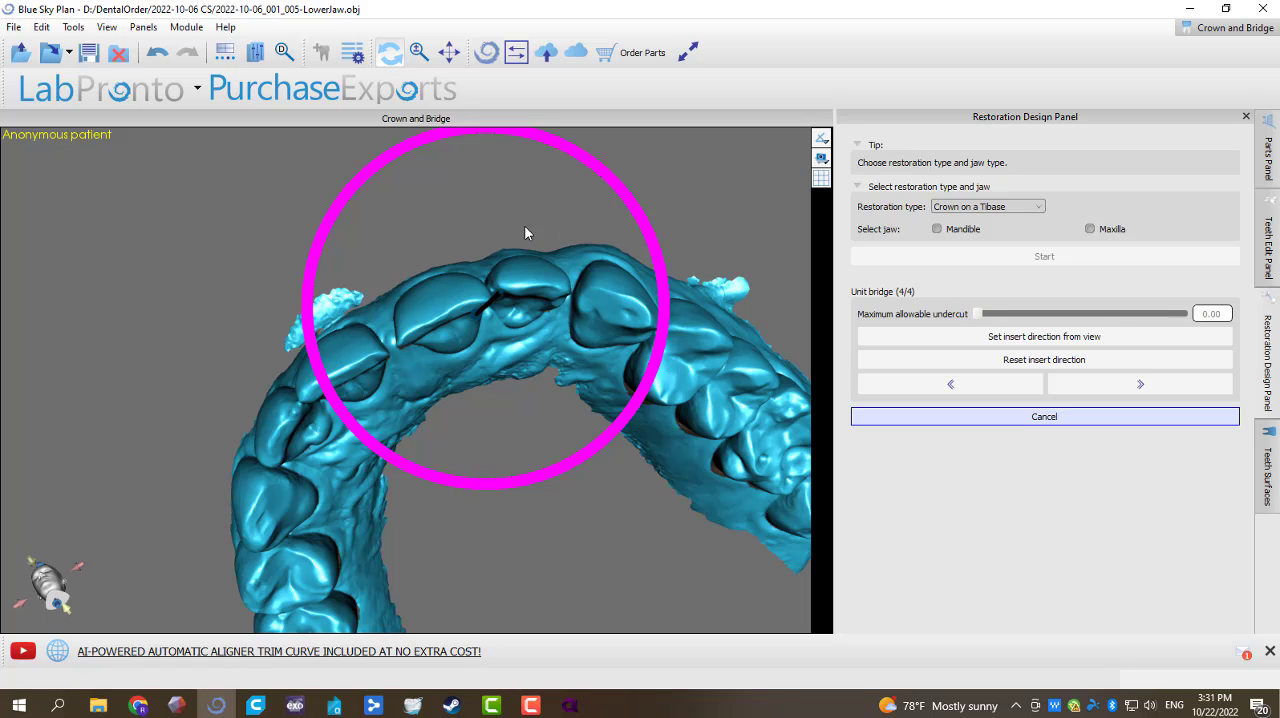
drag(525, 229, 443, 600)
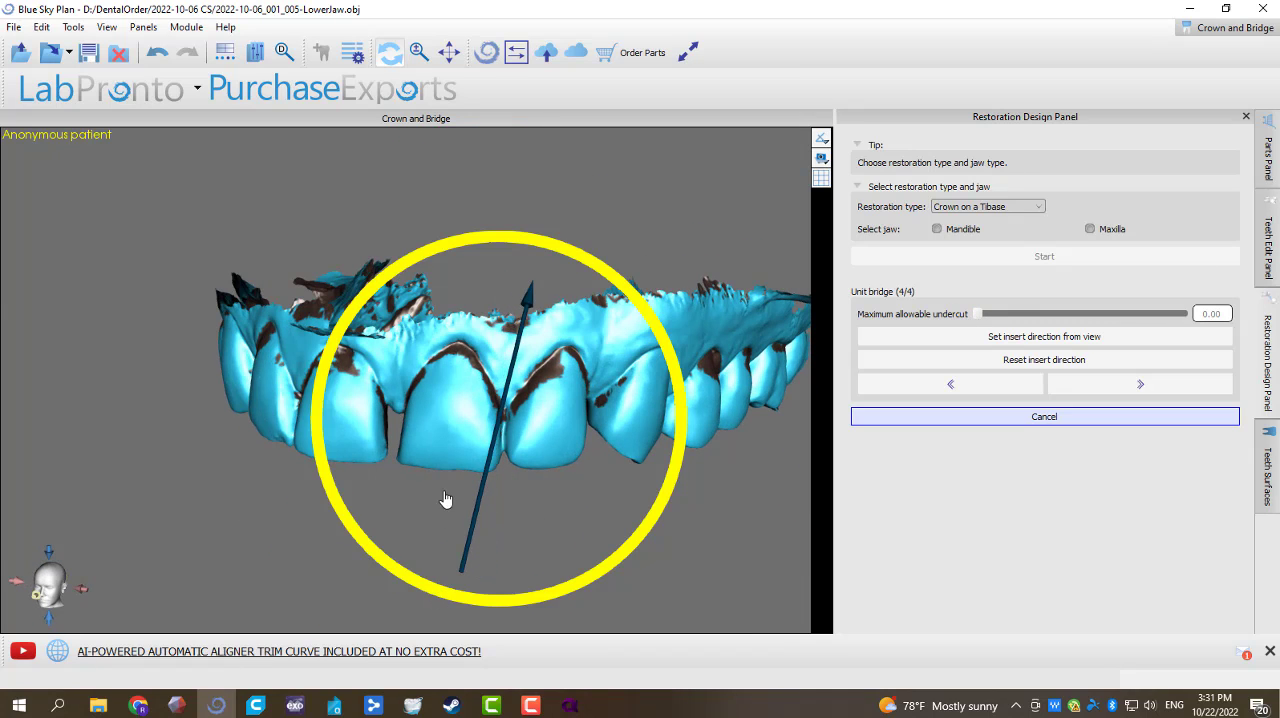
drag(446, 499, 451, 486)
key(ctrl+z)
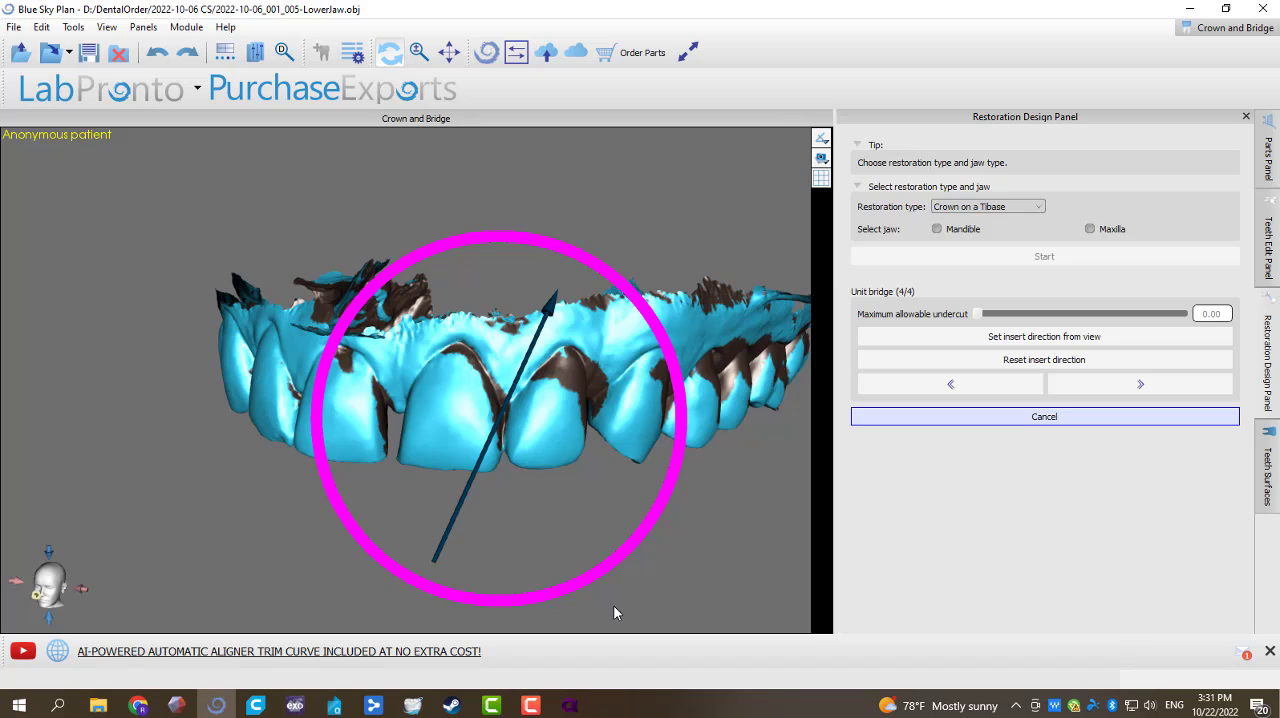
Step: Complete the left two-unit bridge with undercut removal and hide the UpperJaw model
drag(566, 540, 580, 300)
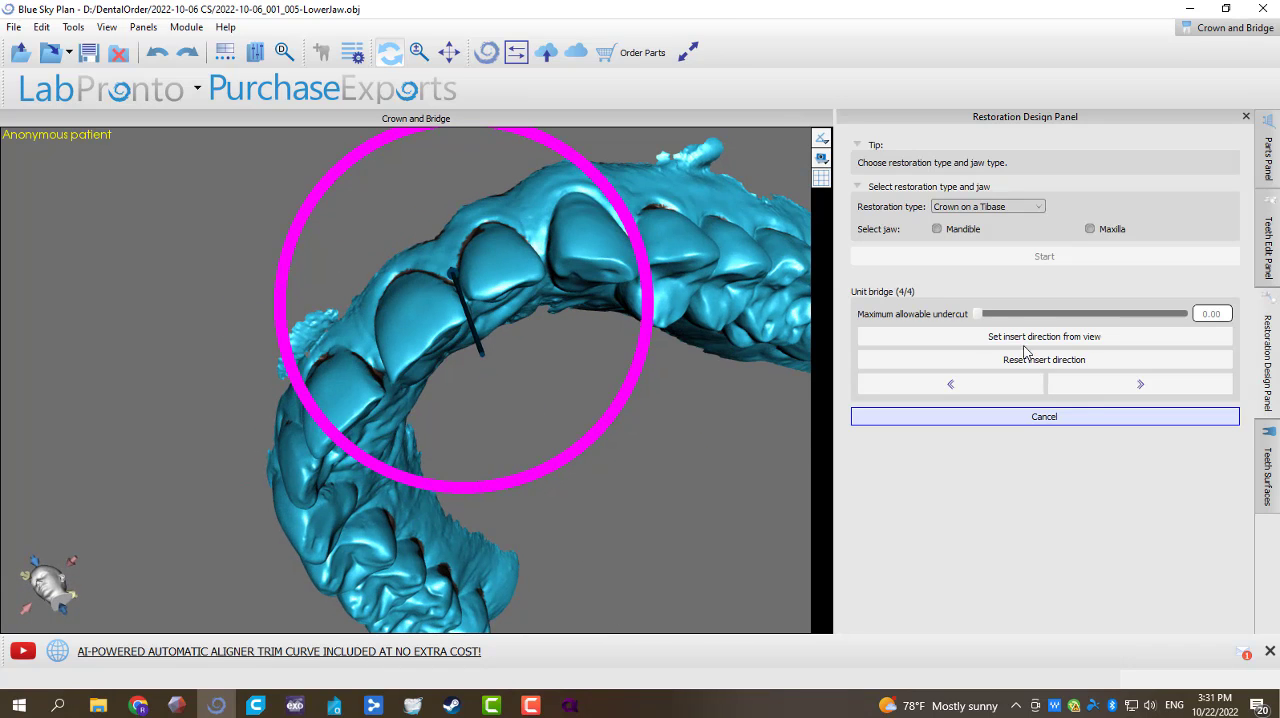
click(1080, 392)
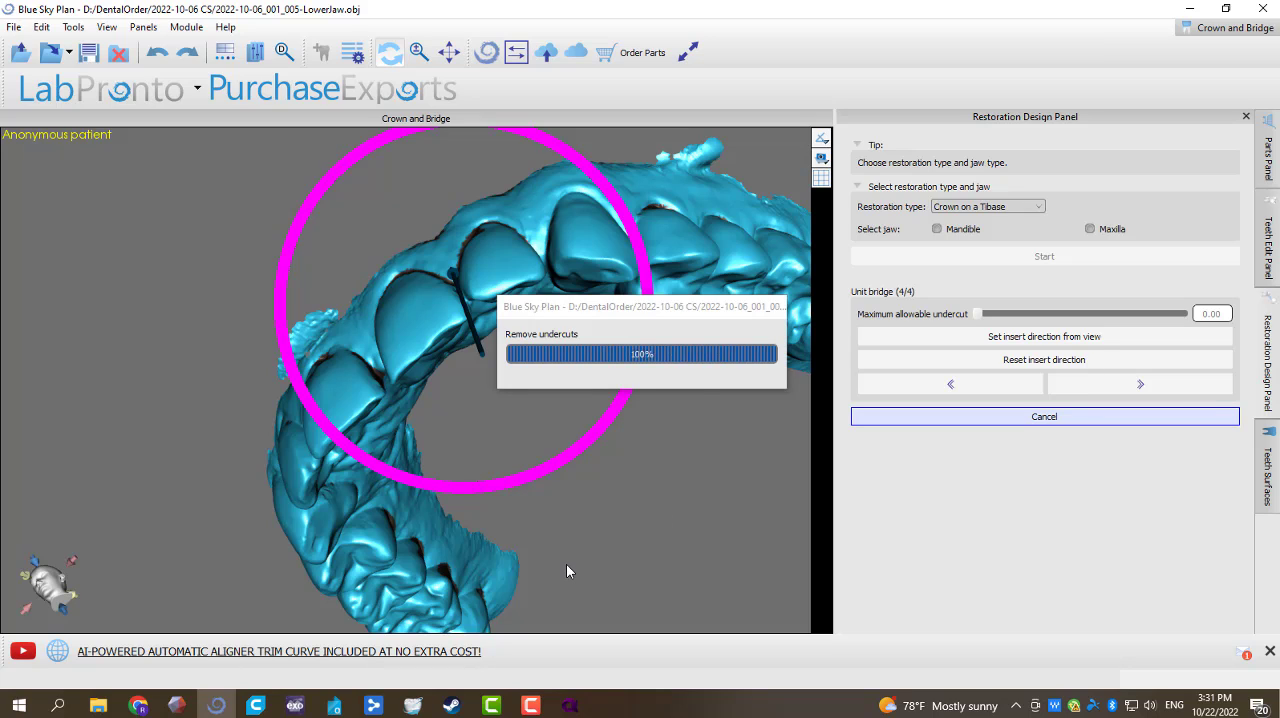
drag(509, 564, 427, 366)
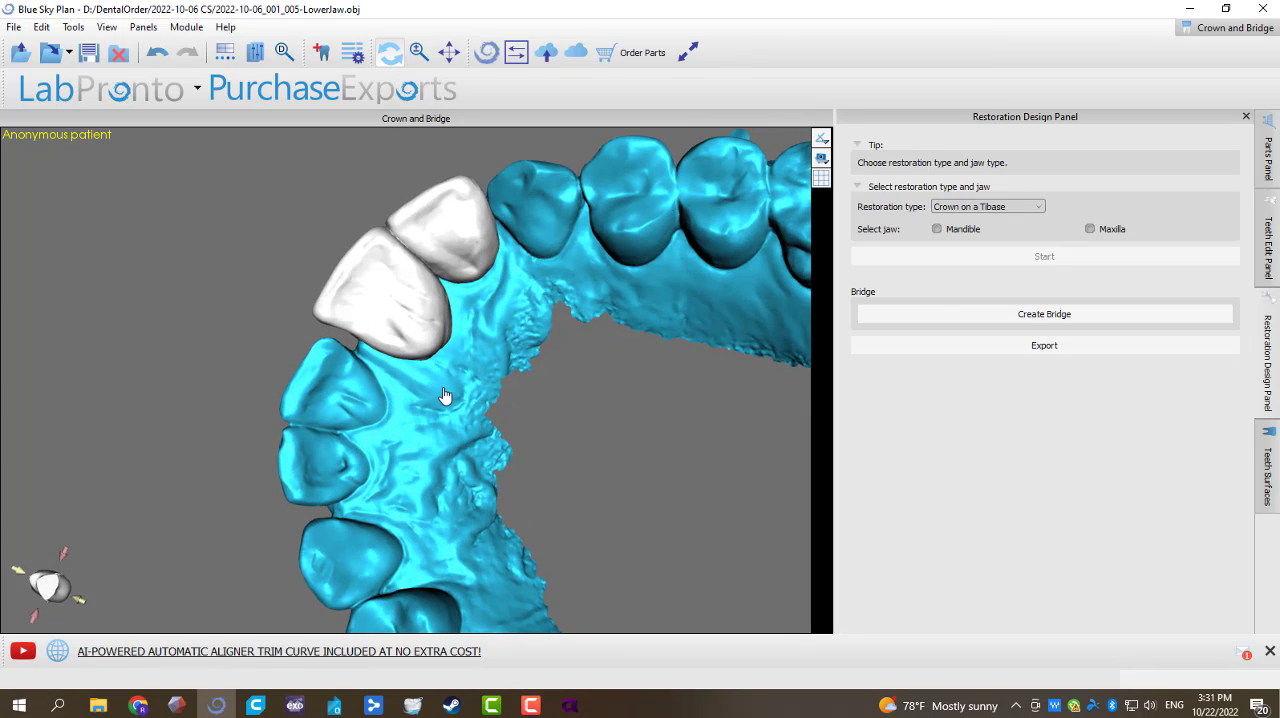
right_click(445, 395)
click(498, 442)
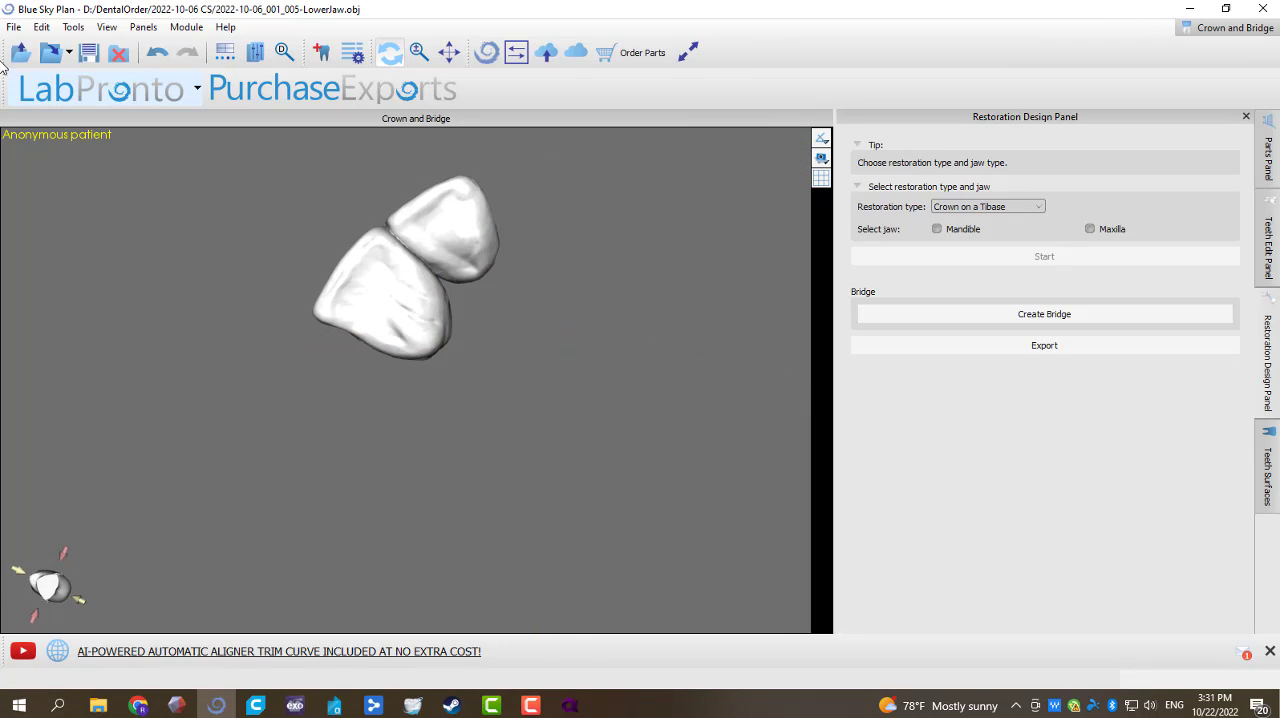
Step: Export the left two-unit Union at Standard quality as the STL file "9-10 #2" in the 2022-10-06 CS folder
click(11, 28)
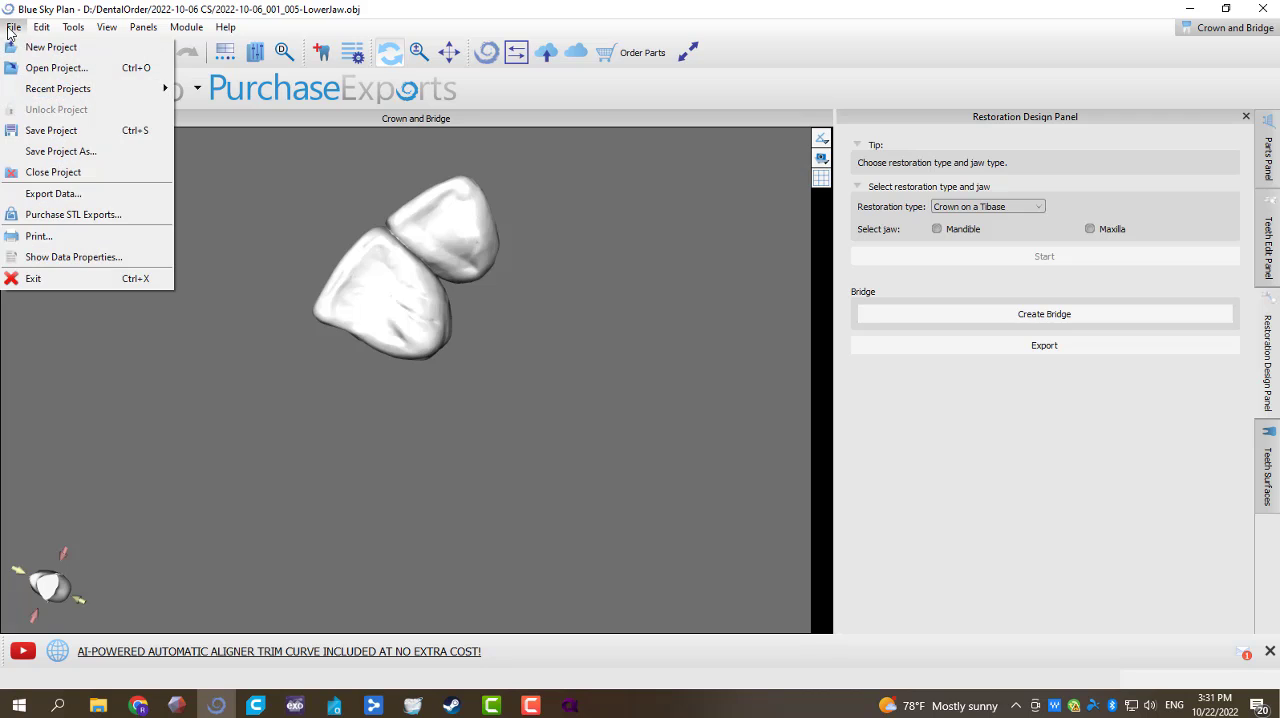
click(90, 192)
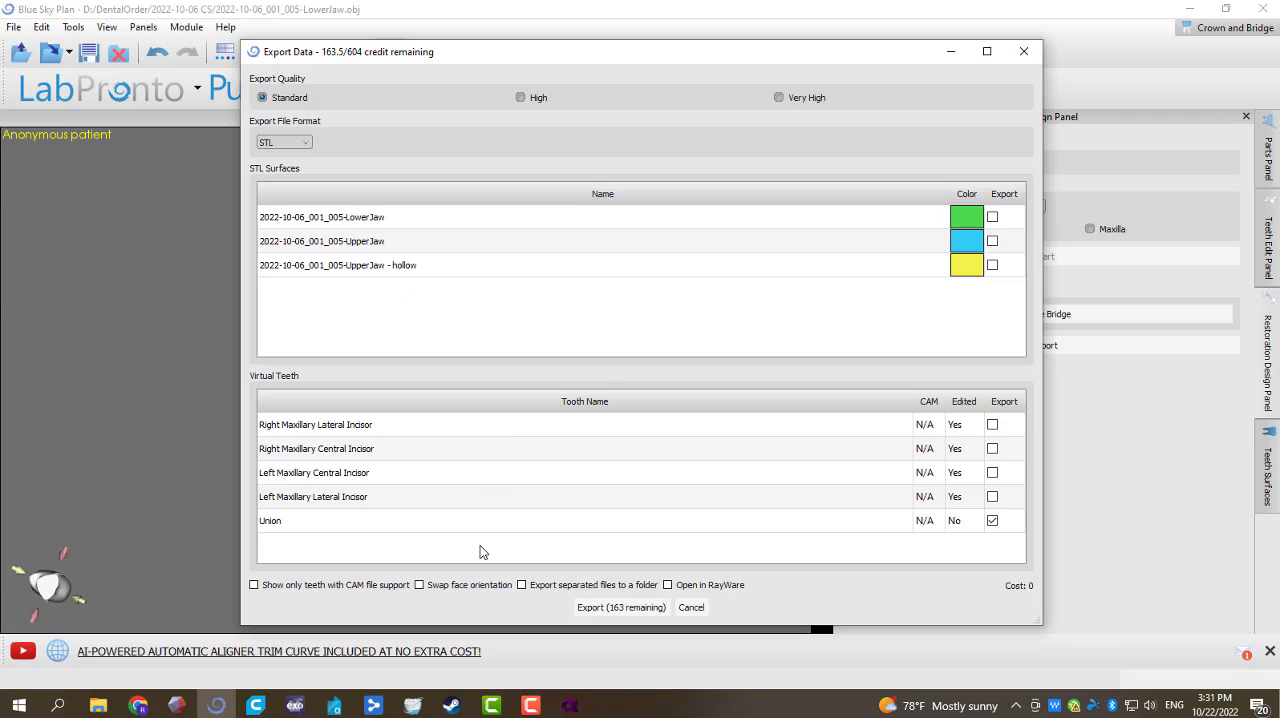
click(620, 607)
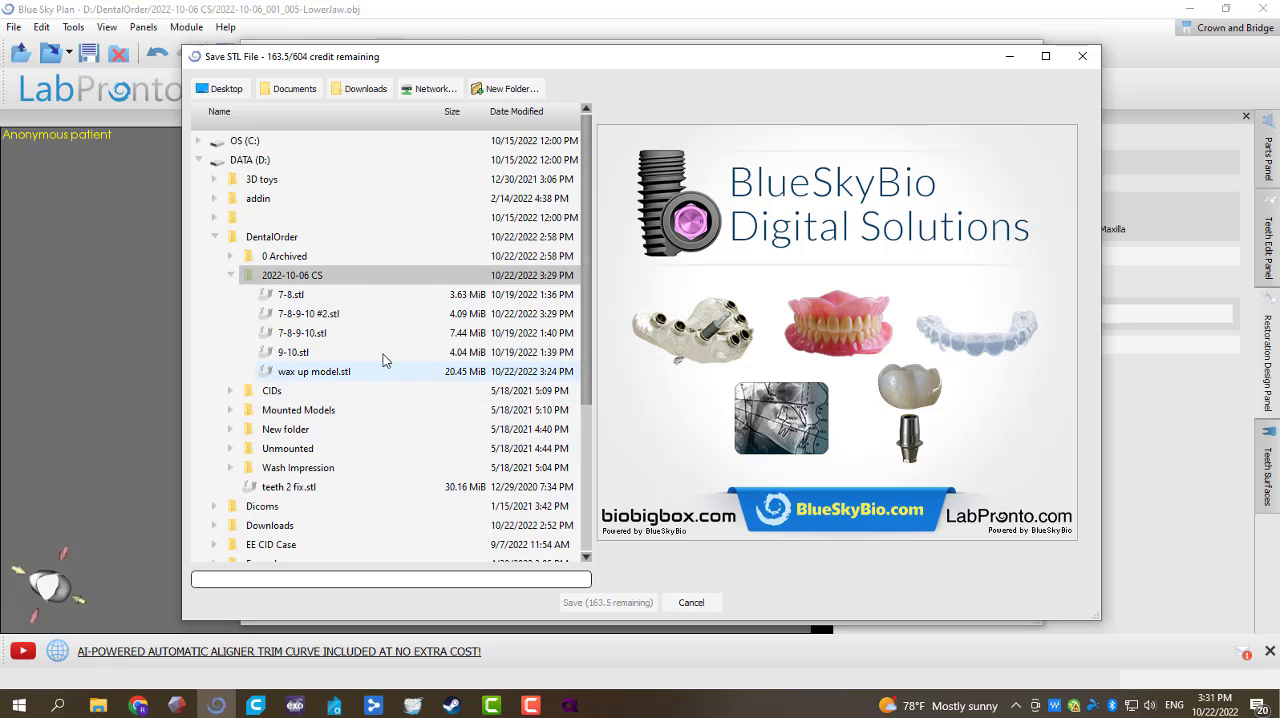
click(371, 353)
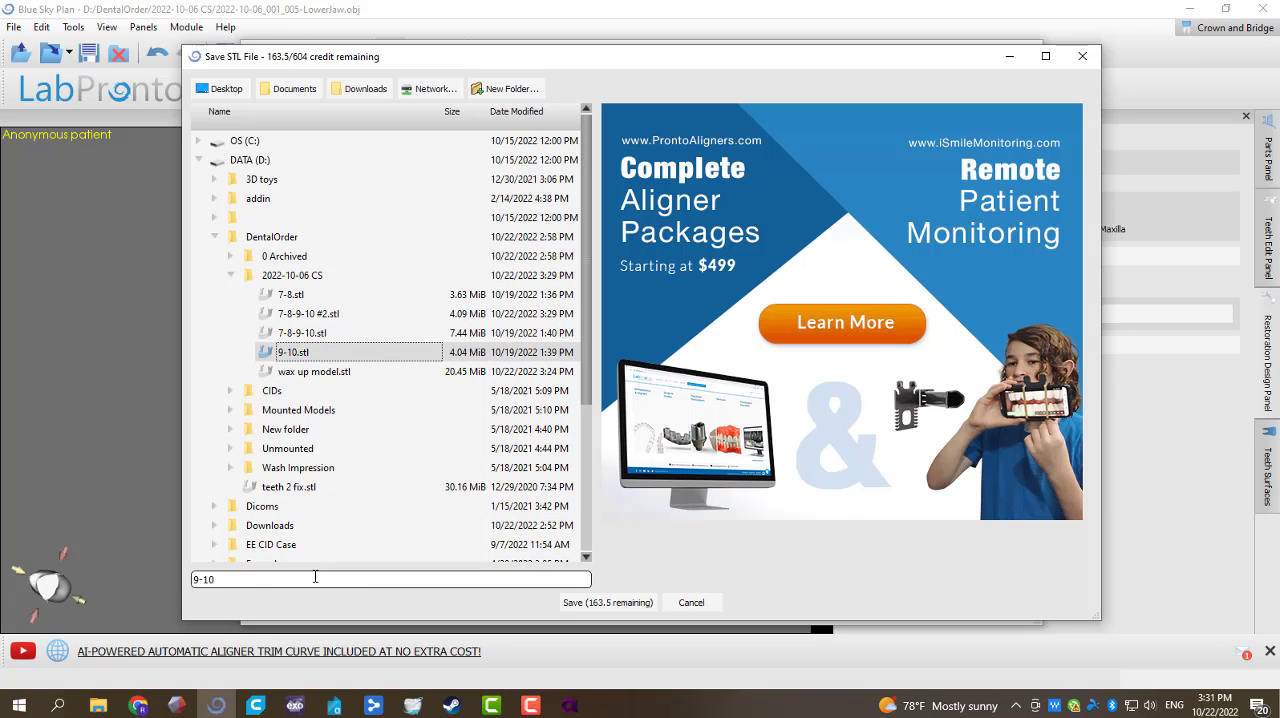
click(315, 579)
text(#2)
click(577, 600)
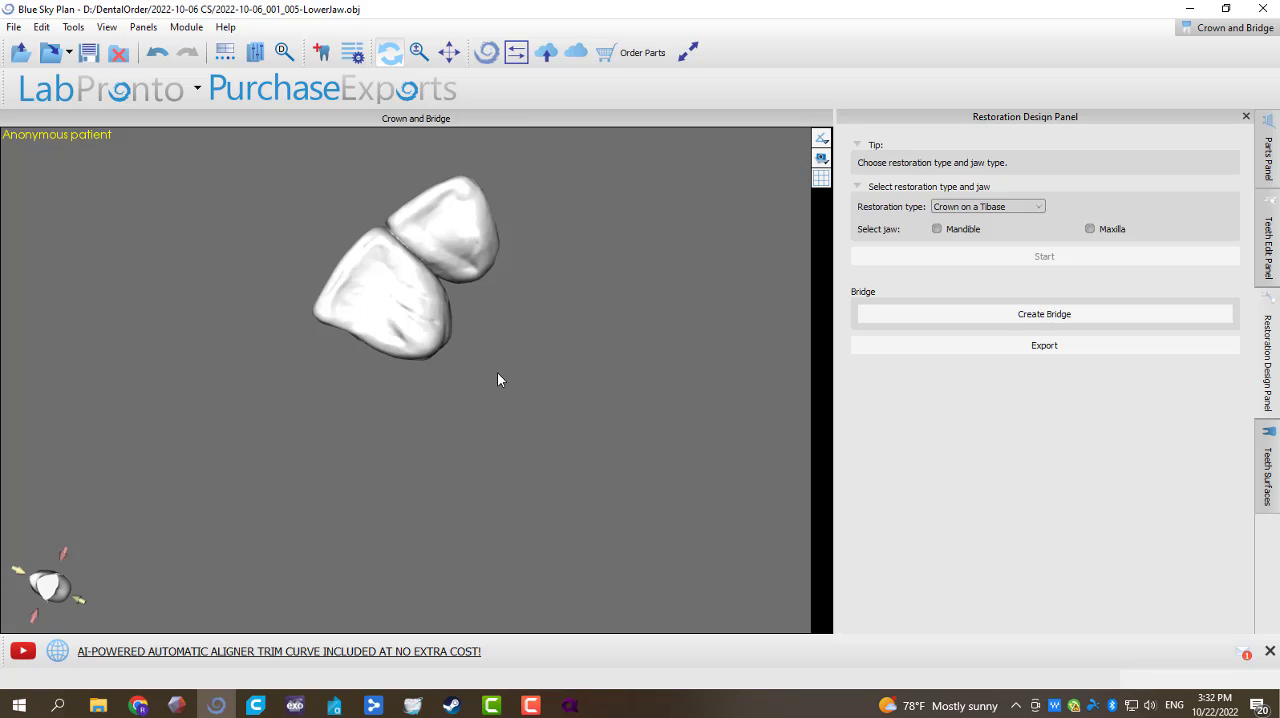
Step: Show the UpperJaw model, then hide the exported left two-unit bridge and delete it from the surfaces
drag(324, 275, 554, 456)
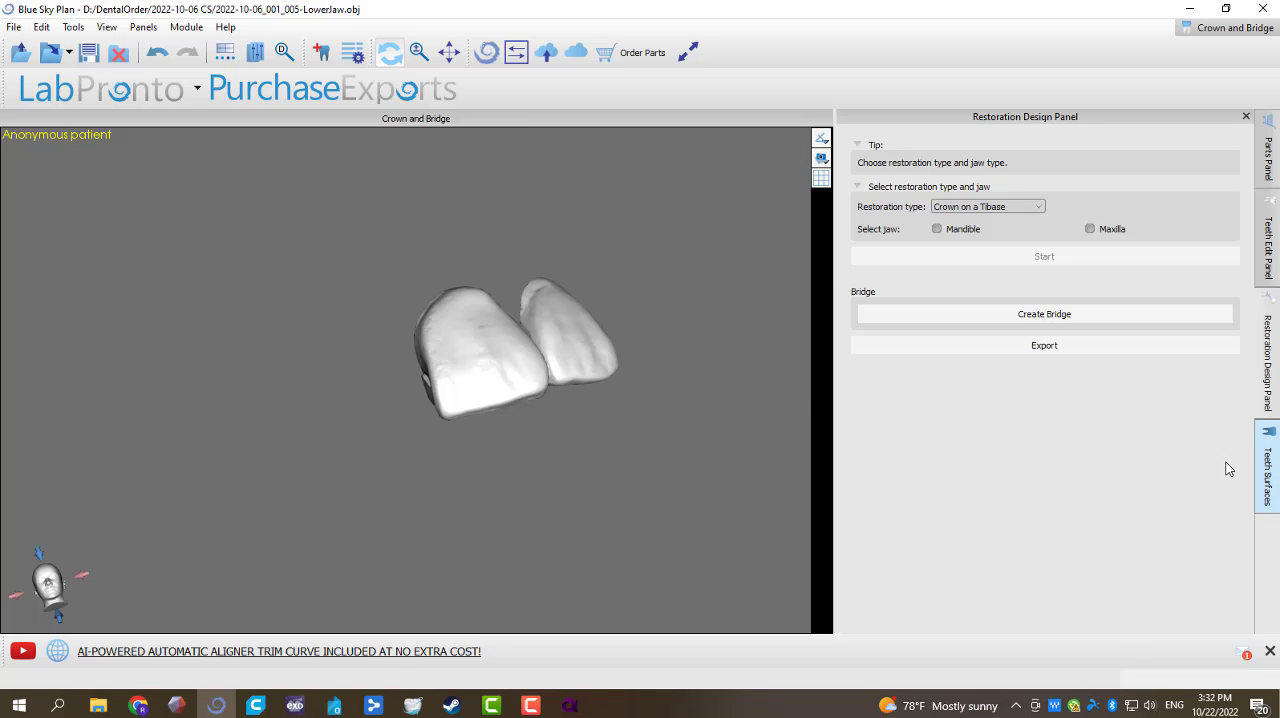
click(1268, 478)
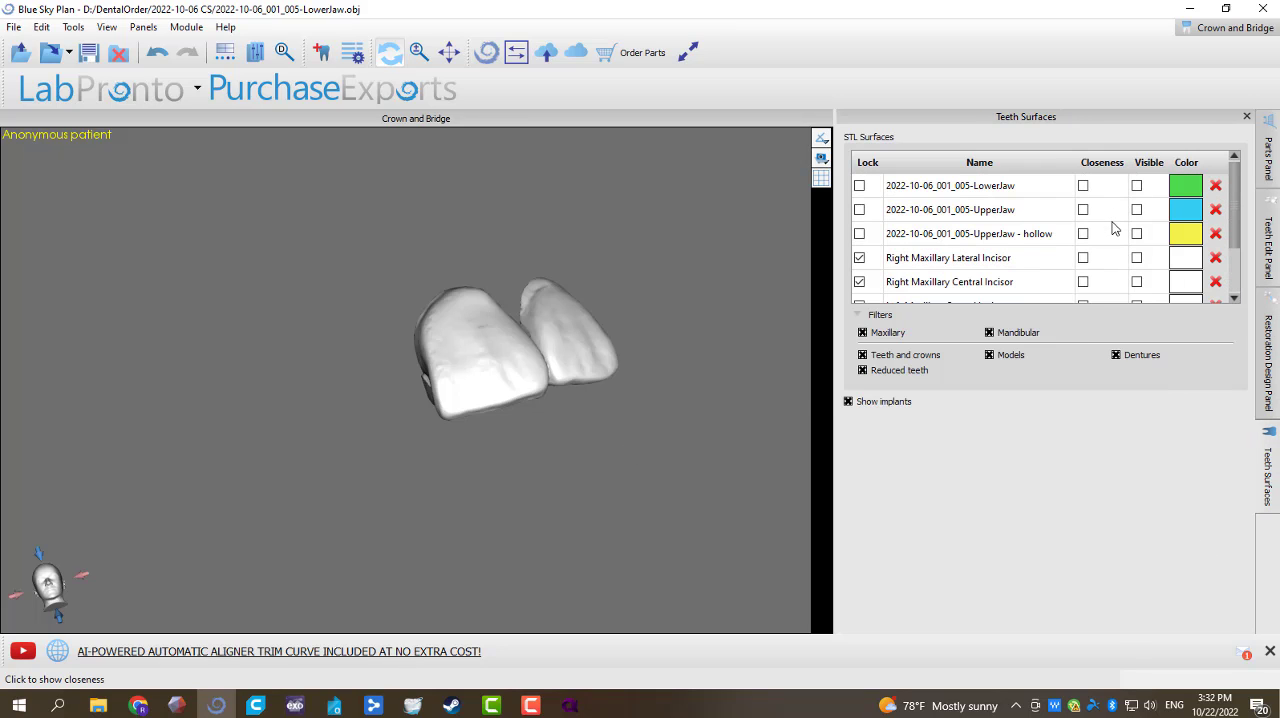
click(1136, 209)
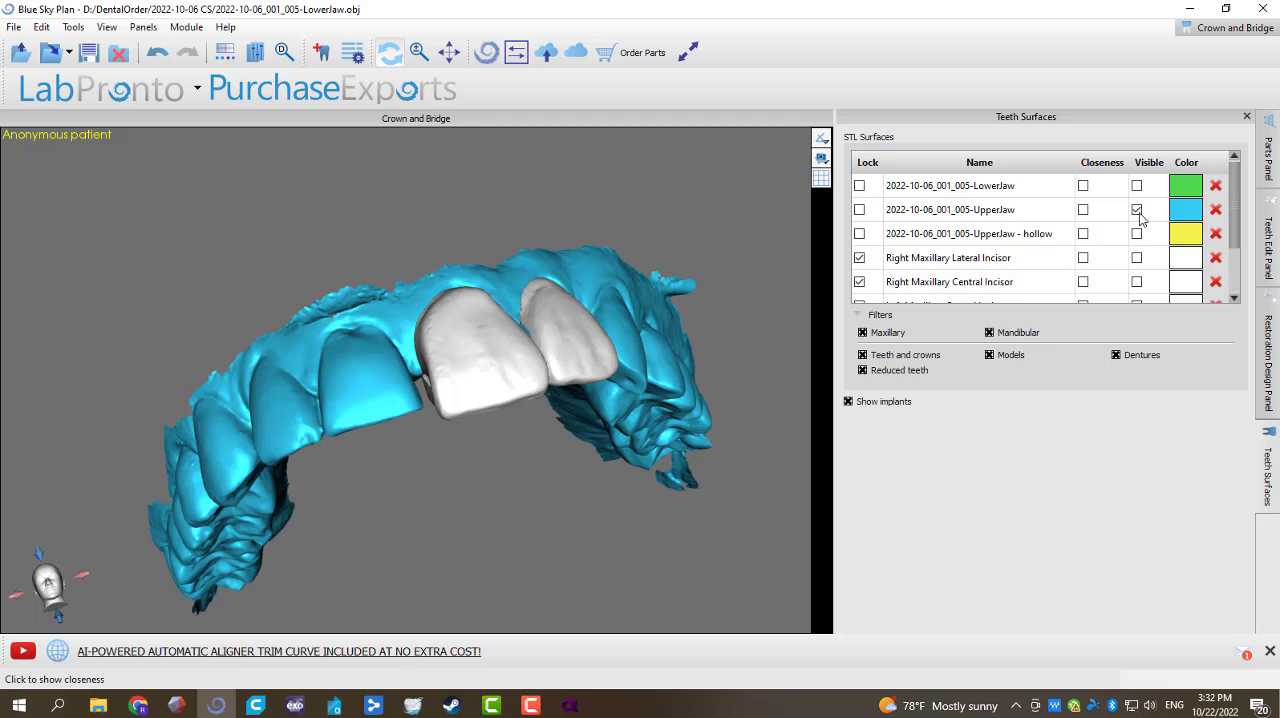
right_click(496, 379)
click(553, 430)
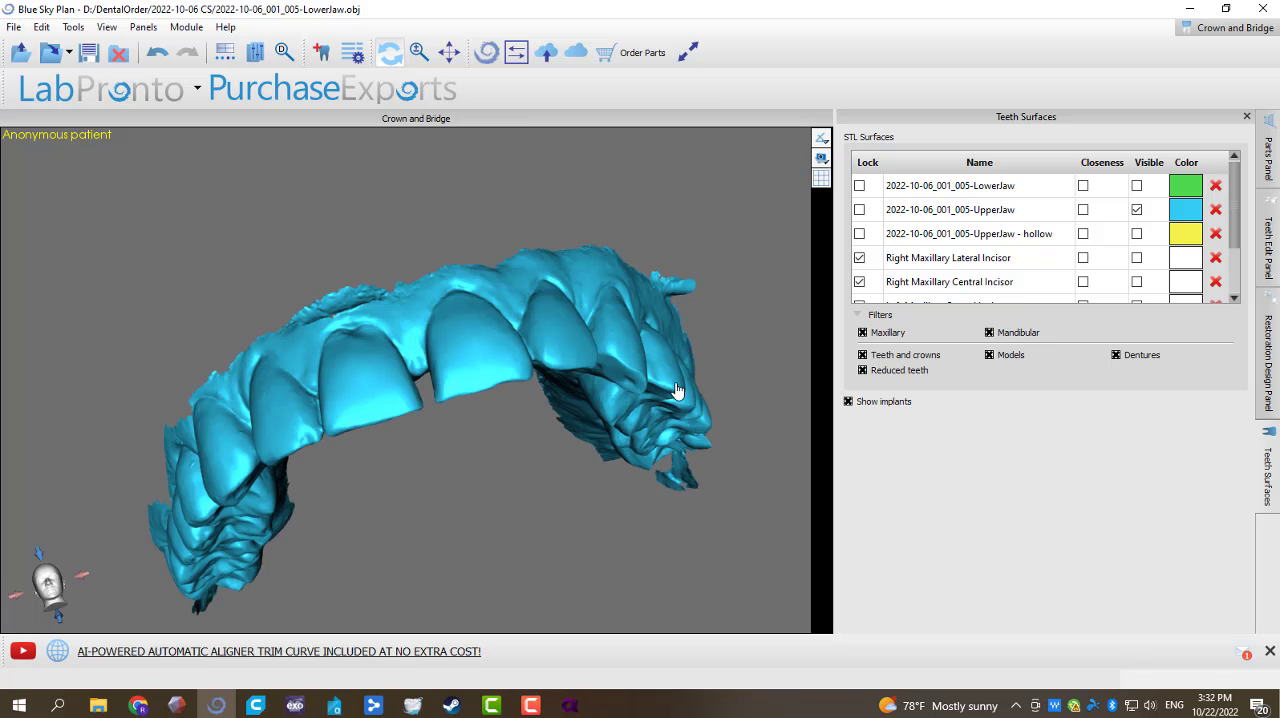
scroll(1062, 278, down, 3)
click(1215, 291)
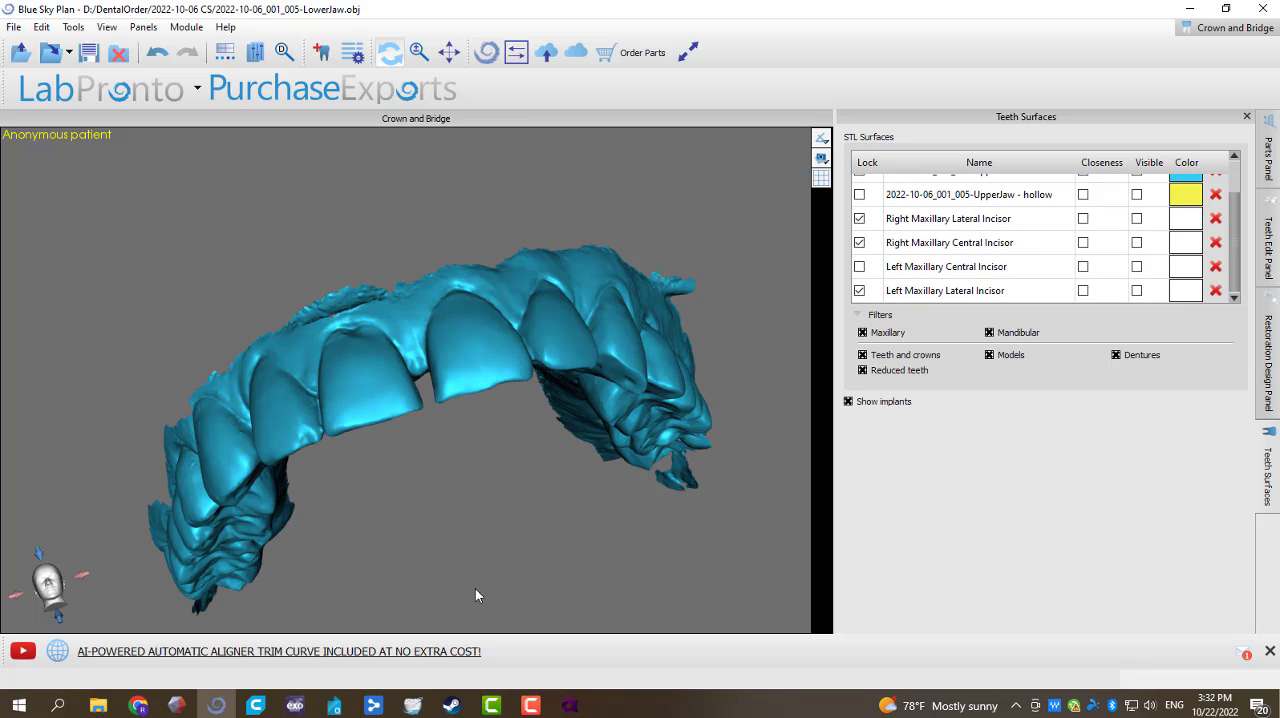
Step: Make the Right Maxillary Lateral and Central Incisors visible on the upper arch
right_drag(397, 477, 395, 486)
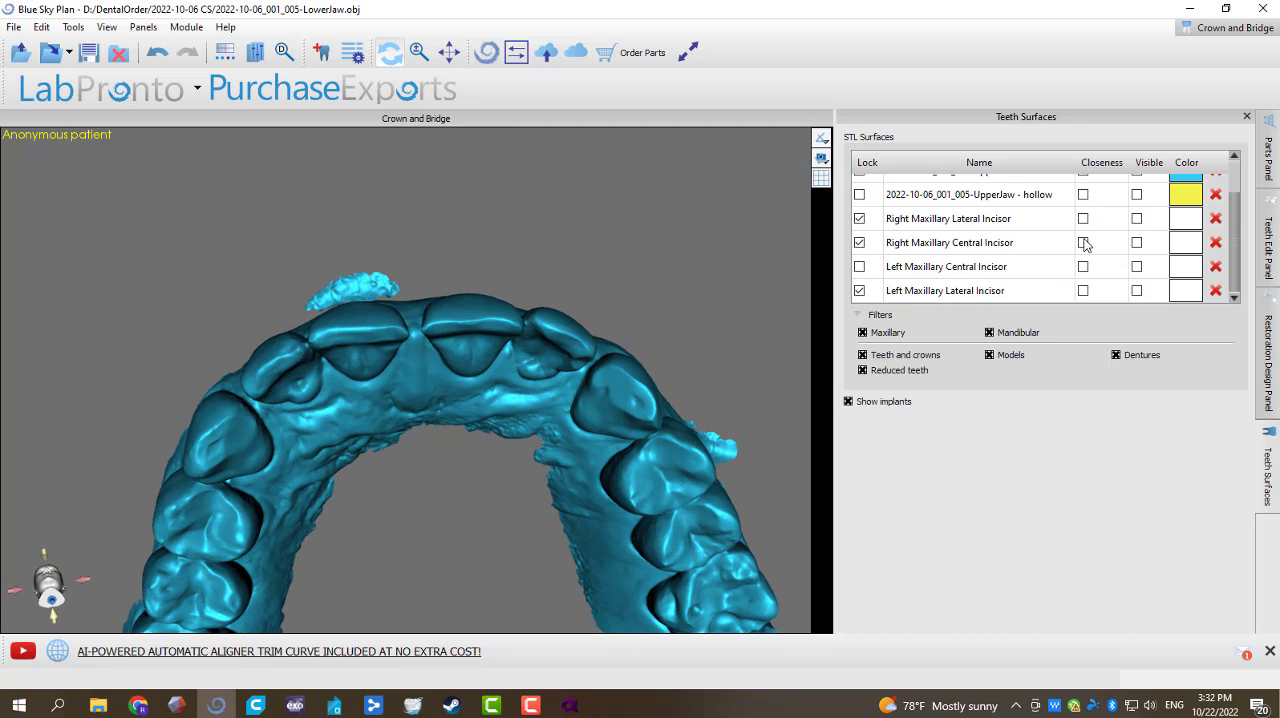
click(1136, 218)
click(1136, 242)
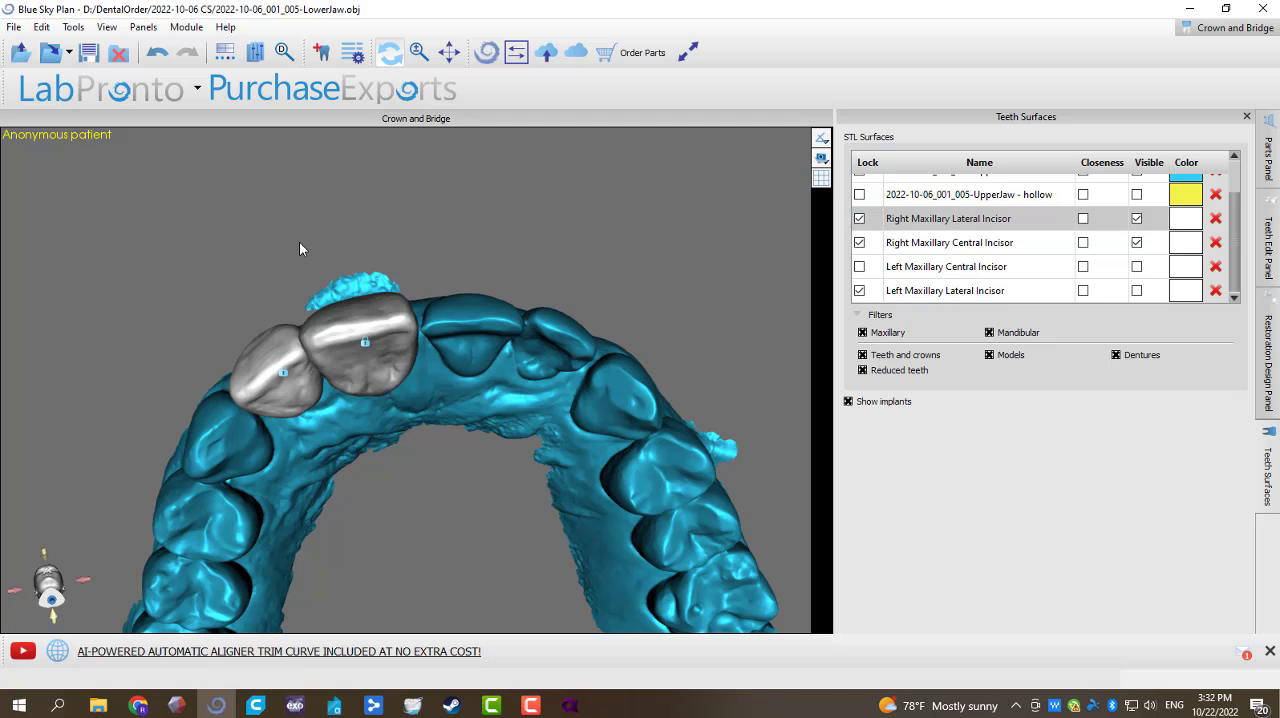
right_drag(380, 470, 345, 330)
Step: Plan a new bridge from the Right Maxillary Lateral and Central Incisors and advance to the insertion direction stage
click(1268, 350)
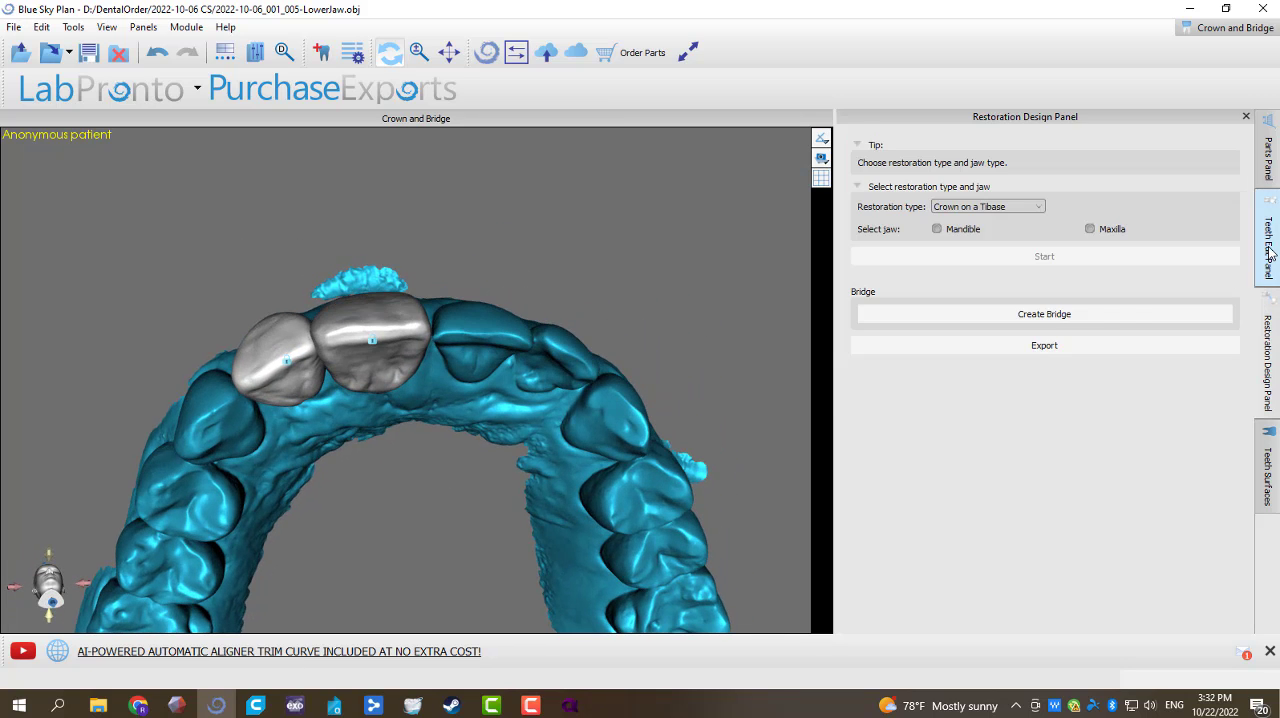
click(1017, 318)
click(731, 363)
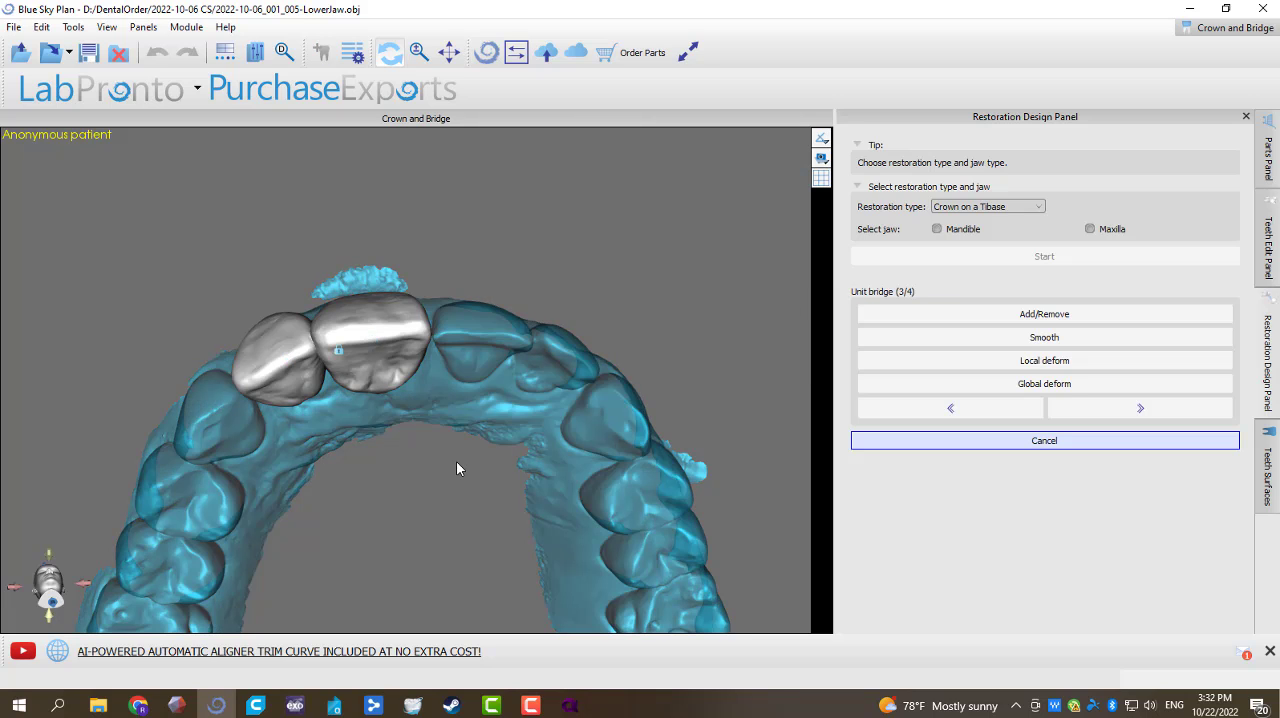
right_drag(418, 496, 434, 491)
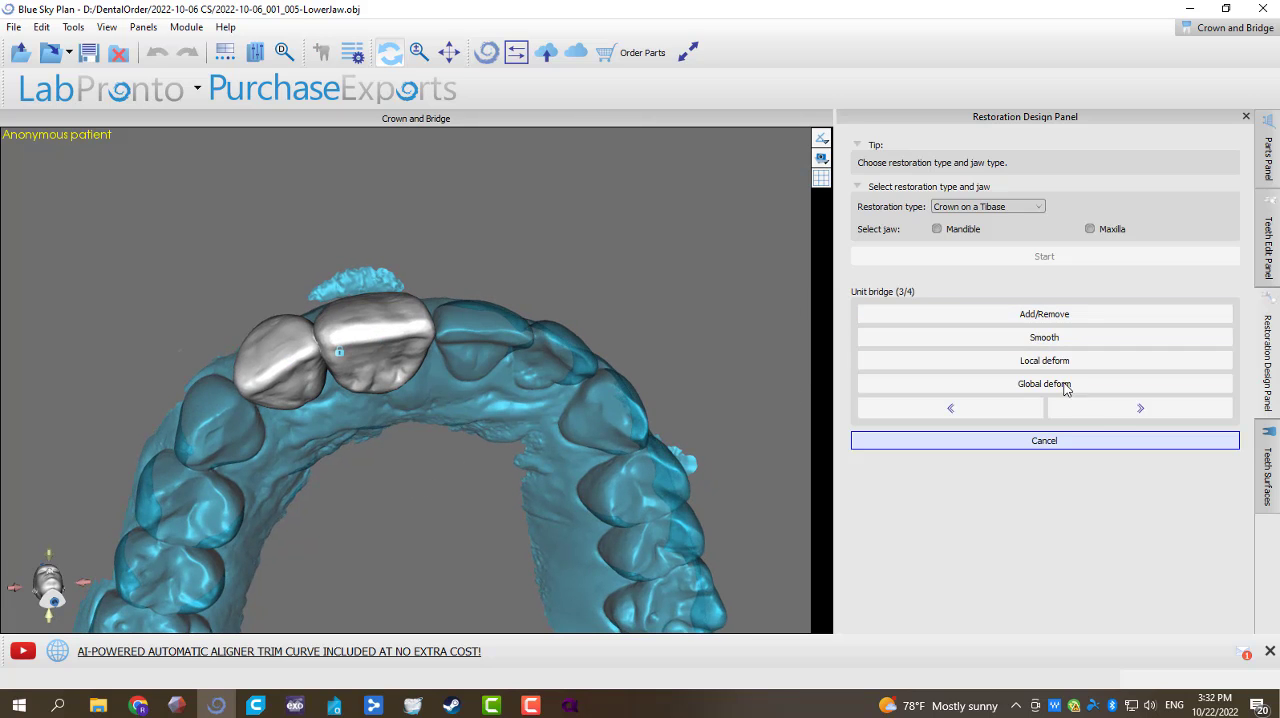
click(1140, 408)
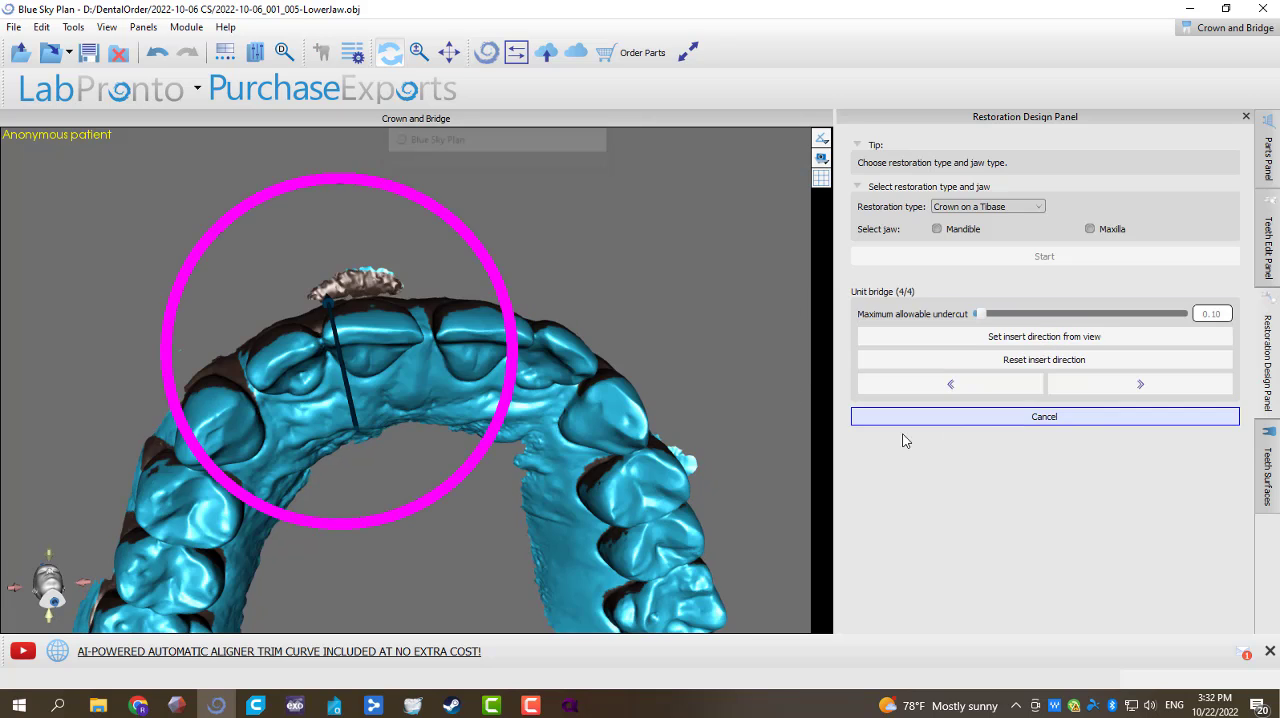
Step: Set the right bridge's insertion direction from an incisal-facial view and complete the two-unit bridge
click(981, 331)
mouse_move(408, 318)
right_down()
mouse_move(405, 338)
mouse_move(503, 391)
mouse_move(460, 249)
mouse_move(434, 404)
mouse_move(535, 534)
mouse_move(464, 262)
right_up()
click(919, 335)
click(1079, 387)
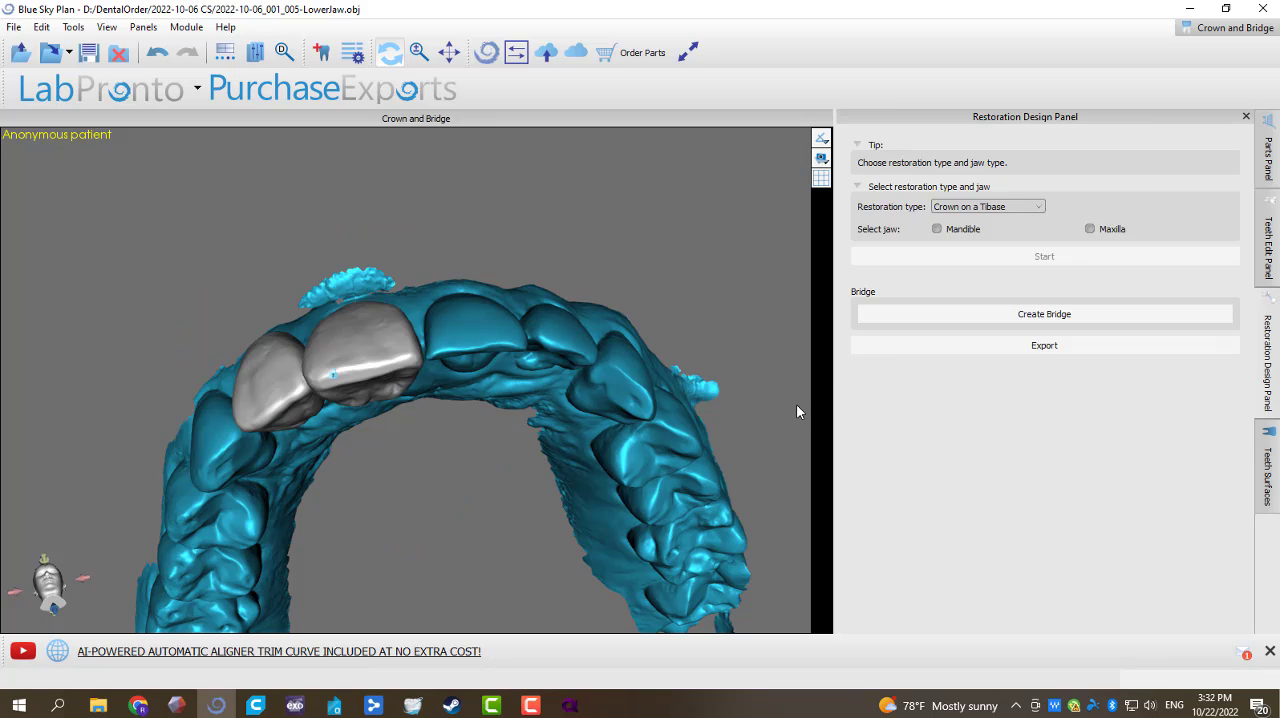
Step: Hide the UpperJaw model and examine the inner surfaces of the right two-unit bridge
right_click(552, 393)
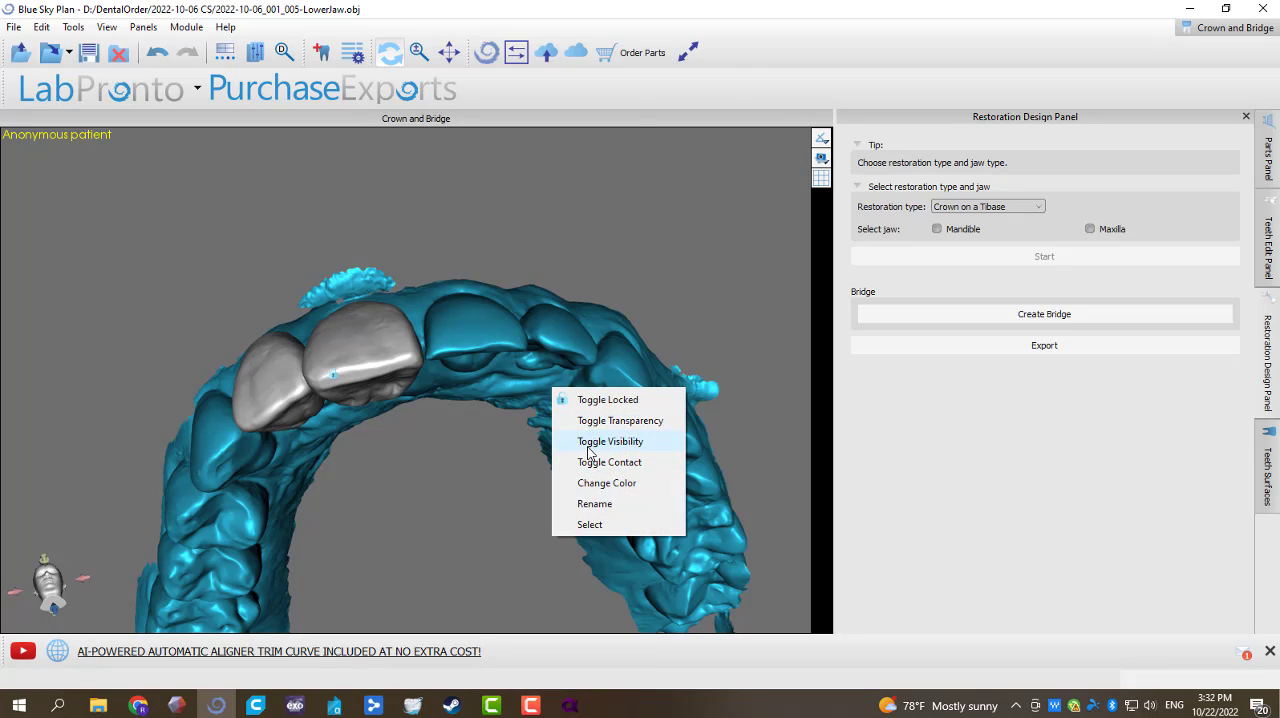
click(590, 450)
mouse_move(620, 450)
mouse_down()
mouse_move(812, 451)
mouse_move(636, 444)
mouse_up()
drag(389, 494, 549, 340)
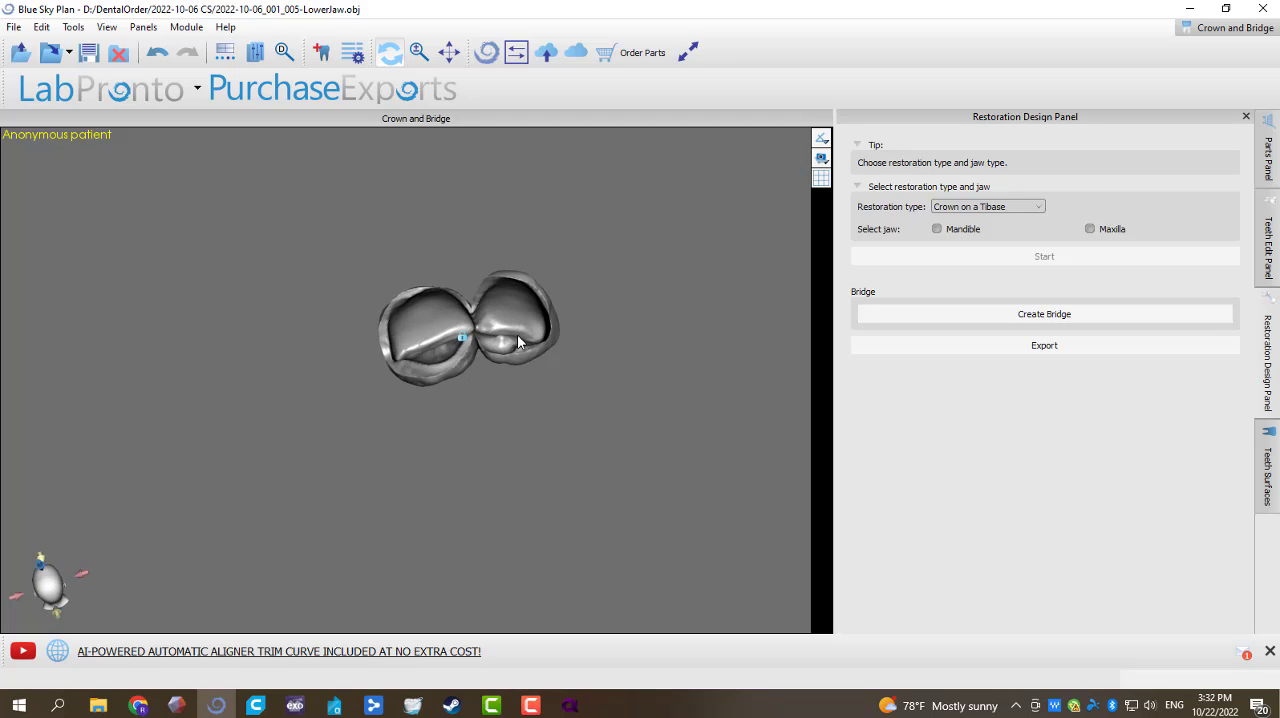
Step: Export the right two-unit bridge union as an STL named 7-8 #2 in the 2022-10-06 CS folder
click(14, 27)
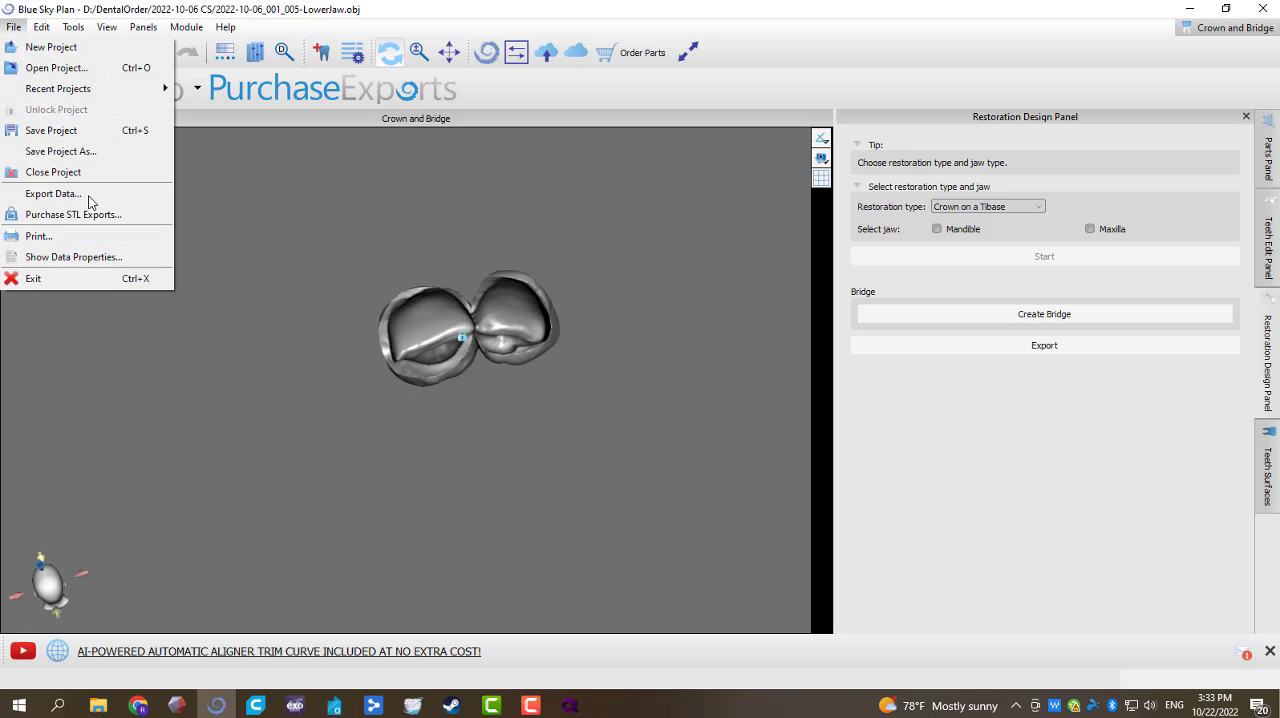
click(53, 194)
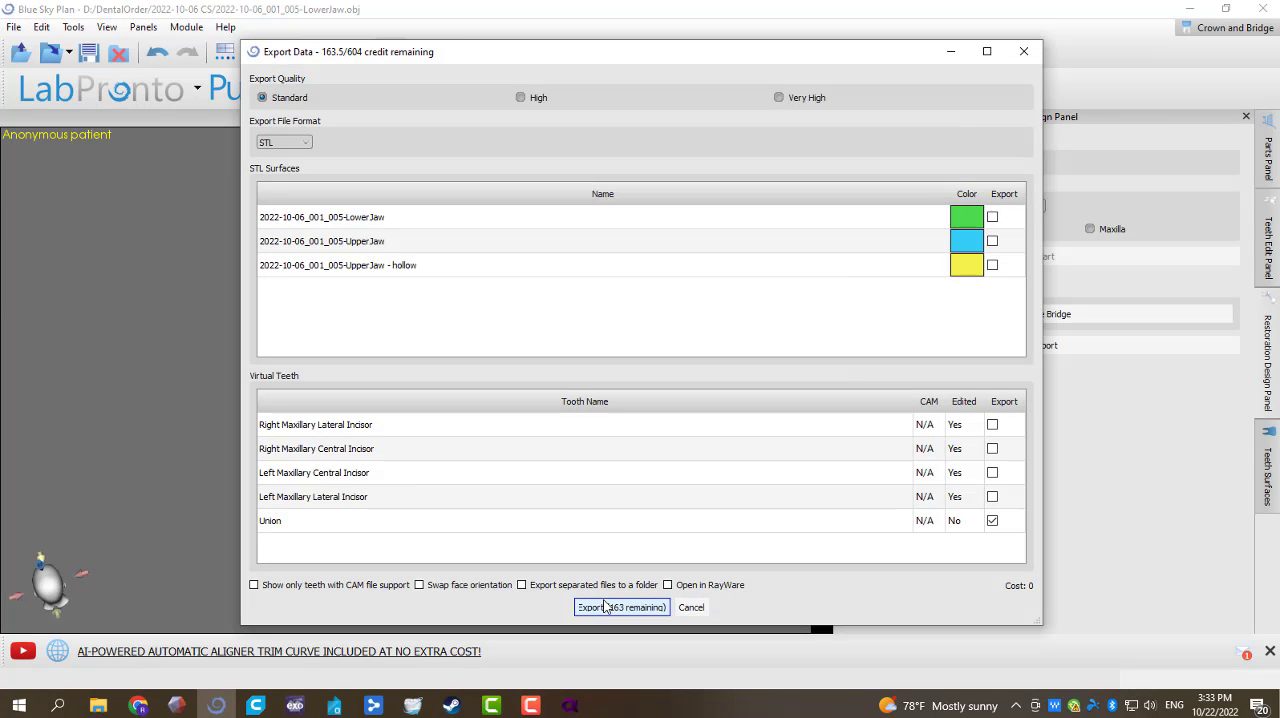
click(606, 607)
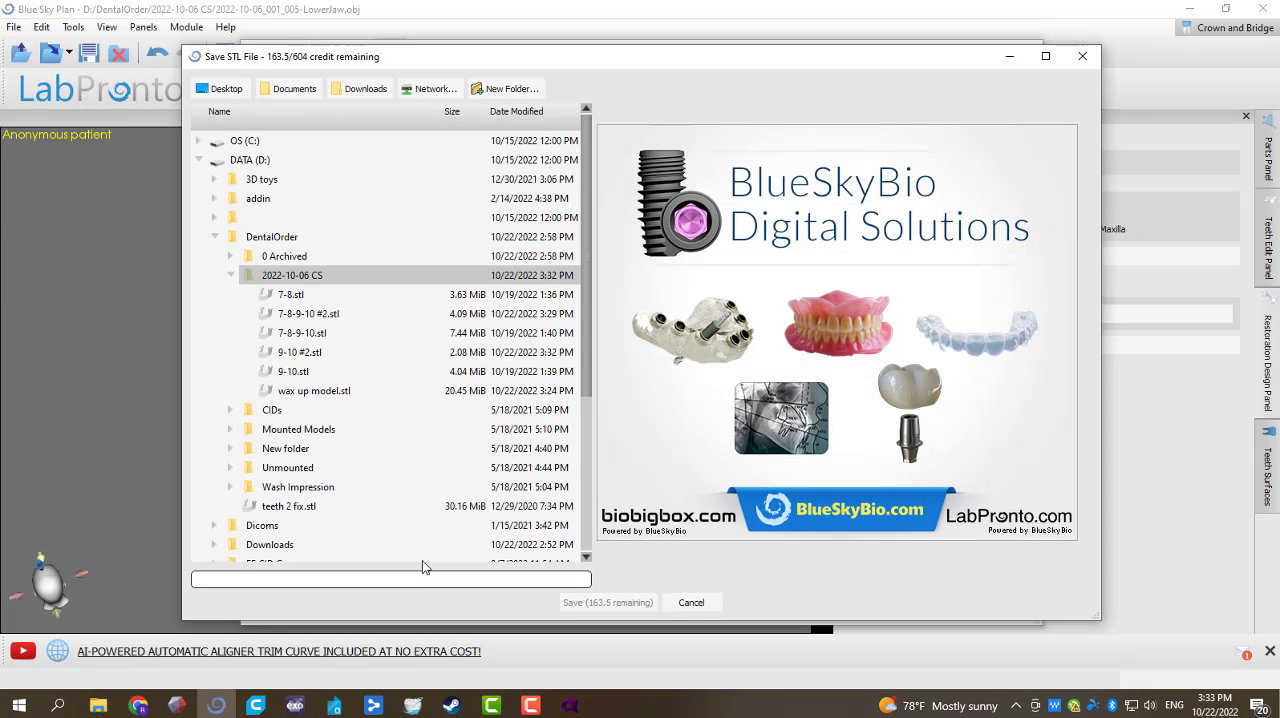
click(317, 302)
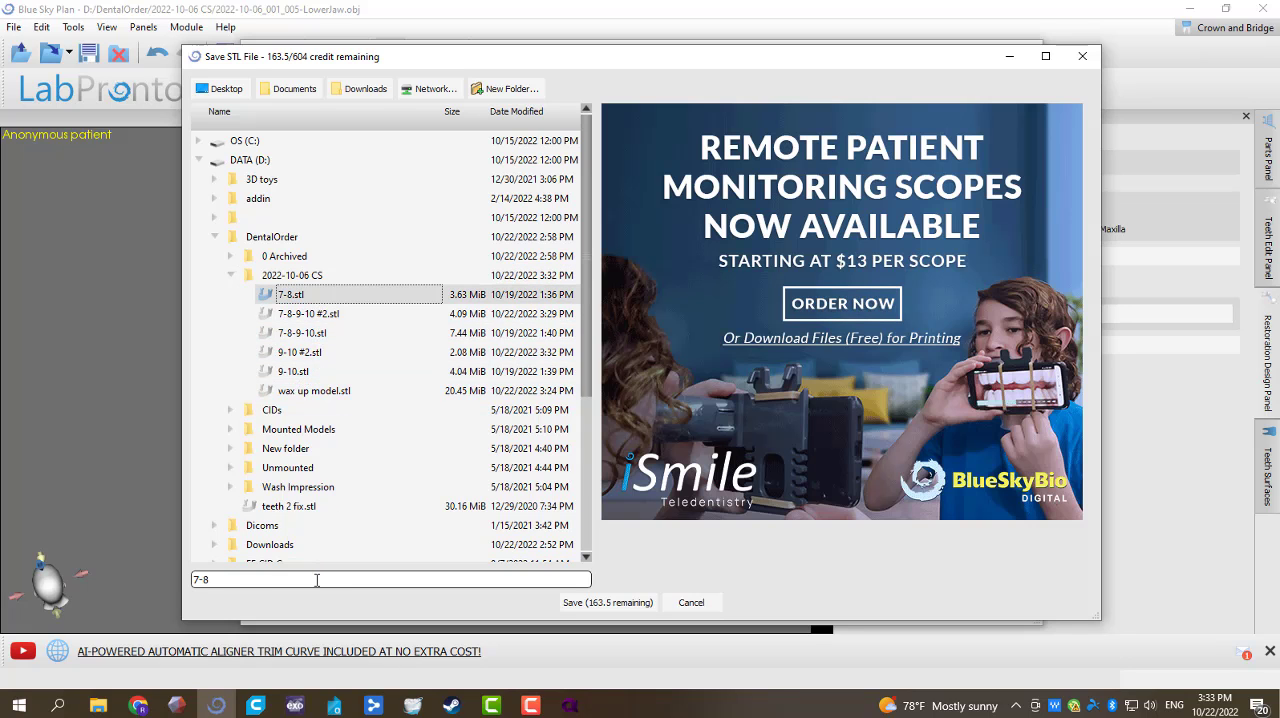
click(316, 580)
text(#2)
click(607, 602)
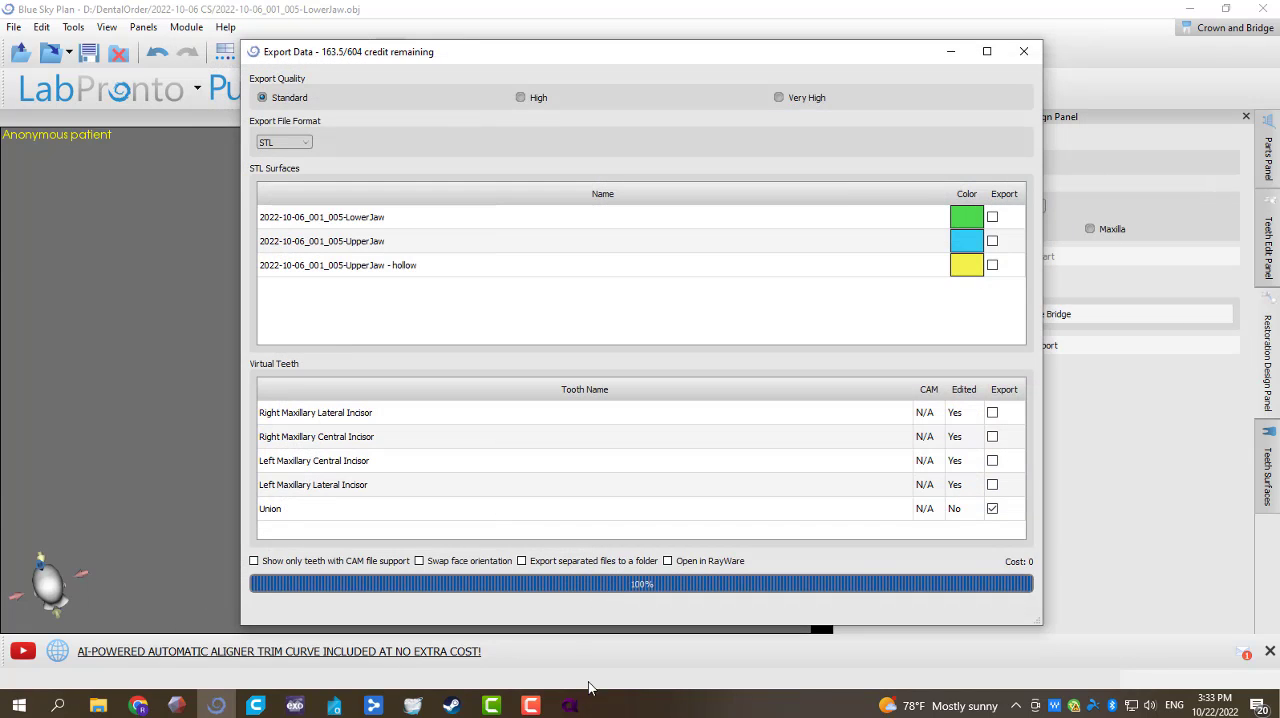
Step: Switch to Alpha 3D and delete the wax up model from the build platform
click(570, 706)
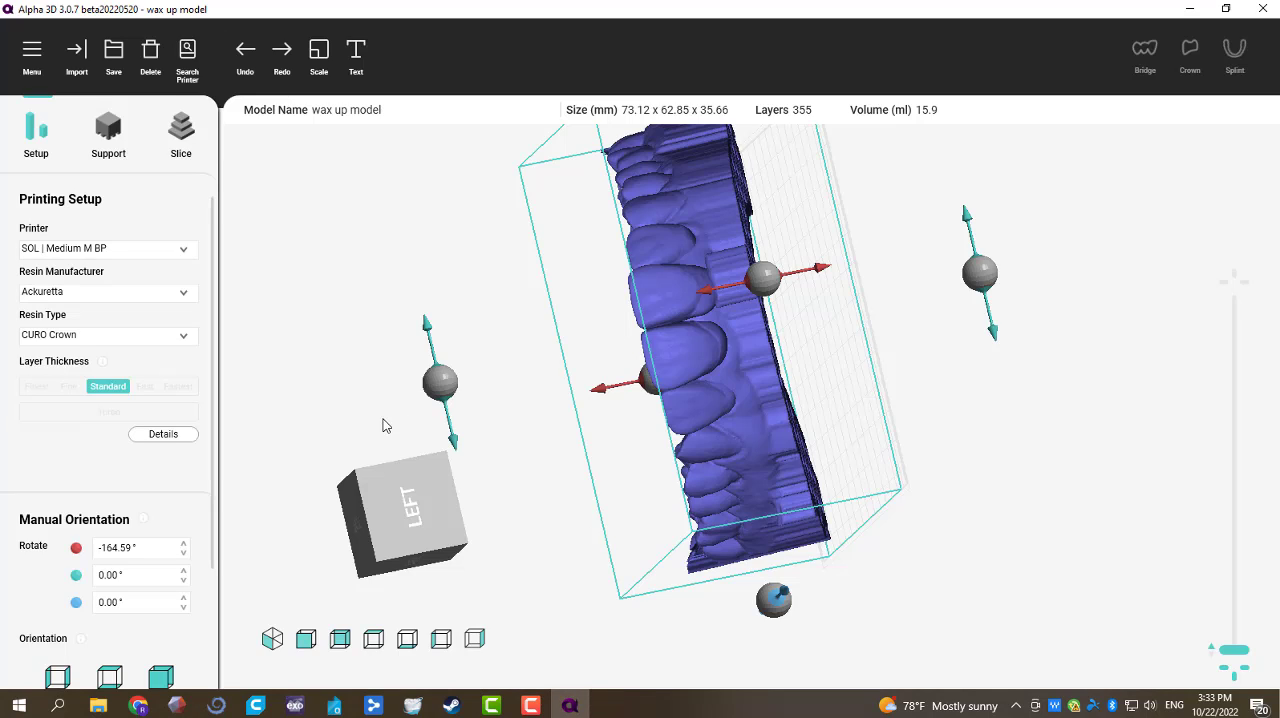
right_drag(308, 414, 787, 393)
middle_drag(798, 383, 810, 399)
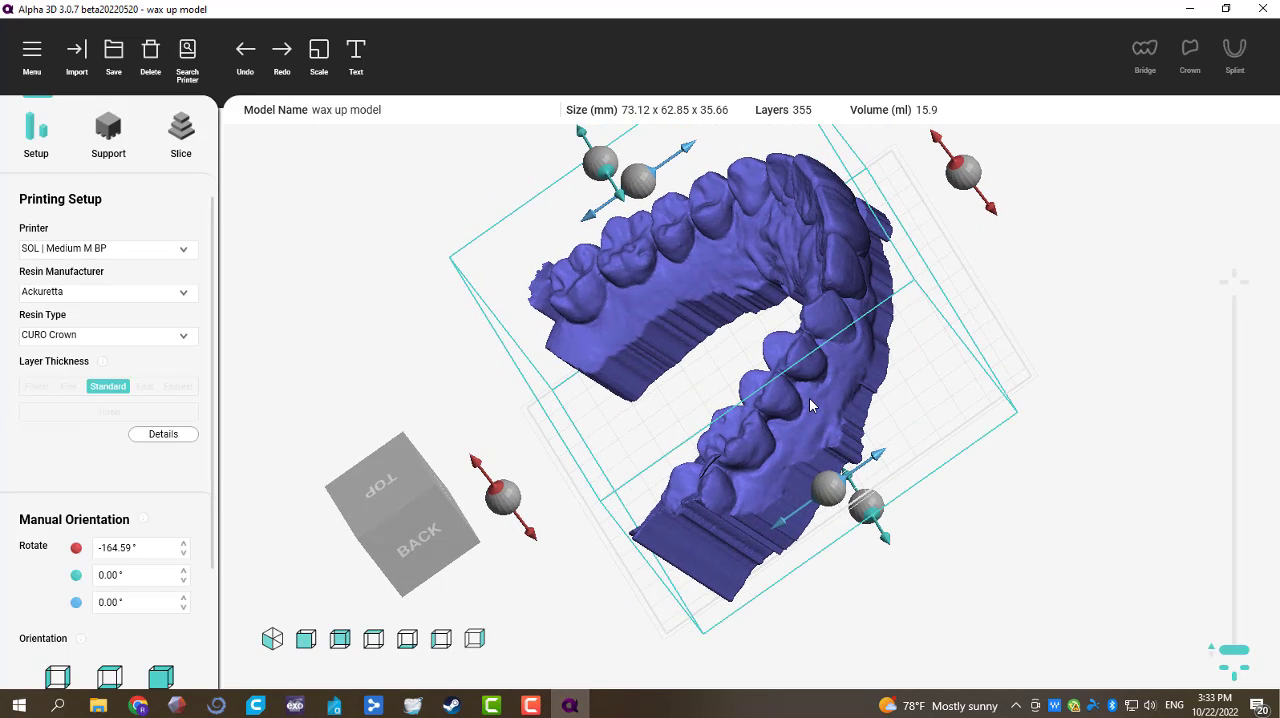
key(Delete)
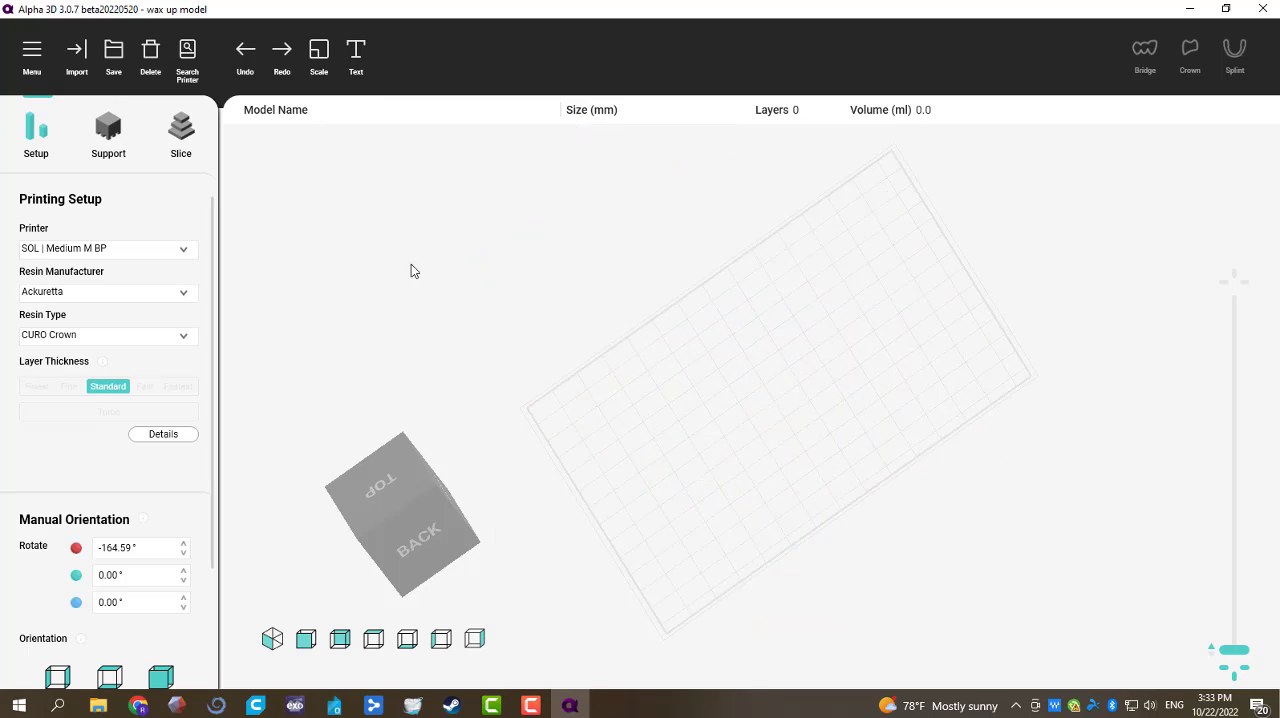
drag(341, 383, 964, 480)
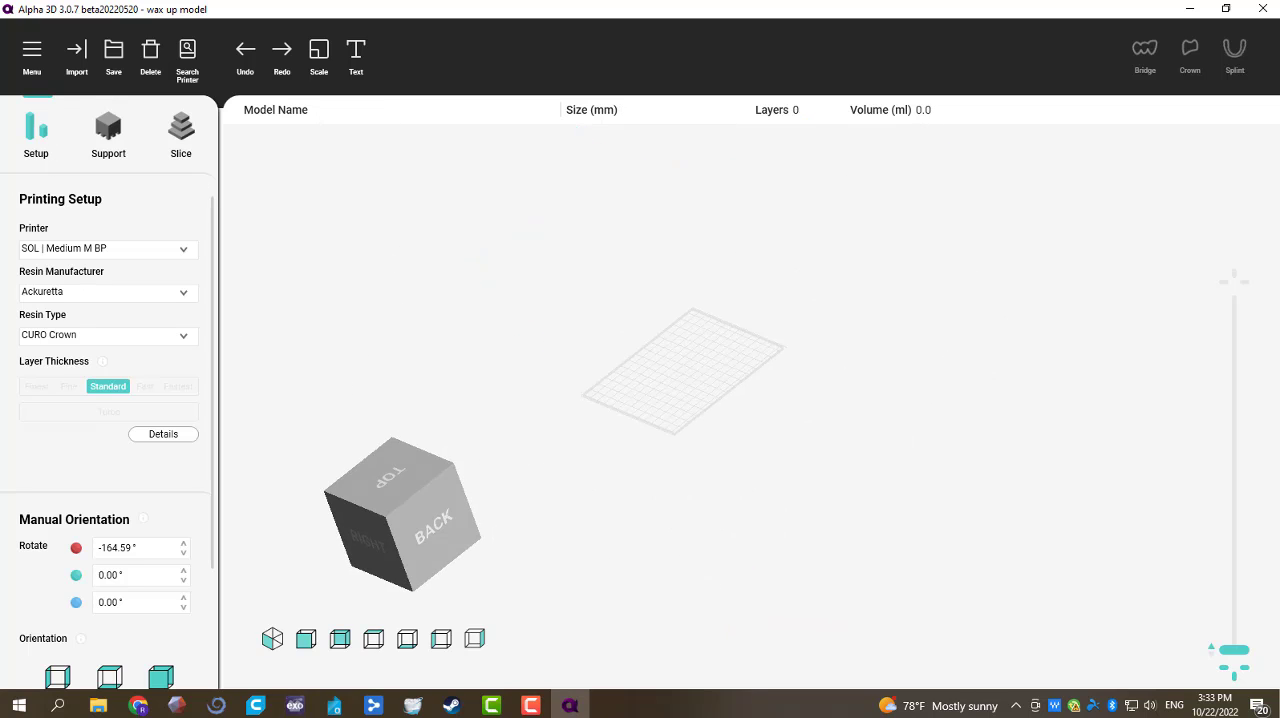
Step: Import 7-8 #2.stl, 7-8-9-10 #2.stl and 9-10 #2.stl from the 2022-10-06 CS folder onto the build platform
click(98, 705)
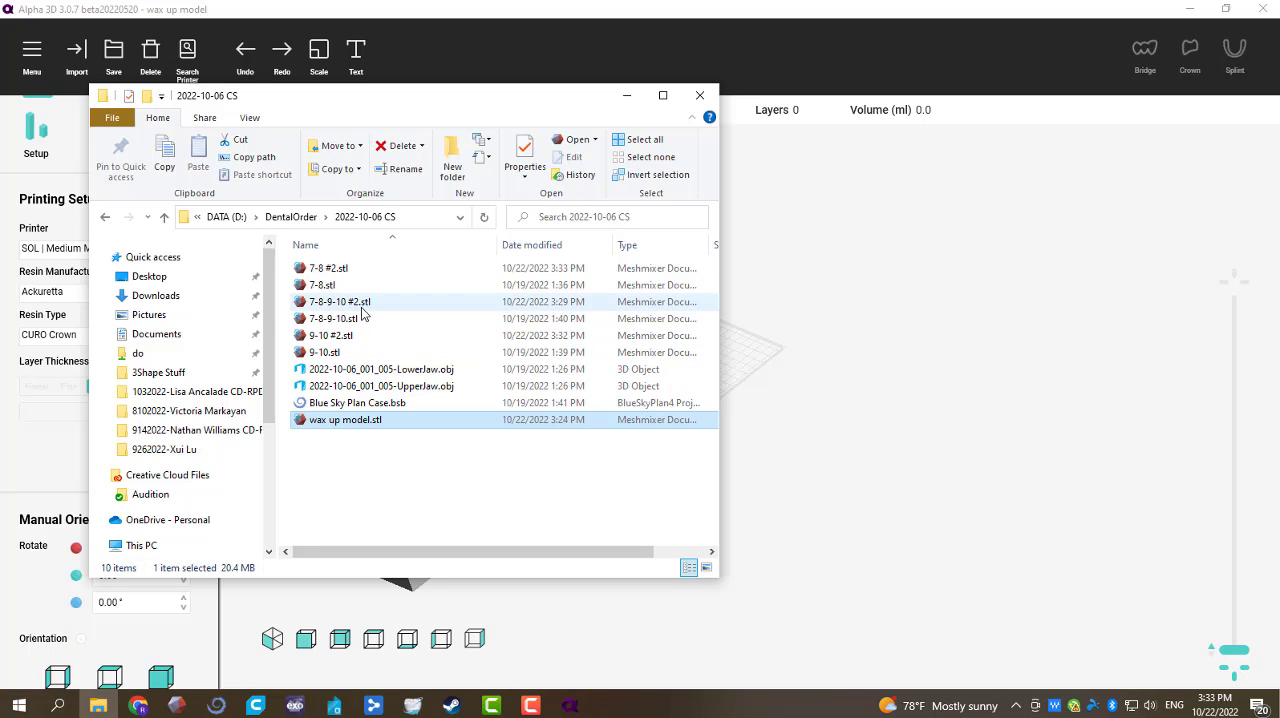
click(345, 301)
ctrl+click(349, 270)
ctrl+click(340, 335)
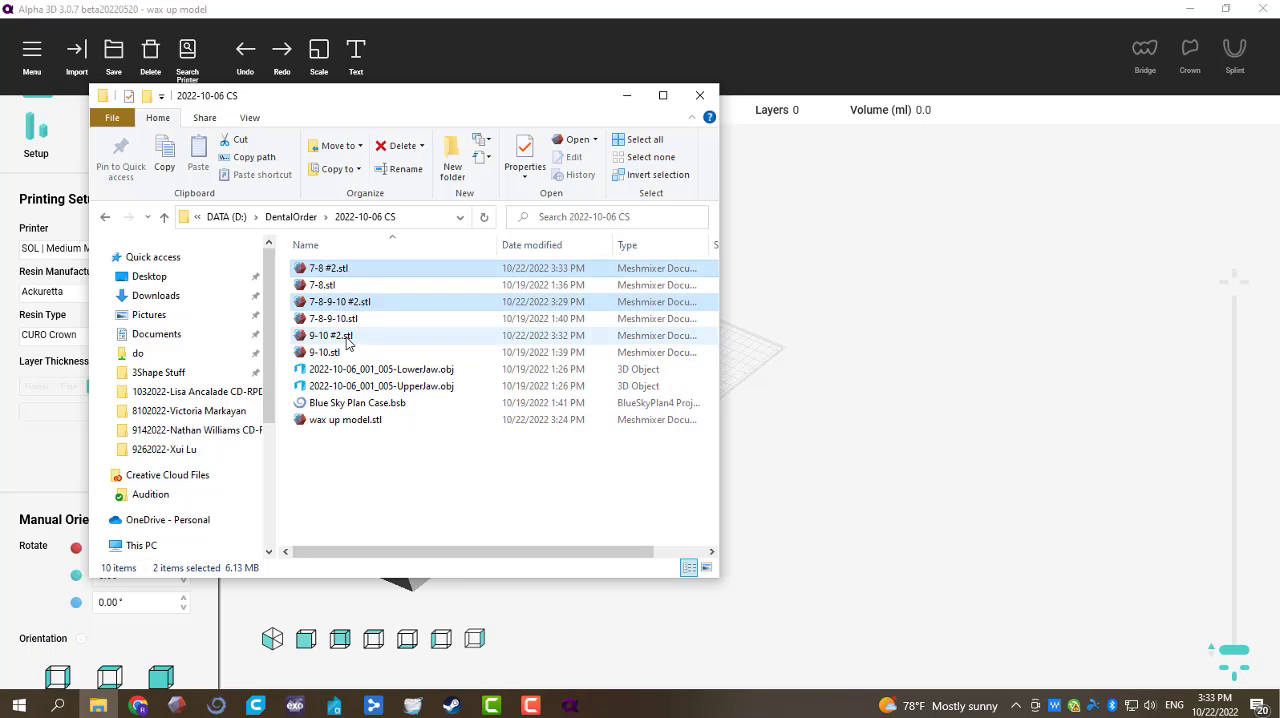
drag(340, 338, 752, 347)
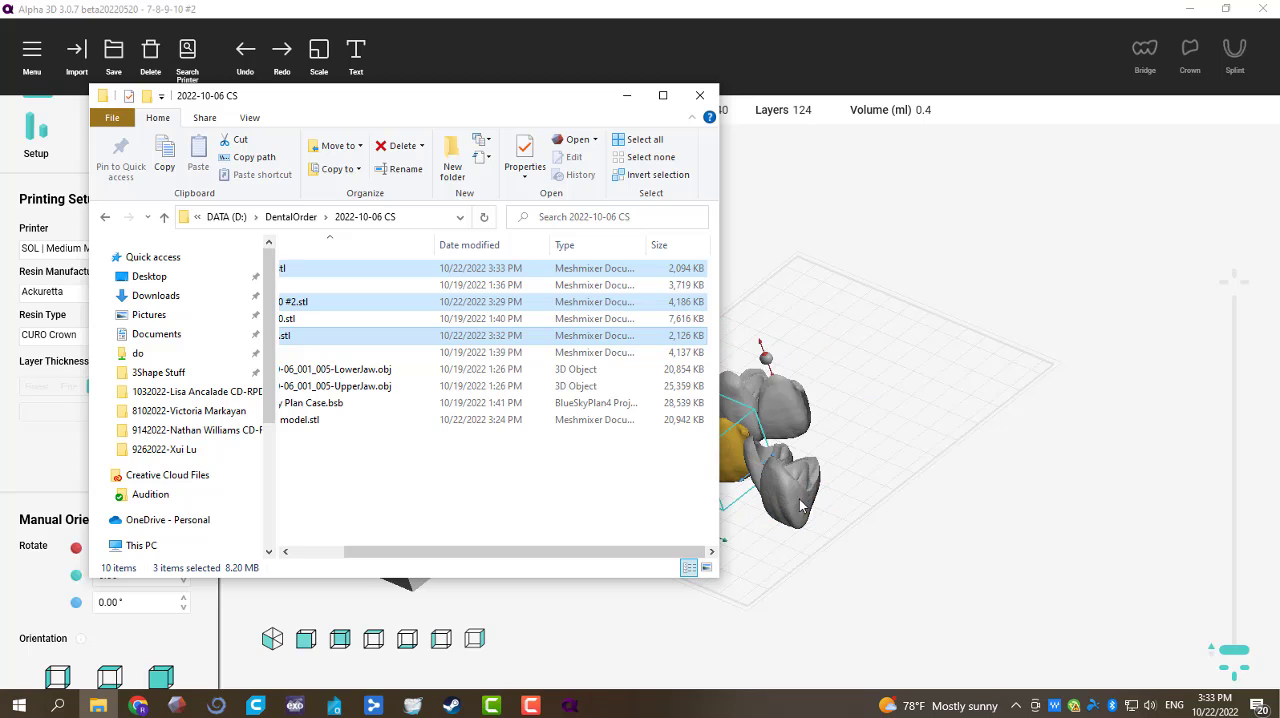
click(869, 477)
Step: Duplicate the four-unit 7-8-9-10 #2 bridge and place the copy in a separate row parallel to the original
middle_drag(641, 448, 675, 486)
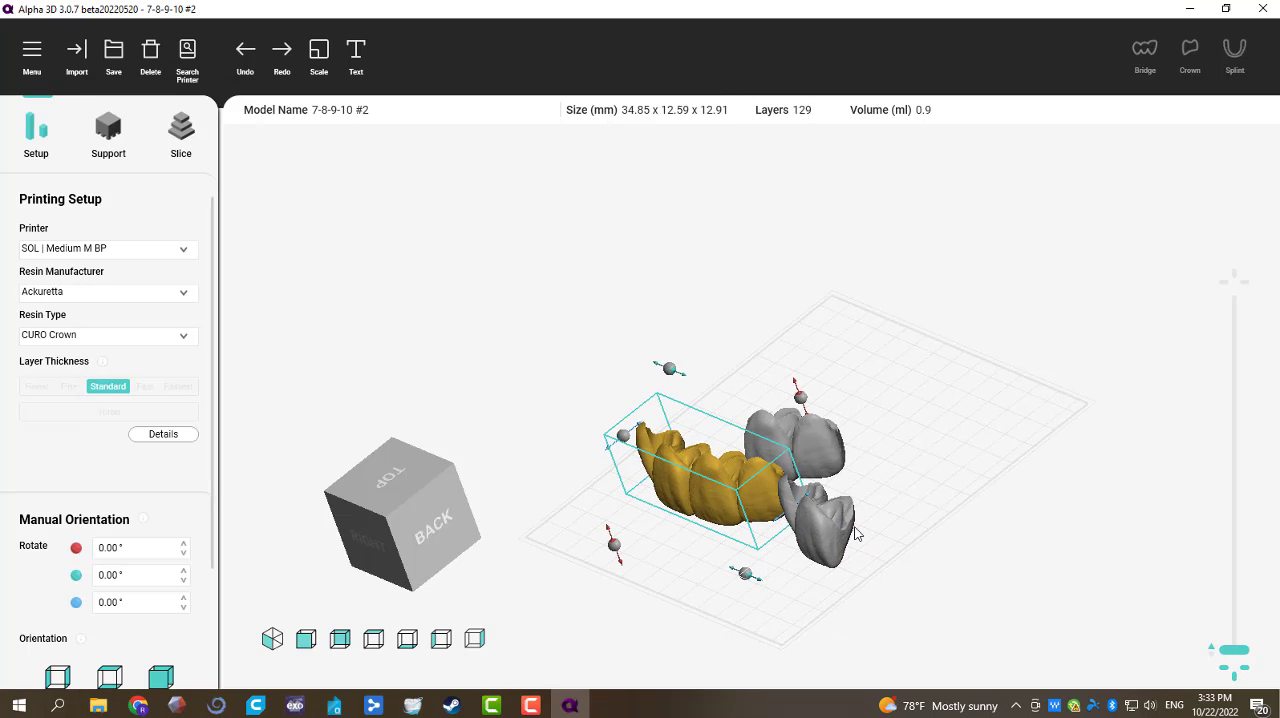
drag(956, 494, 725, 517)
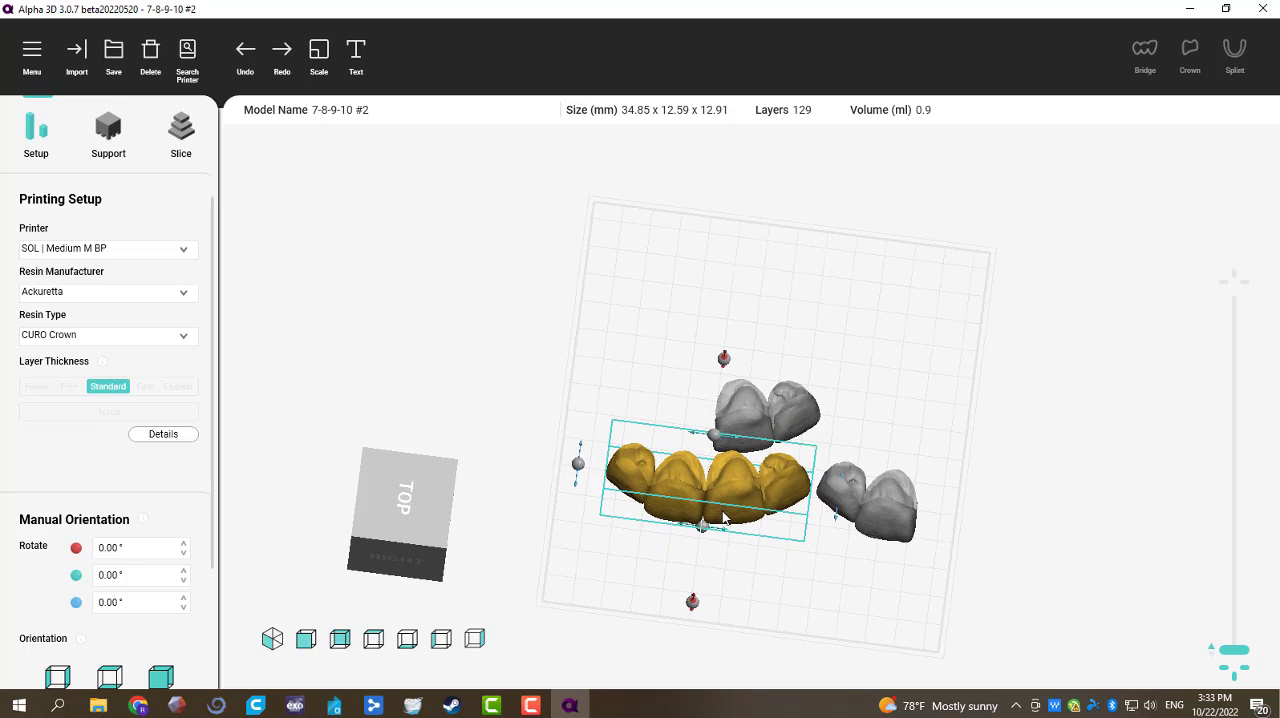
key(ctrl+v)
drag(720, 341, 722, 576)
Step: Duplicate the 9-10 #2 bridge and place the copy beside the original in the same row
click(752, 424)
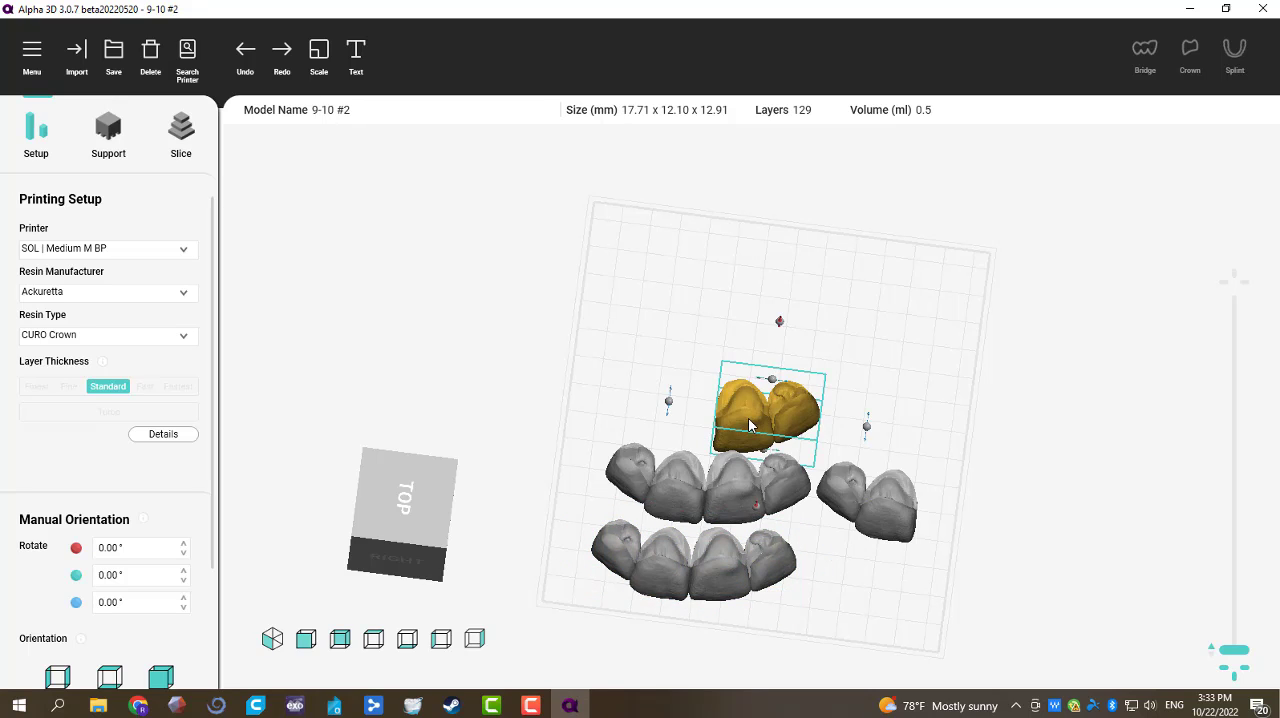
key(ctrl+v)
drag(900, 408, 658, 393)
Step: Move the 7-8 #2 bridge to the platform's free end, place a duplicate beside it, and shift the original 9-10 #2 clear of the four-unit bridge
drag(900, 505, 715, 305)
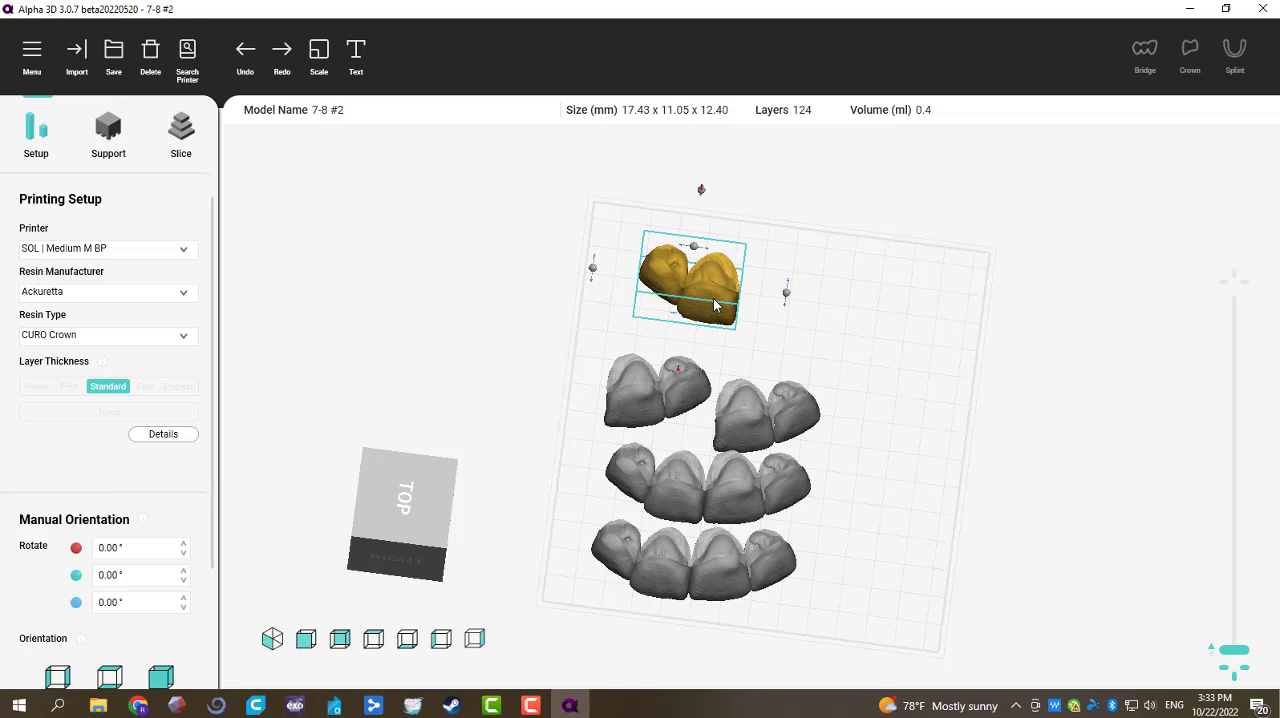
key(ctrl+v)
drag(812, 348, 876, 340)
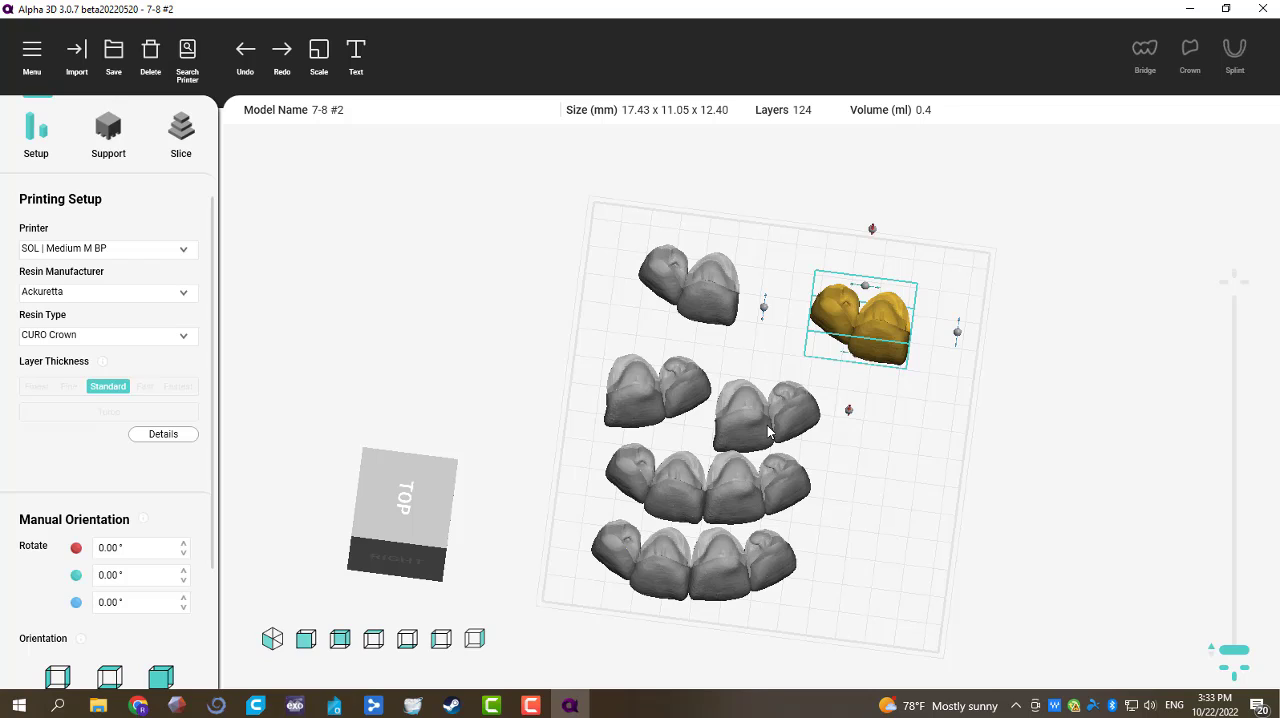
drag(770, 430, 778, 422)
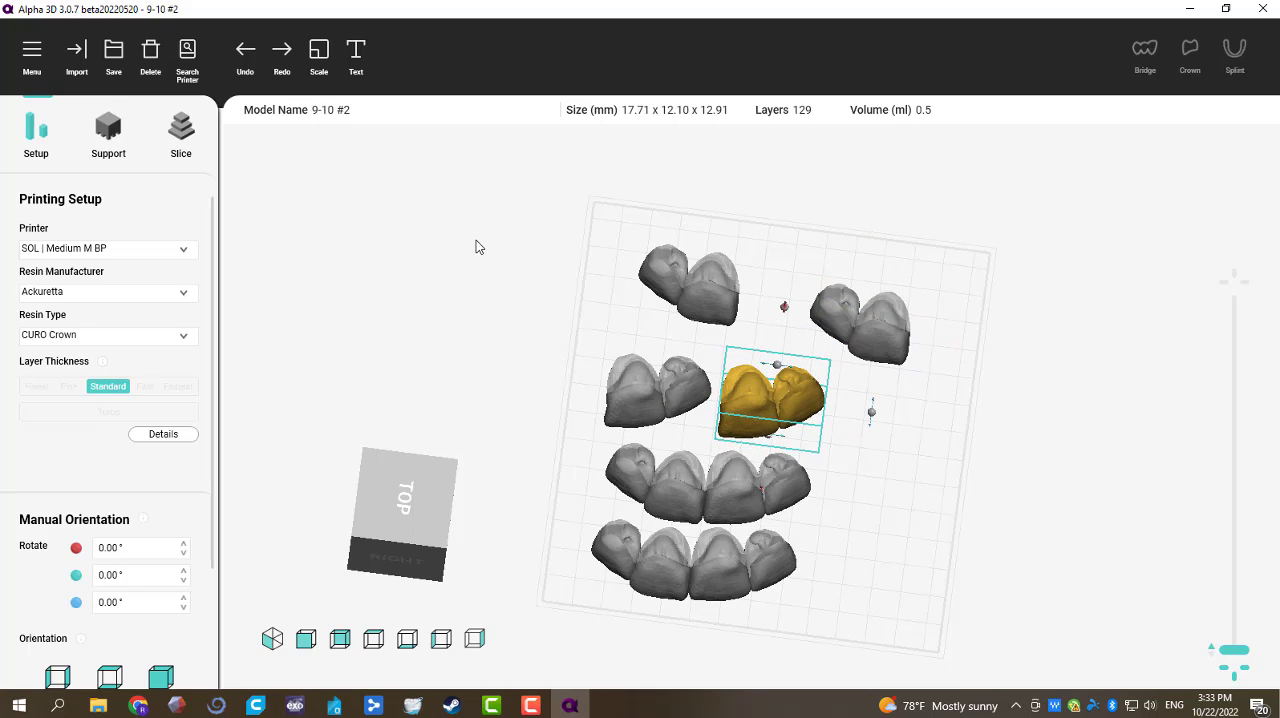
Step: Select all six bridges, generate automatic Structure supports with the Default application, and inspect the supported parts
drag(482, 202, 978, 625)
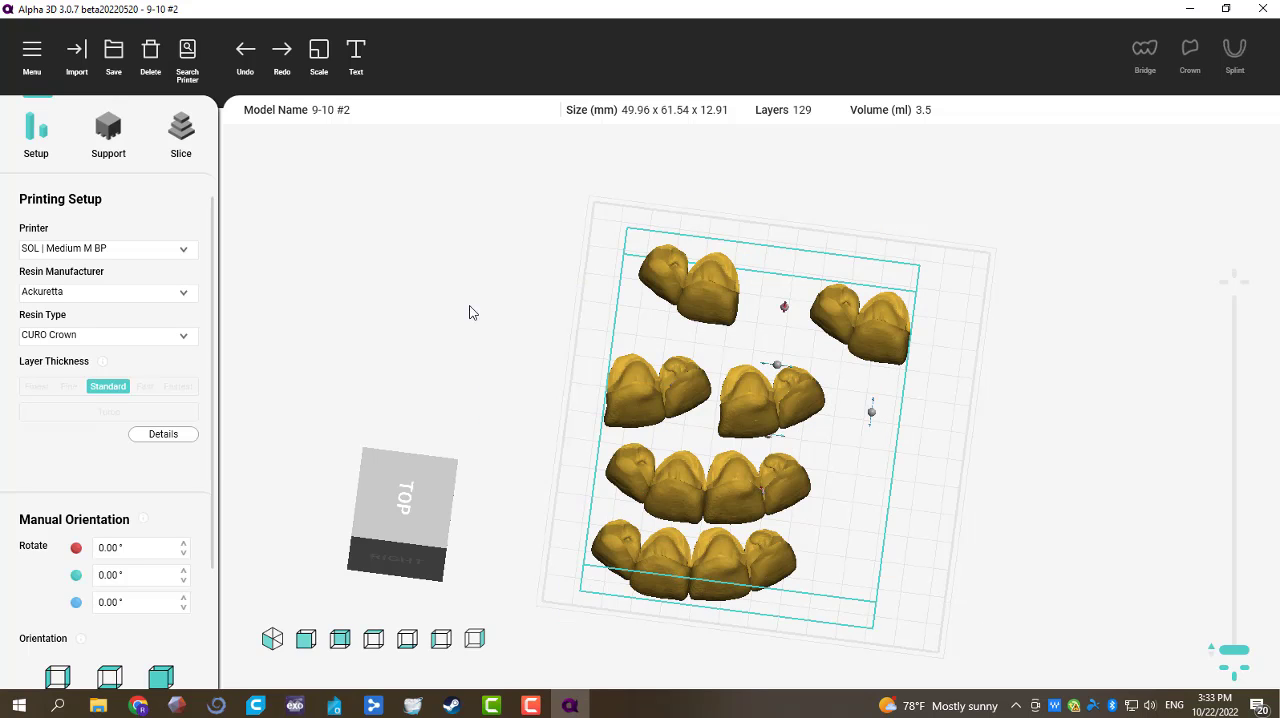
click(108, 133)
click(131, 385)
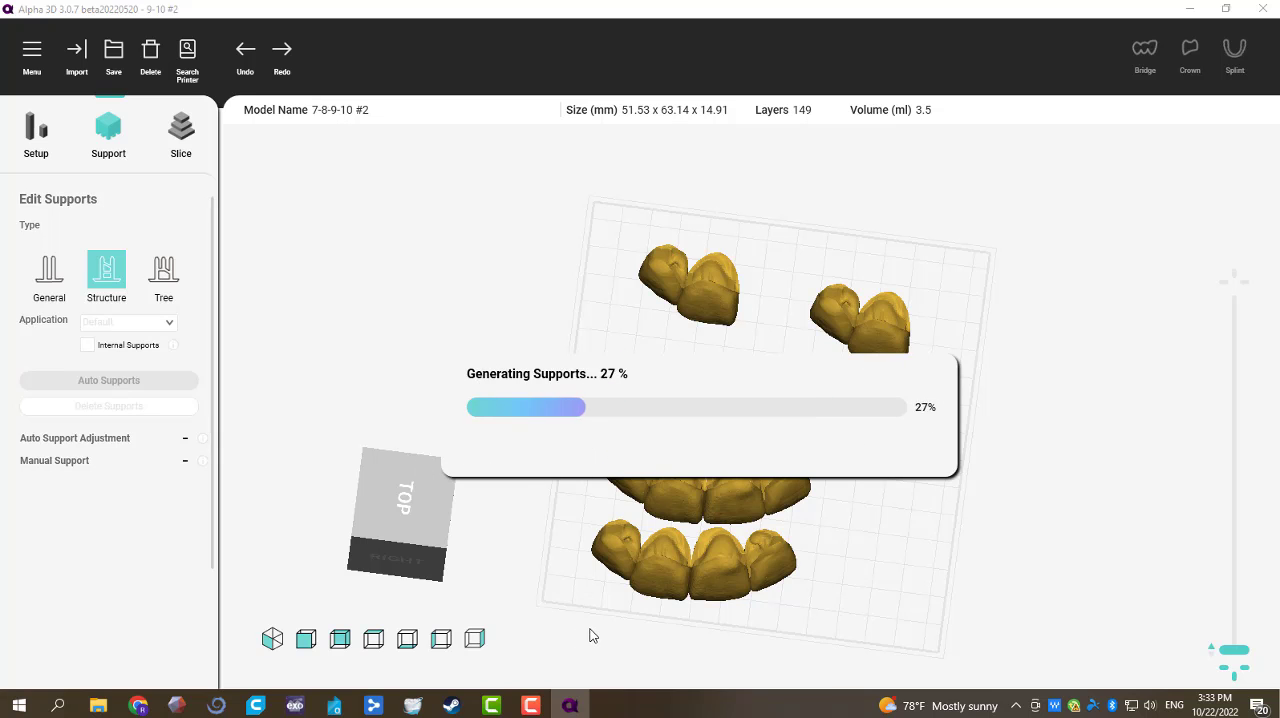
drag(591, 632, 480, 333)
drag(903, 287, 331, 220)
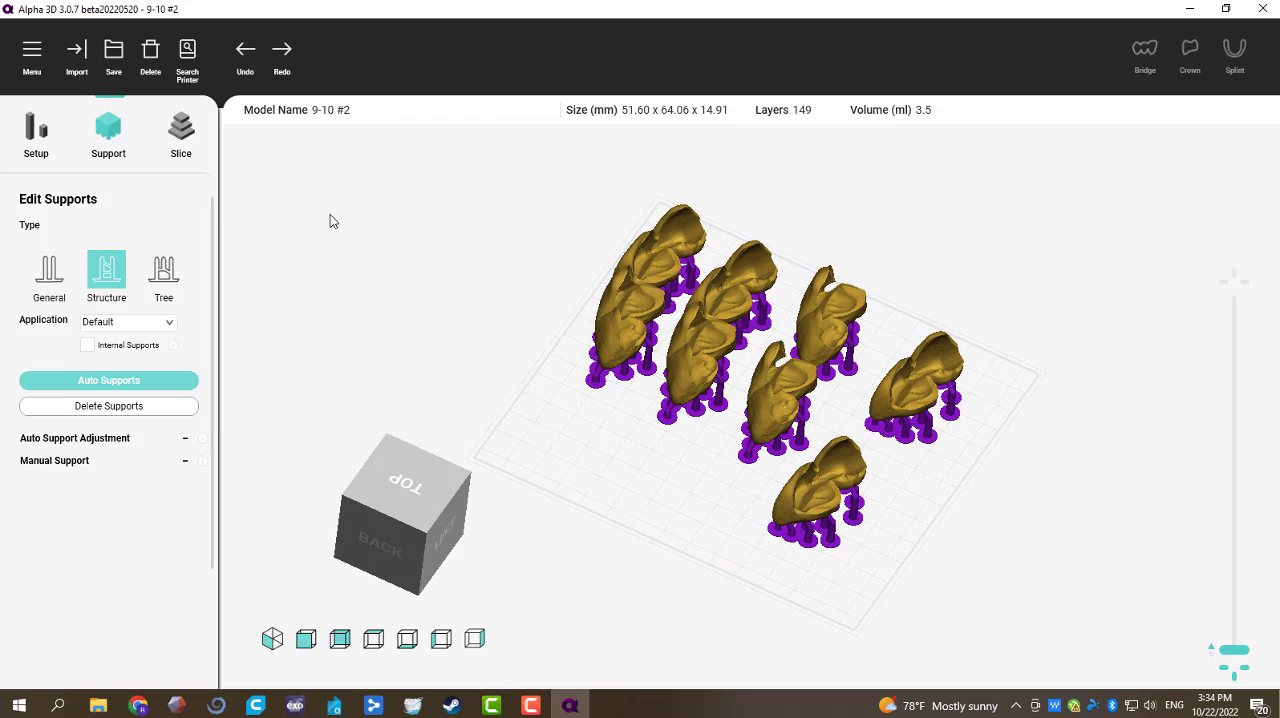
Step: Open the save-and-slice settings for the supported bridges and open the job name for editing
click(190, 127)
scroll(170, 520, down, 3)
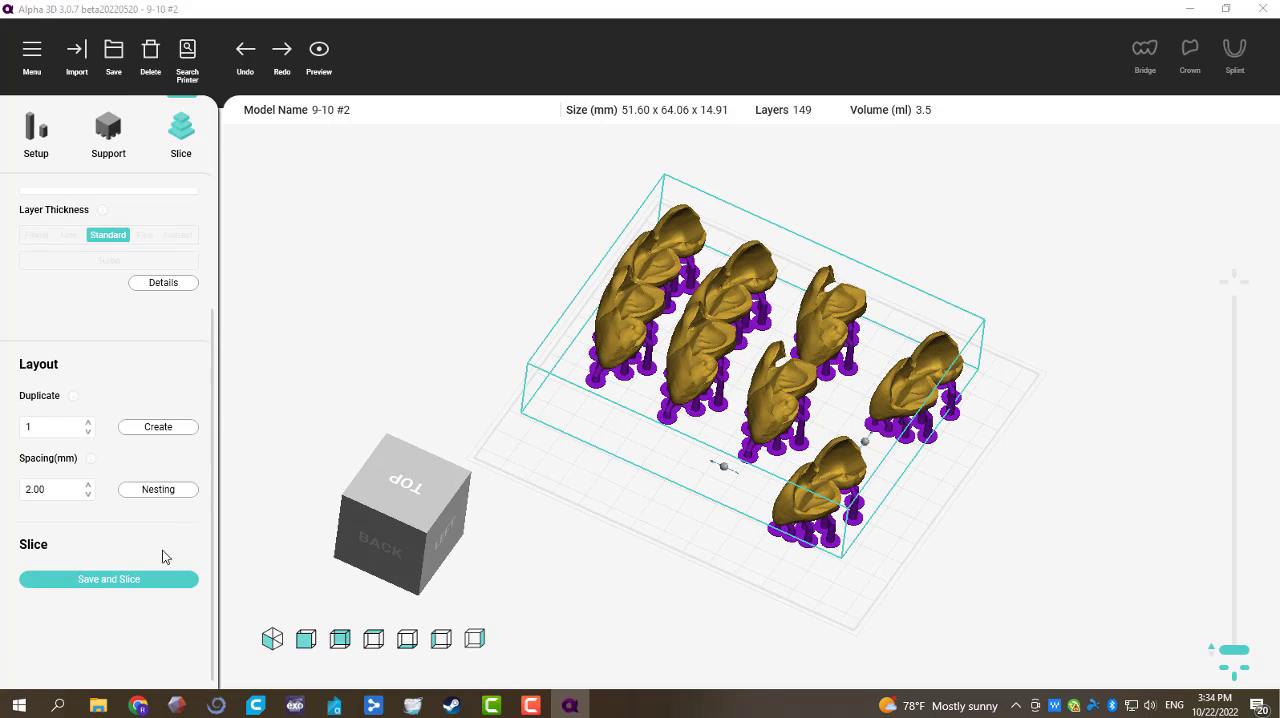
click(153, 578)
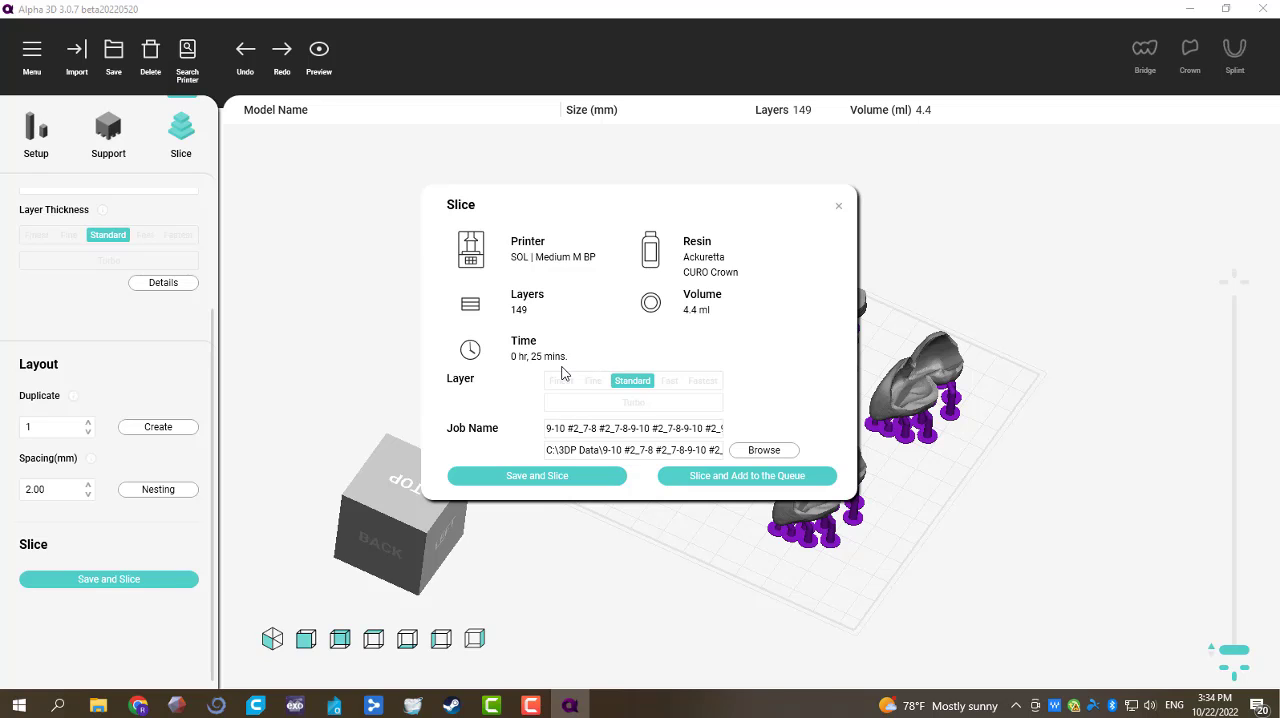
click(612, 428)
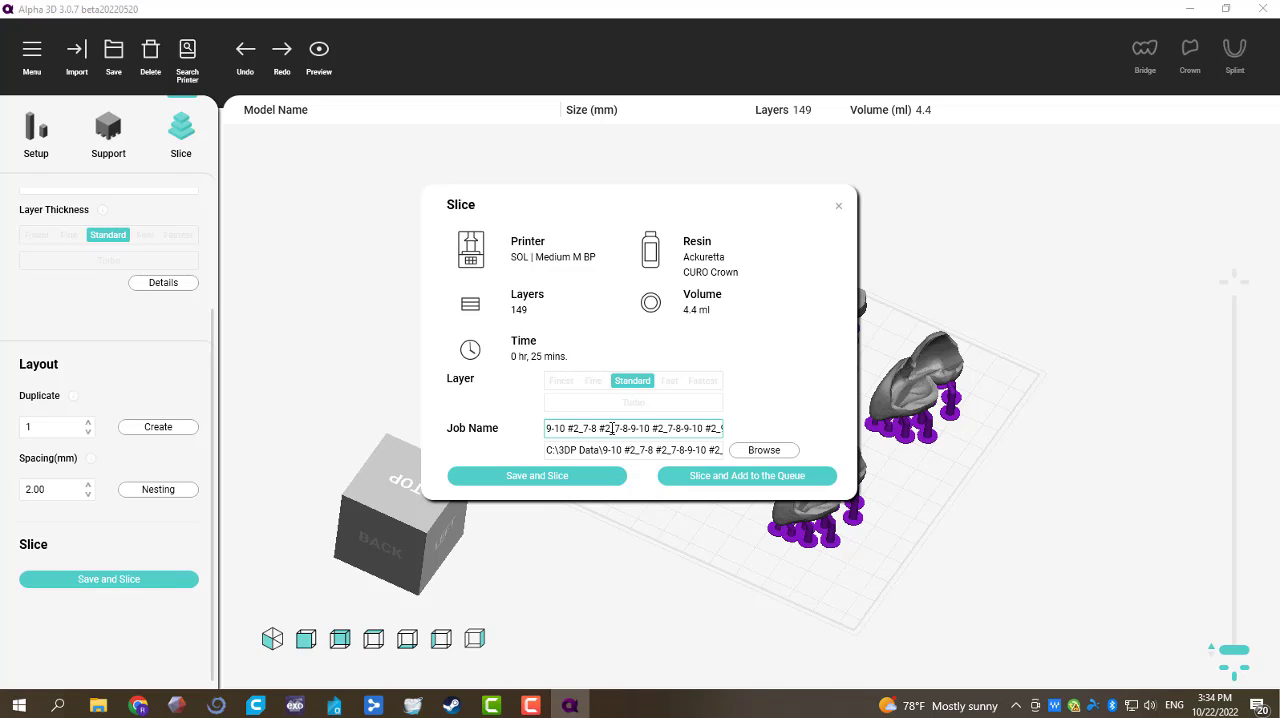